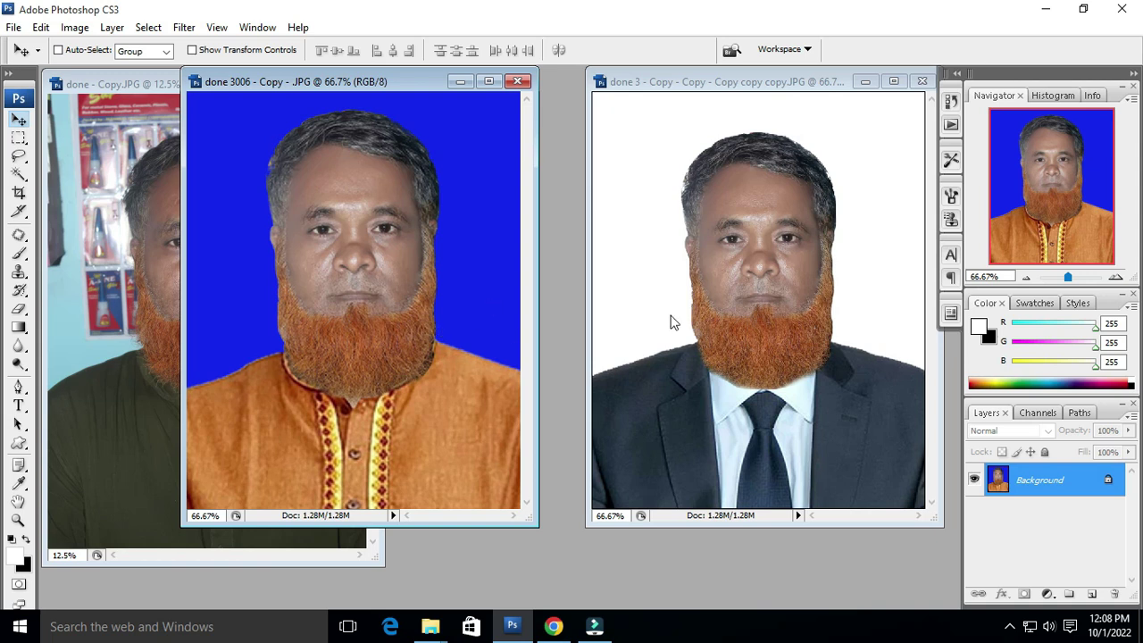
# - Zoom the blue-background and suit portraits out and spread their windows apart
pyautogui.keyDown('alt'); pyautogui.click(419, 411); pyautogui.keyUp('alt')
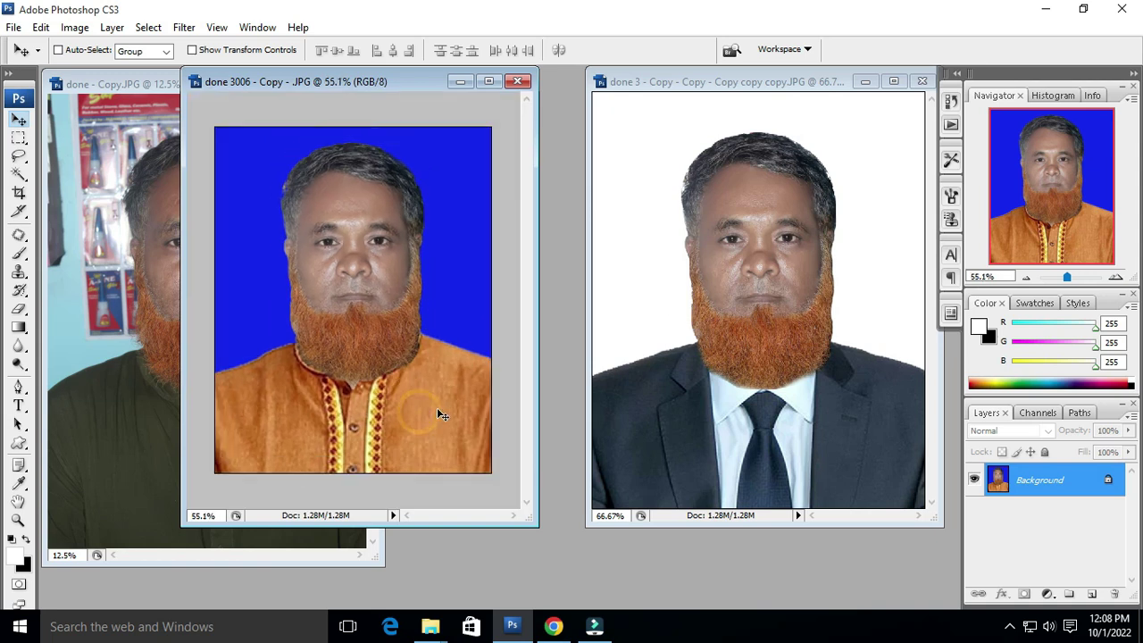
pyautogui.click(666, 475)
pyautogui.keyDown('alt'); pyautogui.click(807, 391); pyautogui.keyUp('alt')
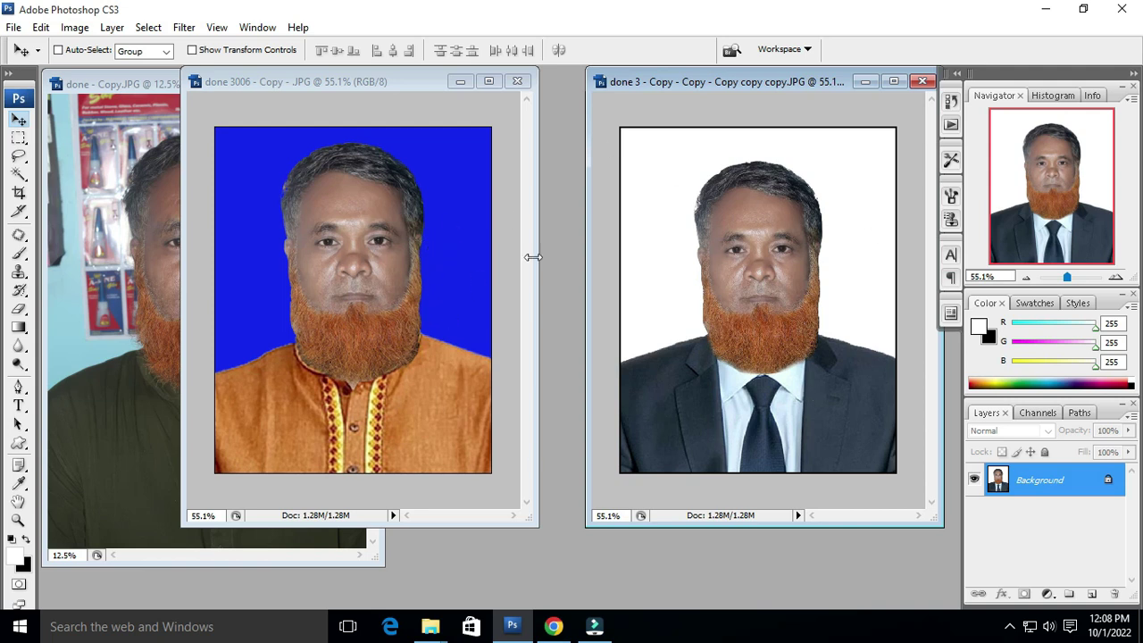
pyautogui.moveTo(727, 87)
pyautogui.mouseDown()
pyautogui.moveTo(808, 77)
pyautogui.moveTo(726, 84)
pyautogui.mouseUp()
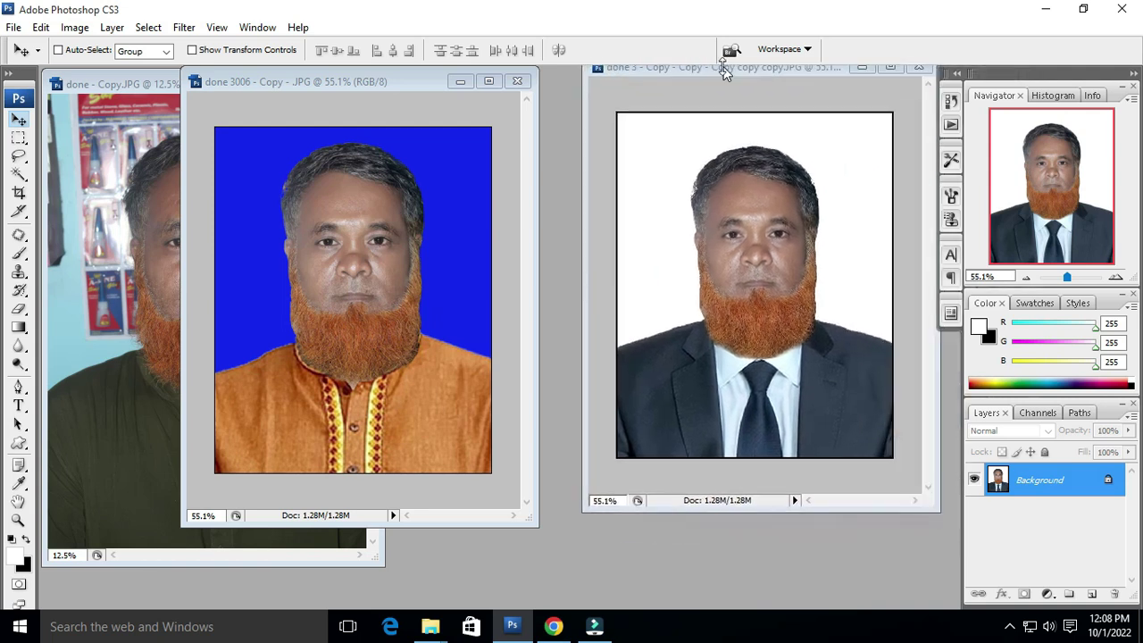
pyautogui.moveTo(375, 85); pyautogui.dragTo(440, 89)
# - Fit the whole original photo in its window, then bring the blue-background portrait to the front
pyautogui.click(143, 261)
pyautogui.hotkey('ctrl', '0')
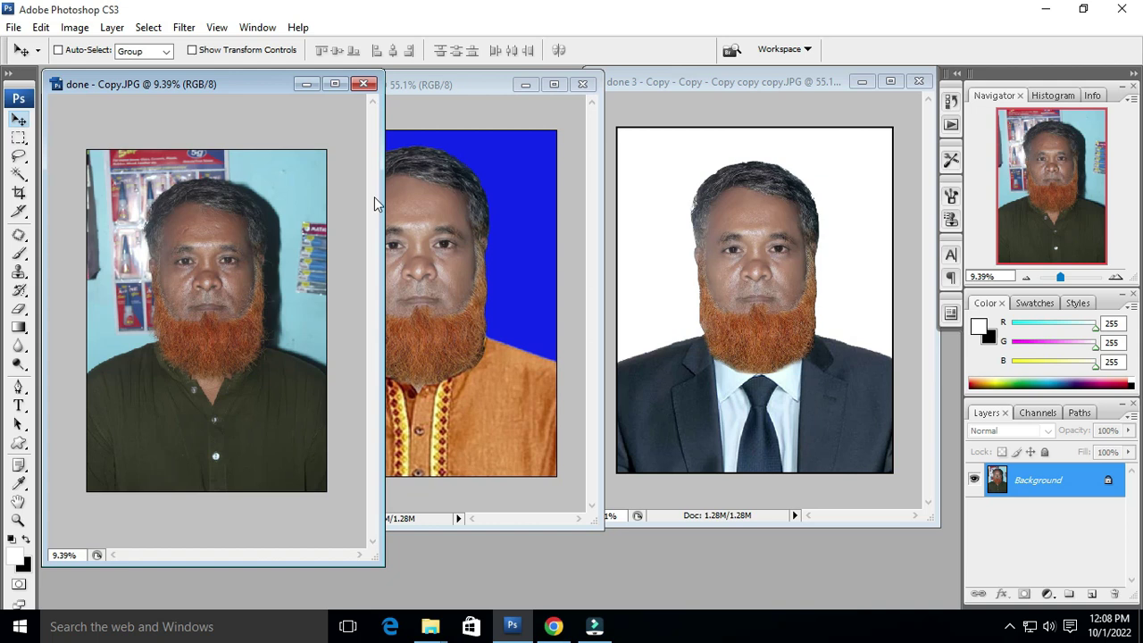
pyautogui.click(565, 275)
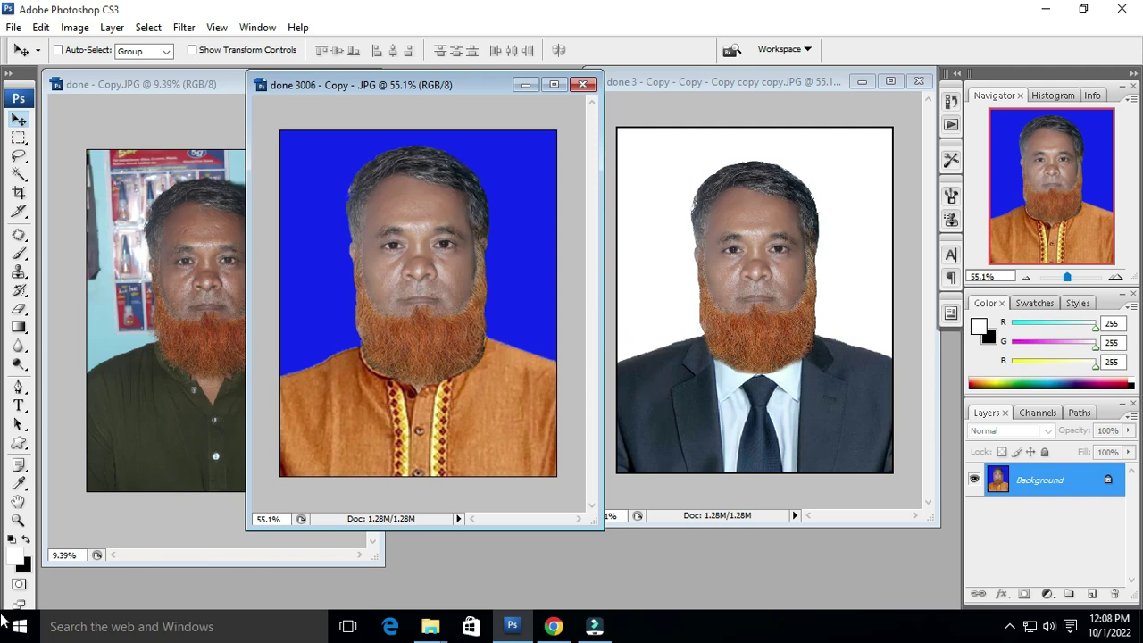
# - Zoom in on the faces in the blue-background copy and the original photo, shifting the blue window right
pyautogui.click(449, 321)
pyautogui.scroll(1, 451, 243)
pyautogui.scroll(2, 451, 239)
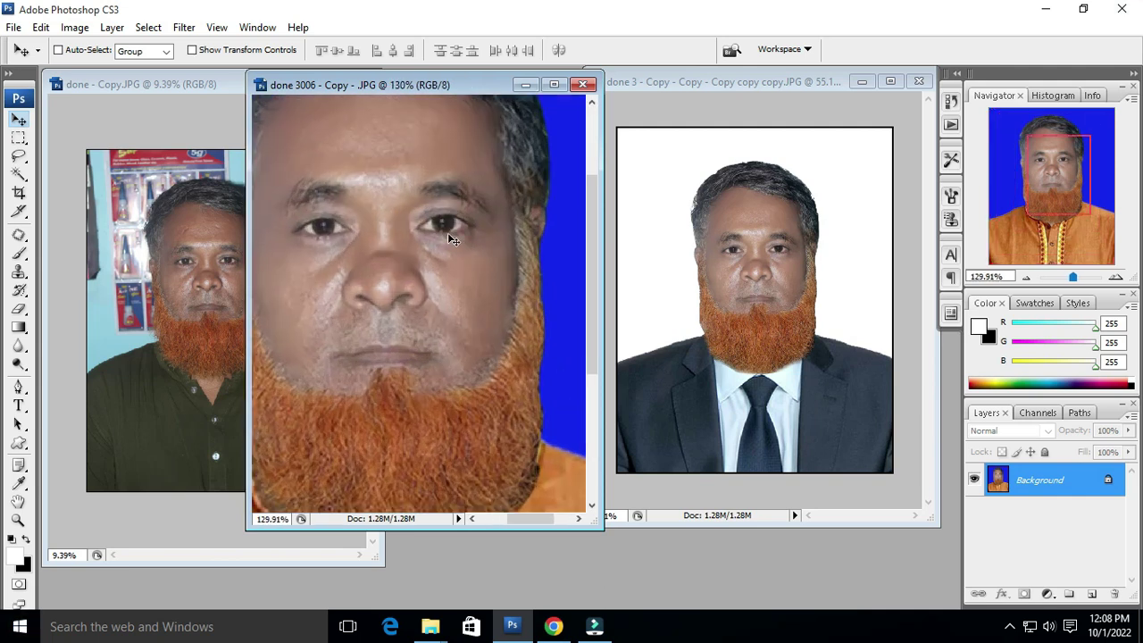
pyautogui.click(165, 254)
pyautogui.scroll(1, 181, 261)
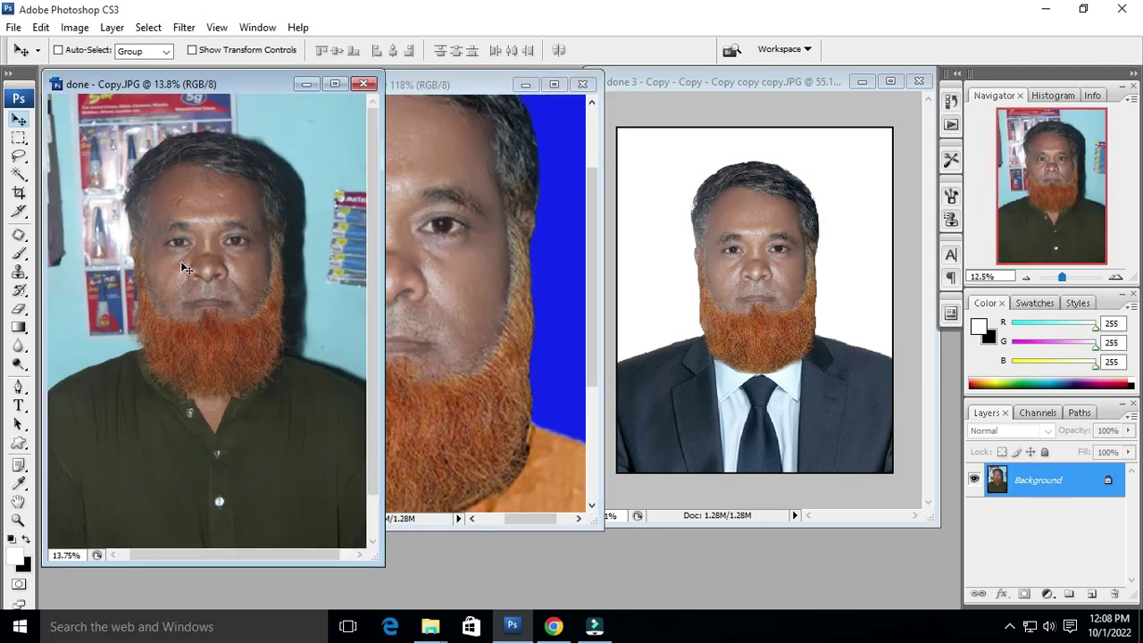
pyautogui.scroll(2, 185, 262)
pyautogui.moveTo(460, 92); pyautogui.dragTo(618, 100)
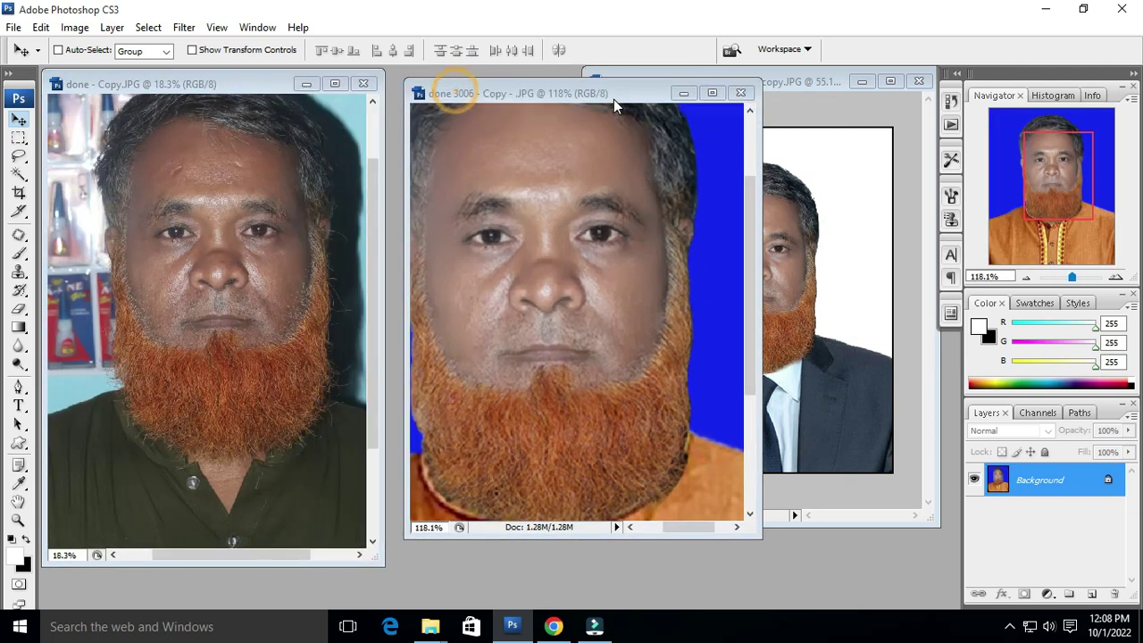
pyautogui.click(247, 292)
pyautogui.scroll(1, 286, 279)
pyautogui.scroll(1, 288, 281)
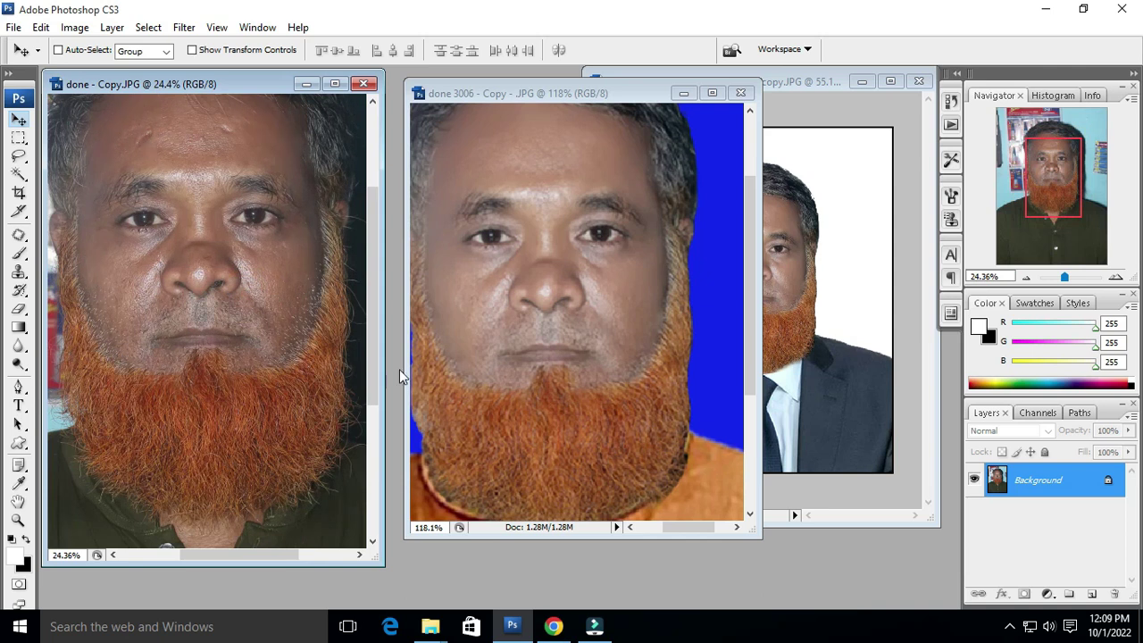
# - Readjust the zoom on both portraits so the faces compare side by side
pyautogui.click(513, 244)
pyautogui.scroll(-1, 518, 240)
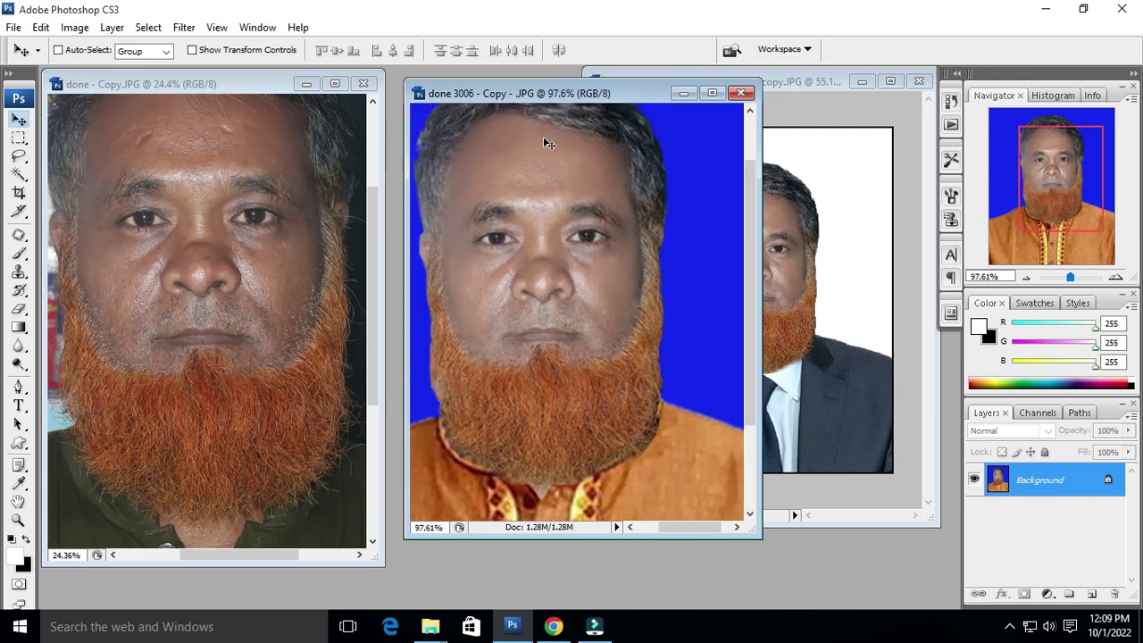
pyautogui.click(252, 139)
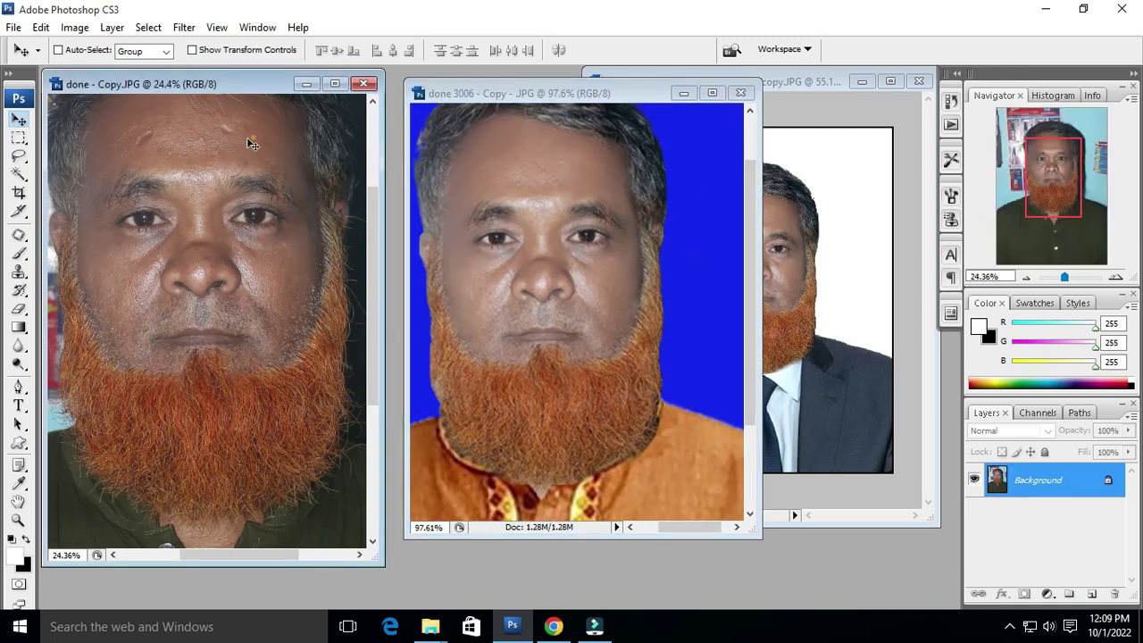
pyautogui.scroll(-1, 251, 138)
pyautogui.scroll(-1, 229, 128)
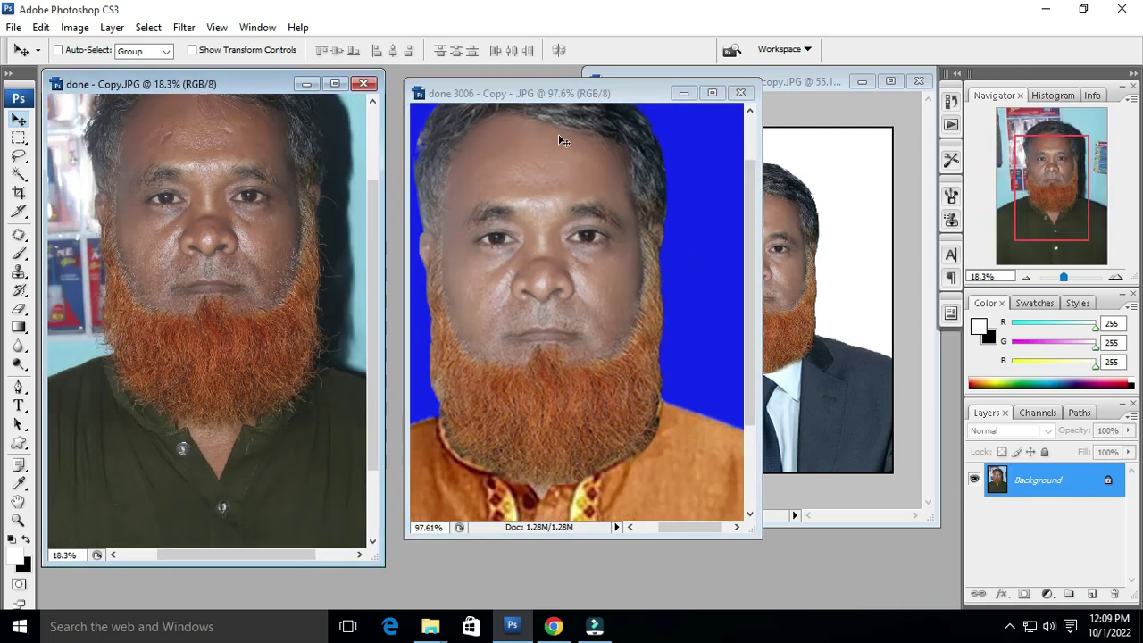
pyautogui.click(563, 140)
pyautogui.scroll(1, 567, 143)
pyautogui.scroll(-1, 546, 217)
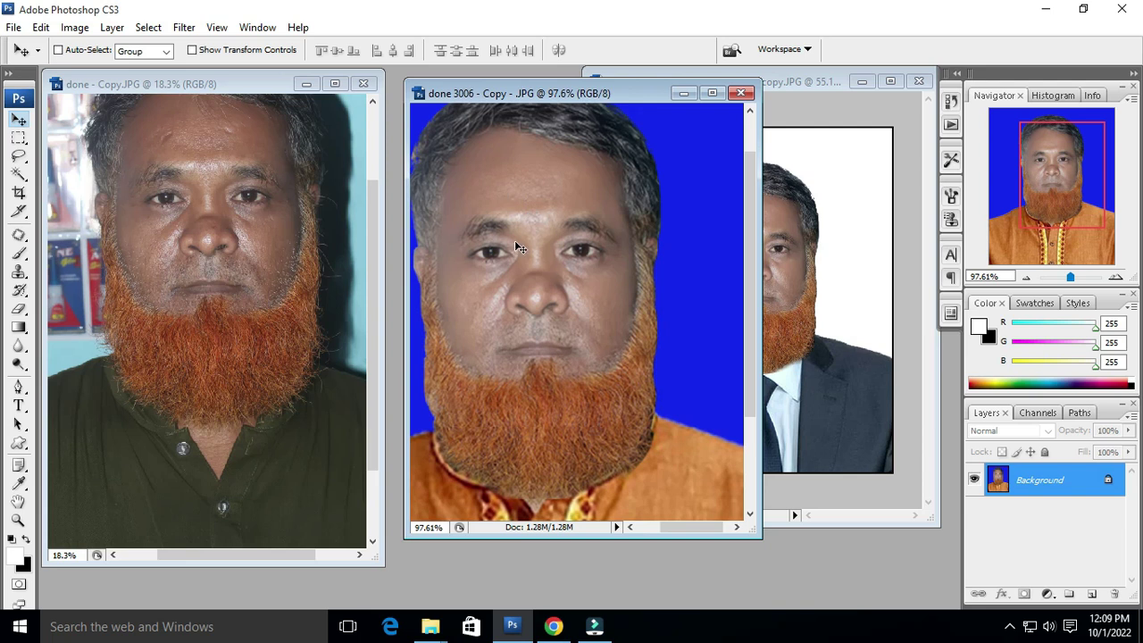
# - Close the blue-background and suit portraits without saving changes
pyautogui.click(558, 228)
pyautogui.click(590, 178)
pyautogui.hotkey('ctrl', 'w')
pyautogui.hotkey('ctrl', 'w')
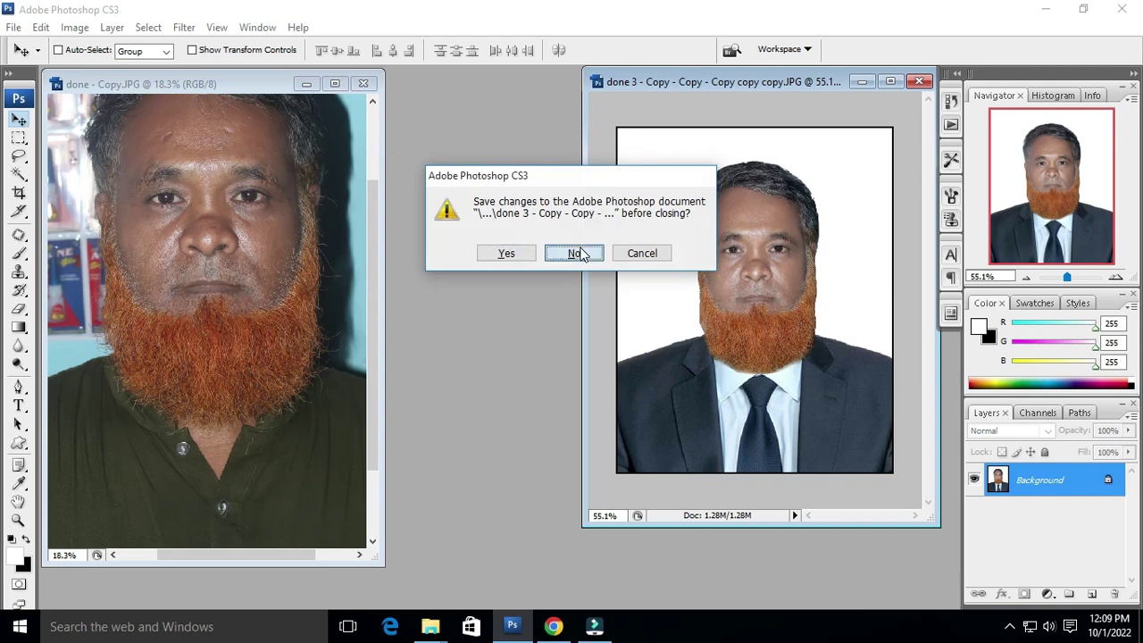
pyautogui.click(575, 252)
# - Maximize the original photo, zoom in on the face, and bring up the healing tool group
pyautogui.click(333, 87)
pyautogui.scroll(2, 701, 256)
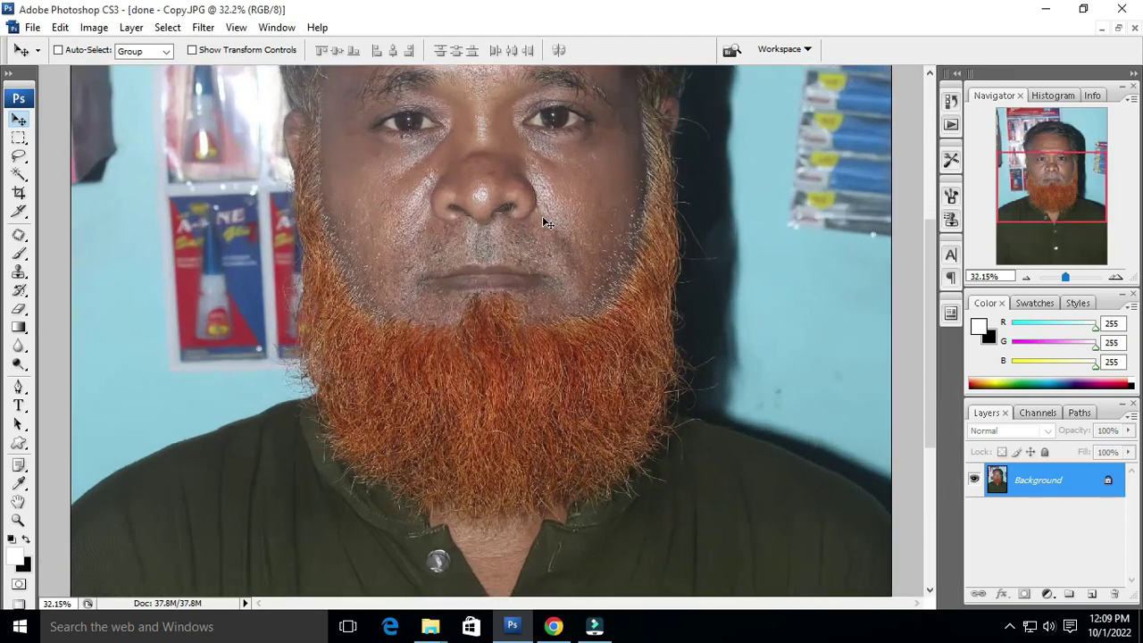
pyautogui.scroll(2, 544, 217)
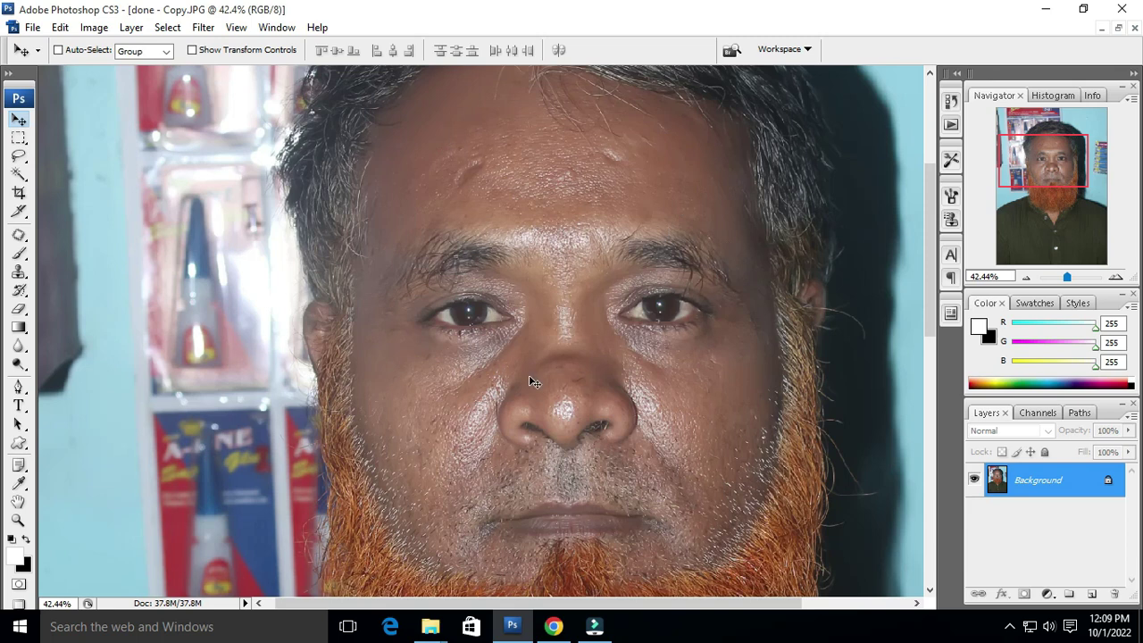
pyautogui.scroll(-1, 600, 347)
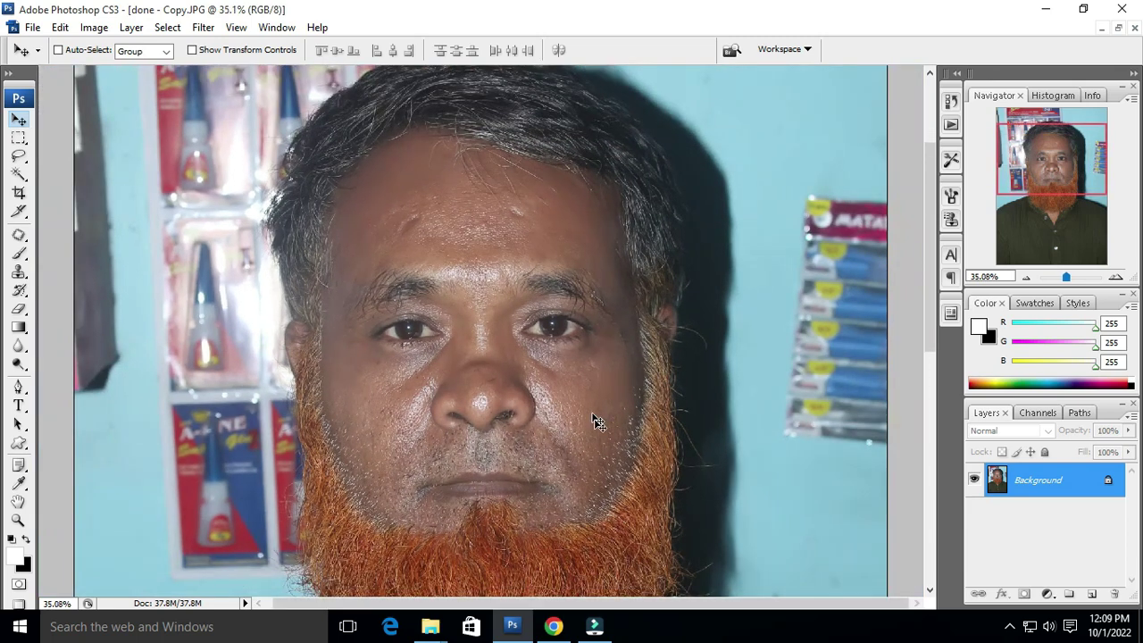
pyautogui.scroll(2, 616, 438)
pyautogui.scroll(1, 640, 457)
pyautogui.scroll(1, 625, 428)
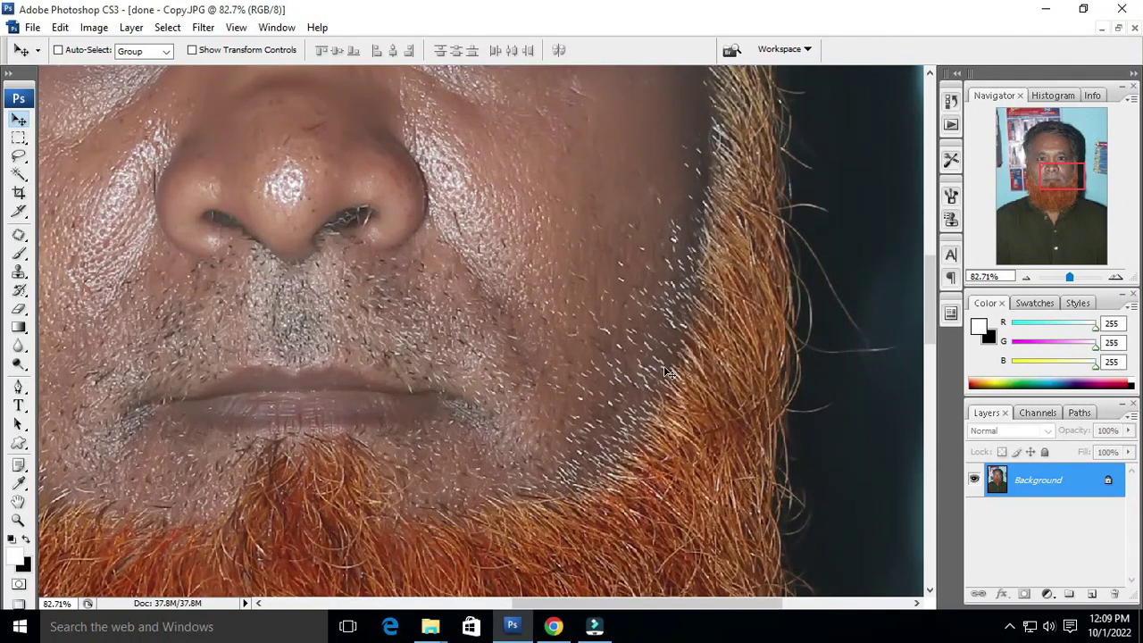
pyautogui.scroll(-1, 634, 250)
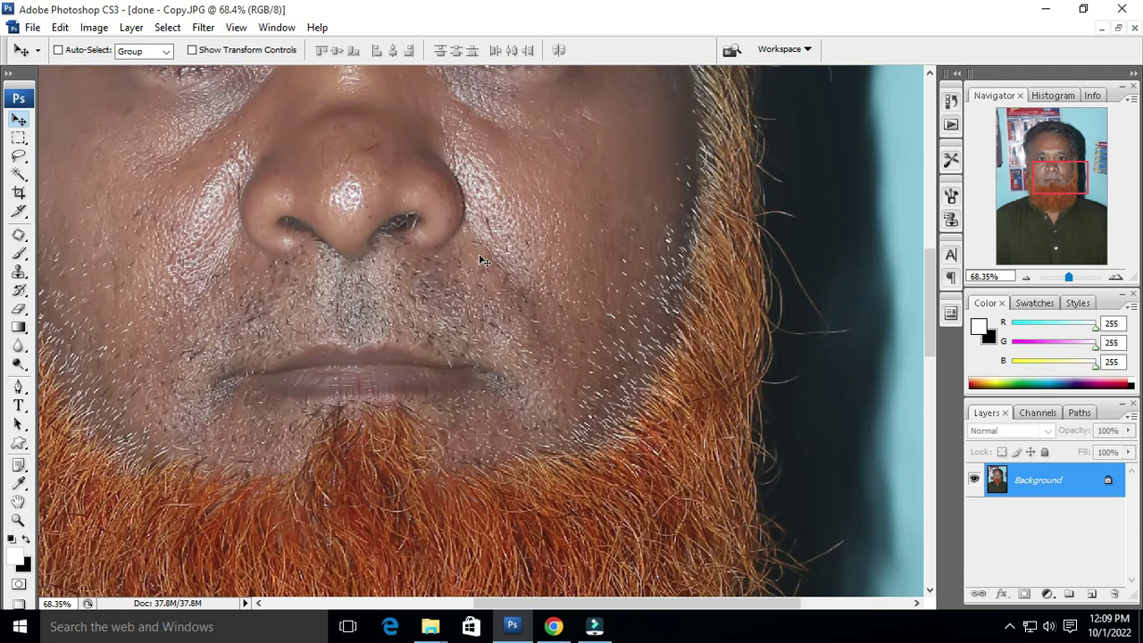
pyautogui.click(18, 236)
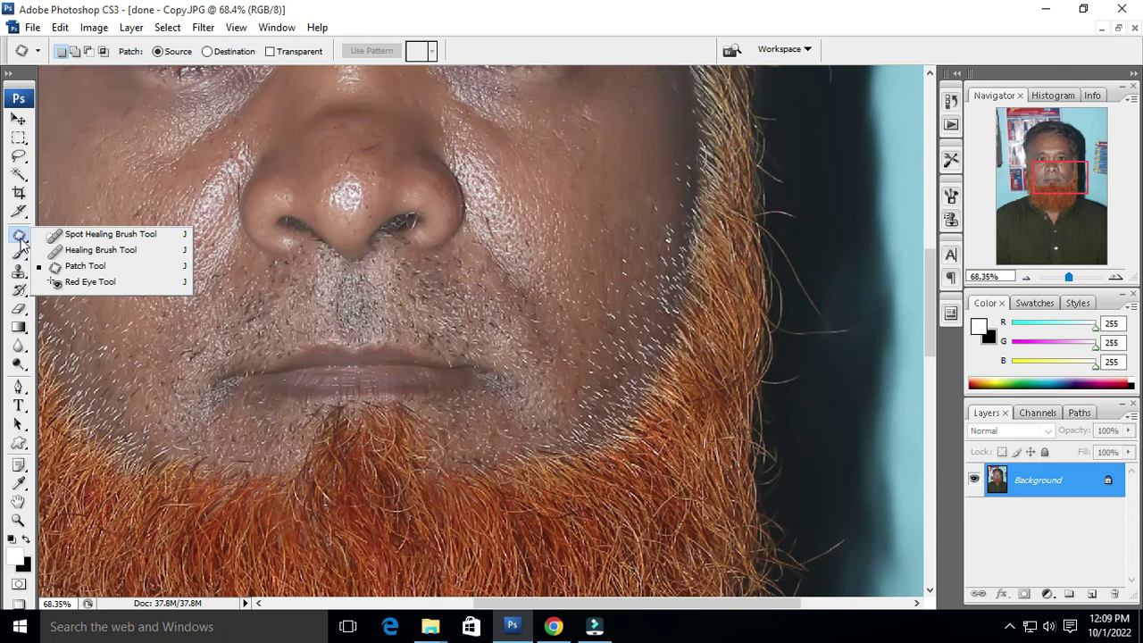
# - Choose the Patch Tool and patch a cheek blemish with nearby clean skin
pyautogui.click(76, 268)
pyautogui.scroll(3, 589, 320)
pyautogui.moveTo(569, 317); pyautogui.dragTo(551, 312)
pyautogui.scroll(1, 564, 263)
pyautogui.moveTo(542, 252)
pyautogui.mouseDown()
pyautogui.moveTo(569, 265)
pyautogui.moveTo(542, 254)
pyautogui.mouseUp()
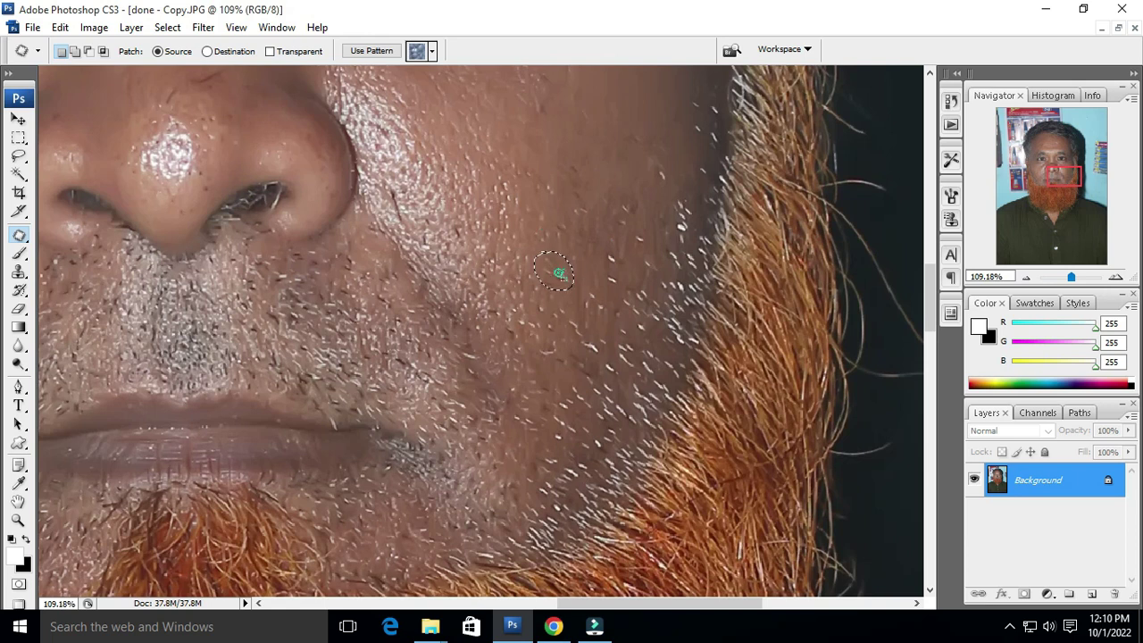
pyautogui.moveTo(556, 271); pyautogui.dragTo(582, 217)
pyautogui.hotkey('ctrl', 'd')
# - Dismiss the no-pixels warning, outline another small cheek spot, and pan to the other side of the face
pyautogui.scroll(-2, 582, 217)
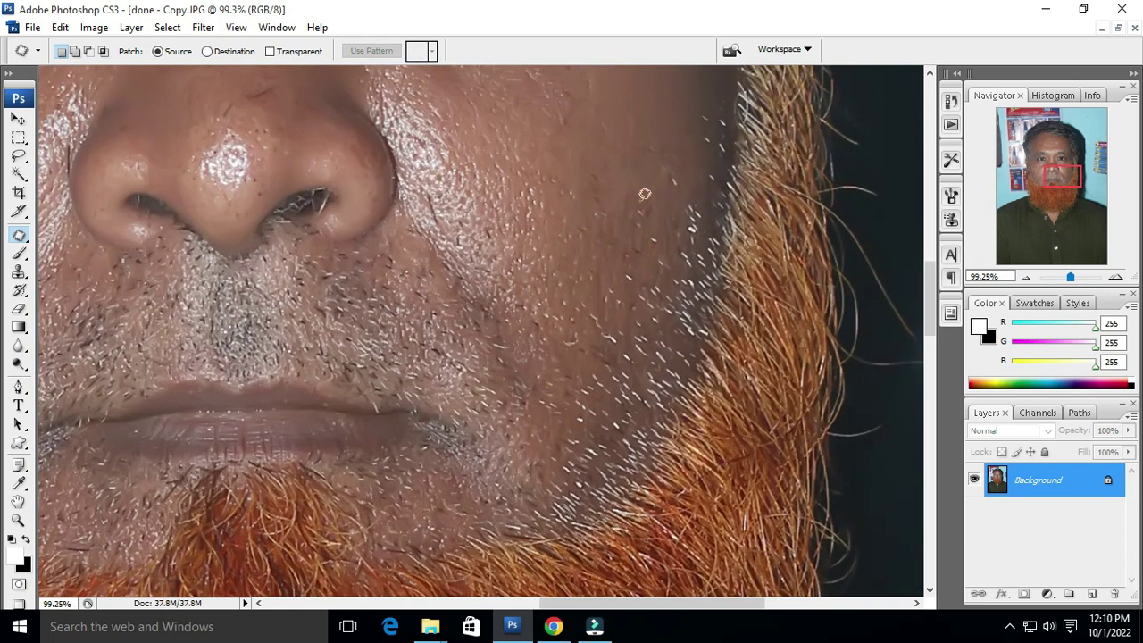
pyautogui.click(622, 168)
pyautogui.click(549, 240)
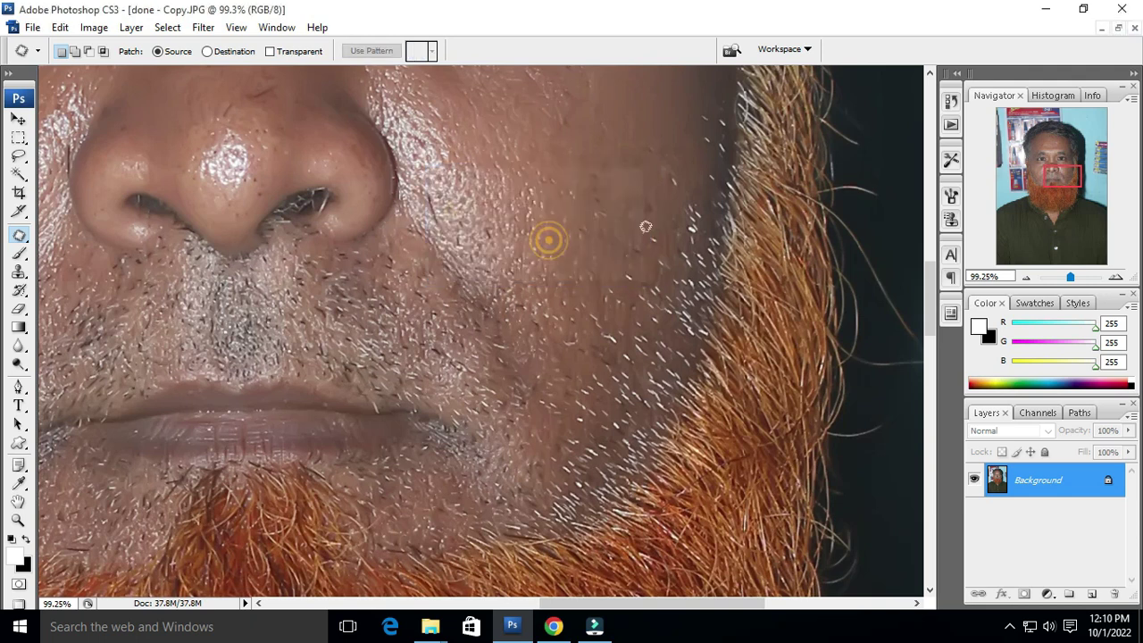
pyautogui.moveTo(659, 225); pyautogui.dragTo(649, 235)
pyautogui.click(649, 176)
pyautogui.moveTo(449, 426); pyautogui.dragTo(539, 329)
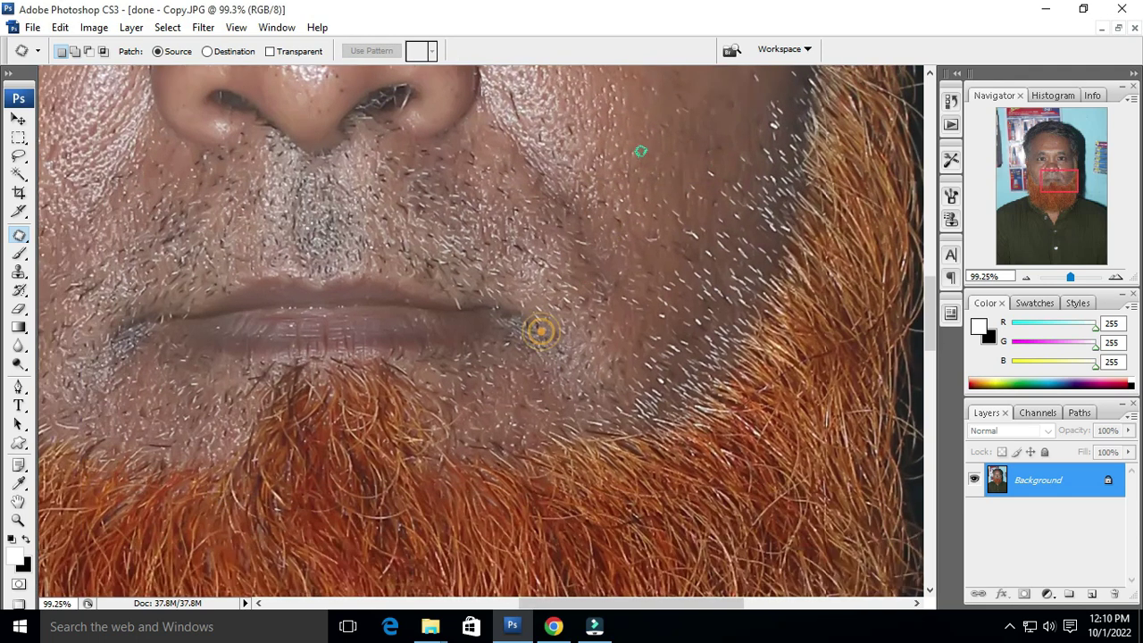
pyautogui.moveTo(409, 275); pyautogui.dragTo(595, 298)
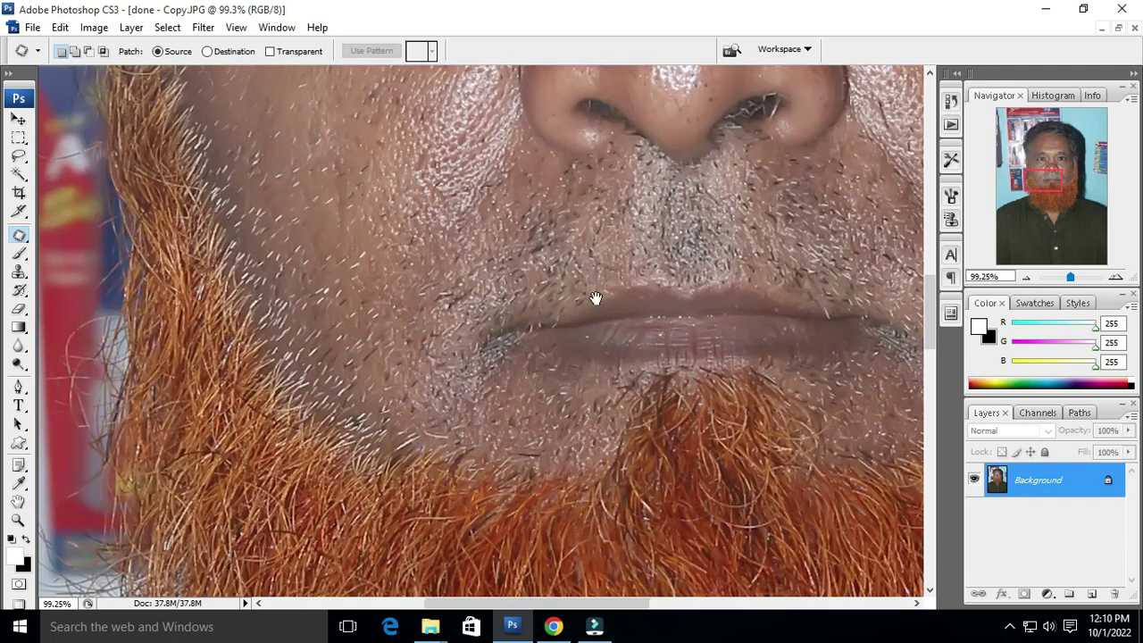
pyautogui.moveTo(158, 94); pyautogui.dragTo(426, 223)
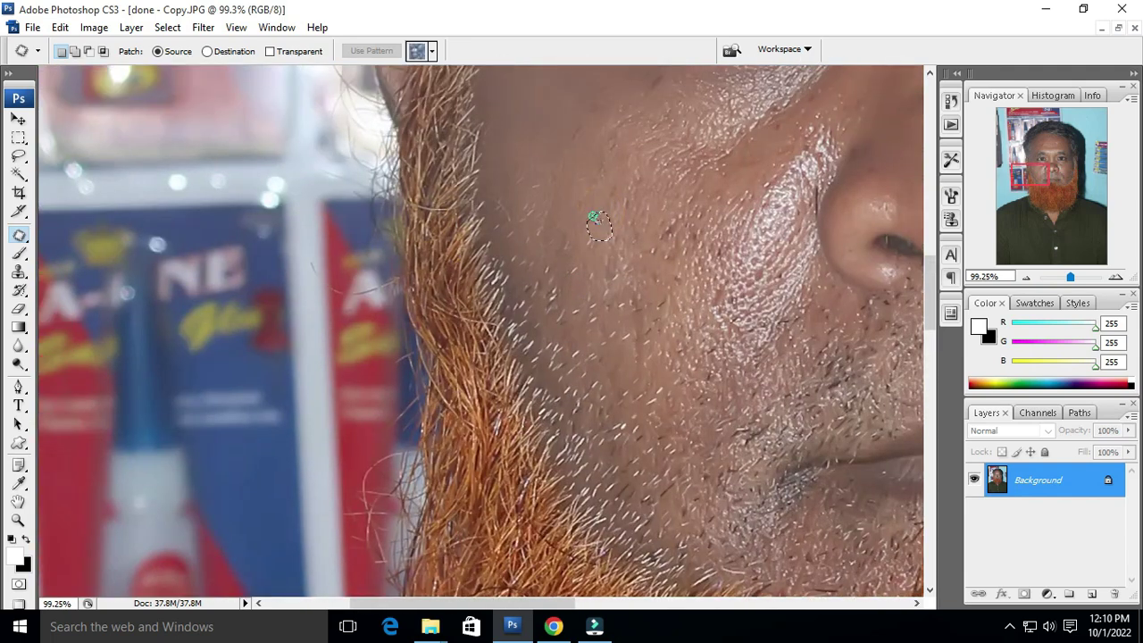
# - Patch the forehead blemish with clean skin and outline another forehead spot
pyautogui.scroll(2, 623, 229)
pyautogui.scroll(3, 622, 229)
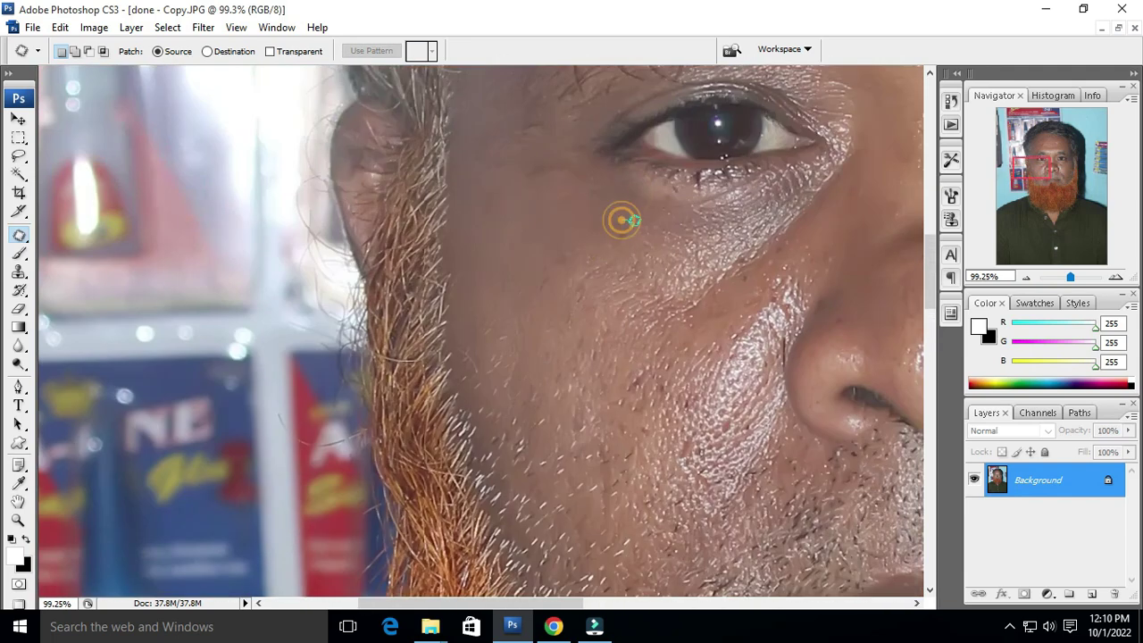
pyautogui.scroll(-3, 571, 259)
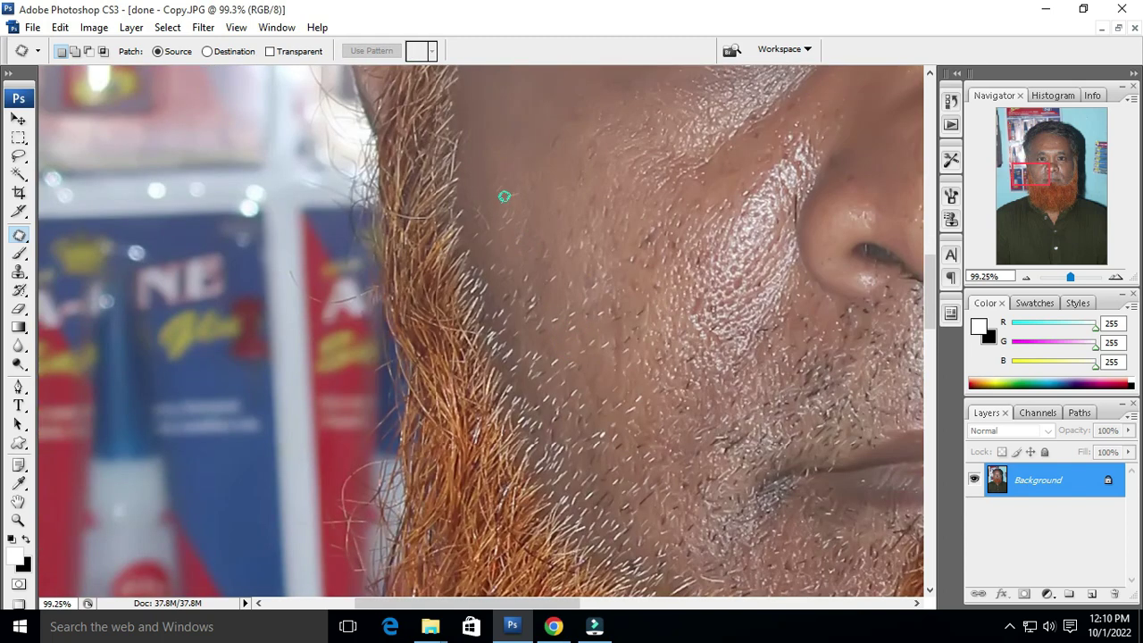
pyautogui.scroll(1, 581, 200)
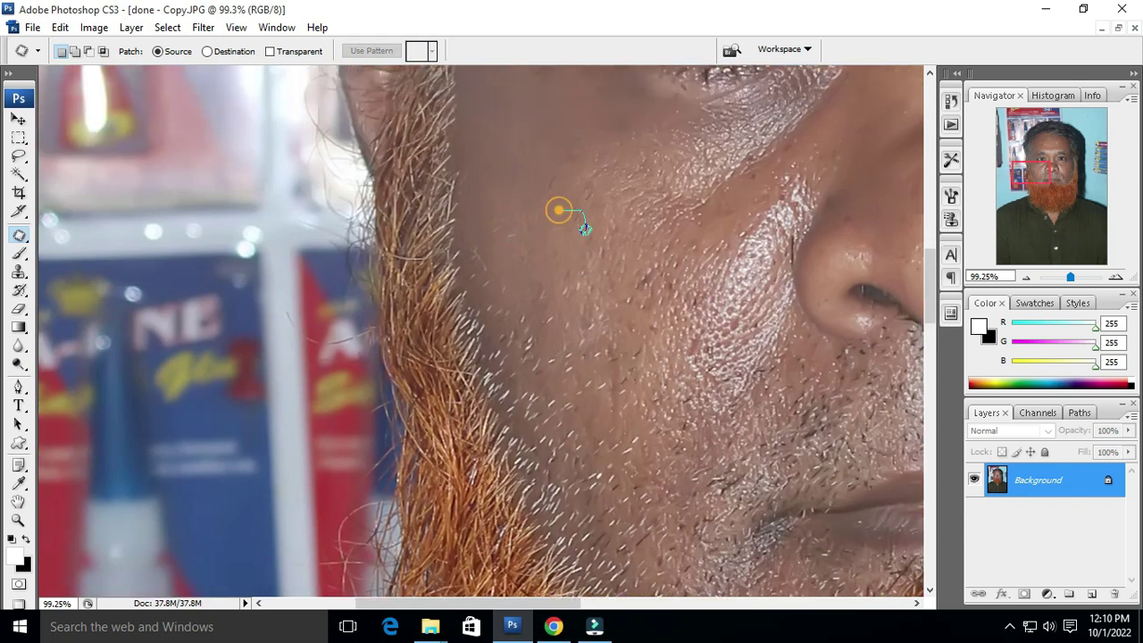
pyautogui.scroll(-1, 692, 237)
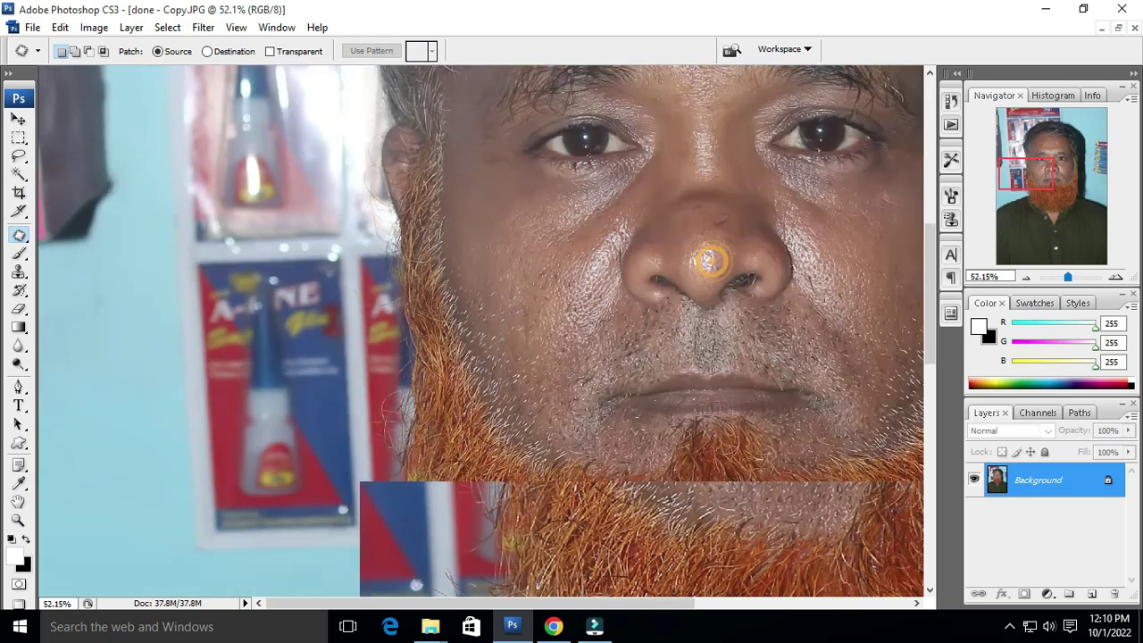
pyautogui.scroll(-2, 630, 229)
pyautogui.scroll(1, 399, 194)
pyautogui.scroll(2, 399, 193)
pyautogui.moveTo(428, 217); pyautogui.dragTo(482, 219)
pyautogui.moveTo(428, 250); pyautogui.dragTo(545, 270)
pyautogui.hotkey('ctrl', 'd')
pyautogui.moveTo(669, 212); pyautogui.dragTo(527, 238)
# - Dismiss the no-pixels warning and outline the pale spot on the forehead
pyautogui.click(542, 243)
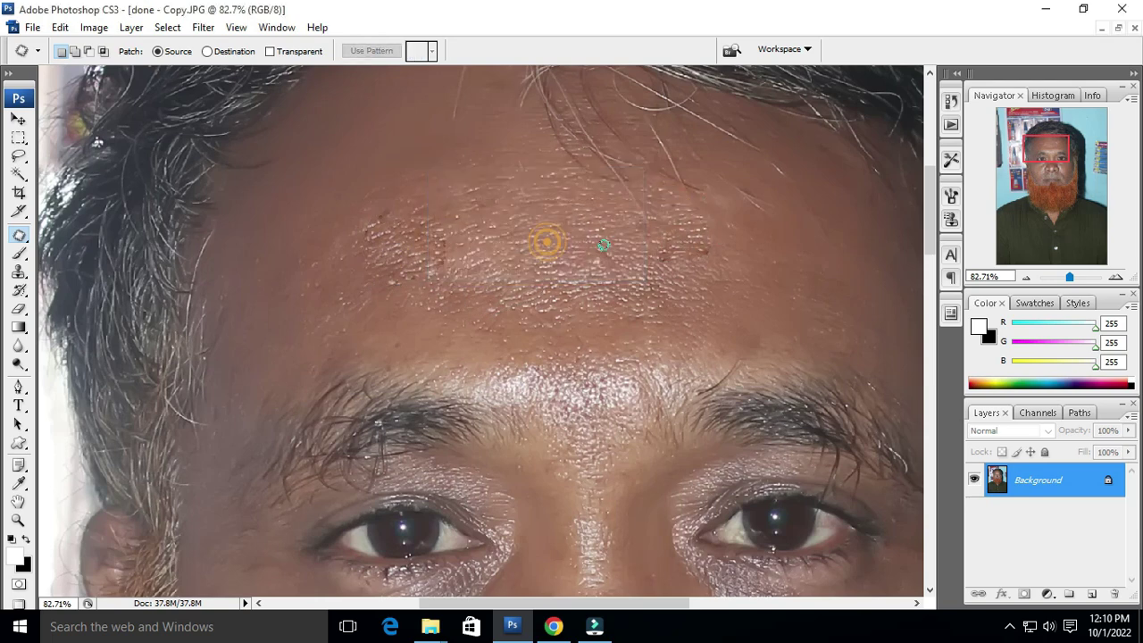
pyautogui.scroll(-2, 542, 250)
pyautogui.scroll(-1, 539, 268)
pyautogui.scroll(2, 538, 267)
pyautogui.press('s')
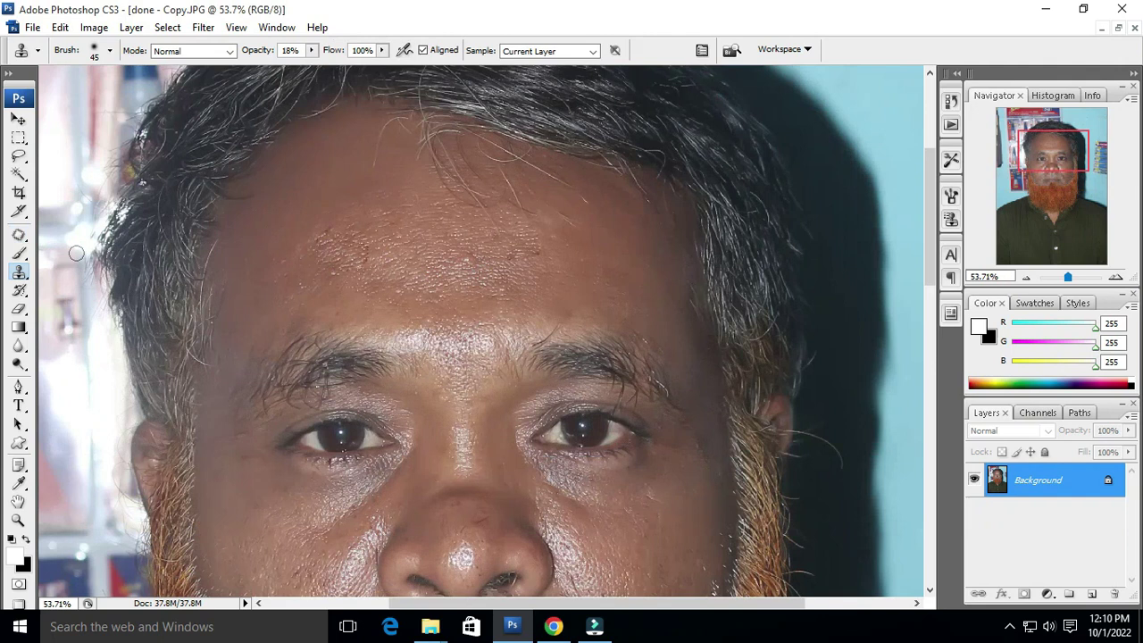
pyautogui.scroll(2, 426, 290)
pyautogui.moveTo(511, 236); pyautogui.dragTo(525, 234)
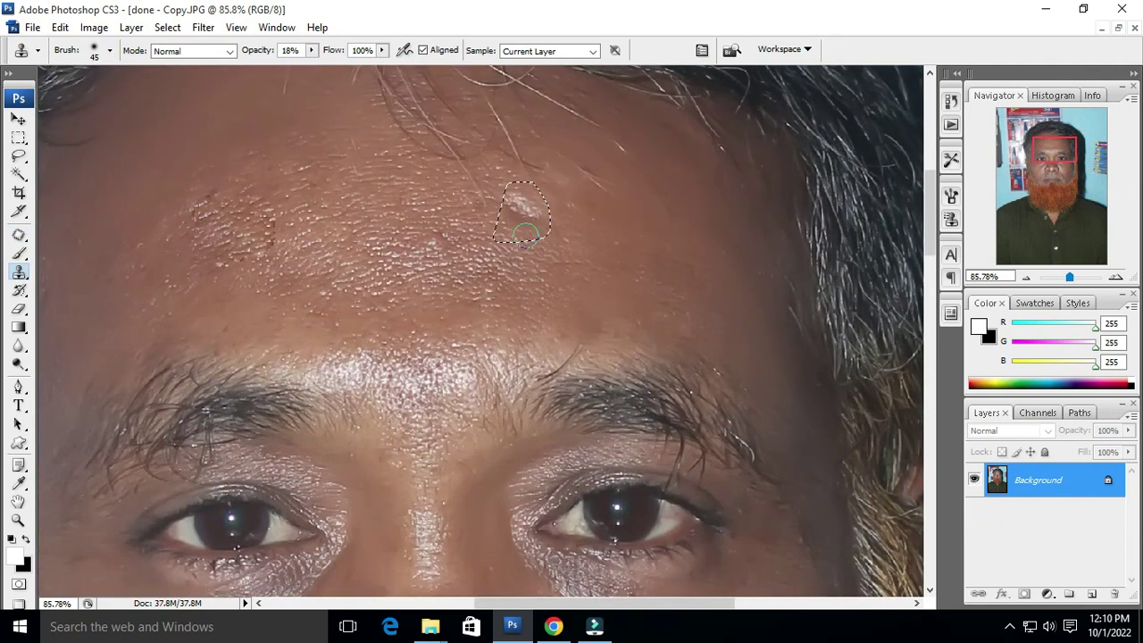
# - Patch the pale forehead spot with the Patch Tool and deselect
pyautogui.press('v')
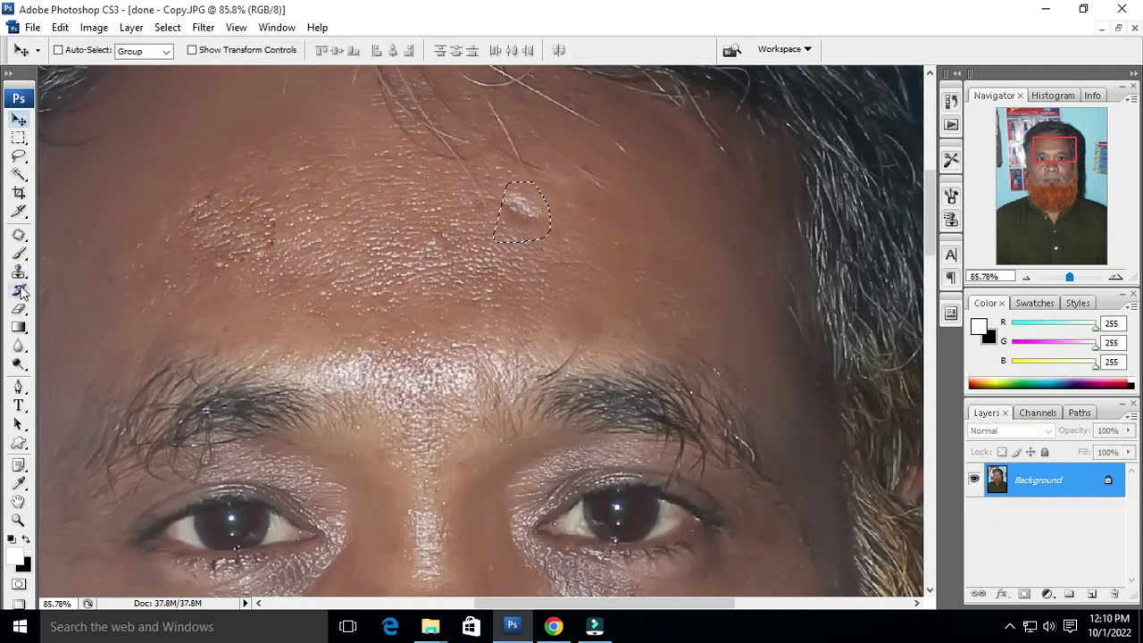
pyautogui.click(18, 234)
pyautogui.moveTo(526, 223)
pyautogui.mouseDown()
pyautogui.moveTo(509, 219)
pyautogui.moveTo(549, 235)
pyautogui.mouseUp()
pyautogui.hotkey('ctrl', 'd')
pyautogui.scroll(-1, 709, 291)
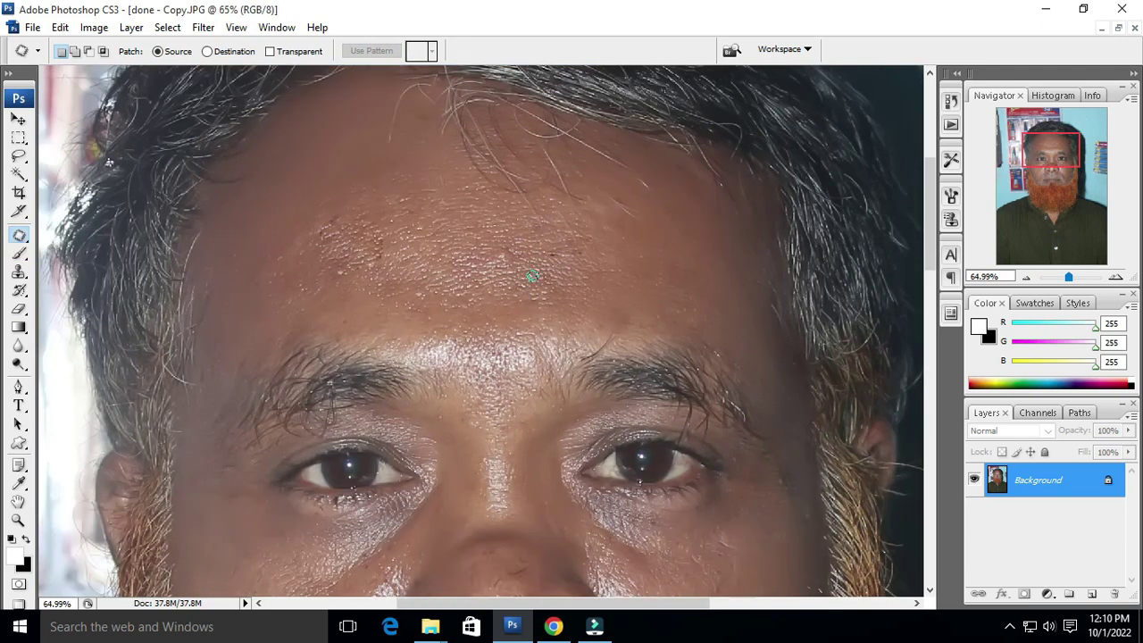
pyautogui.scroll(1, 532, 276)
# - With the Clone Stamp, clone clean skin over the red blemish and nearby forehead blemishes
pyautogui.press('s')
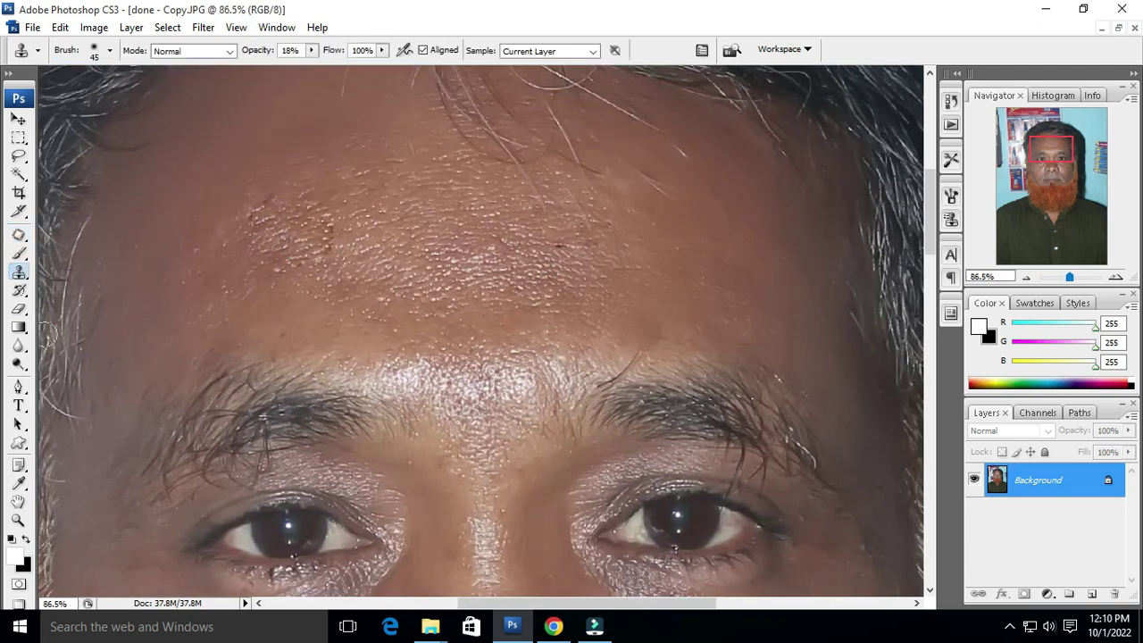
pyautogui.rightClick(19, 271)
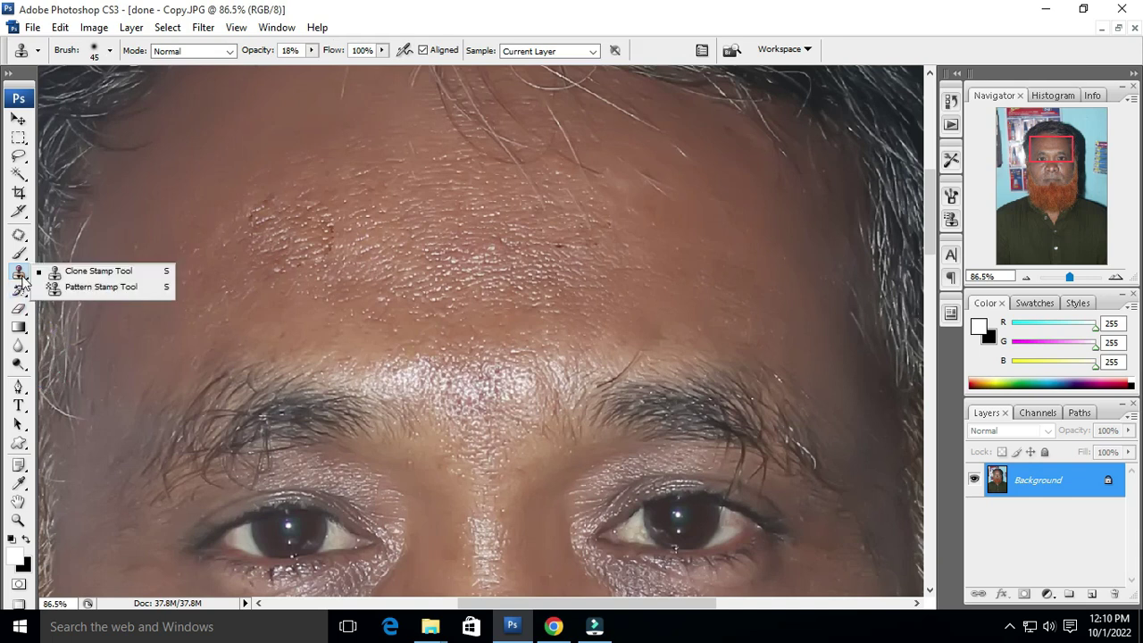
pyautogui.click(99, 270)
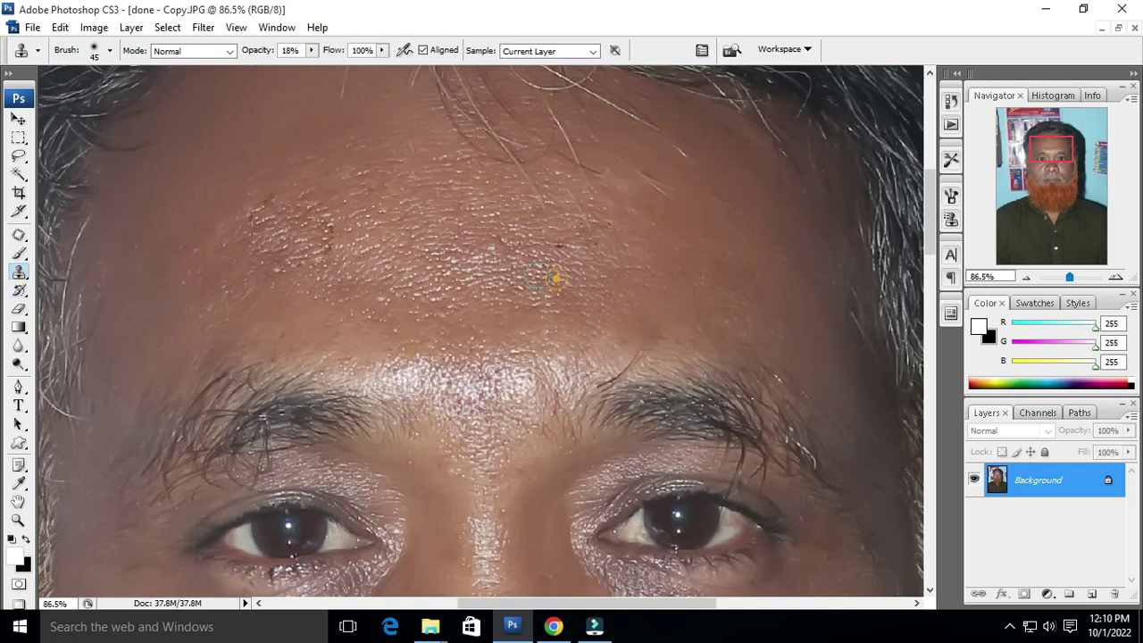
pyautogui.click(578, 254)
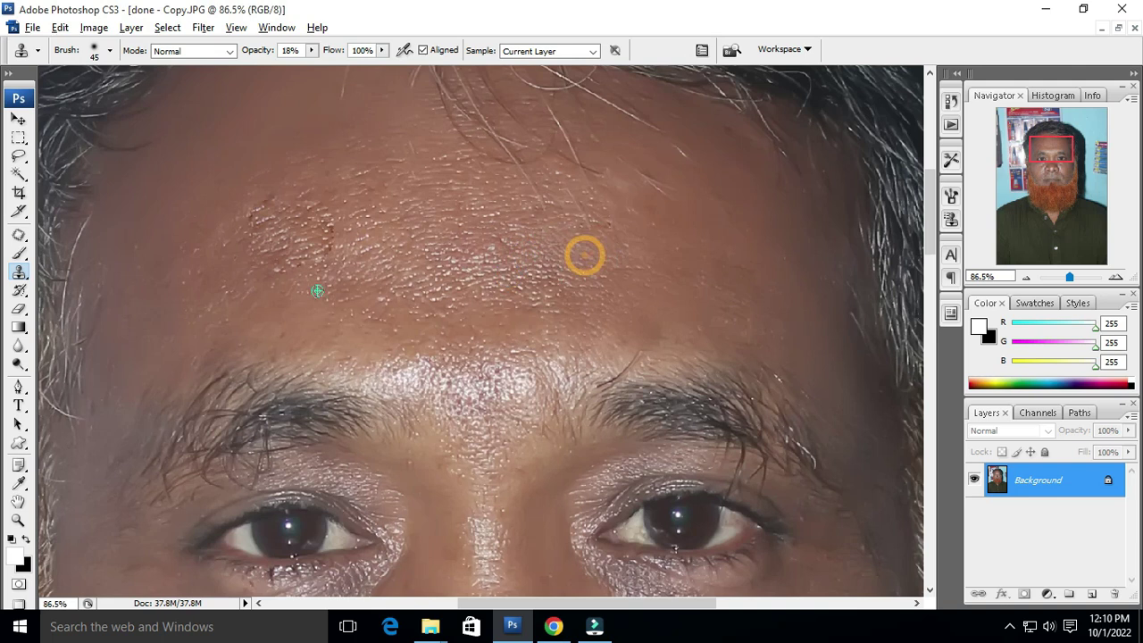
pyautogui.click(357, 235)
pyautogui.click(339, 217)
pyautogui.click(344, 236)
# - Clone over the remaining spots higher on the forehead
pyautogui.click(348, 193)
pyautogui.click(365, 214)
pyautogui.click(307, 212)
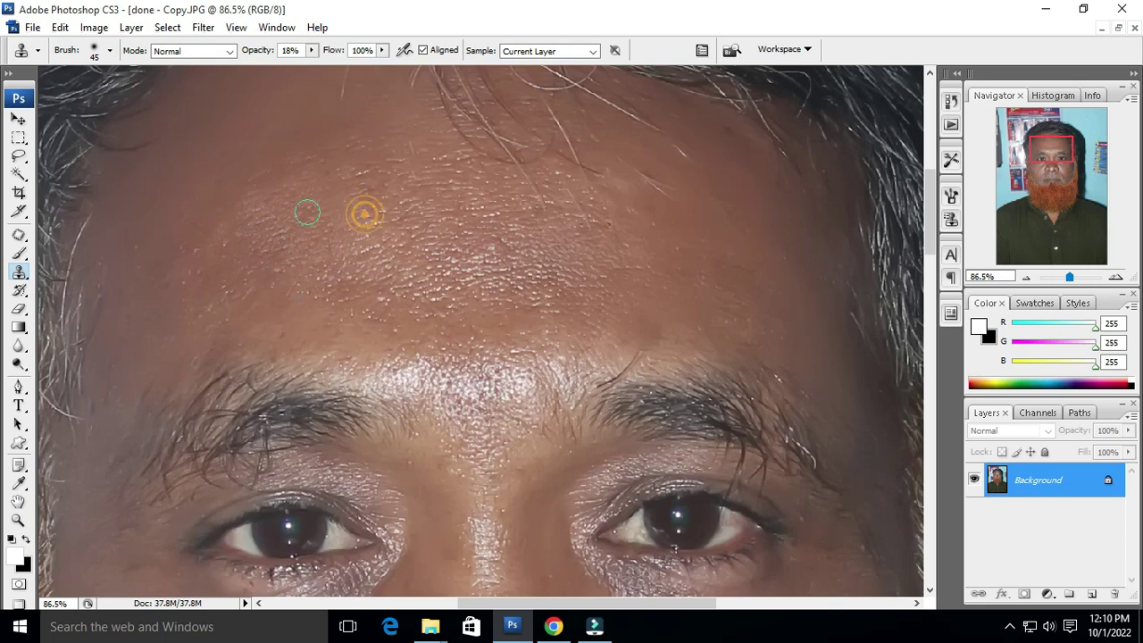
pyautogui.scroll(-3, 306, 212)
pyautogui.scroll(-2, 387, 204)
pyautogui.scroll(1, 388, 203)
pyautogui.scroll(4, 387, 203)
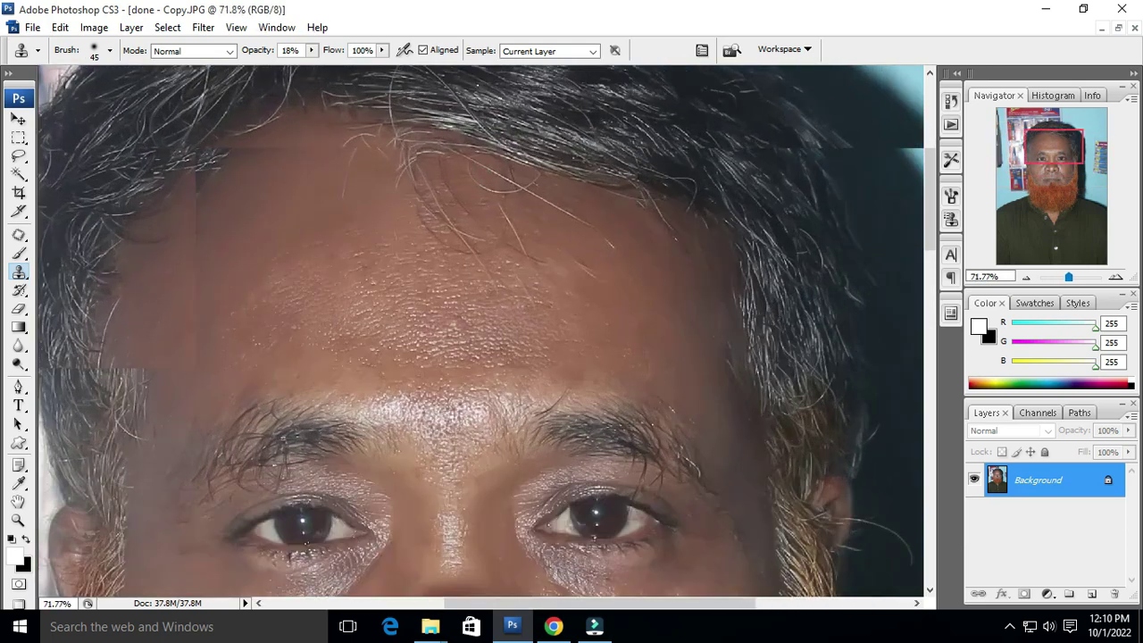
pyautogui.scroll(1, 387, 204)
# - Switch to the Patch Tool, patch another small forehead spot, and zoom out to the whole portrait
pyautogui.press('j')
pyautogui.rightClick(20, 237)
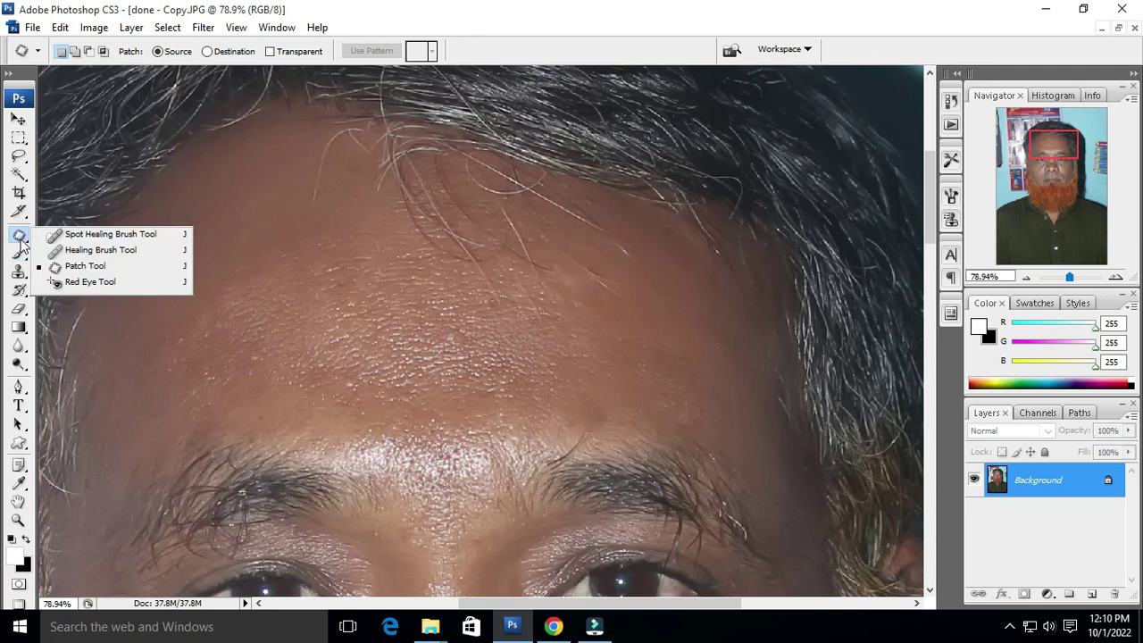
pyautogui.click(85, 266)
pyautogui.scroll(1, 478, 274)
pyautogui.click(505, 256)
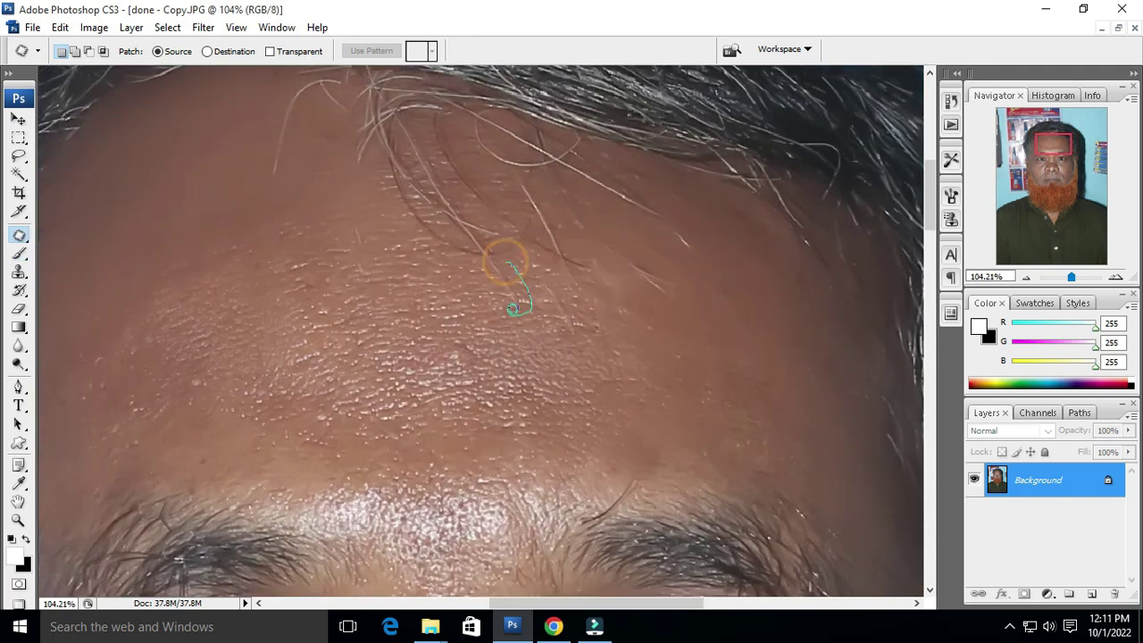
pyautogui.click(434, 286)
pyautogui.click(638, 257)
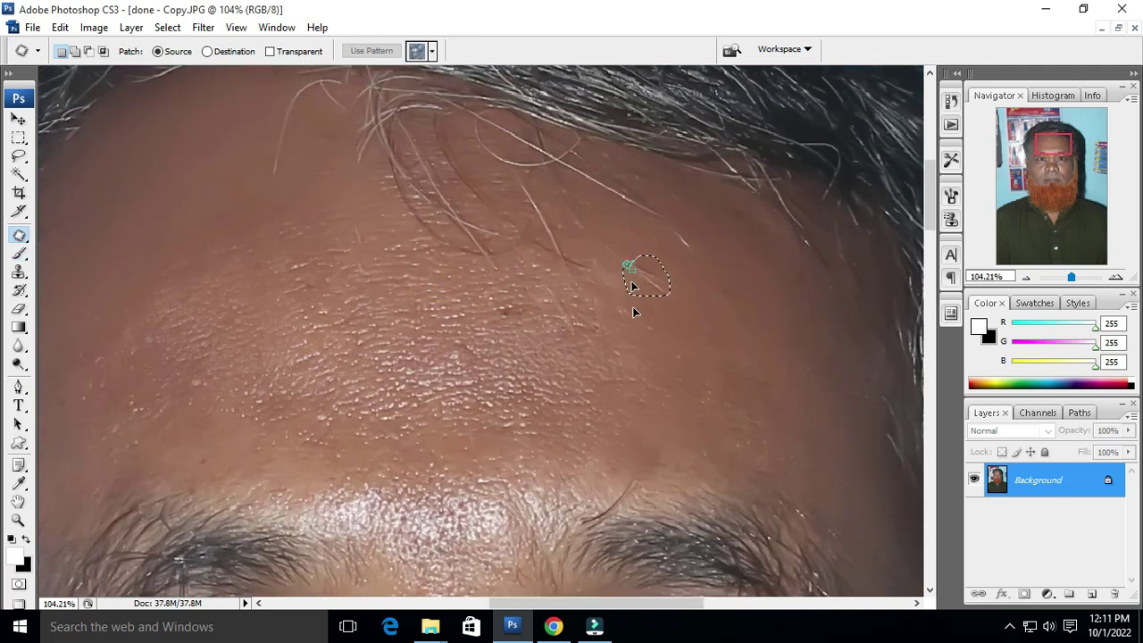
pyautogui.moveTo(546, 295)
pyautogui.mouseDown()
pyautogui.moveTo(556, 306)
pyautogui.moveTo(426, 319)
pyautogui.mouseUp()
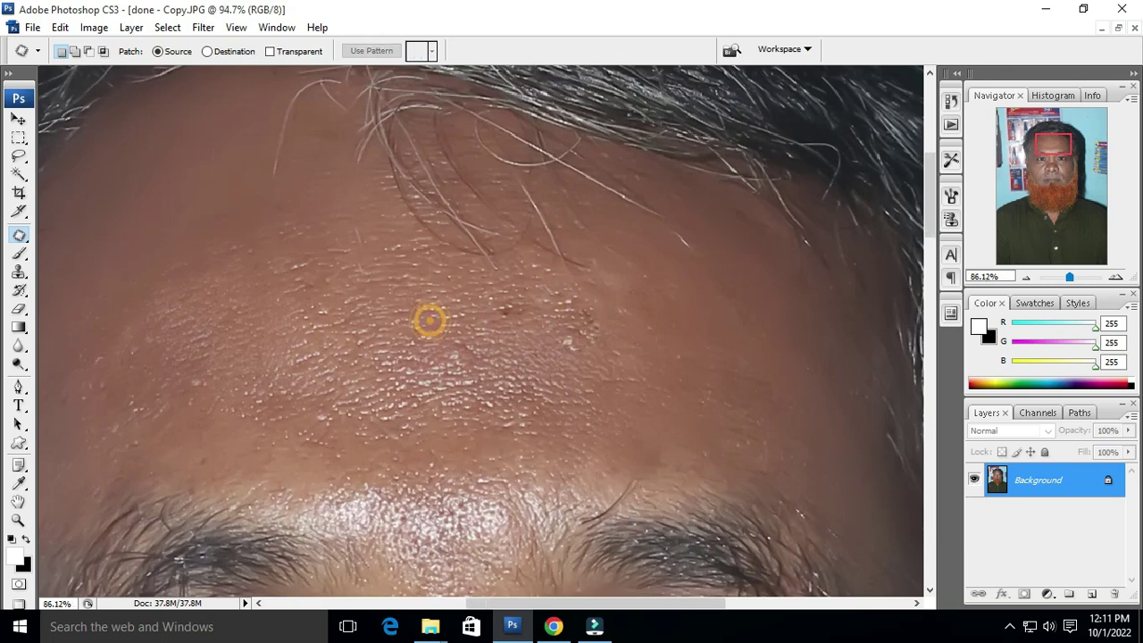
pyautogui.scroll(-5, 531, 321)
pyautogui.scroll(-1, 531, 321)
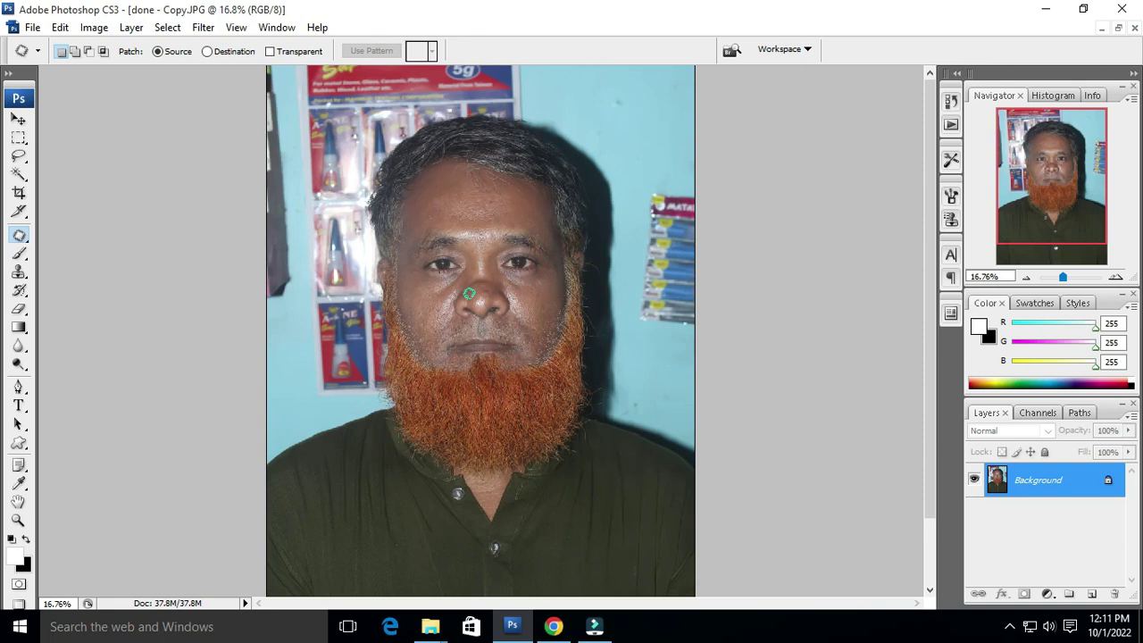
pyautogui.click(94, 27)
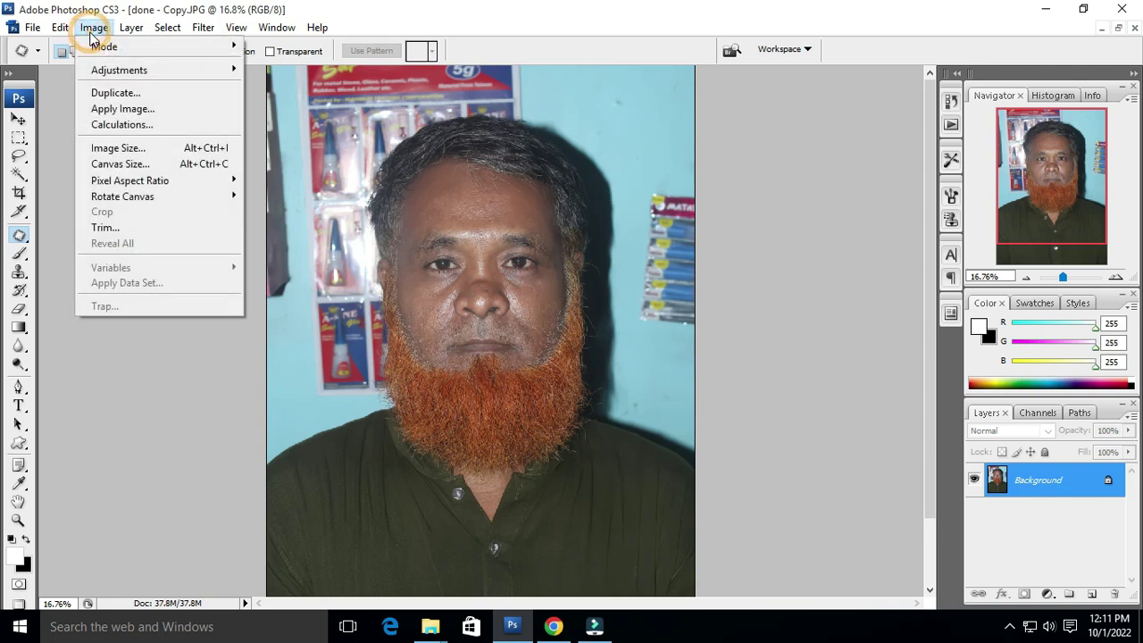
pyautogui.moveTo(119, 69)
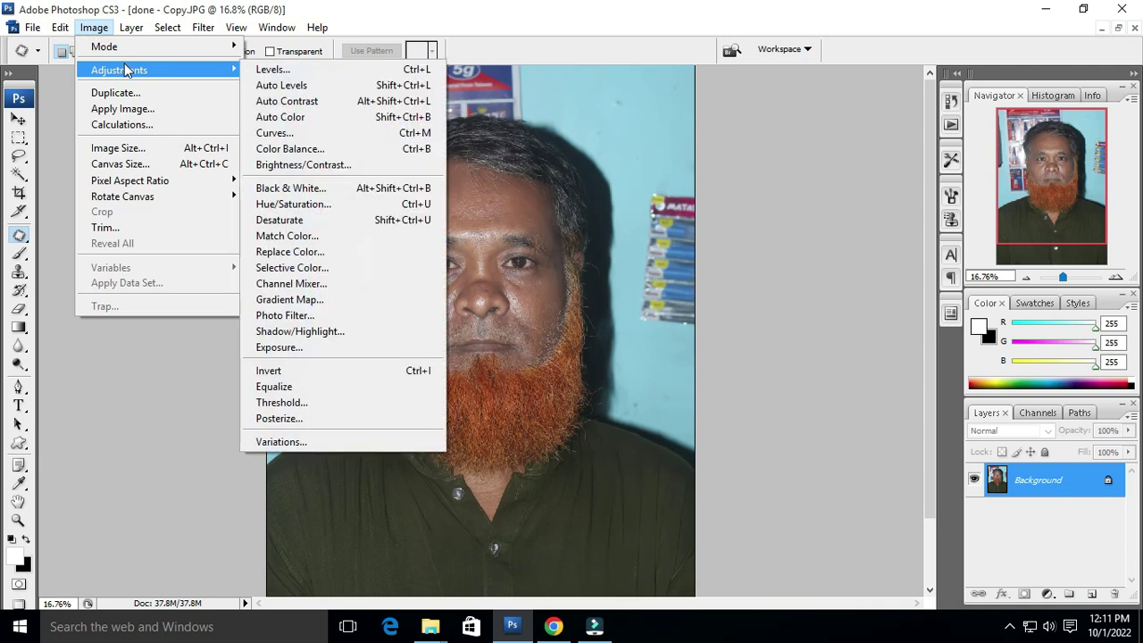
# - Raise the photo's brightness to +24 with Brightness/Contrast
pyautogui.click(308, 166)
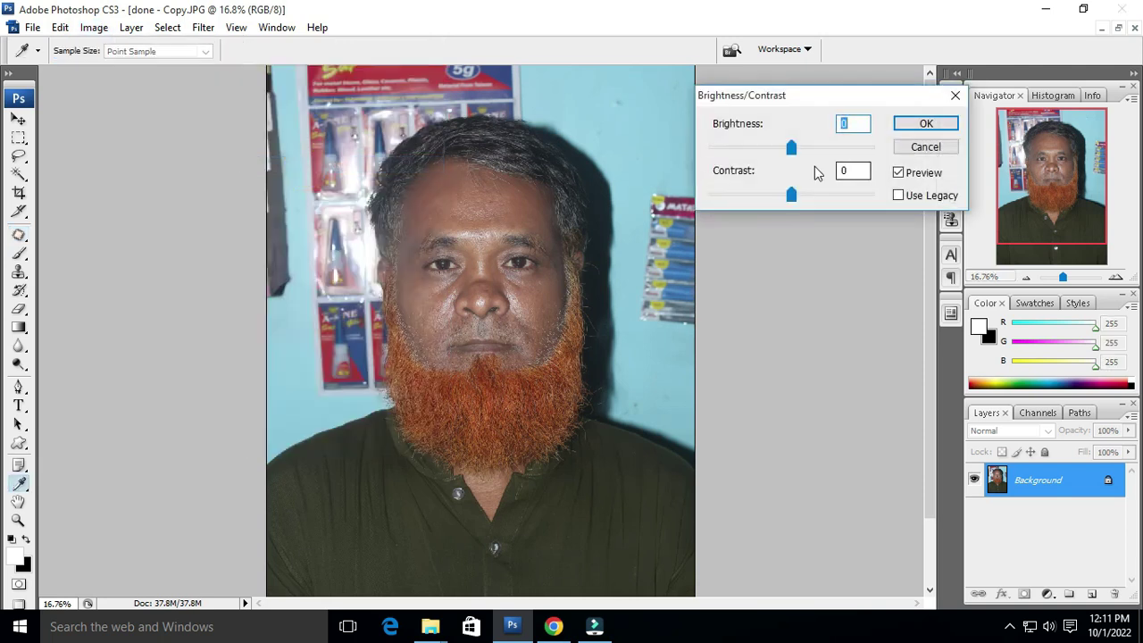
pyautogui.moveTo(802, 147); pyautogui.dragTo(805, 148)
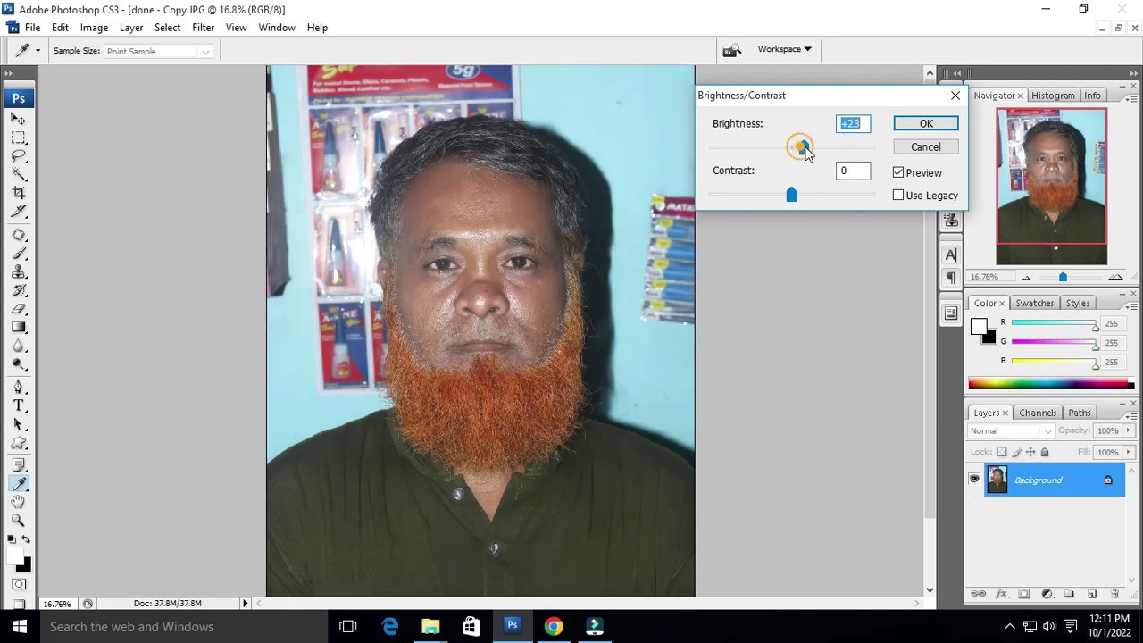
pyautogui.click(926, 124)
pyautogui.press('j')
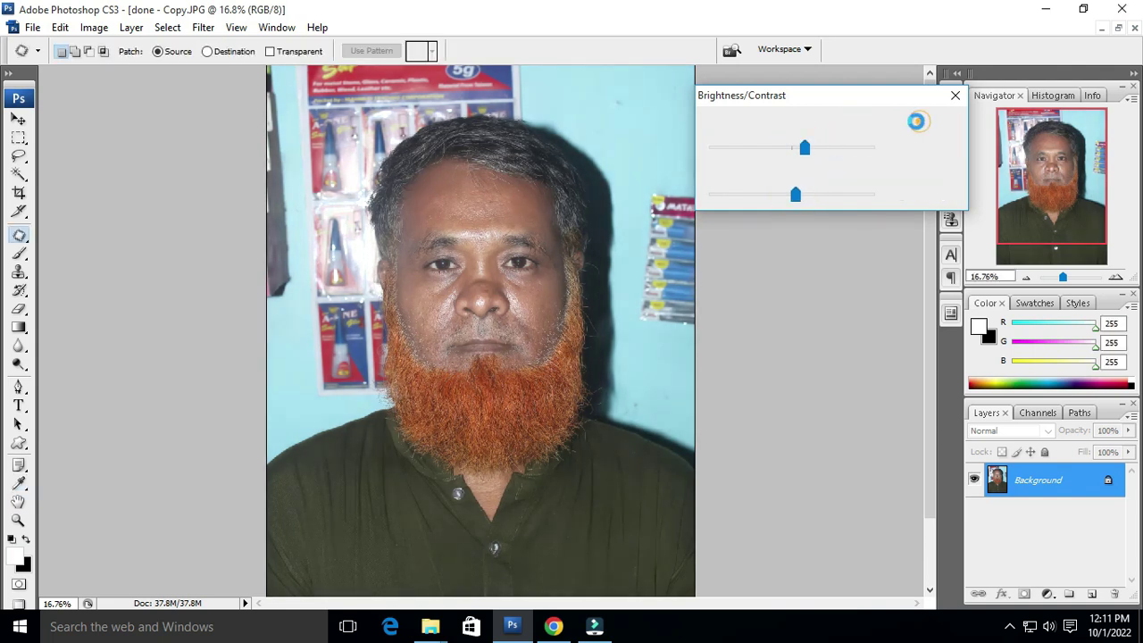
# - Try a midtone Color Balance shift, then cancel to keep the original colours
pyautogui.click(94, 27)
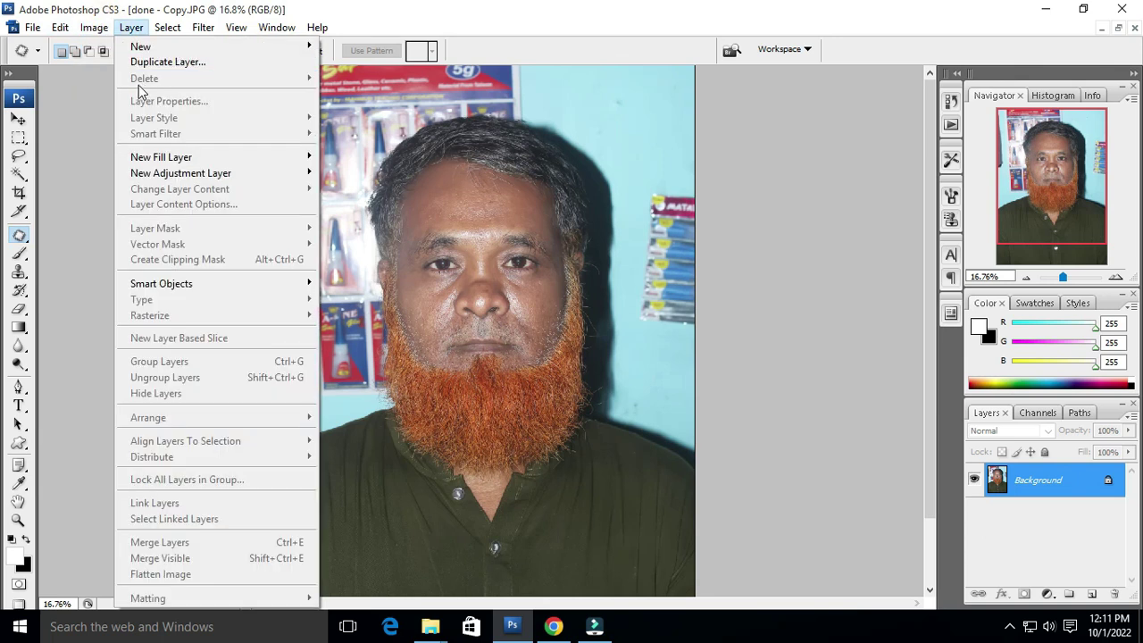
pyautogui.moveTo(119, 69)
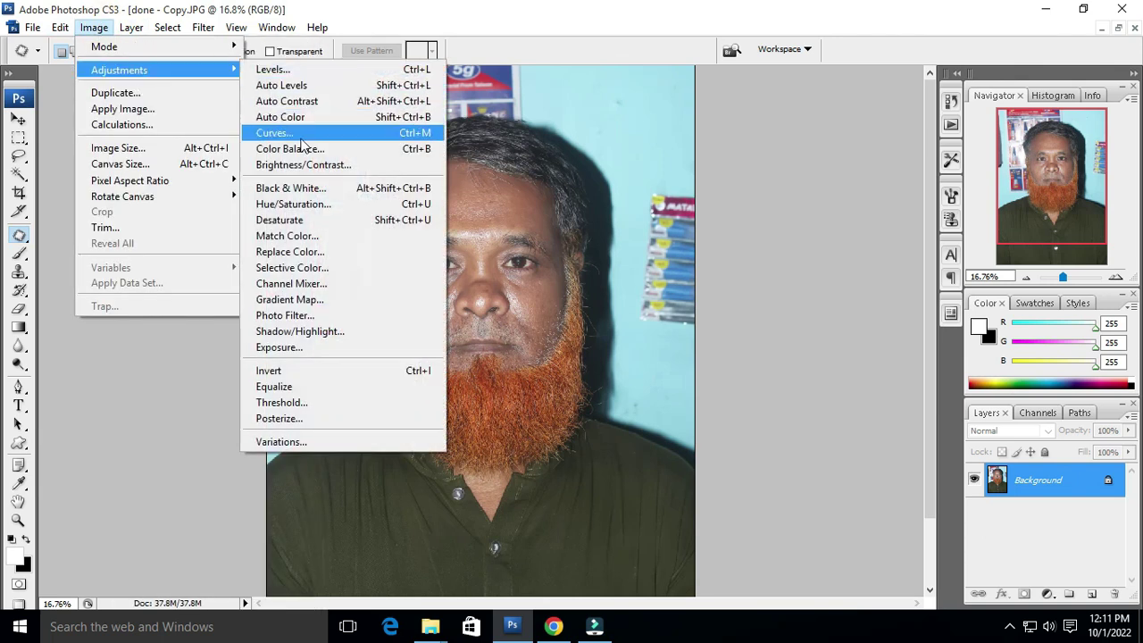
pyautogui.click(303, 152)
pyautogui.moveTo(542, 145)
pyautogui.mouseDown()
pyautogui.moveTo(682, 114)
pyautogui.moveTo(772, 79)
pyautogui.mouseUp()
pyautogui.moveTo(777, 152)
pyautogui.mouseDown()
pyautogui.moveTo(785, 172)
pyautogui.moveTo(822, 170)
pyautogui.moveTo(747, 172)
pyautogui.mouseUp()
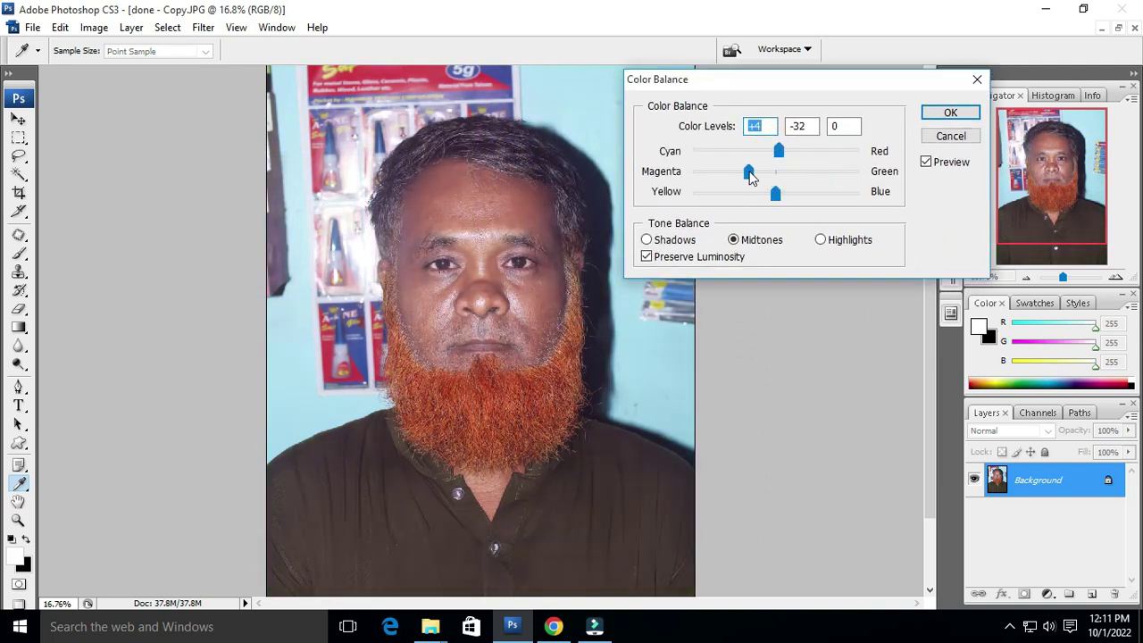
pyautogui.click(931, 135)
pyautogui.click(94, 28)
pyautogui.moveTo(119, 69)
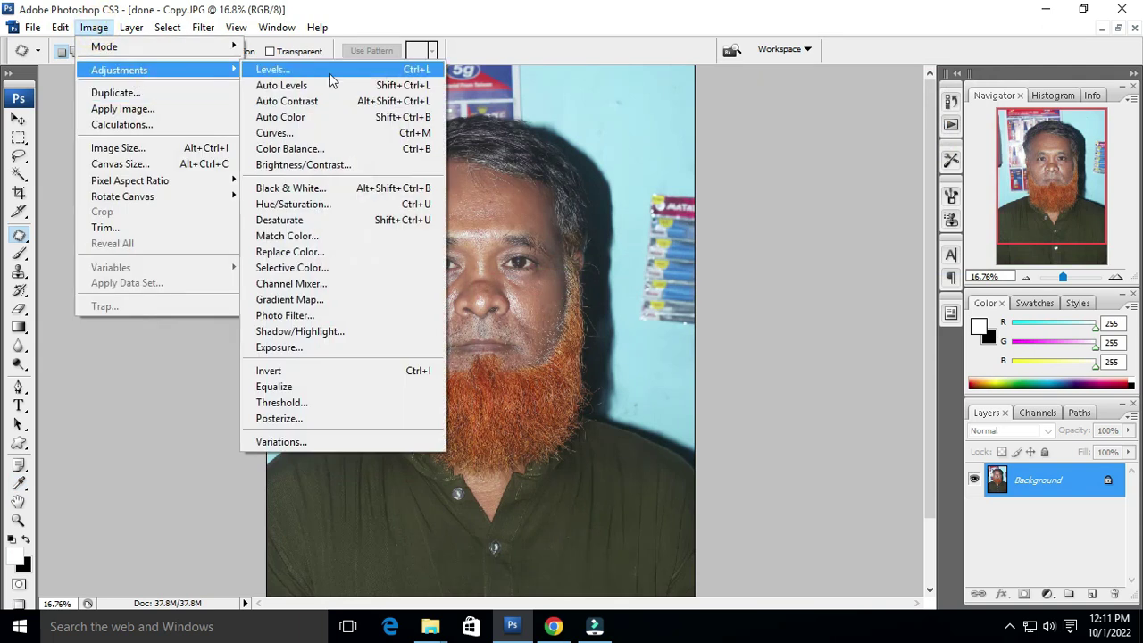
pyautogui.click(332, 139)
pyautogui.moveTo(924, 237); pyautogui.dragTo(916, 211)
pyautogui.click(862, 95)
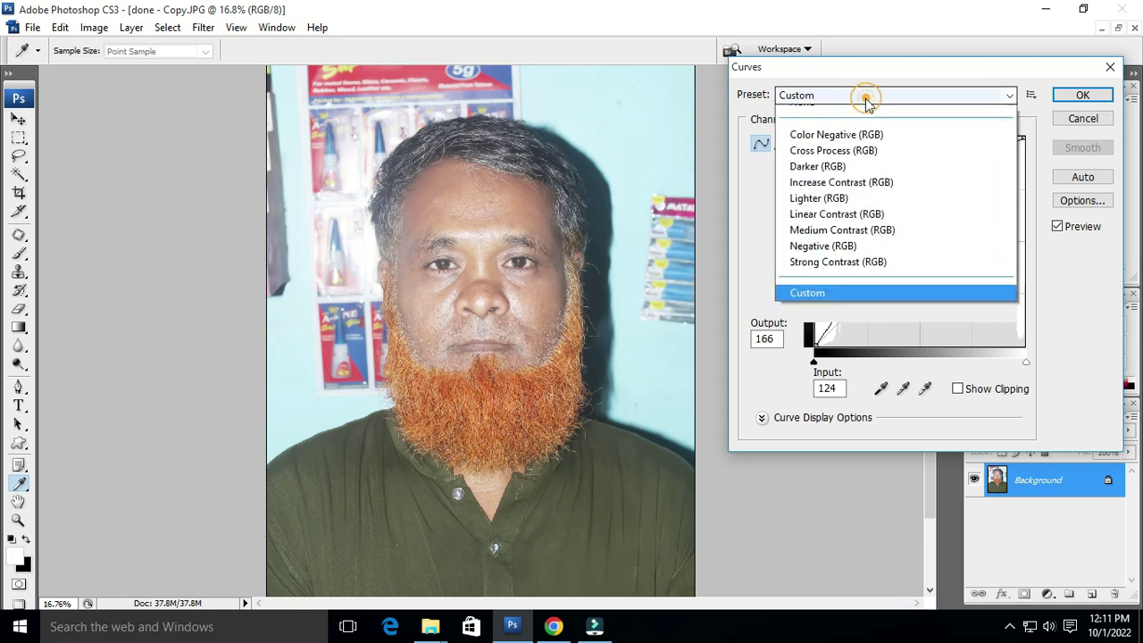
pyautogui.click(848, 120)
pyautogui.click(847, 168)
pyautogui.moveTo(1023, 138)
pyautogui.mouseDown()
pyautogui.moveTo(1024, 162)
pyautogui.moveTo(935, 137)
pyautogui.mouseUp()
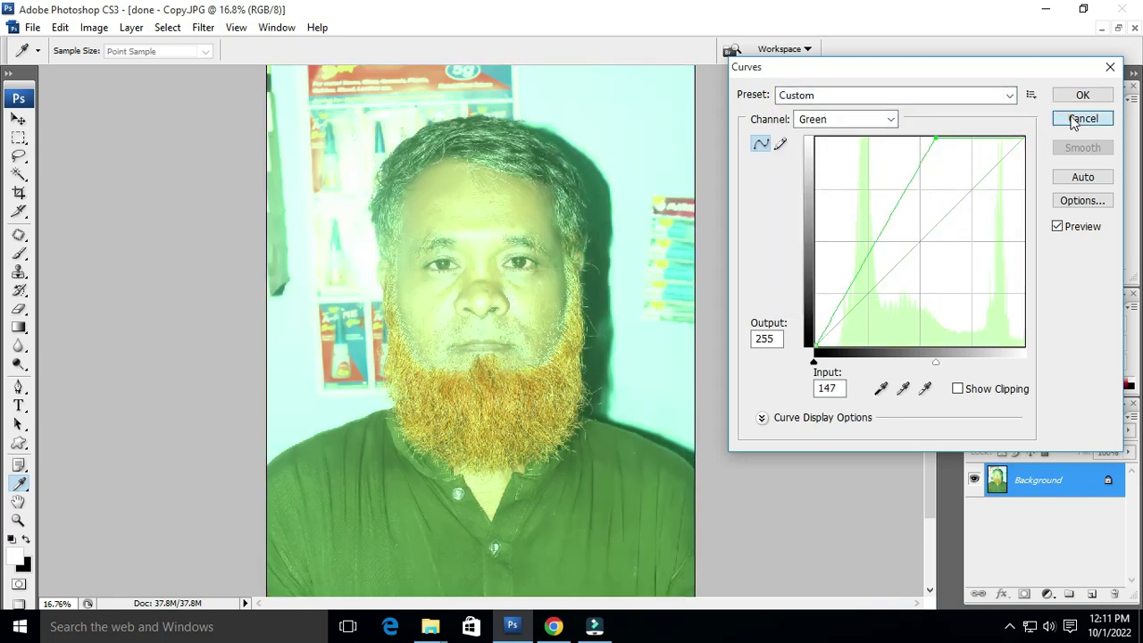
pyautogui.click(1083, 118)
pyautogui.click(94, 27)
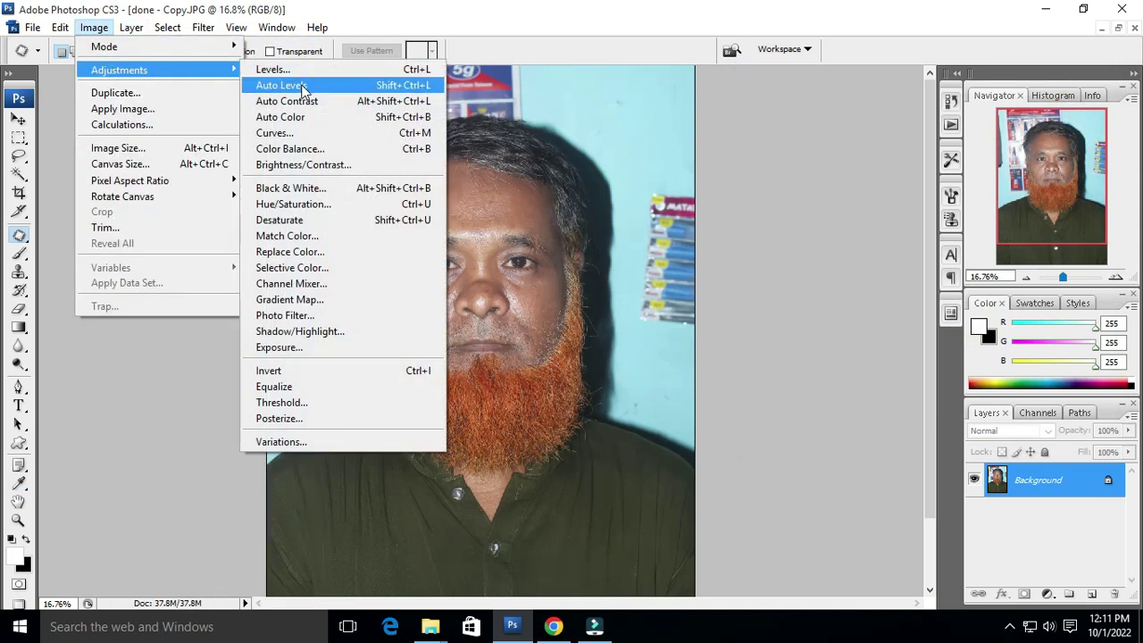
pyautogui.moveTo(119, 70)
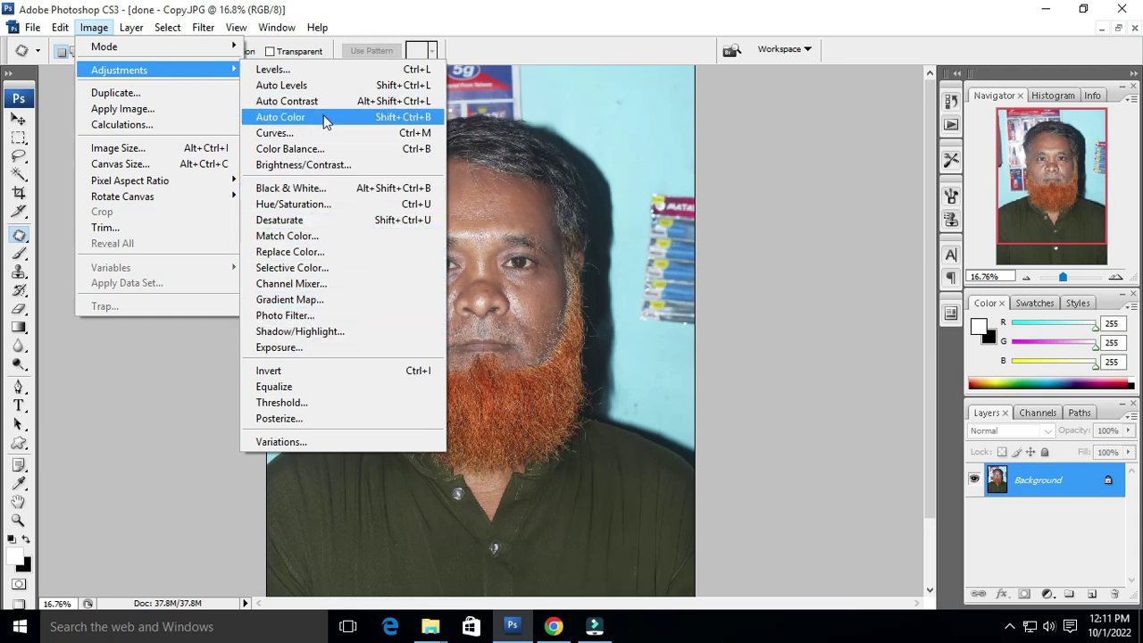
# - Dismiss the adjustments menu and zoom around to inspect the retouched face
pyautogui.click(670, 134)
pyautogui.scroll(-1, 670, 134)
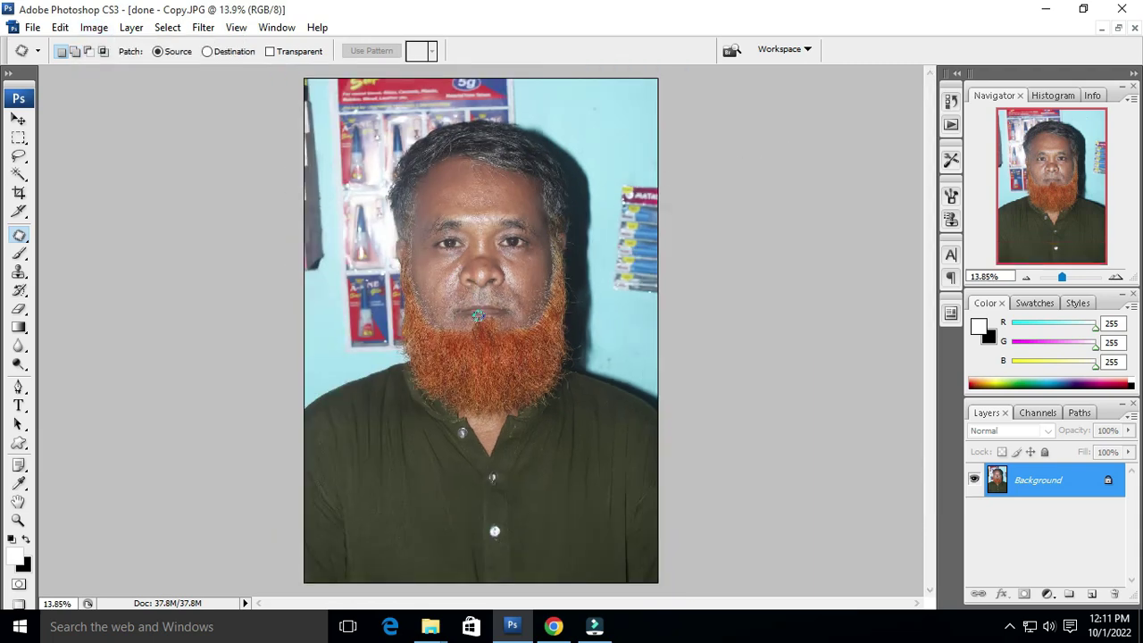
pyautogui.scroll(3, 482, 295)
pyautogui.scroll(1, 436, 393)
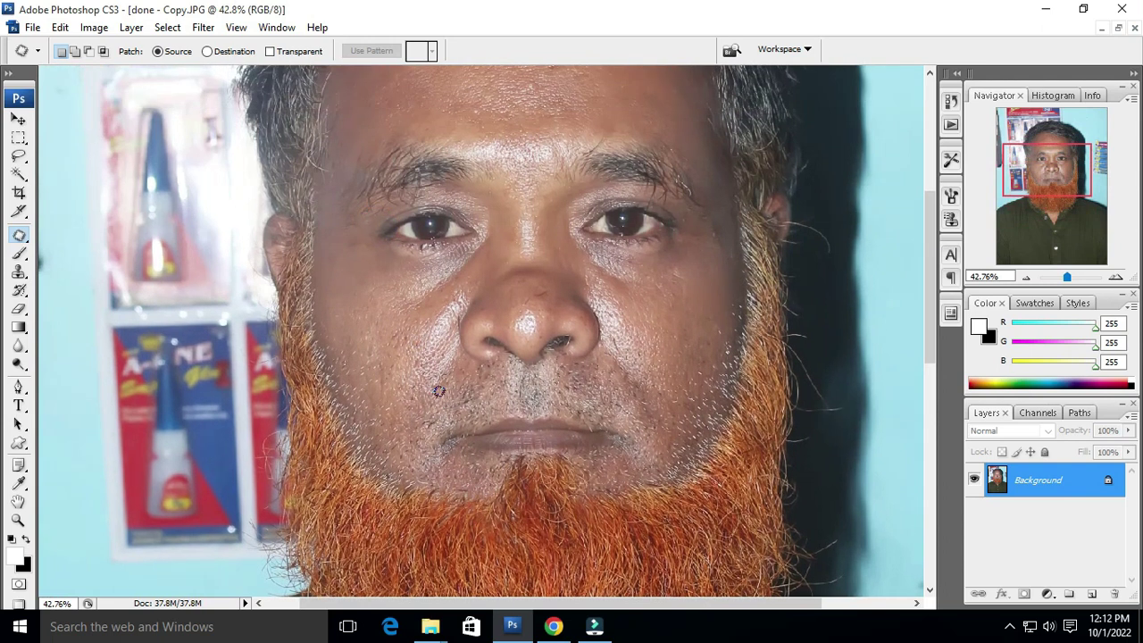
pyautogui.scroll(1, 419, 394)
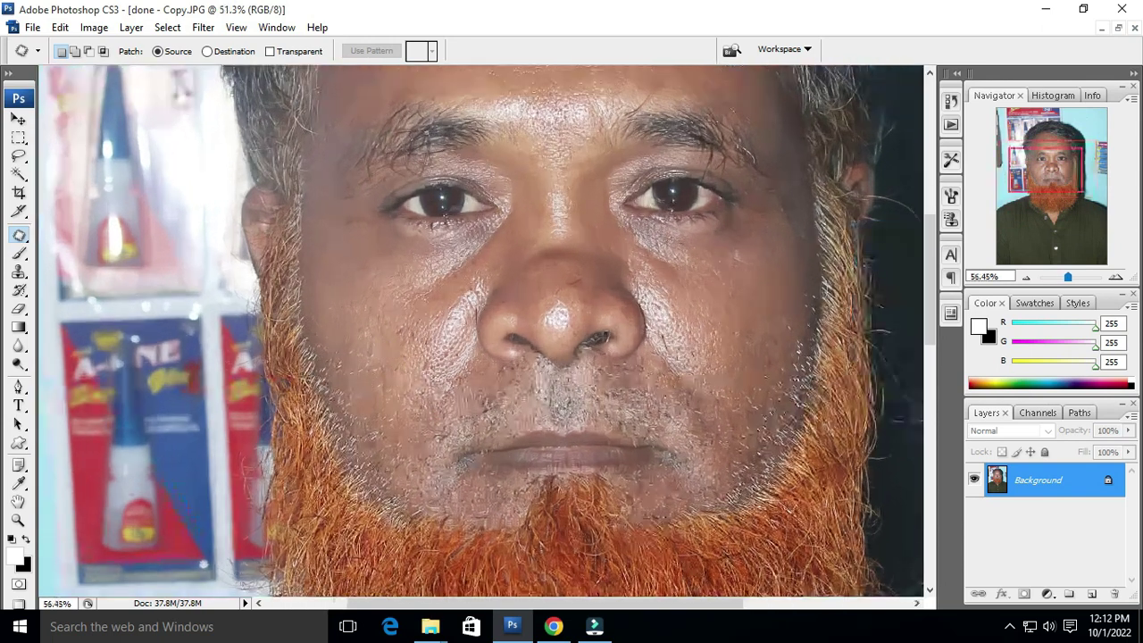
pyautogui.scroll(1, 374, 278)
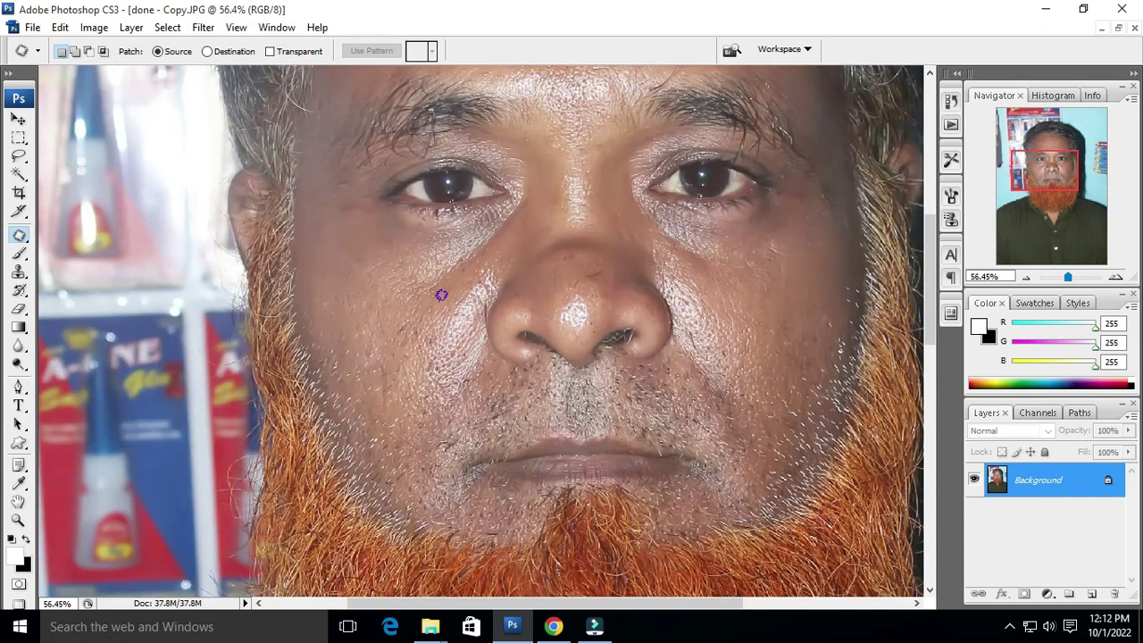
pyautogui.scroll(-2, 798, 386)
pyautogui.scroll(1, 712, 178)
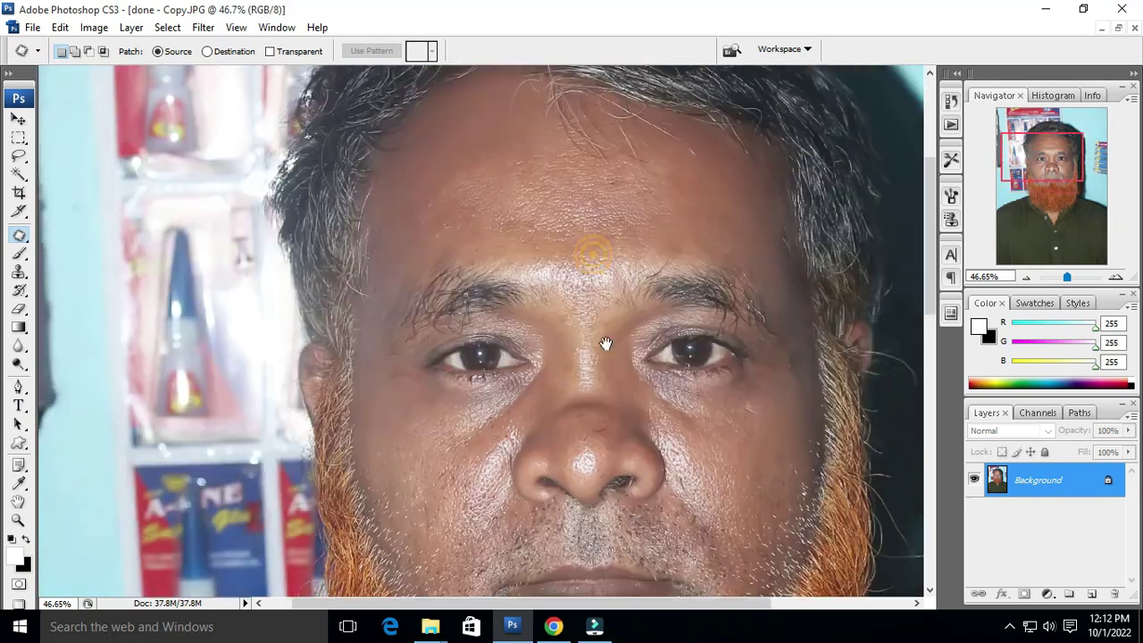
pyautogui.scroll(-1, 665, 361)
pyautogui.scroll(2, 648, 350)
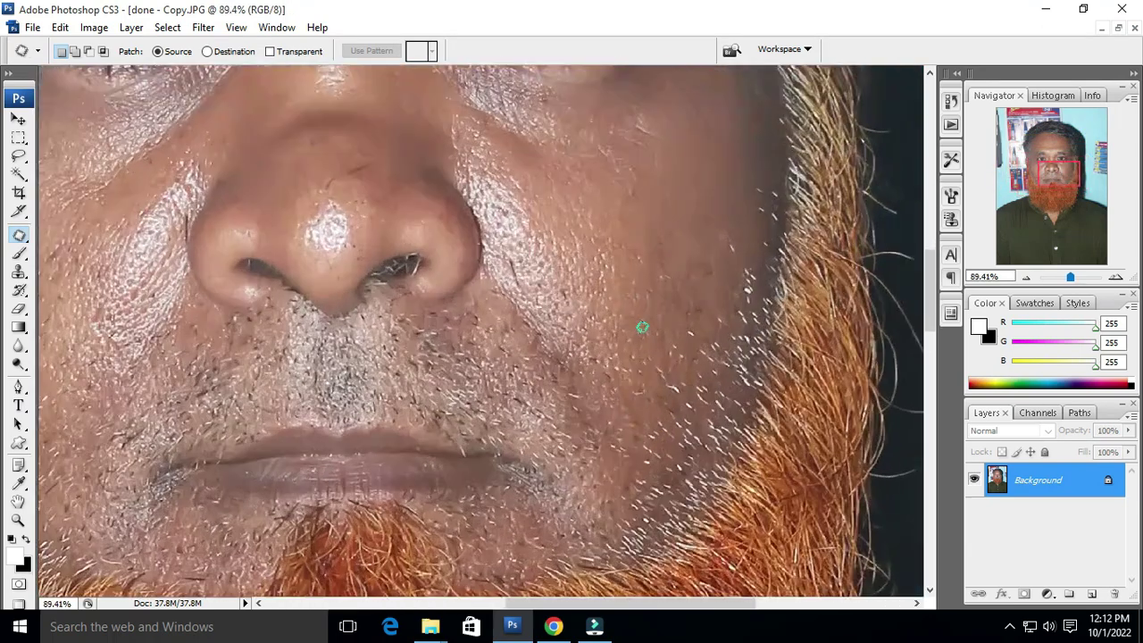
# - Patch a small cheek spot beside the beard with nearby skin
pyautogui.click(684, 319)
pyautogui.moveTo(687, 329)
pyautogui.mouseDown()
pyautogui.moveTo(702, 336)
pyautogui.moveTo(634, 273)
pyautogui.moveTo(724, 228)
pyautogui.mouseUp()
pyautogui.click(670, 278)
pyautogui.click(661, 175)
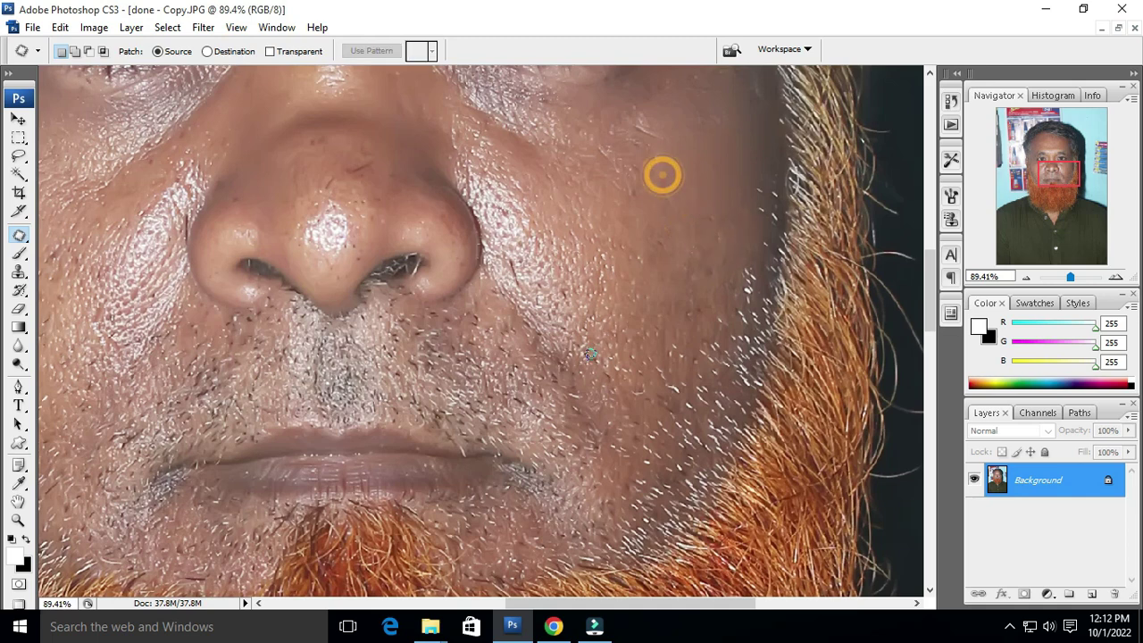
# - Zoom out to view the whole retouched portrait
pyautogui.click(567, 383)
pyautogui.scroll(-3, 617, 289)
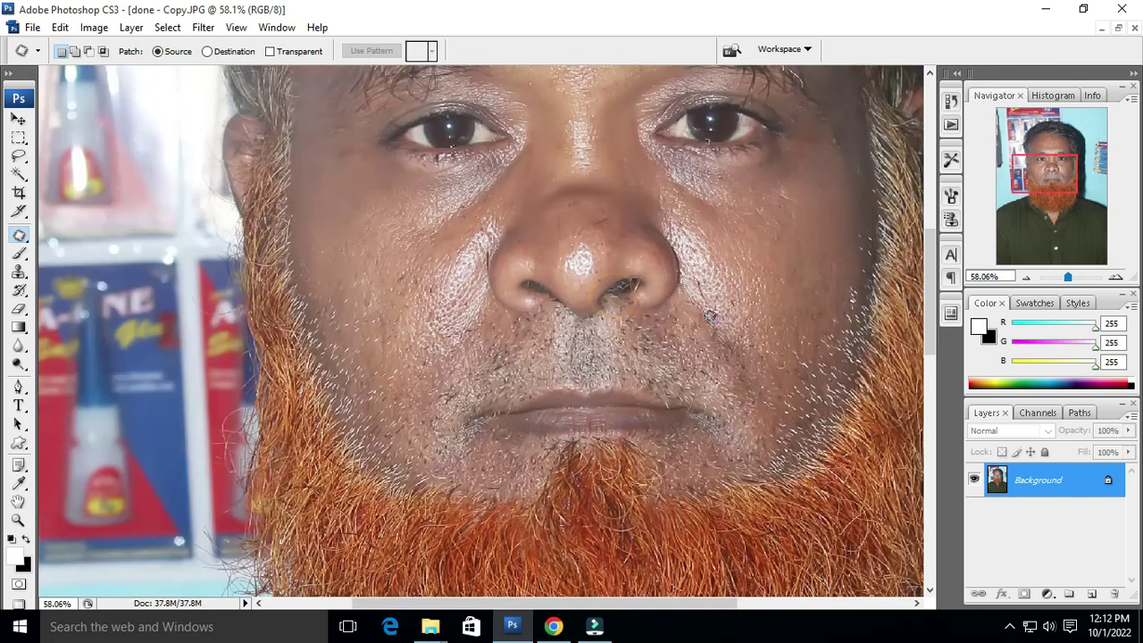
pyautogui.scroll(-3, 710, 316)
pyautogui.scroll(-2, 556, 250)
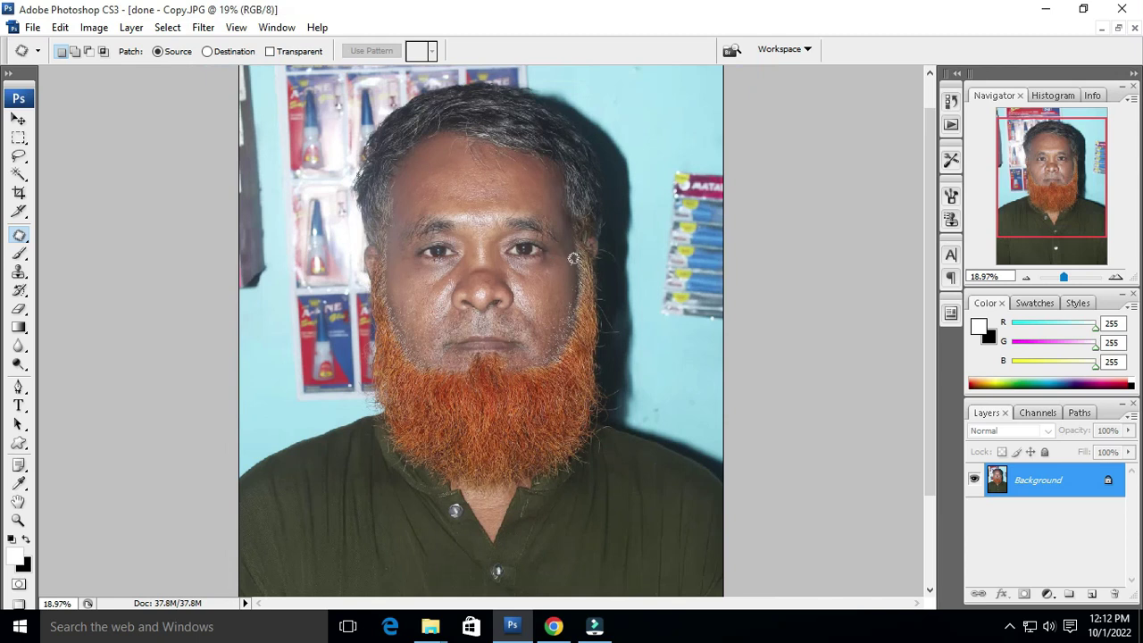
pyautogui.scroll(1, 459, 295)
pyautogui.scroll(1, 459, 294)
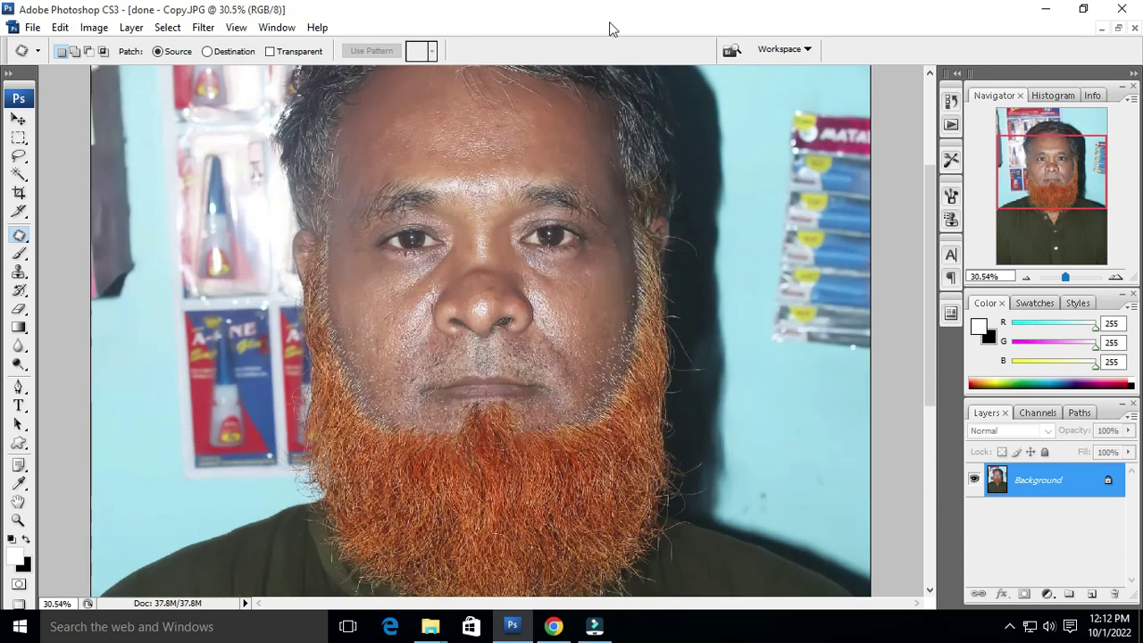
pyautogui.scroll(-2, 621, 224)
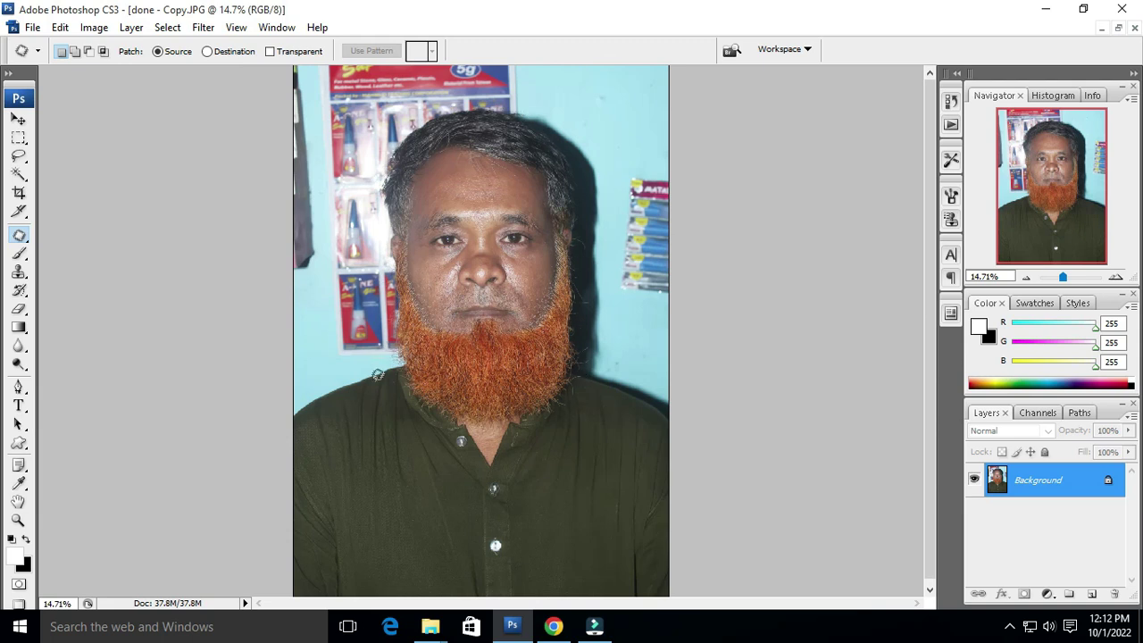
pyautogui.scroll(-1, 527, 176)
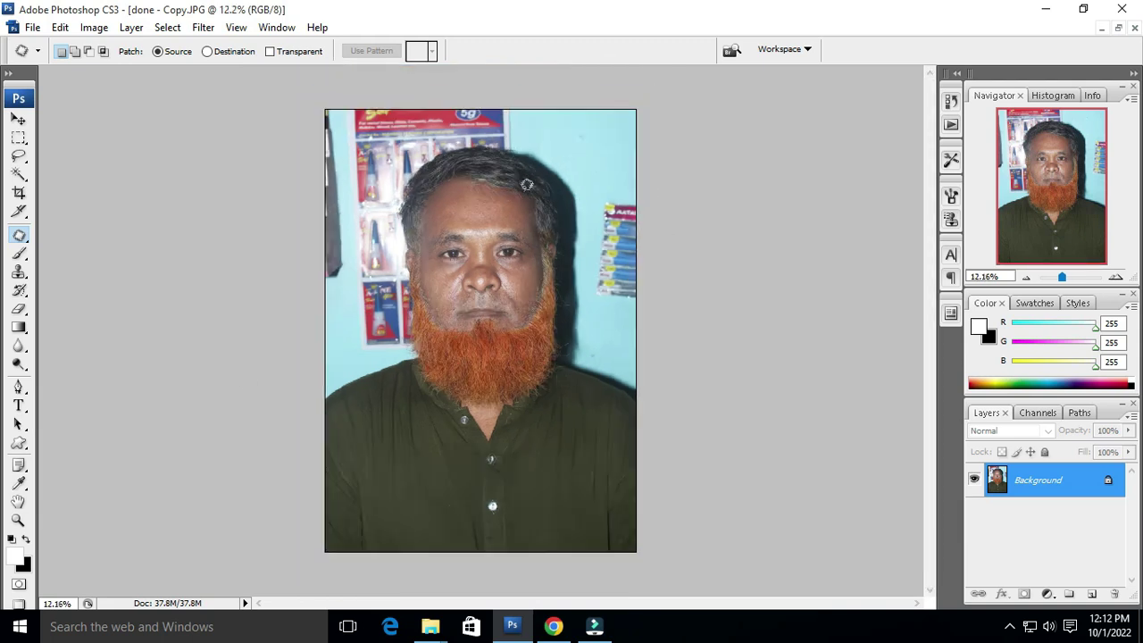
# - Close the retouched photo without saving and drag 'done 3 - Copy - Copy' from New folder into Photoshop
pyautogui.hotkey('ctrl', 'w')
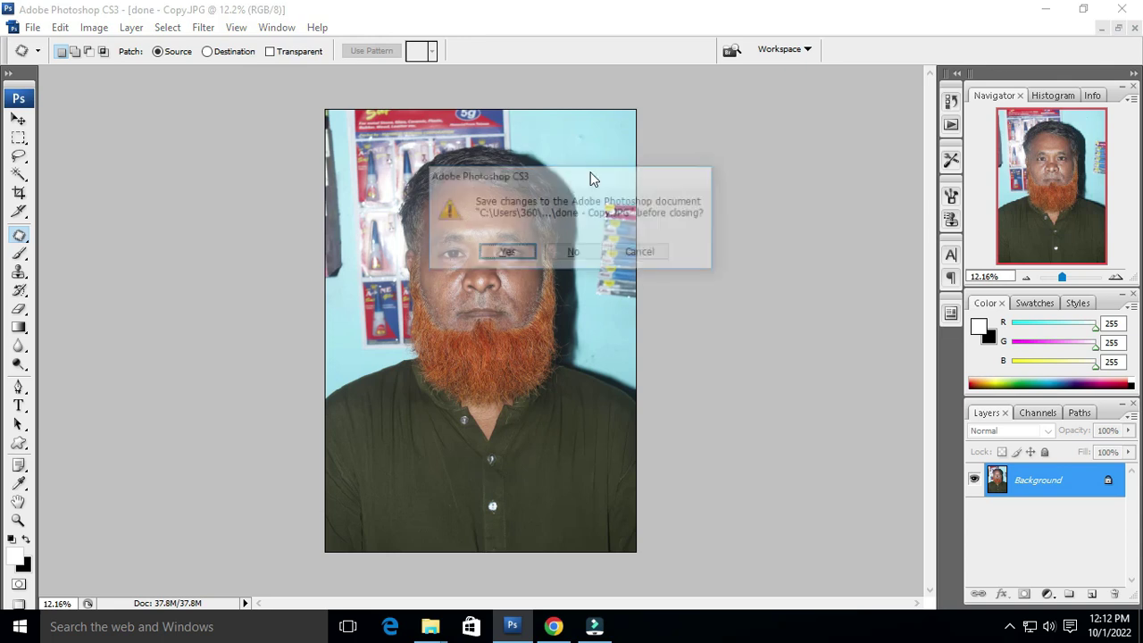
pyautogui.click(576, 254)
pyautogui.click(1053, 11)
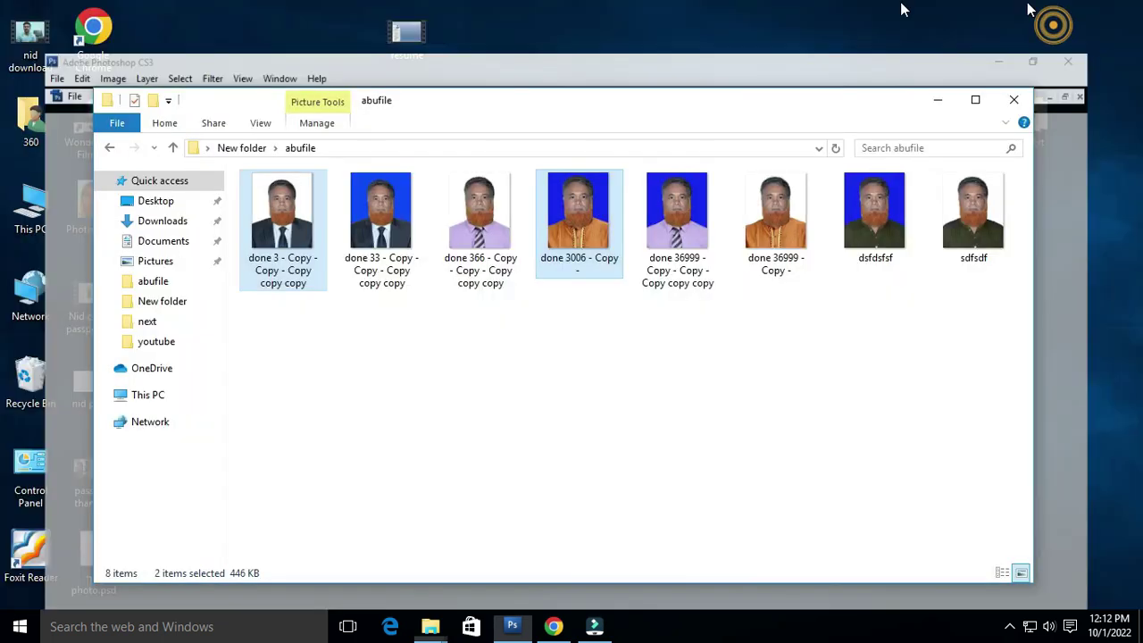
pyautogui.hotkey('alt', 'Up')
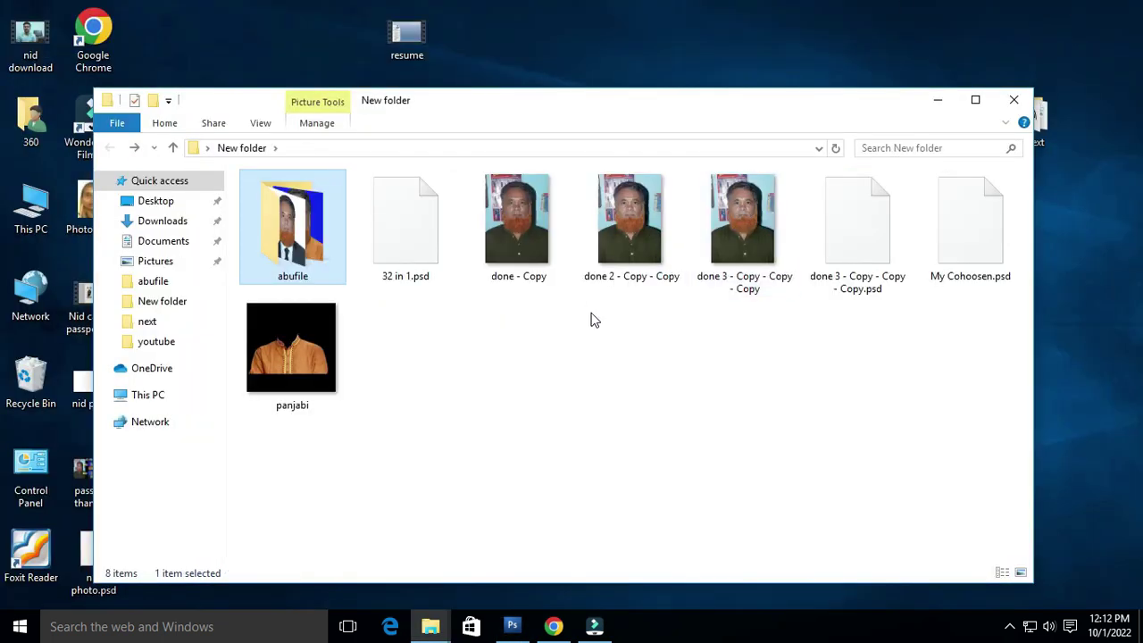
pyautogui.click(518, 228)
pyautogui.click(725, 289)
pyautogui.moveTo(720, 288)
pyautogui.mouseDown()
pyautogui.moveTo(525, 291)
pyautogui.moveTo(512, 355)
pyautogui.mouseUp()
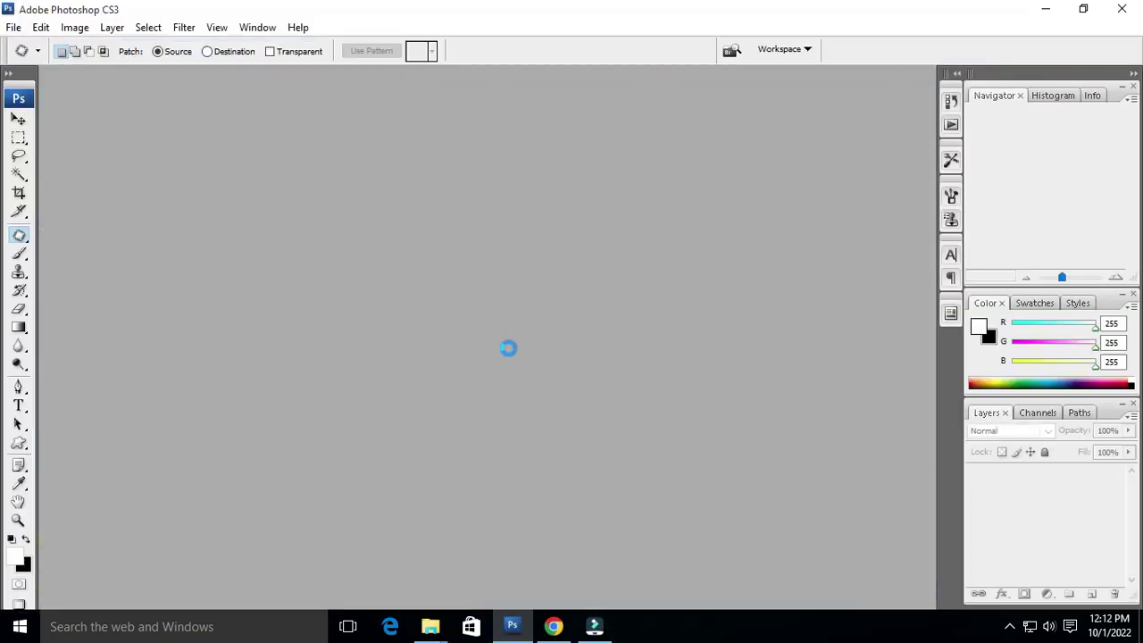
# - Switch to the Magic Wand Tool, test-select the background beside the hair, then deselect
pyautogui.scroll(2, 485, 235)
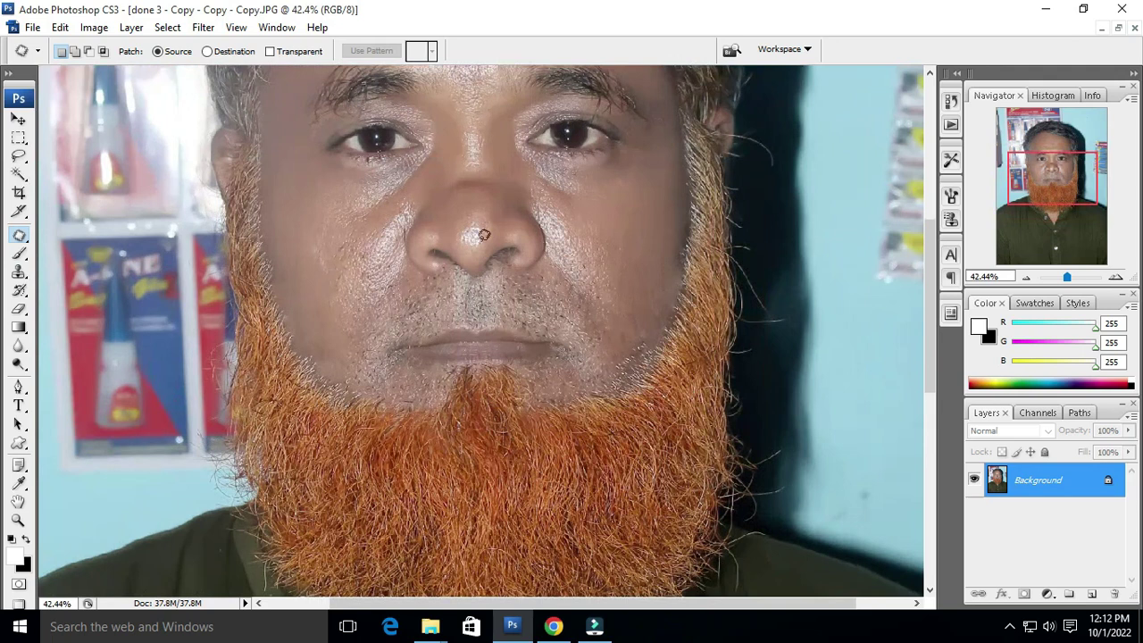
pyautogui.scroll(-1, 485, 234)
pyautogui.scroll(-3, 484, 235)
pyautogui.scroll(-2, 496, 256)
pyautogui.scroll(-1, 496, 256)
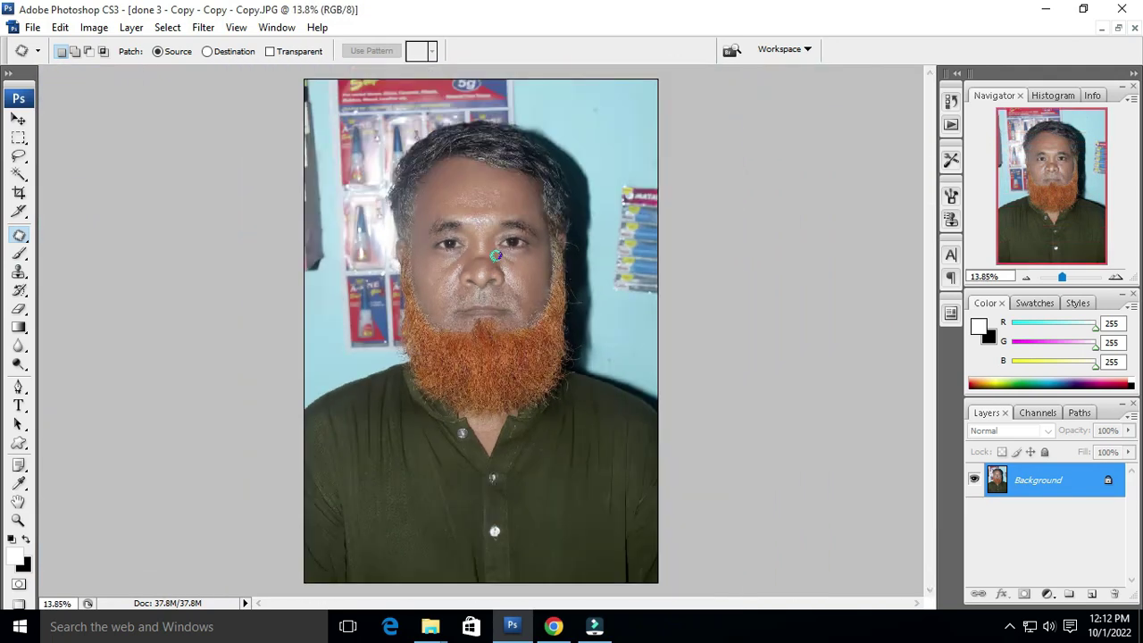
pyautogui.scroll(3, 454, 276)
pyautogui.moveTo(378, 340); pyautogui.dragTo(364, 303)
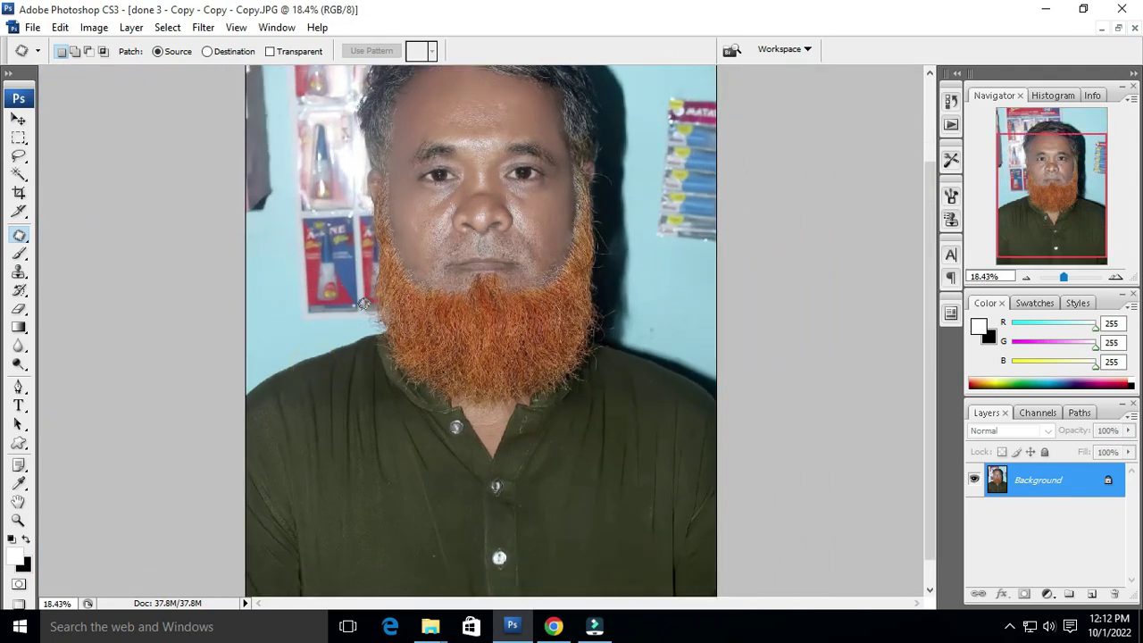
pyautogui.scroll(-2, 364, 270)
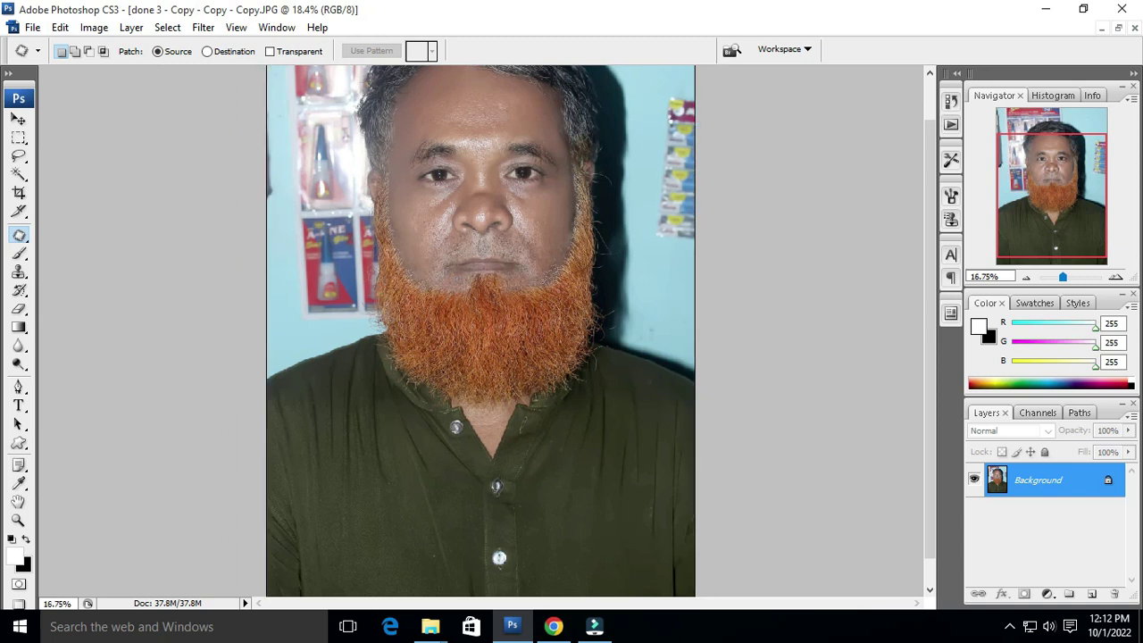
pyautogui.scroll(-1, 448, 288)
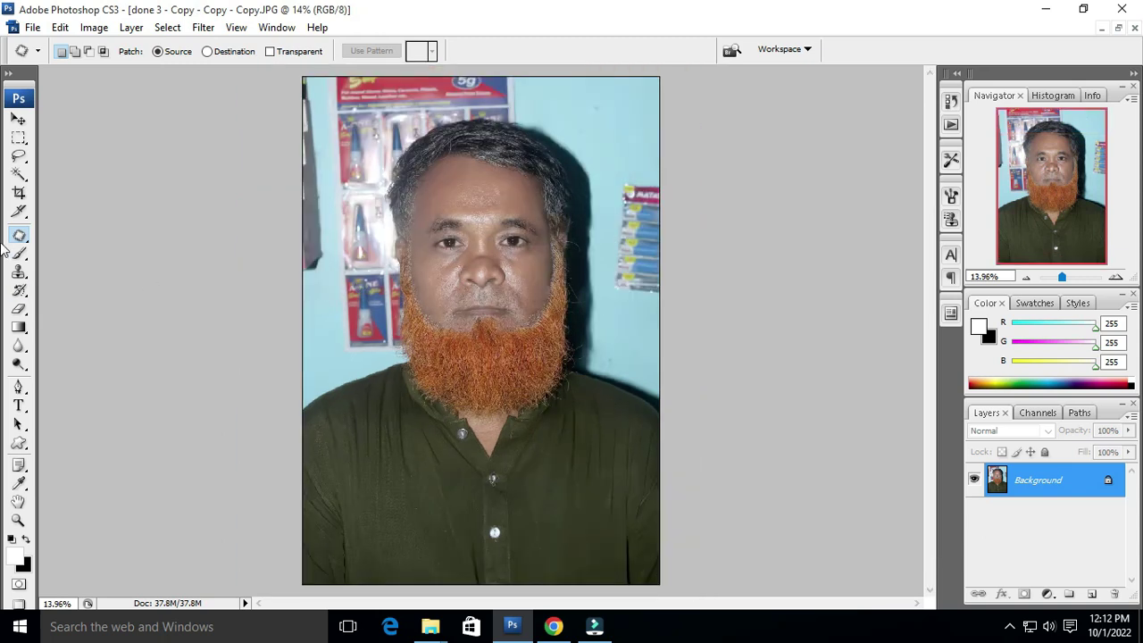
pyautogui.click(18, 157)
pyautogui.click(79, 188)
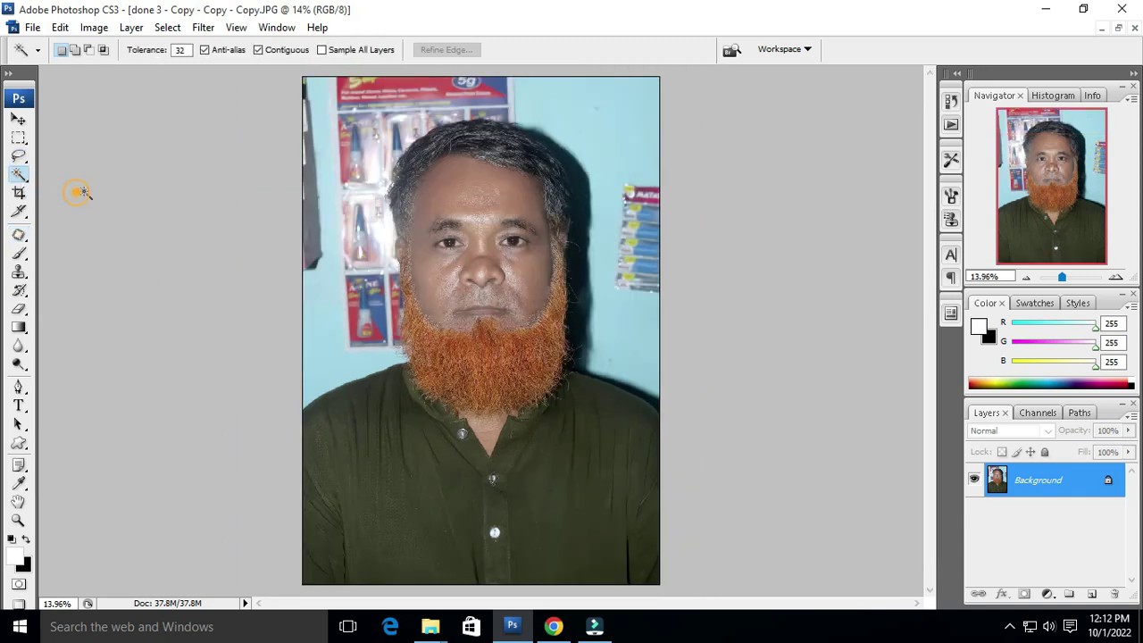
pyautogui.click(338, 152)
pyautogui.hotkey('ctrl', 'd')
# - Zoom and pan around the portrait to inspect its edges
pyautogui.scroll(1, 712, 182)
pyautogui.scroll(1, 500, 198)
pyautogui.scroll(-1, 393, 229)
pyautogui.scroll(1, 373, 384)
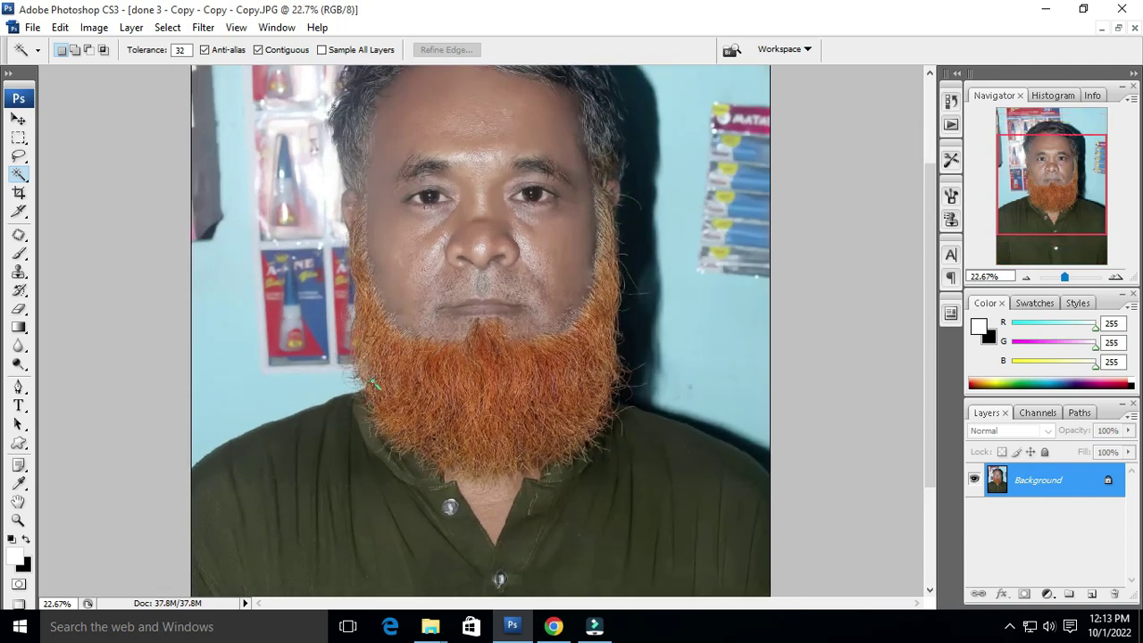
pyautogui.scroll(1, 373, 384)
pyautogui.scroll(1, 357, 357)
pyautogui.scroll(1, 330, 304)
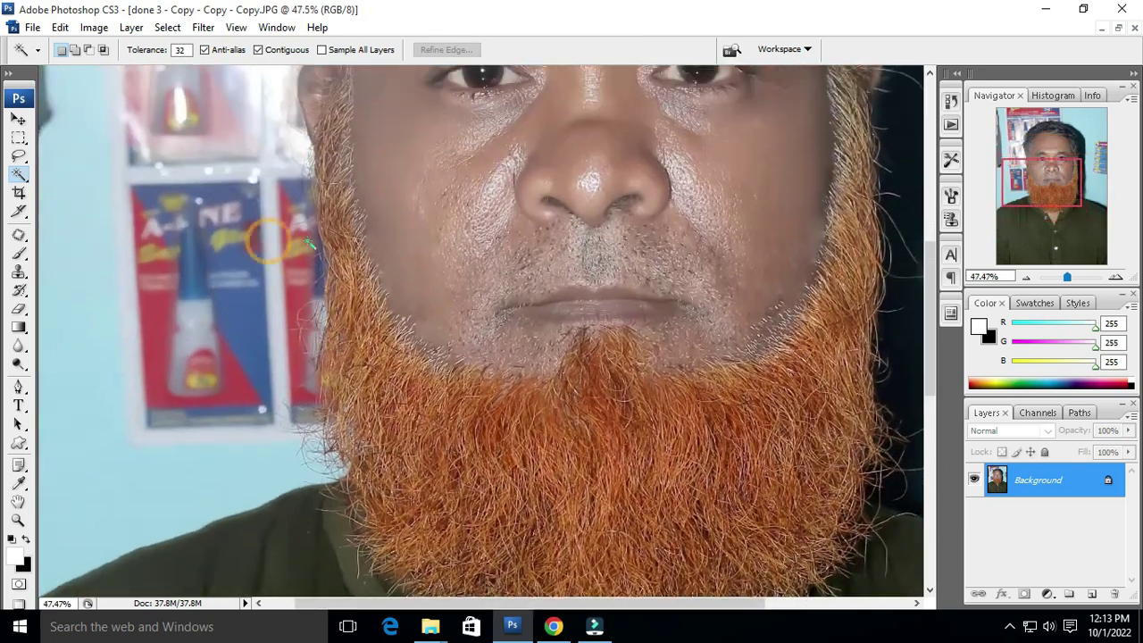
pyautogui.scroll(2, 318, 284)
pyautogui.scroll(-3, 344, 437)
pyautogui.hscroll(2, 344, 437)
pyautogui.scroll(-2, 728, 228)
pyautogui.scroll(1, 704, 175)
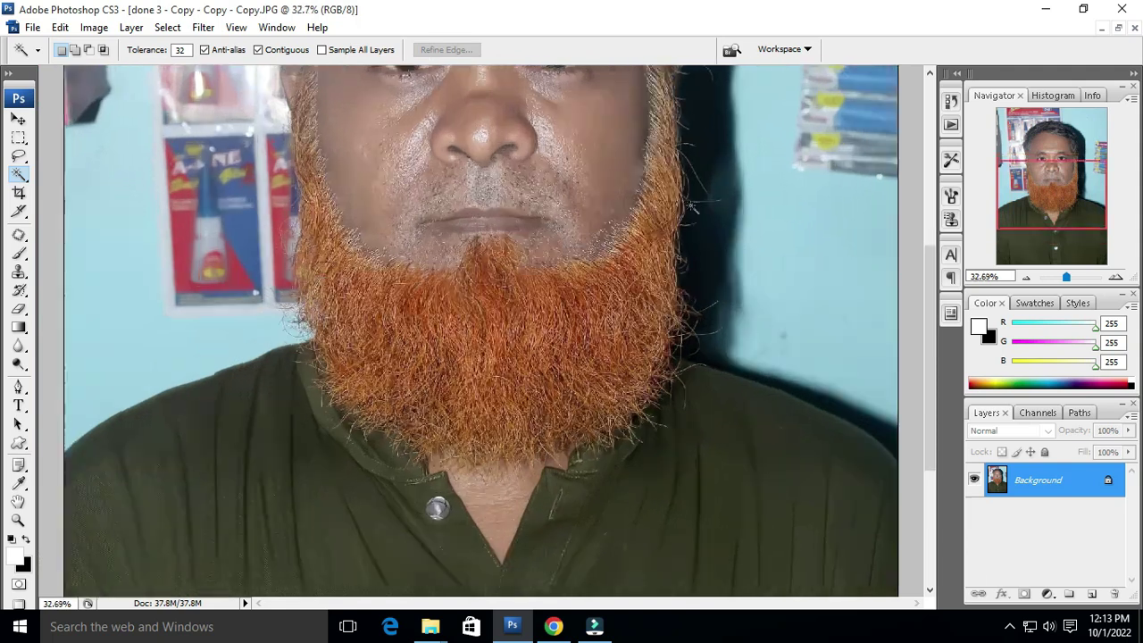
pyautogui.scroll(1, 704, 174)
pyautogui.scroll(2, 703, 175)
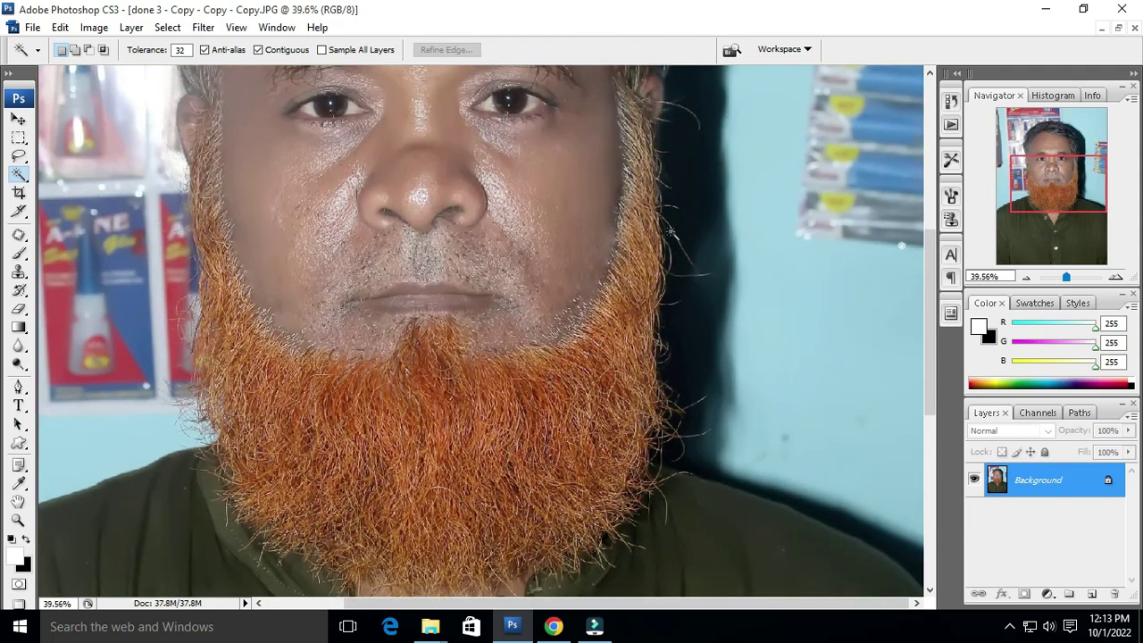
# - Place three Pen anchors down the right beard edge, then bring up the Extract filter
pyautogui.press('p')
pyautogui.click(652, 134)
pyautogui.click(658, 294)
pyautogui.click(652, 362)
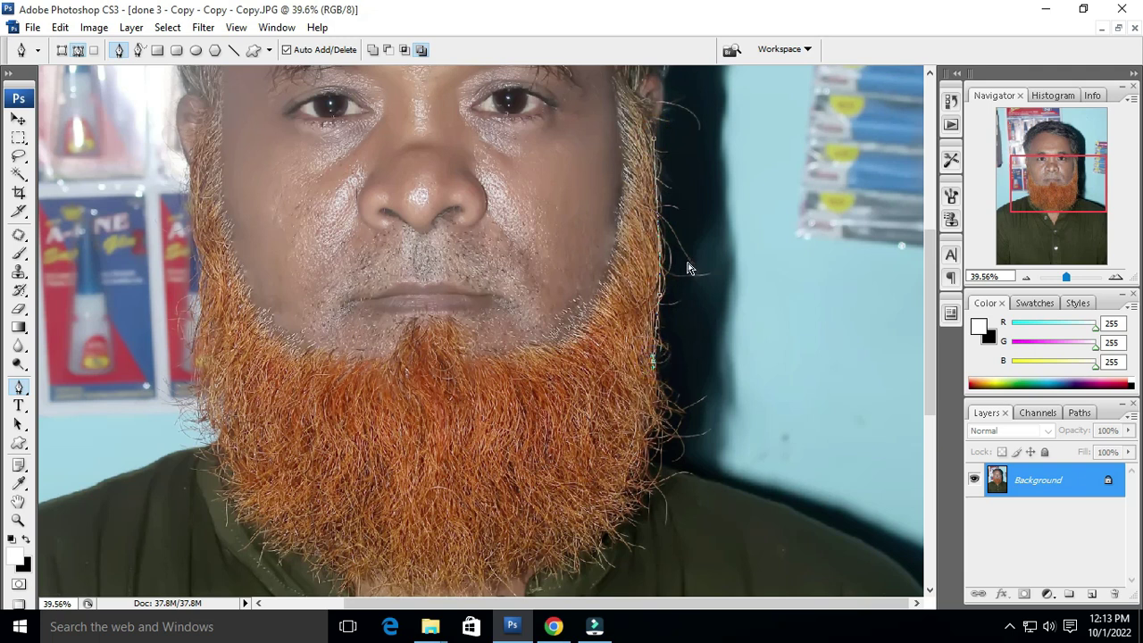
pyautogui.scroll(-3, 689, 268)
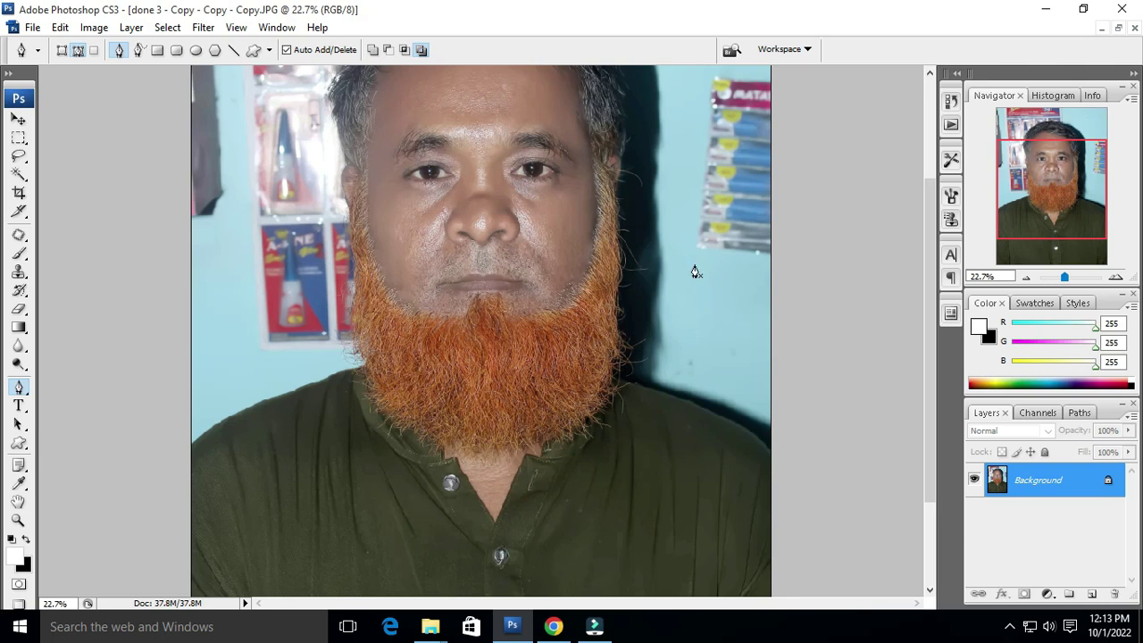
pyautogui.hotkey('ctrl', 'alt', 'x')
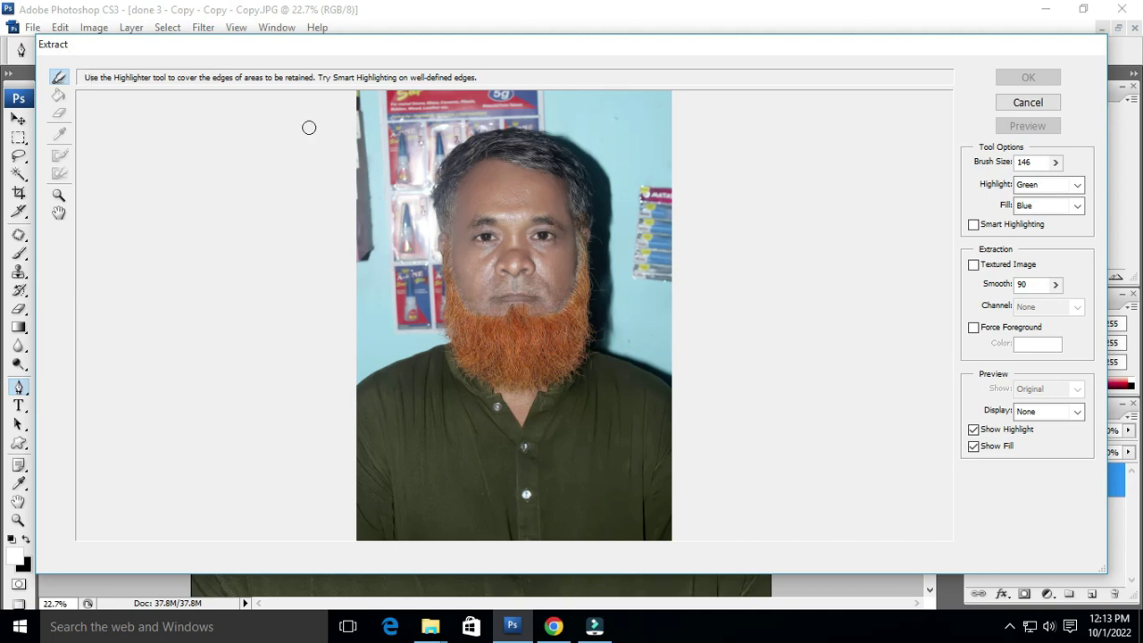
# - Zoom in and highlight the left shoulder edge up to the beard with the Edge Highlighter
pyautogui.hotkey('ctrl', '+')
pyautogui.hotkey('ctrl', '+')
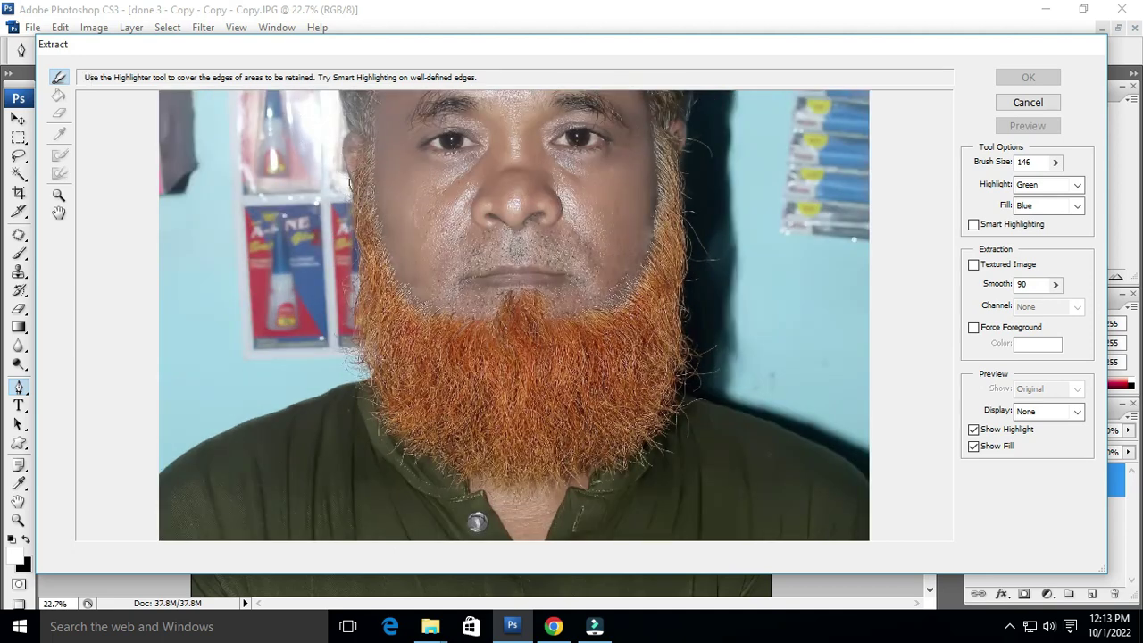
pyautogui.hotkey('ctrl', '+')
pyautogui.hotkey('ctrl', '+')
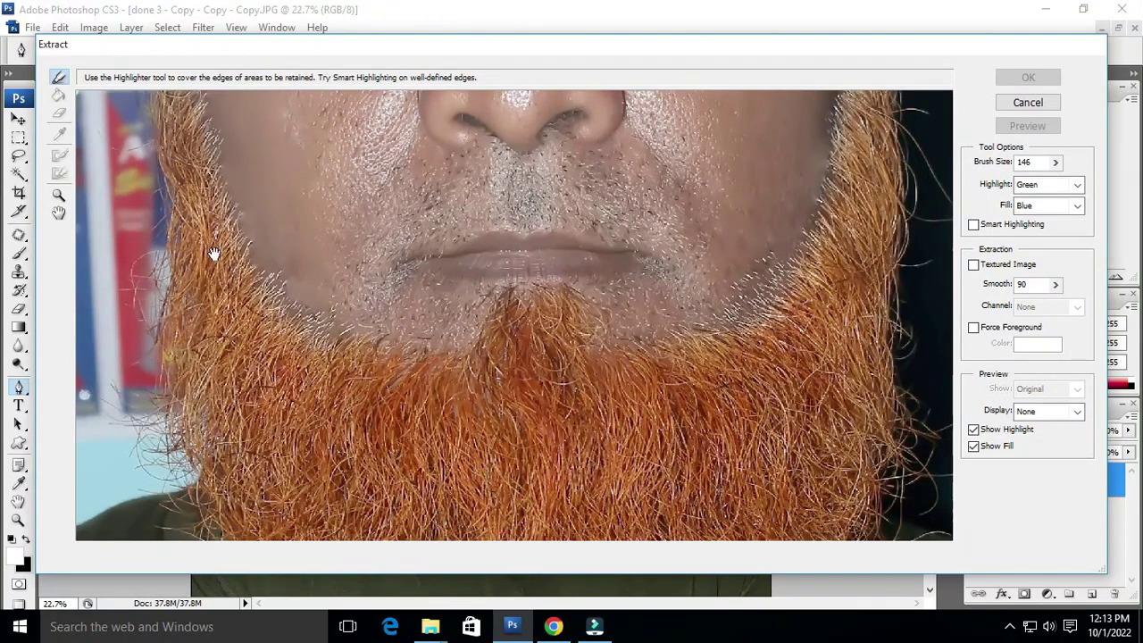
pyautogui.moveTo(215, 254); pyautogui.dragTo(451, 263)
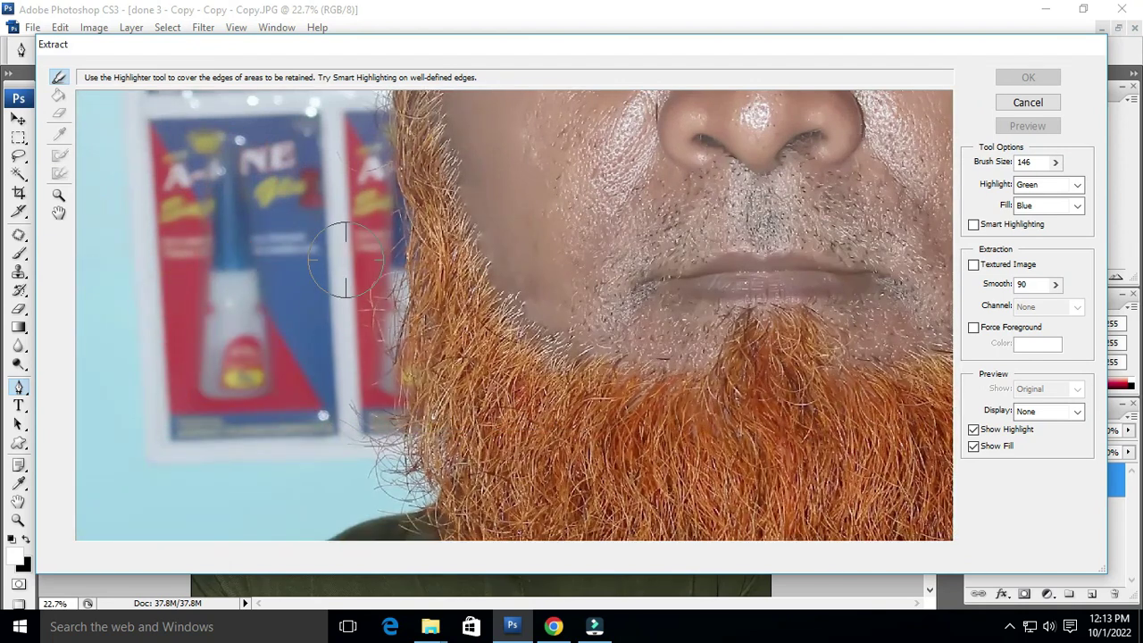
pyautogui.scroll(-1, 345, 259)
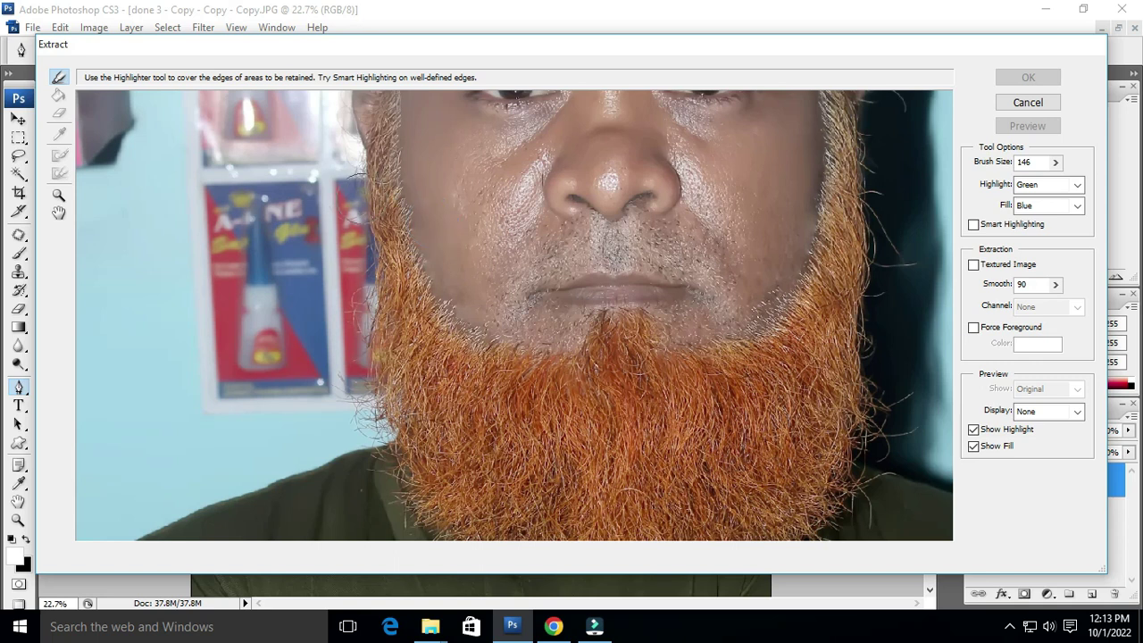
pyautogui.scroll(-1, 359, 304)
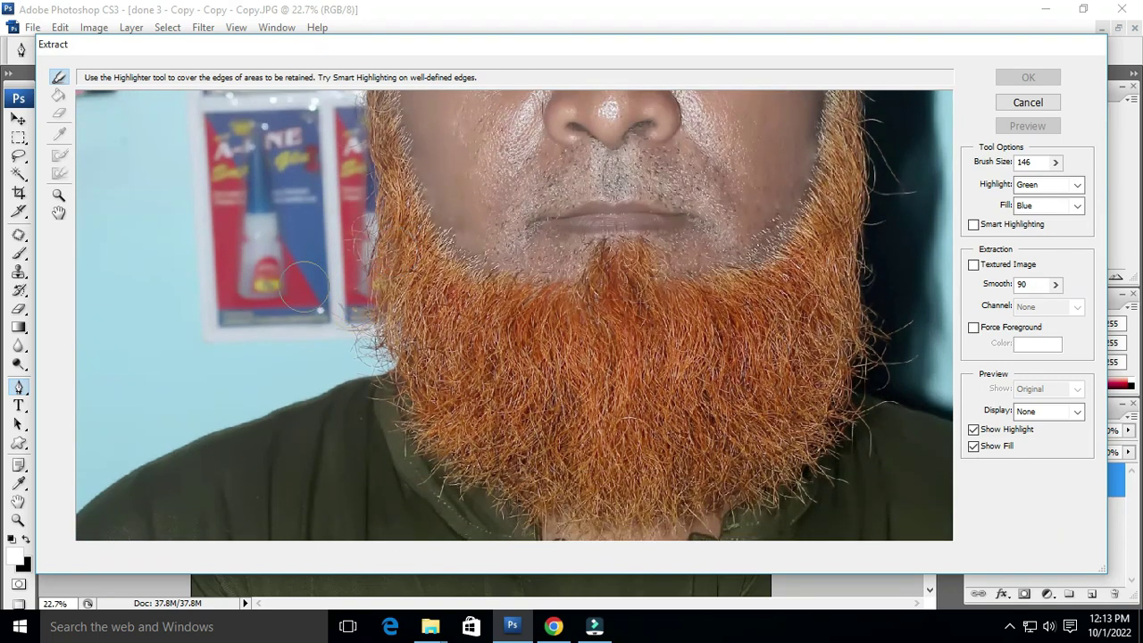
pyautogui.scroll(-1, 279, 323)
pyautogui.click(59, 76)
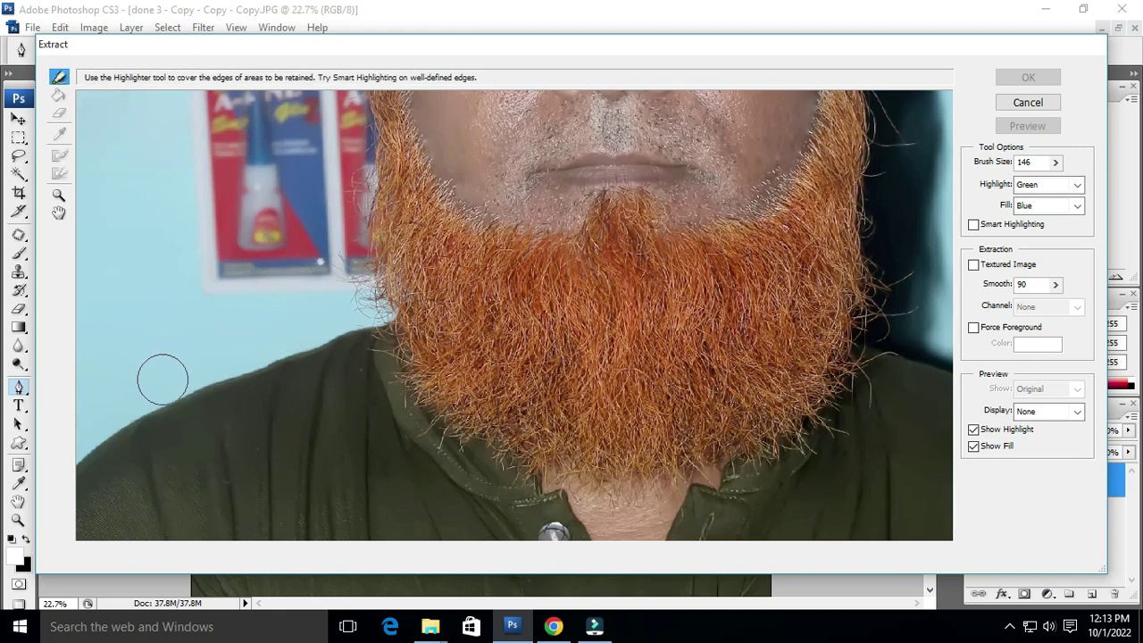
pyautogui.moveTo(162, 377); pyautogui.dragTo(96, 413)
pyautogui.moveTo(324, 315); pyautogui.dragTo(172, 375)
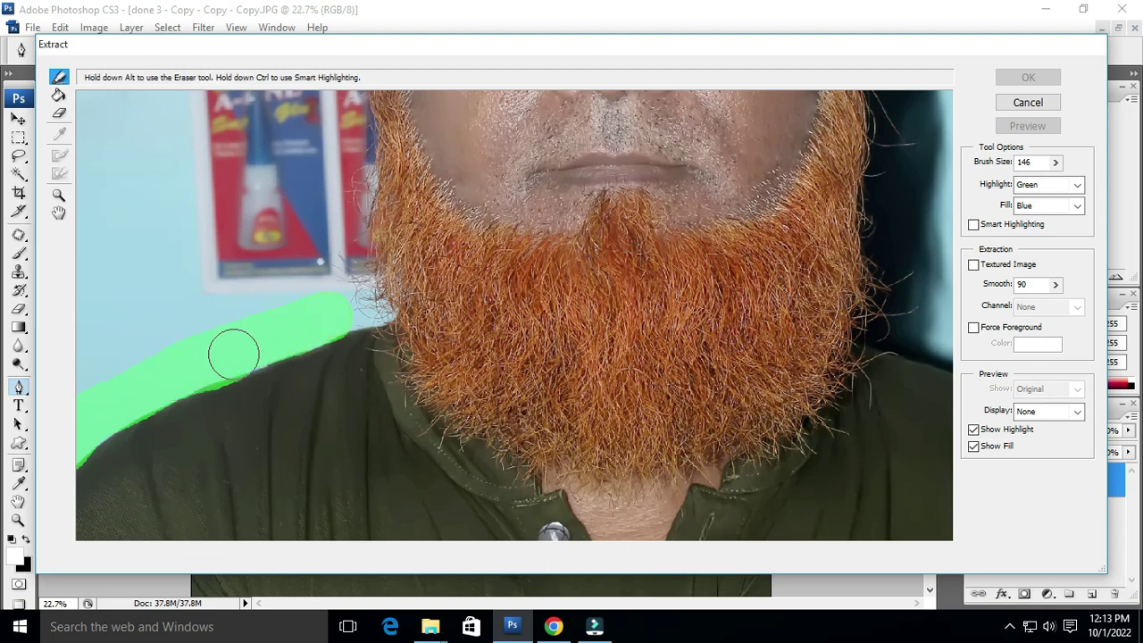
pyautogui.moveTo(316, 319)
pyautogui.mouseDown()
pyautogui.moveTo(286, 331)
pyautogui.moveTo(340, 314)
pyautogui.moveTo(319, 230)
pyautogui.moveTo(332, 255)
pyautogui.moveTo(327, 204)
pyautogui.moveTo(326, 335)
pyautogui.moveTo(313, 235)
pyautogui.moveTo(313, 307)
pyautogui.moveTo(324, 179)
pyautogui.moveTo(335, 308)
pyautogui.moveTo(326, 170)
pyautogui.moveTo(339, 256)
pyautogui.moveTo(413, 160)
pyautogui.moveTo(482, 130)
pyautogui.mouseUp()
# - Highlight the hairline, right hair, right beard and shoulder edges, then zoom the preview out
pyautogui.moveTo(453, 189); pyautogui.dragTo(420, 249)
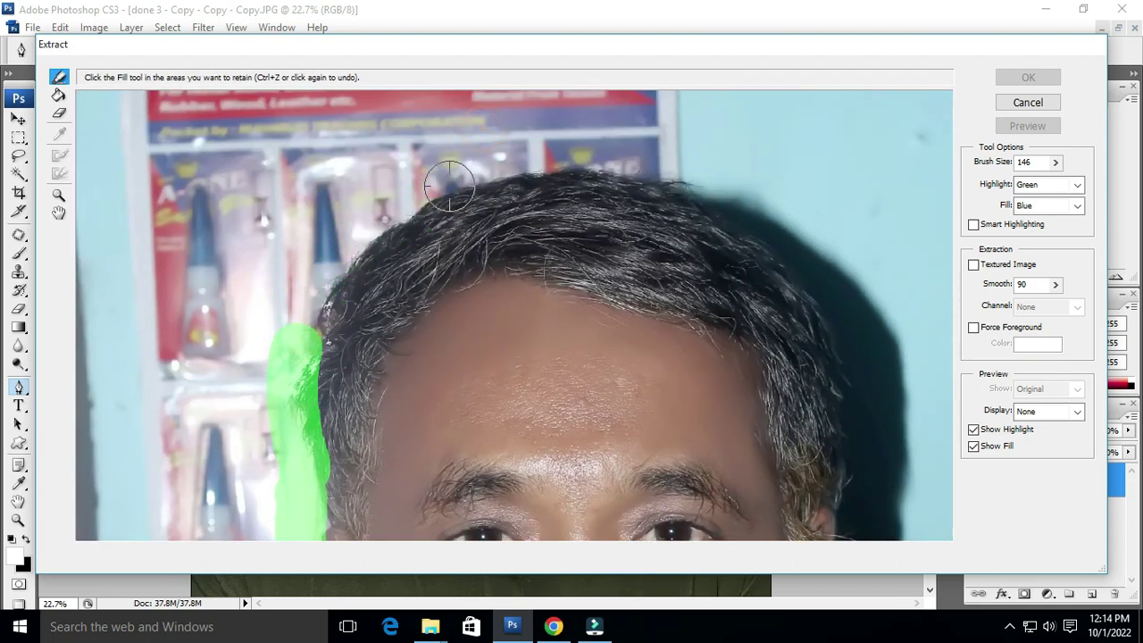
pyautogui.moveTo(689, 167); pyautogui.dragTo(420, 184)
pyautogui.moveTo(725, 168)
pyautogui.mouseDown()
pyautogui.moveTo(586, 178)
pyautogui.moveTo(576, 202)
pyautogui.moveTo(705, 295)
pyautogui.moveTo(686, 195)
pyautogui.moveTo(741, 292)
pyautogui.mouseUp()
pyautogui.scroll(-2, 738, 293)
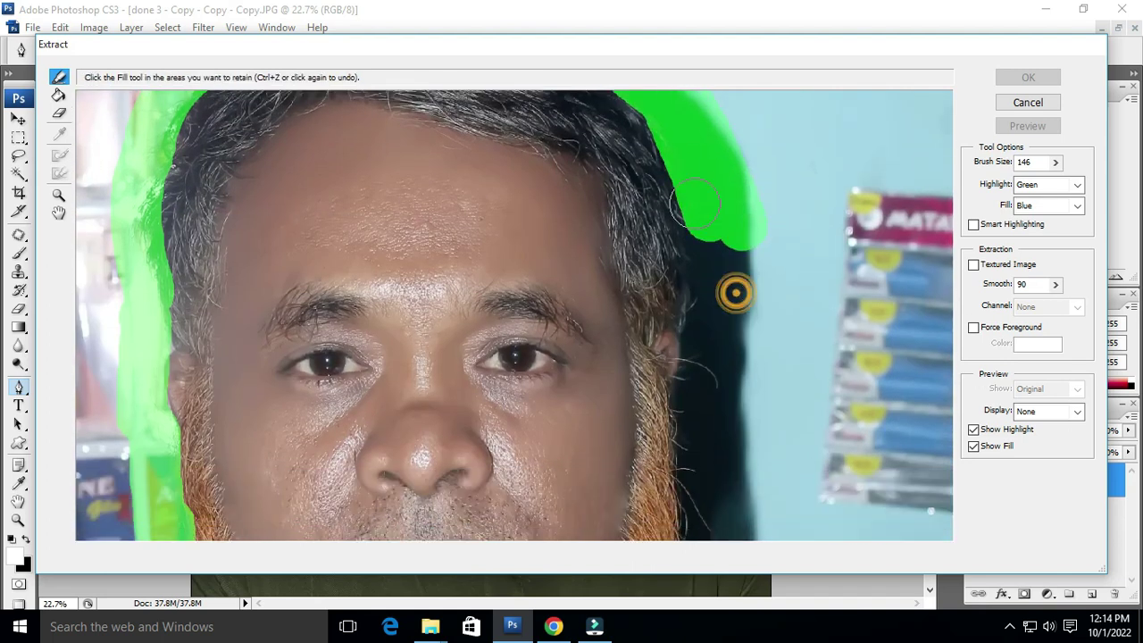
pyautogui.moveTo(691, 161)
pyautogui.mouseDown()
pyautogui.moveTo(750, 336)
pyautogui.moveTo(719, 183)
pyautogui.moveTo(698, 402)
pyautogui.mouseUp()
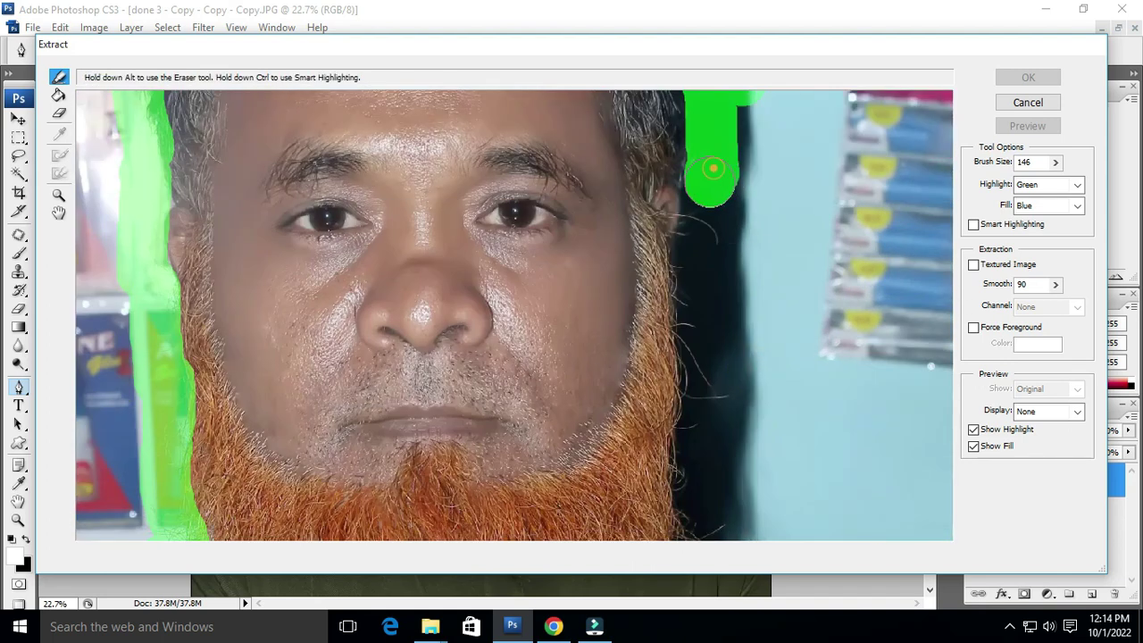
pyautogui.scroll(-2, 700, 411)
pyautogui.scroll(-1, 700, 412)
pyautogui.moveTo(703, 179)
pyautogui.mouseDown()
pyautogui.moveTo(747, 373)
pyautogui.moveTo(786, 357)
pyautogui.moveTo(818, 366)
pyautogui.mouseUp()
pyautogui.scroll(-1, 746, 373)
pyautogui.scroll(-1, 843, 367)
pyautogui.moveTo(718, 284)
pyautogui.mouseDown()
pyautogui.moveTo(842, 318)
pyautogui.moveTo(929, 363)
pyautogui.moveTo(951, 391)
pyautogui.moveTo(791, 339)
pyautogui.mouseUp()
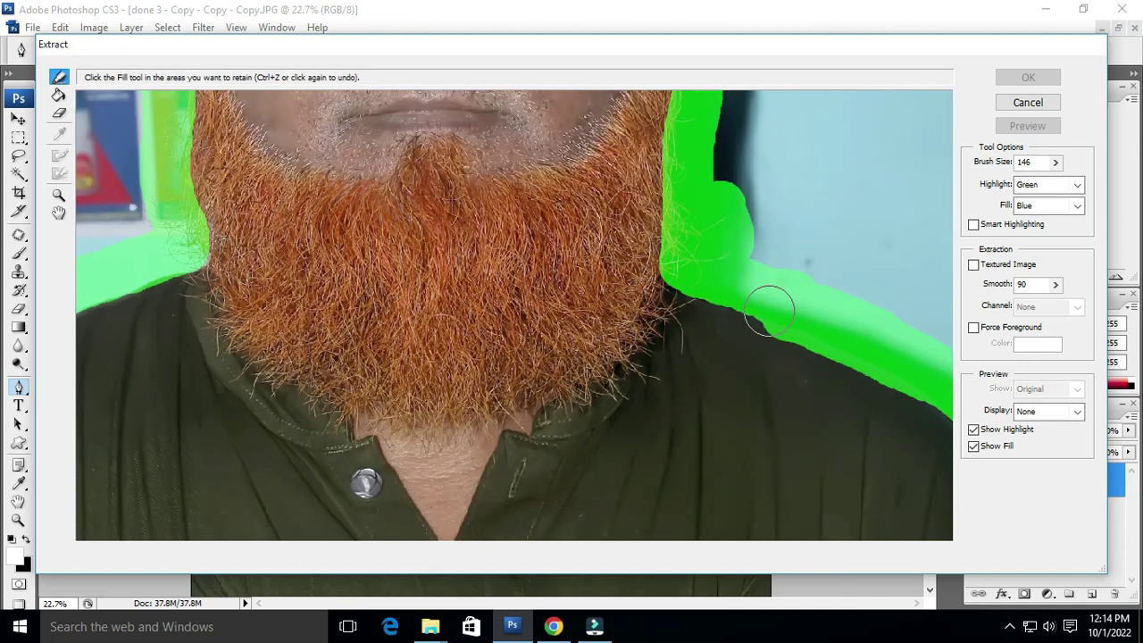
pyautogui.hotkey('ctrl', '-')
pyautogui.hotkey('ctrl', '-')
pyautogui.hotkey('ctrl', '-')
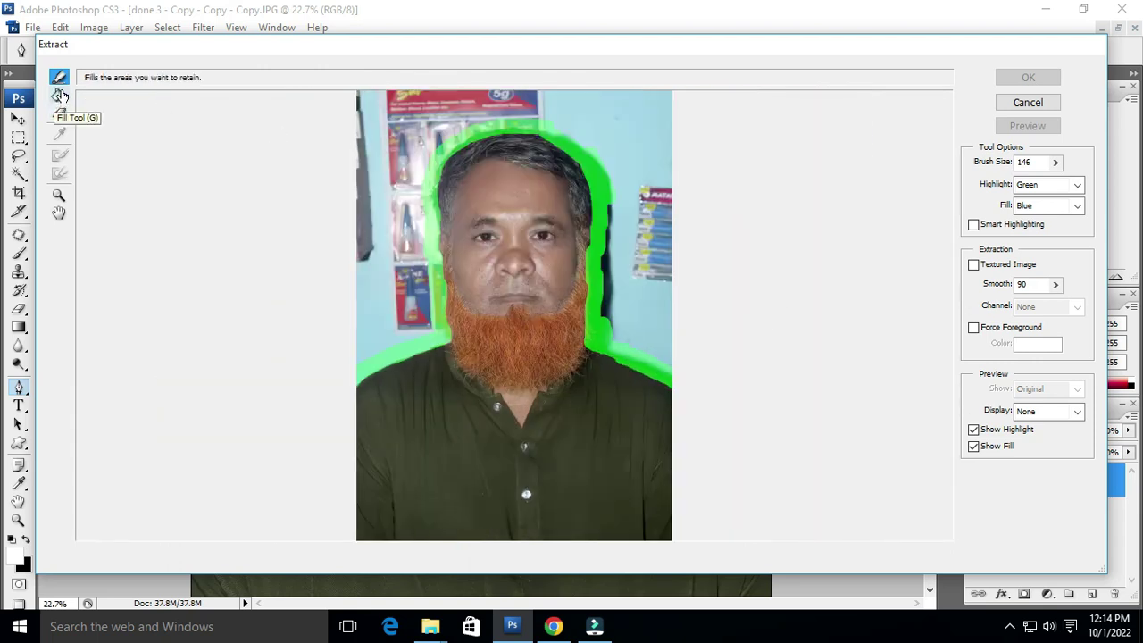
# - Fill inside the green outline, set Smooth to 90, and apply the extraction
pyautogui.click(59, 94)
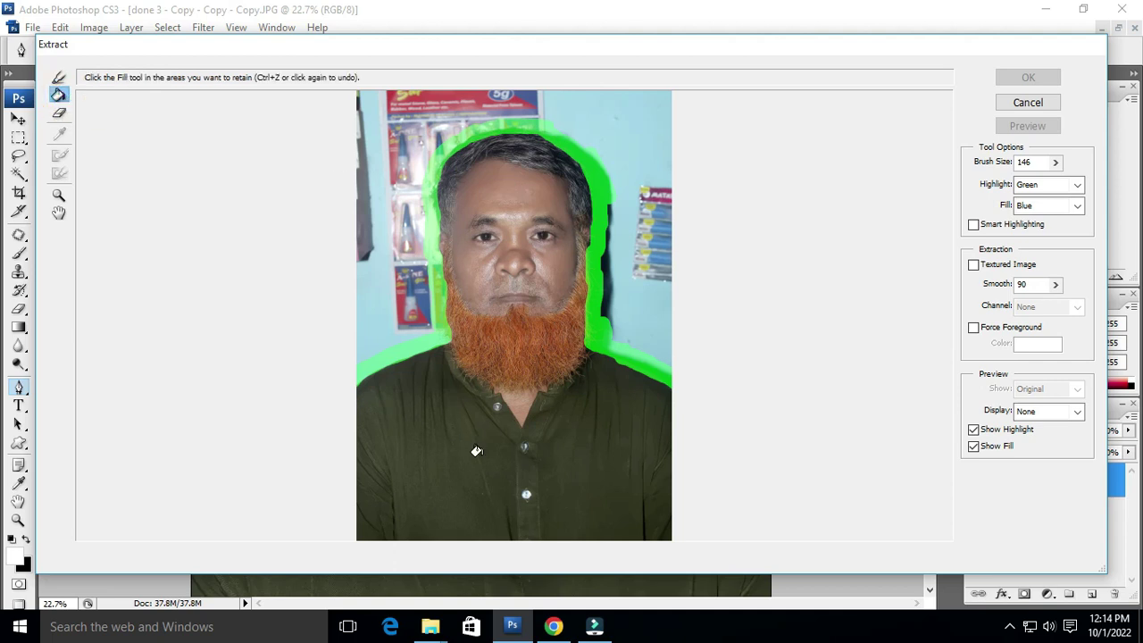
pyautogui.click(515, 267)
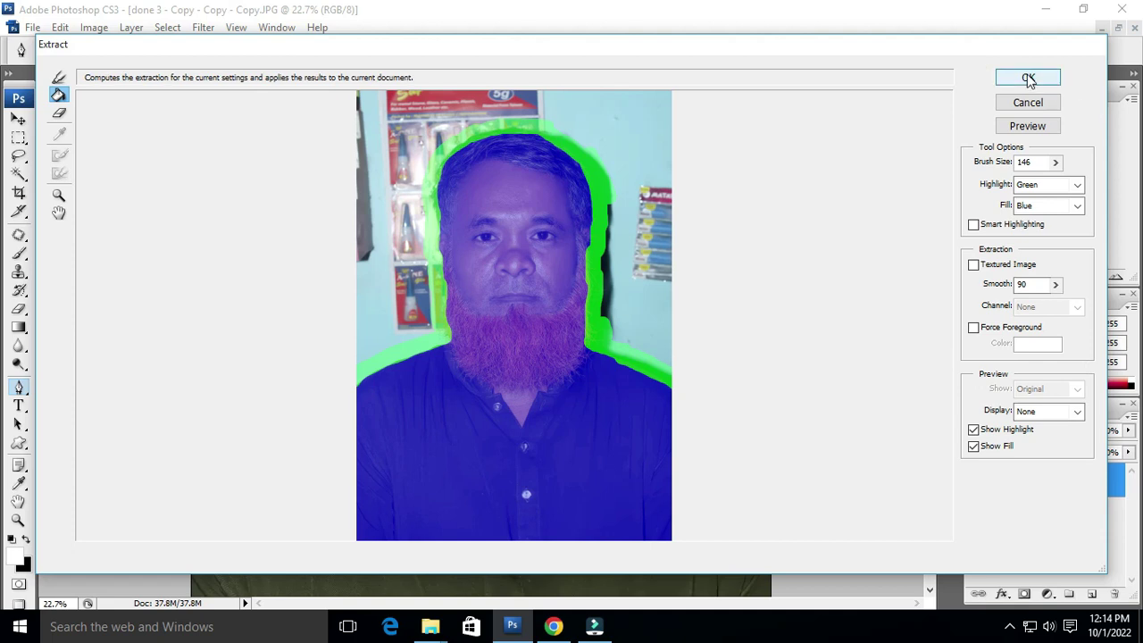
pyautogui.click(1029, 285)
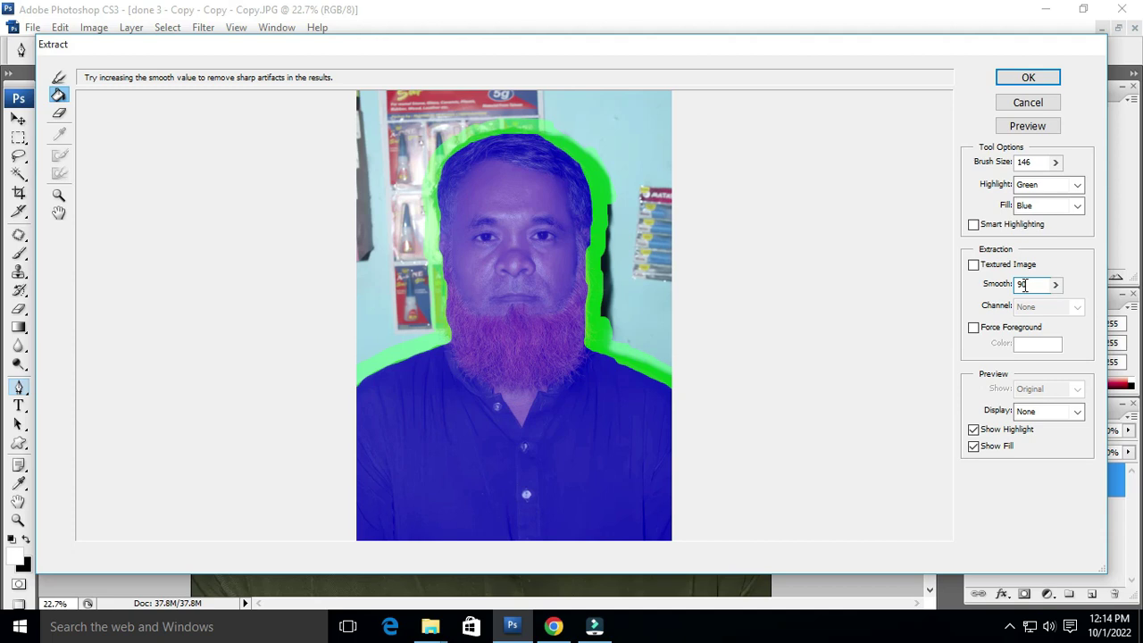
pyautogui.click(1032, 78)
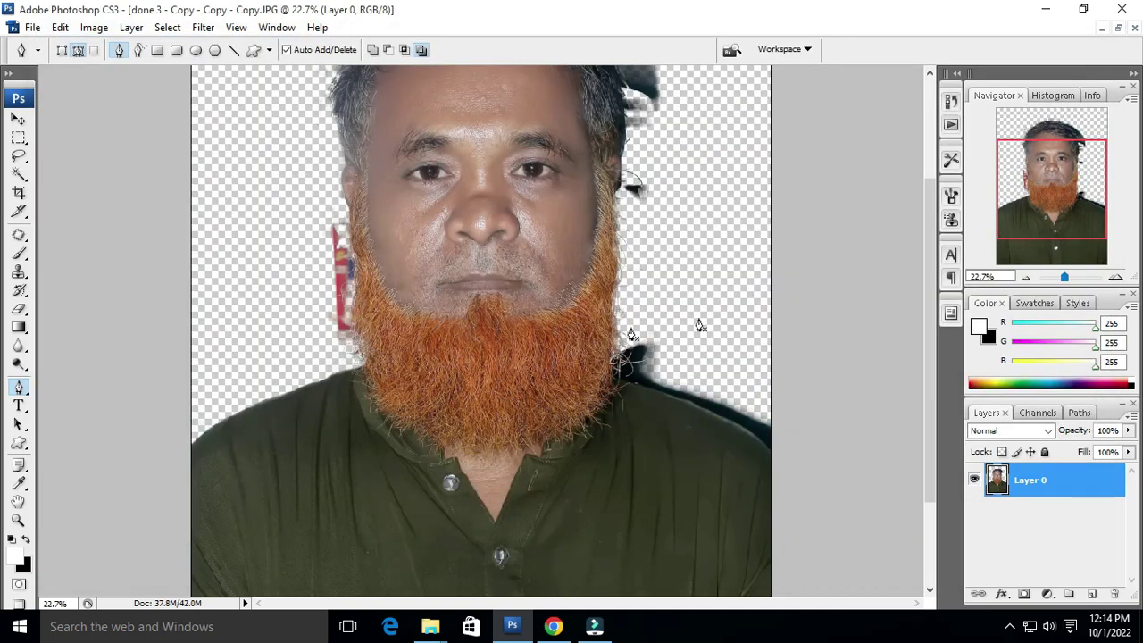
# - Zoom around the extracted image and switch to full screen mode with the beard in view
pyautogui.hotkey('ctrl', '-')
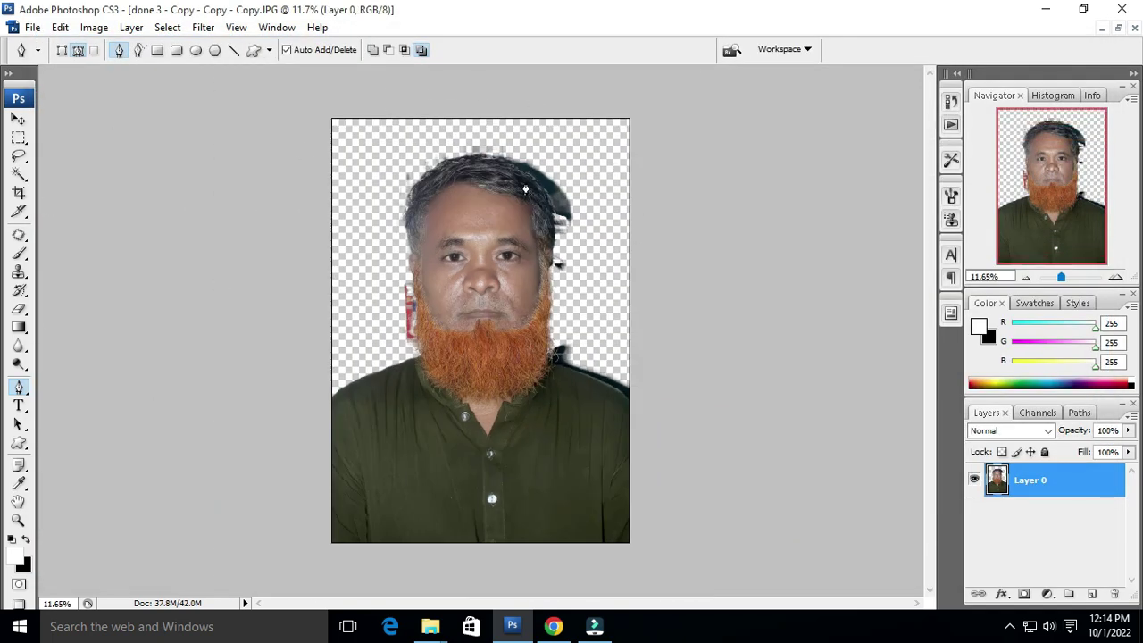
pyautogui.scroll(5, 389, 272)
pyautogui.scroll(4, 327, 332)
pyautogui.scroll(4, 319, 312)
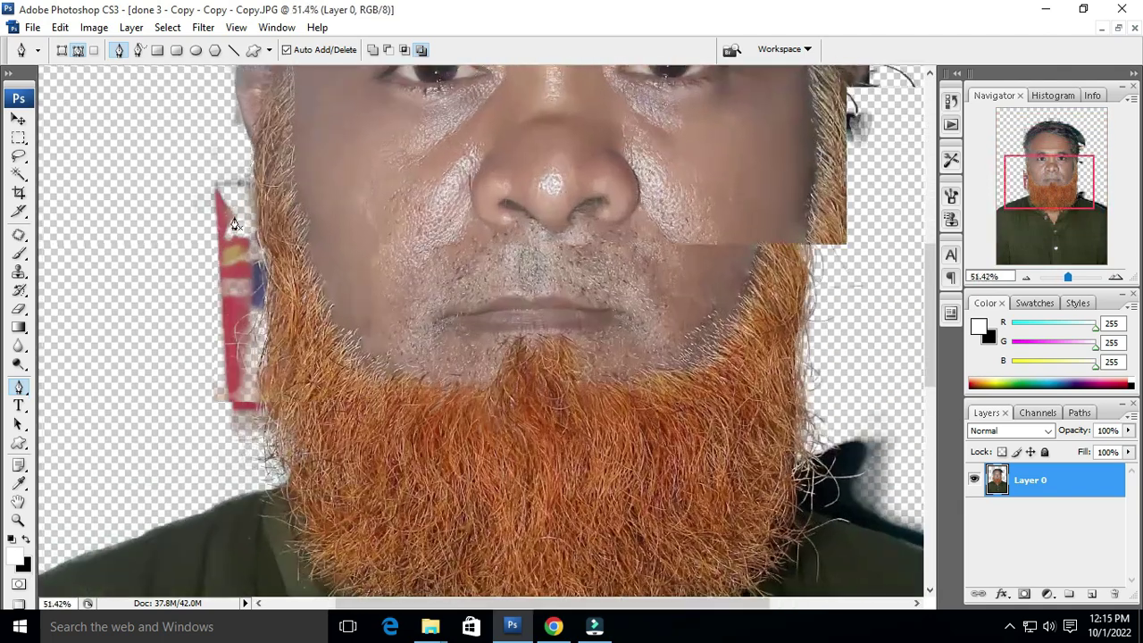
pyautogui.scroll(3, 259, 304)
pyautogui.scroll(-2, 727, 446)
pyautogui.scroll(-2, 622, 244)
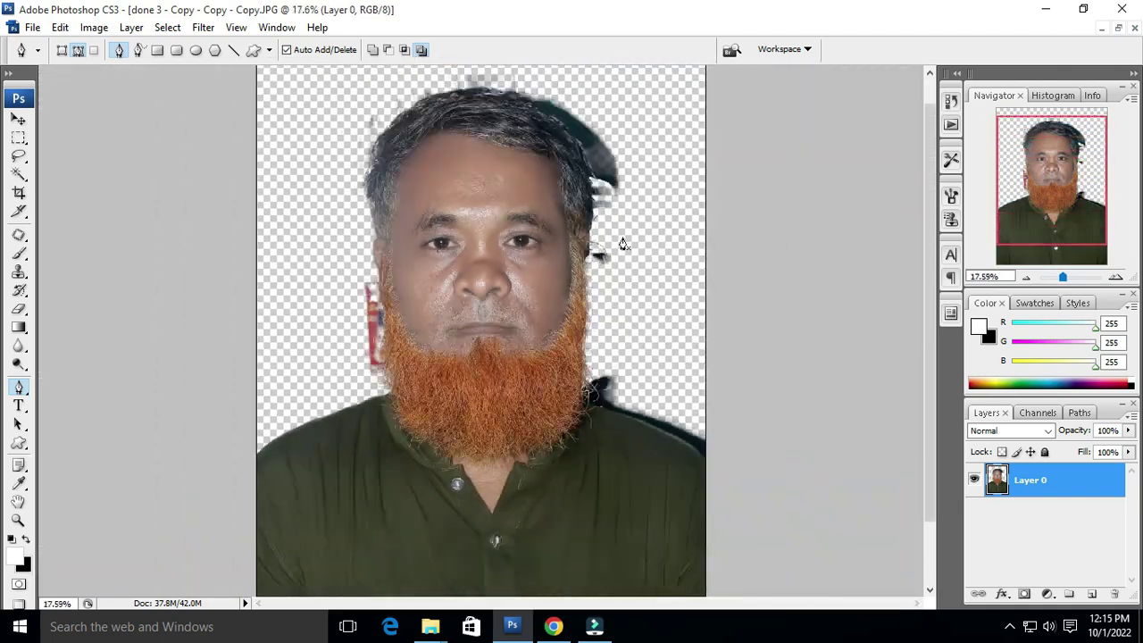
pyautogui.scroll(3, 292, 457)
pyautogui.scroll(5, 277, 384)
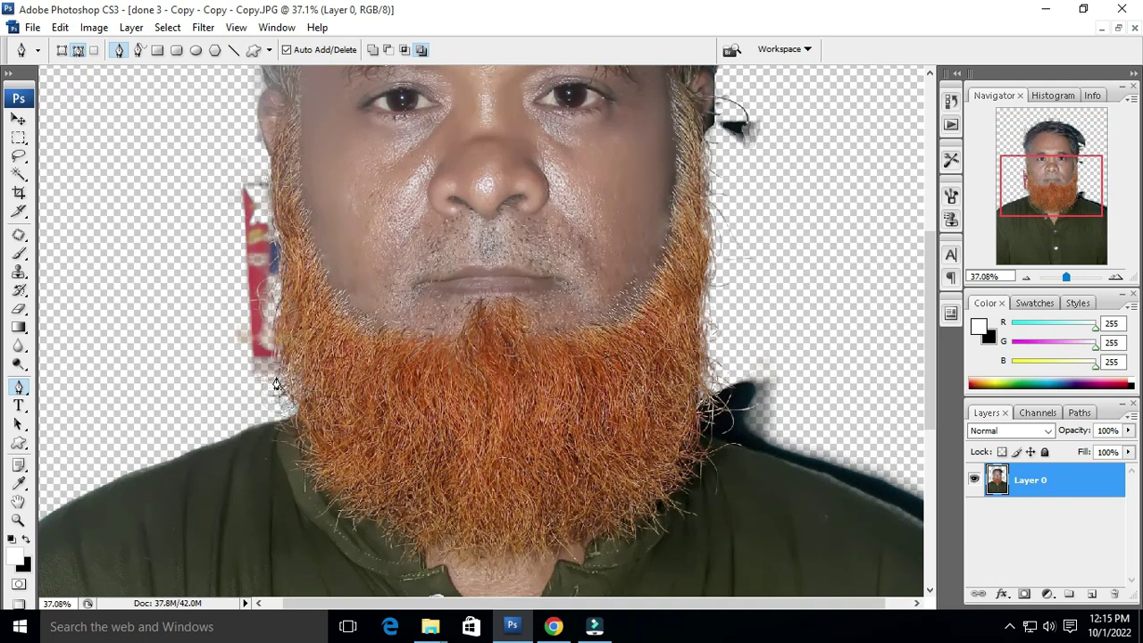
pyautogui.press('f')
pyautogui.moveTo(229, 352); pyautogui.dragTo(474, 317)
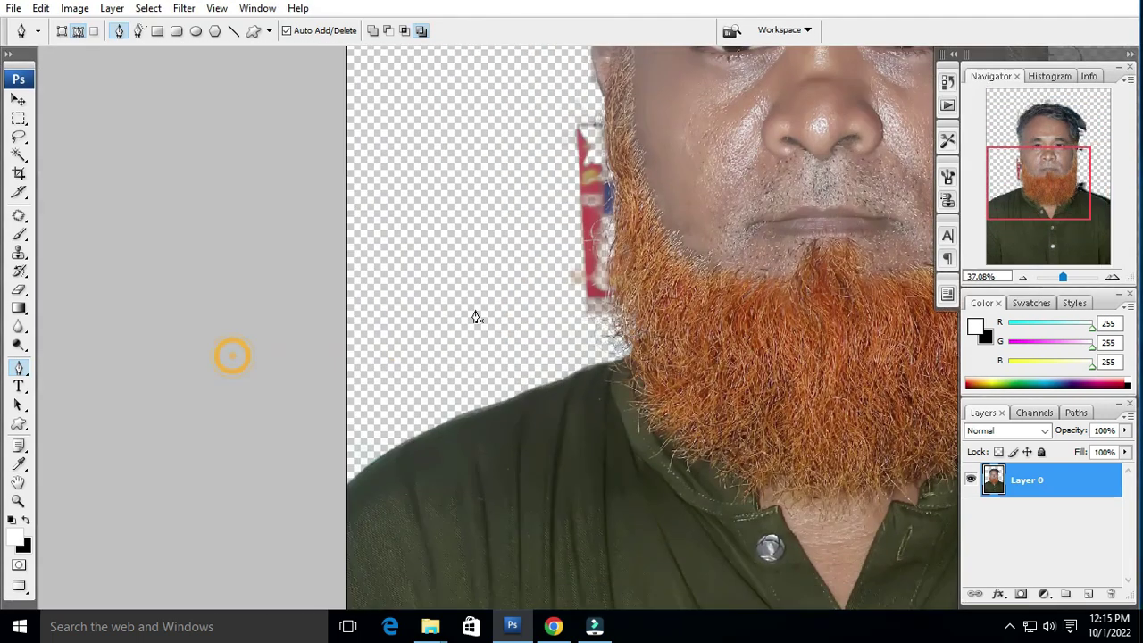
pyautogui.scroll(2, 497, 289)
# - Trace a pen path from below the beard up past the ear and over the hair
pyautogui.click(359, 395)
pyautogui.click(649, 317)
pyautogui.moveTo(657, 250)
pyautogui.mouseDown()
pyautogui.moveTo(661, 176)
pyautogui.moveTo(690, 388)
pyautogui.mouseUp()
pyautogui.moveTo(686, 290); pyautogui.dragTo(677, 206)
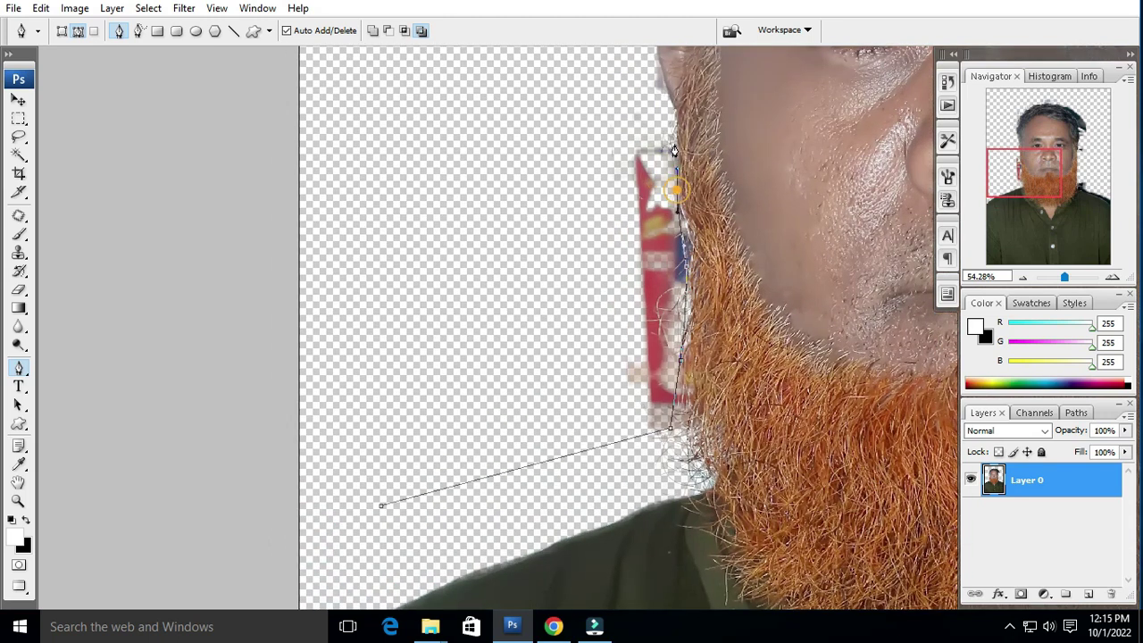
pyautogui.moveTo(658, 125)
pyautogui.mouseDown()
pyautogui.moveTo(681, 250)
pyautogui.moveTo(749, 222)
pyautogui.moveTo(684, 369)
pyautogui.mouseUp()
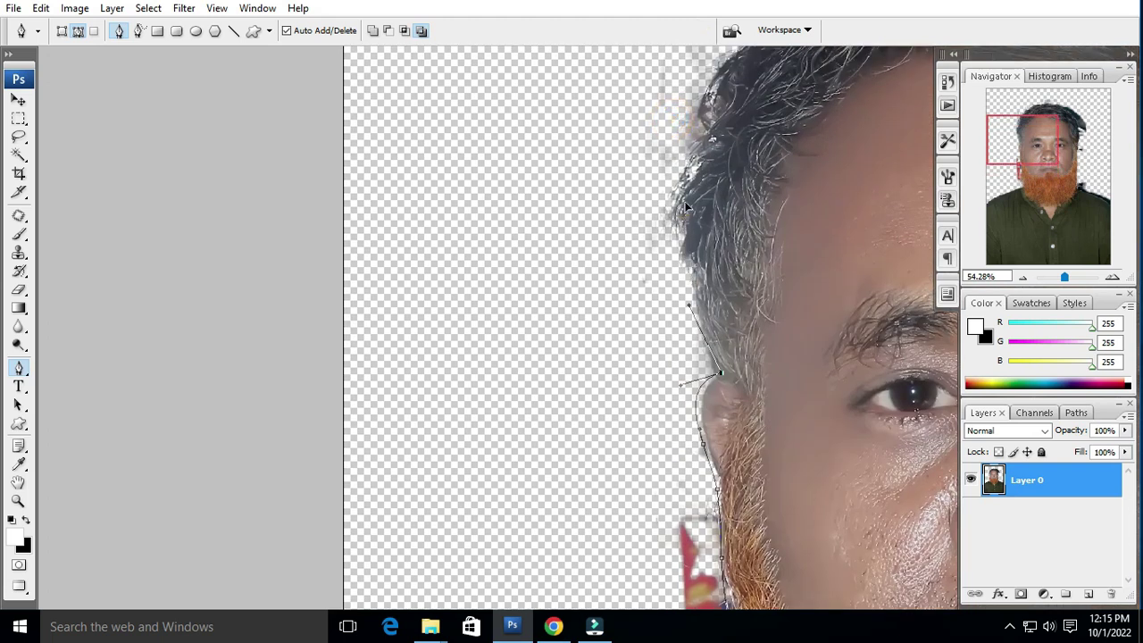
pyautogui.moveTo(684, 201); pyautogui.dragTo(659, 365)
pyautogui.click(728, 192)
pyautogui.moveTo(798, 123); pyautogui.dragTo(417, 226)
pyautogui.moveTo(555, 244); pyautogui.dragTo(667, 256)
pyautogui.moveTo(729, 301)
pyautogui.mouseDown()
pyautogui.moveTo(591, 113)
pyautogui.moveTo(676, 262)
pyautogui.mouseUp()
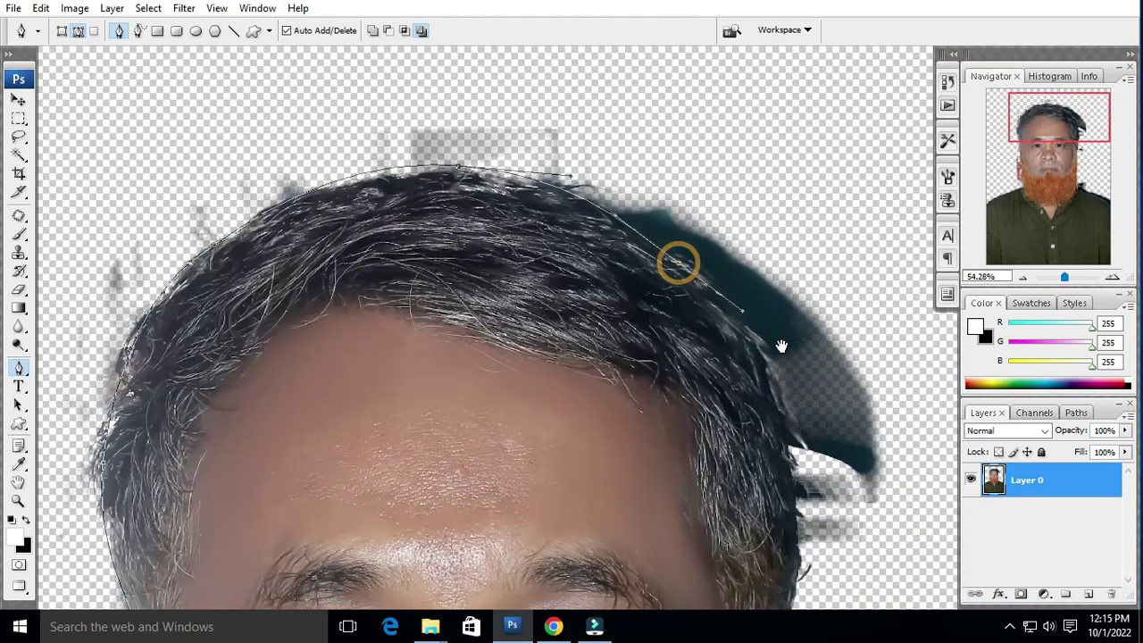
# - Continue the path down the right hair, beard and shoulder to the image edge
pyautogui.scroll(-5, 739, 344)
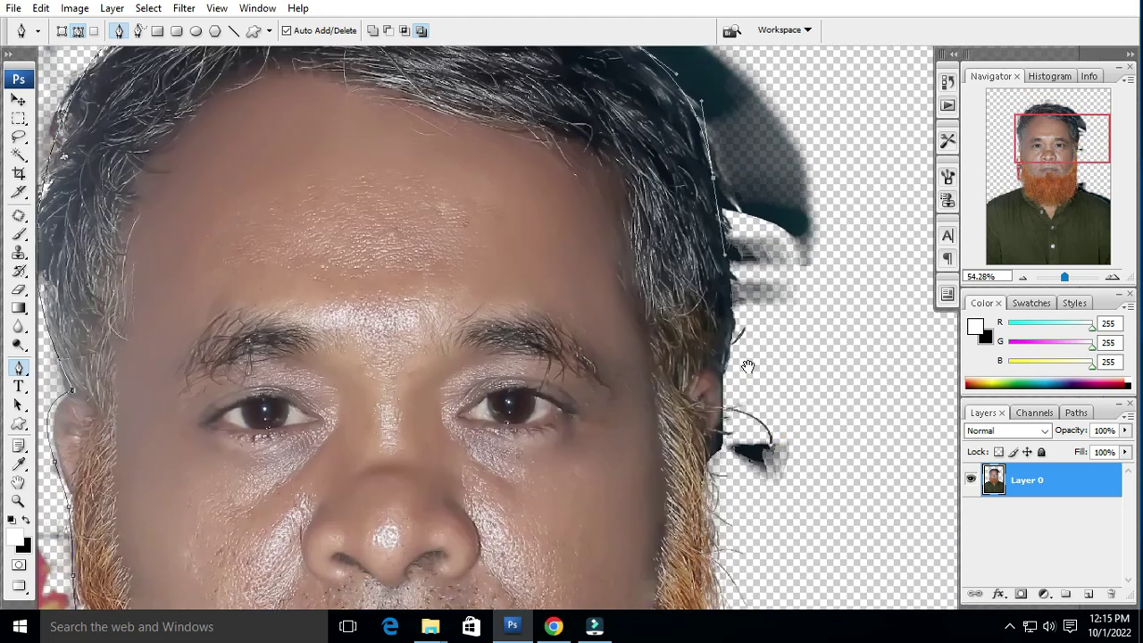
pyautogui.click(748, 313)
pyautogui.click(727, 327)
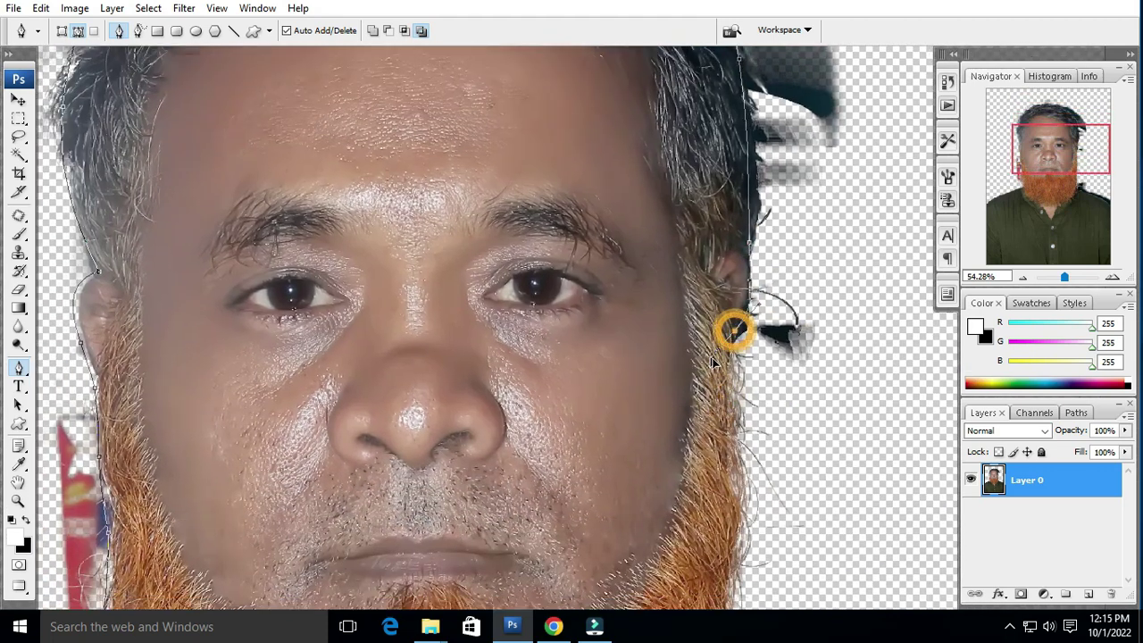
pyautogui.scroll(-3, 761, 335)
pyautogui.scroll(-5, 761, 336)
pyautogui.click(755, 343)
pyautogui.click(814, 402)
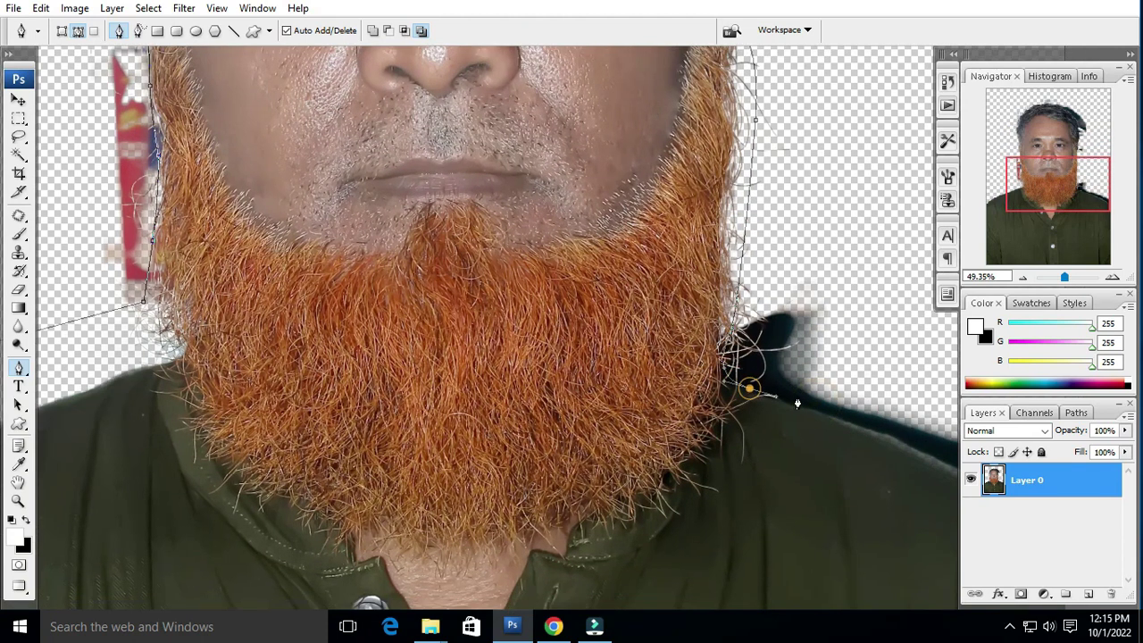
pyautogui.scroll(-3, 812, 402)
pyautogui.click(785, 382)
pyautogui.moveTo(885, 438); pyautogui.dragTo(692, 291)
pyautogui.click(723, 307)
pyautogui.click(759, 341)
# - Loop the path wide outside the canvas and close it at the starting point
pyautogui.scroll(-3, 799, 349)
pyautogui.scroll(-3, 699, 352)
pyautogui.click(750, 157)
pyautogui.click(483, 144)
pyautogui.moveTo(366, 222); pyautogui.dragTo(349, 273)
pyautogui.click(402, 413)
pyautogui.click(489, 403)
pyautogui.hotkey('ctrl', '+')
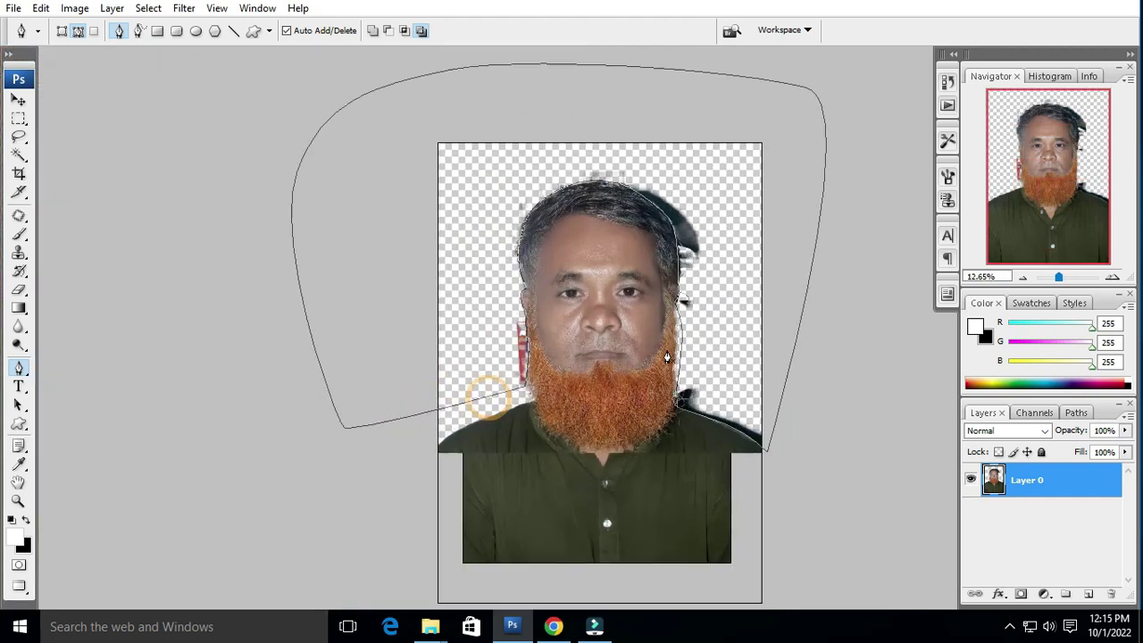
# - Load the path as a selection, feather it 2 pixels, and clear the stray background scraps
pyautogui.hotkey('ctrl', 'Return')
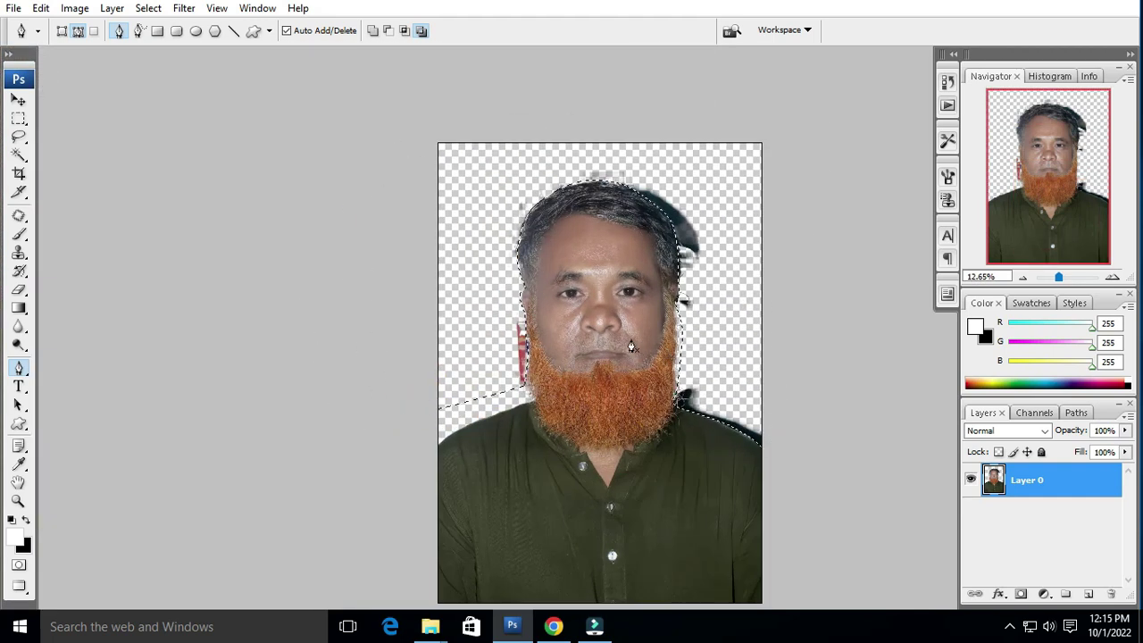
pyautogui.scroll(2, 638, 330)
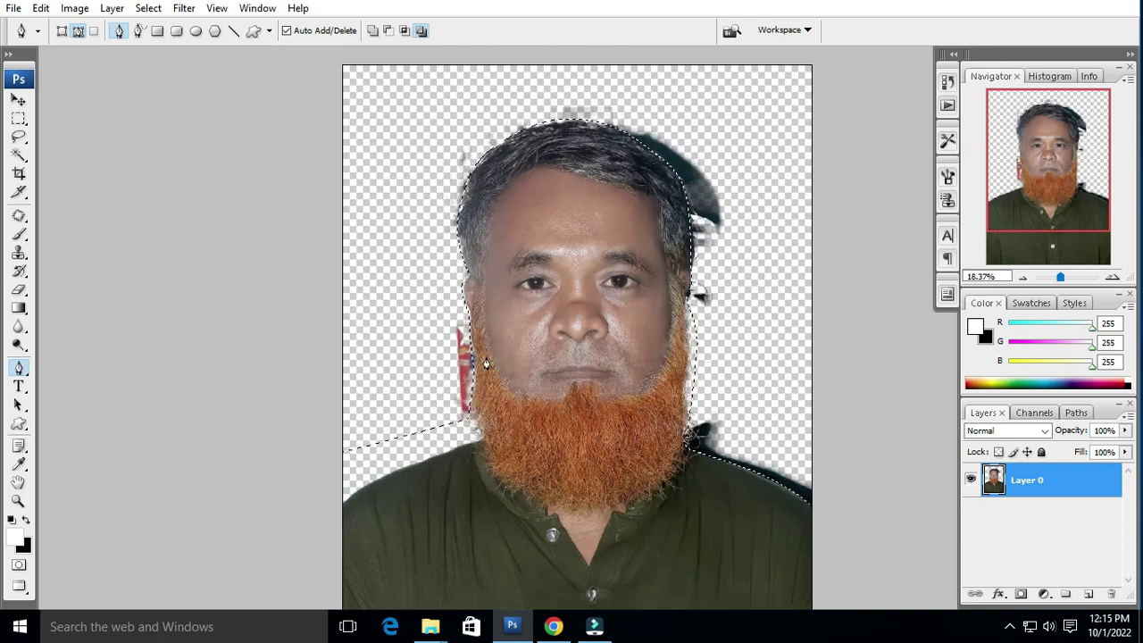
pyautogui.hotkey('ctrl', 'alt', 'd')
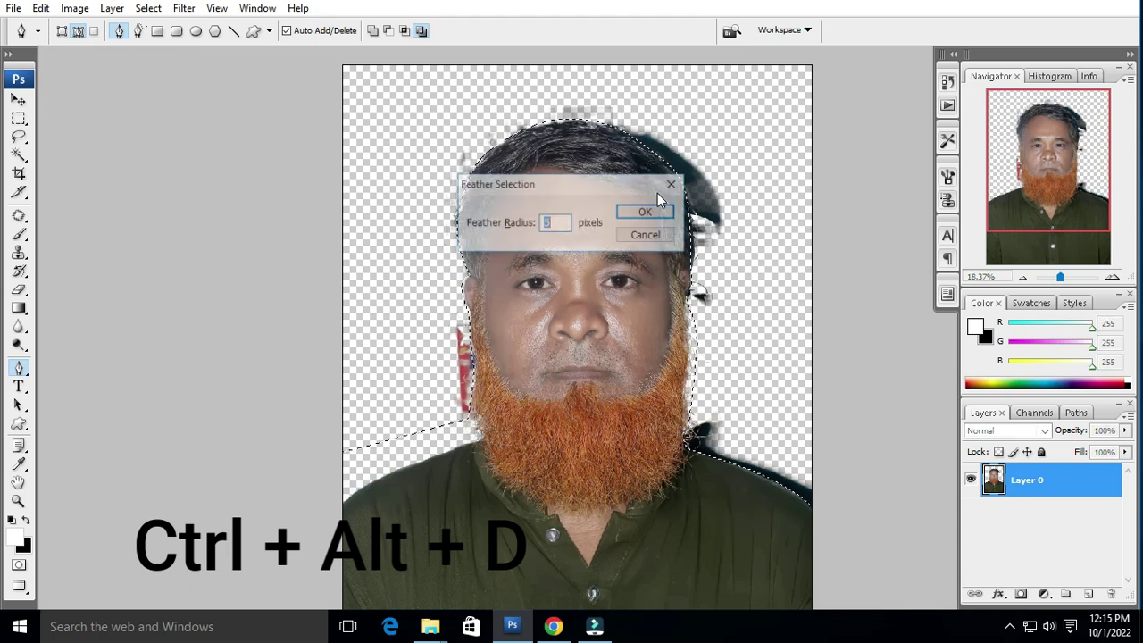
pyautogui.write('2')
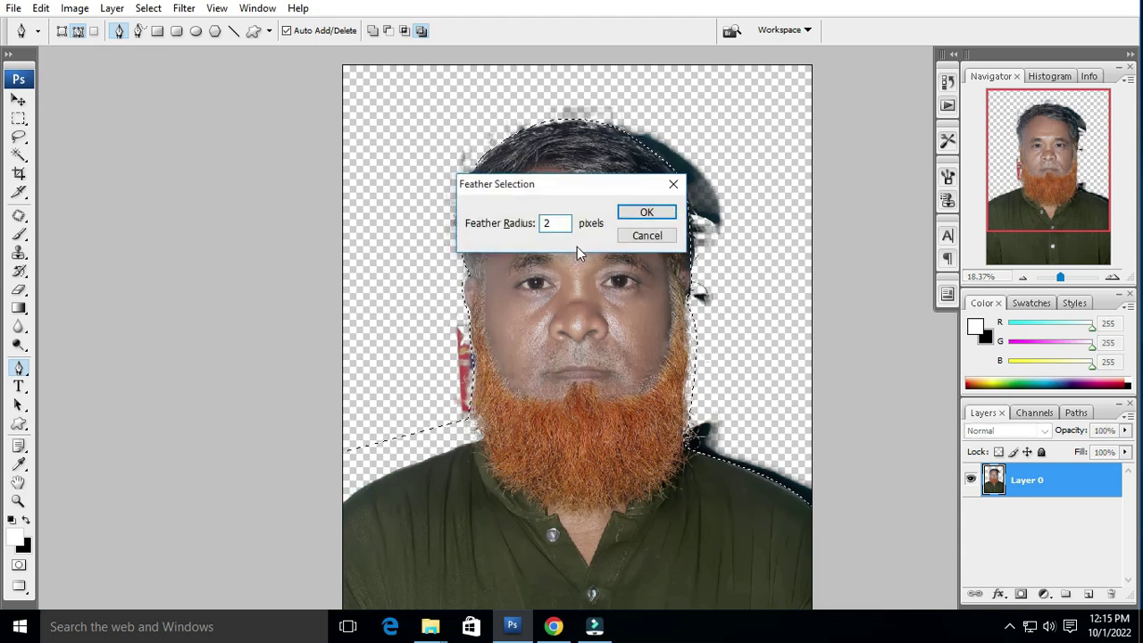
pyautogui.press('Return')
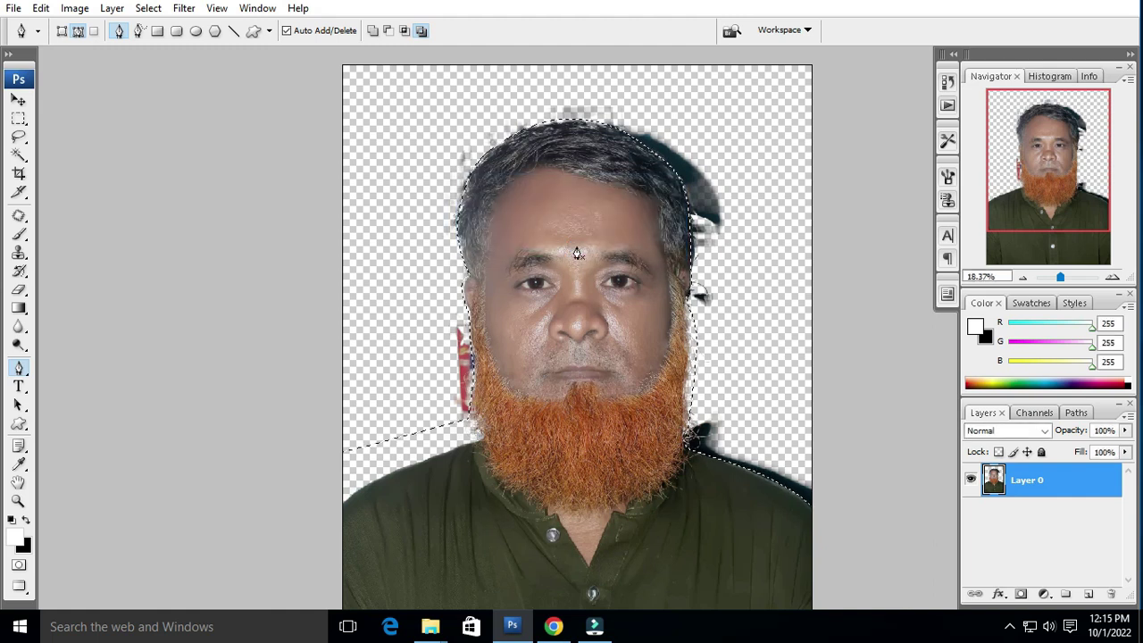
pyautogui.hotkey('ctrl', 'd')
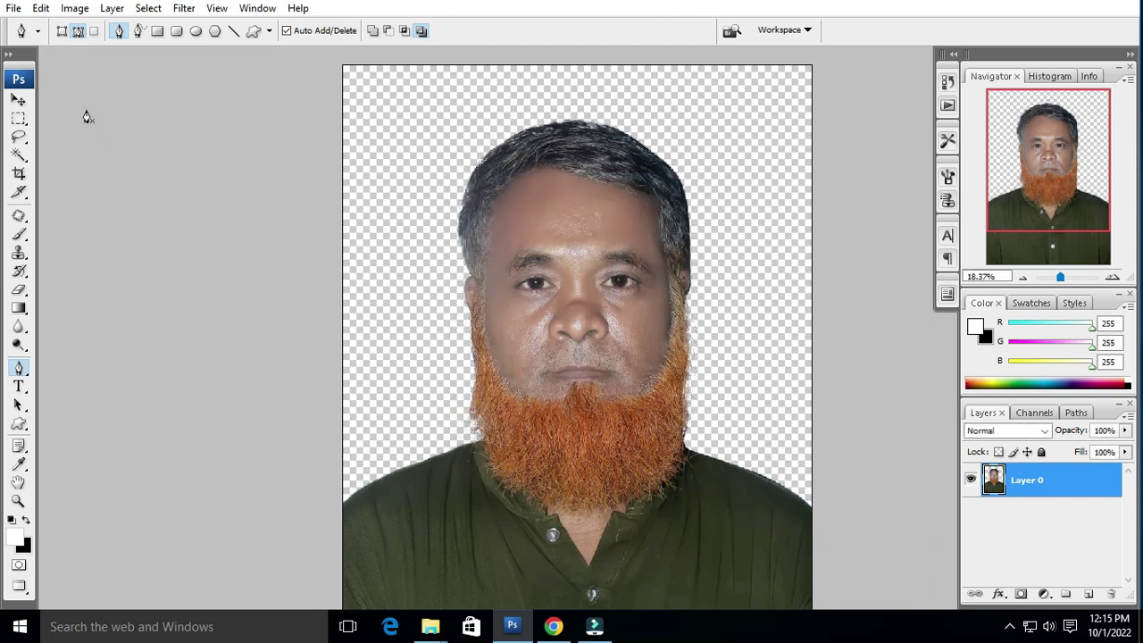
pyautogui.scroll(-2, 774, 146)
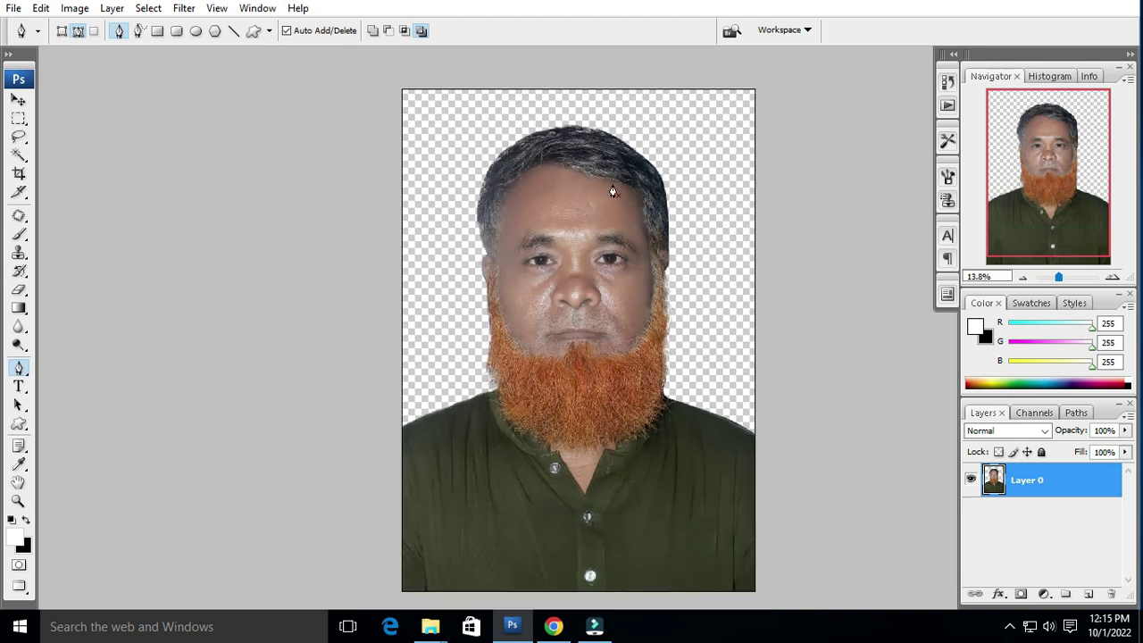
pyautogui.scroll(3, 631, 193)
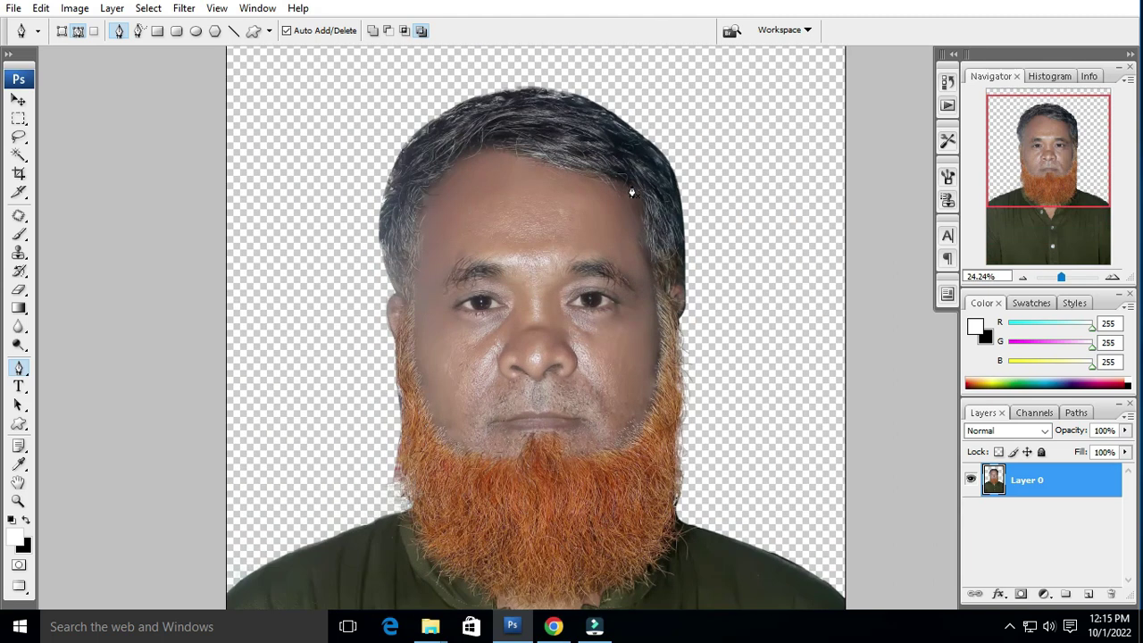
pyautogui.scroll(-3, 631, 193)
pyautogui.press('v')
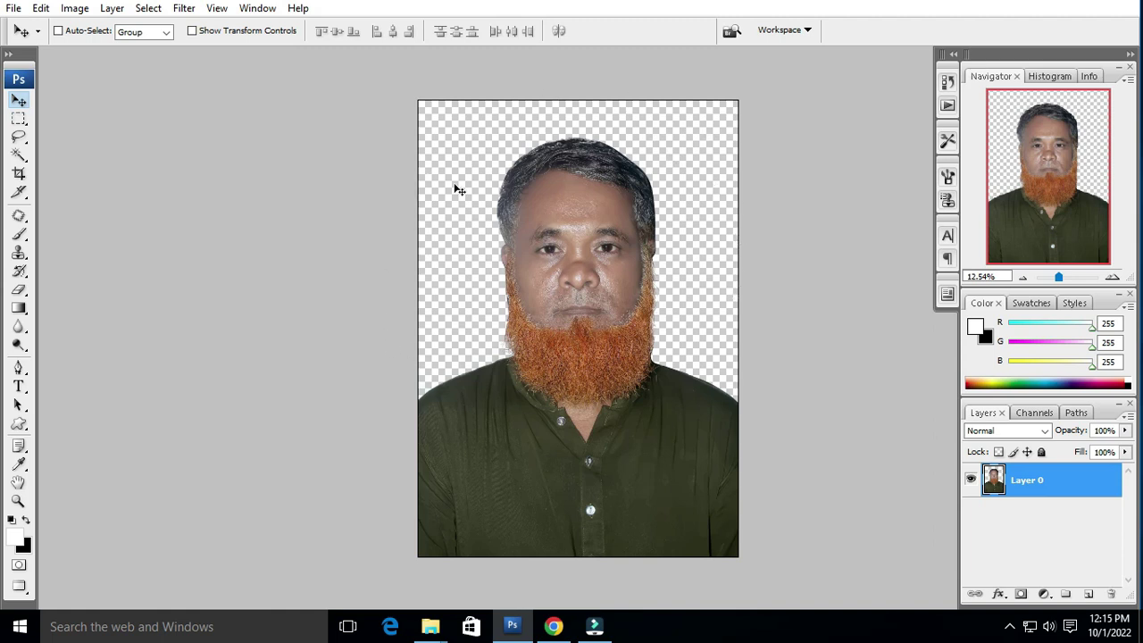
# - Duplicate Layer 0 into Layer 0 copy and nudge the copied portrait left
pyautogui.moveTo(580, 238); pyautogui.dragTo(840, 432)
pyautogui.rightClick(572, 227)
pyautogui.click(610, 236)
pyautogui.hotkey('ctrl', 'j')
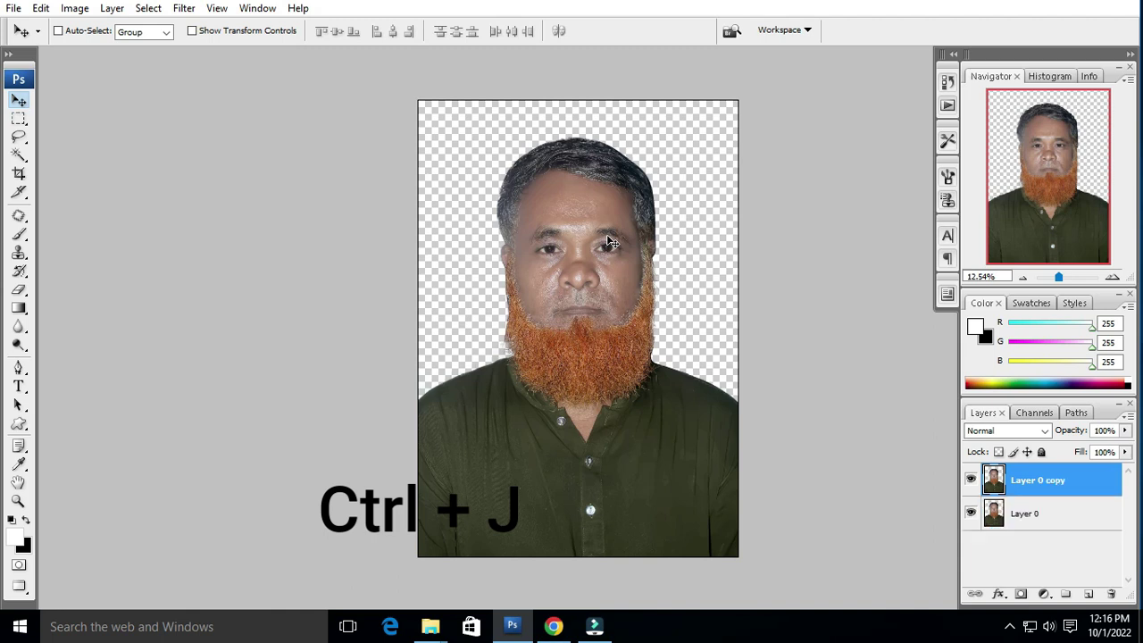
pyautogui.moveTo(612, 255); pyautogui.dragTo(573, 254)
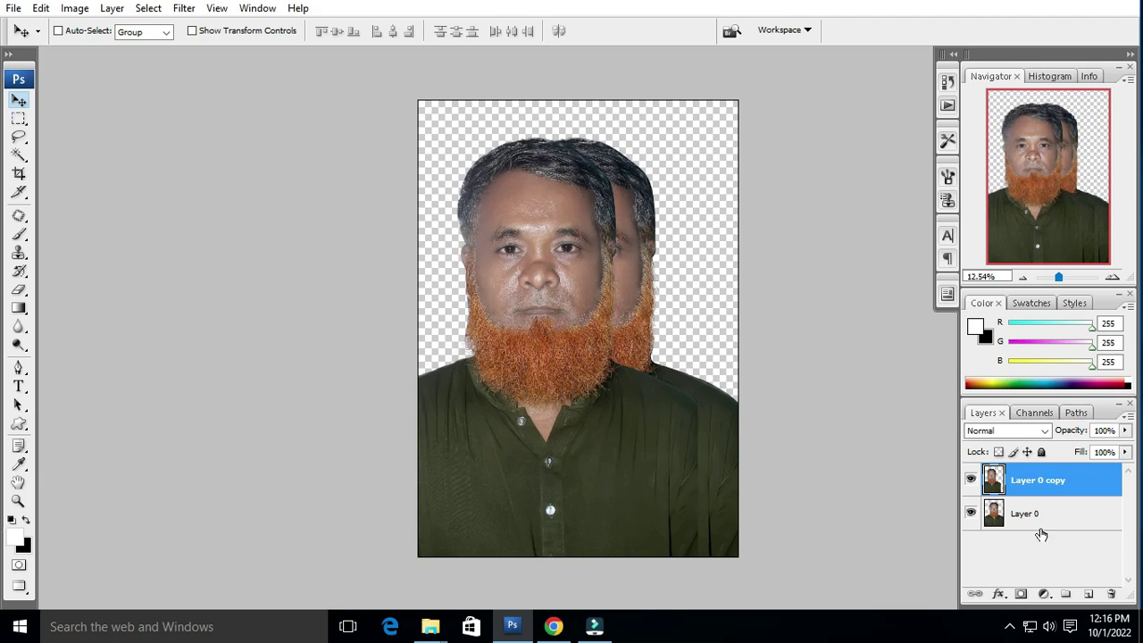
# - Make Layer 0 active and set the background colour to blue #0030ff
pyautogui.click(1032, 522)
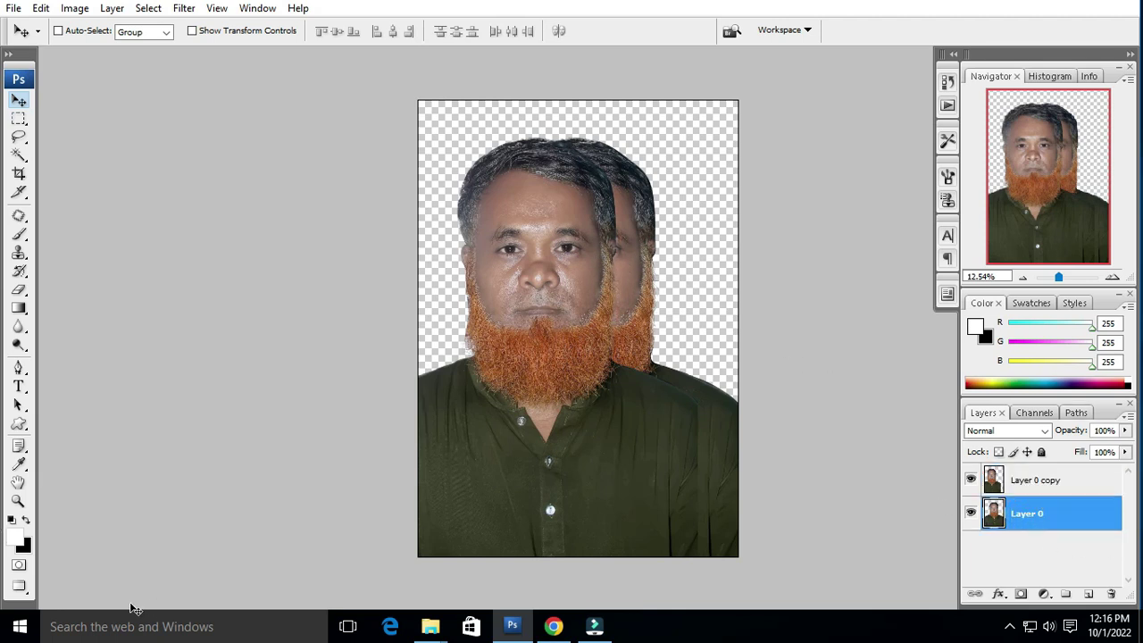
pyautogui.click(25, 548)
pyautogui.click(750, 229)
pyautogui.click(730, 154)
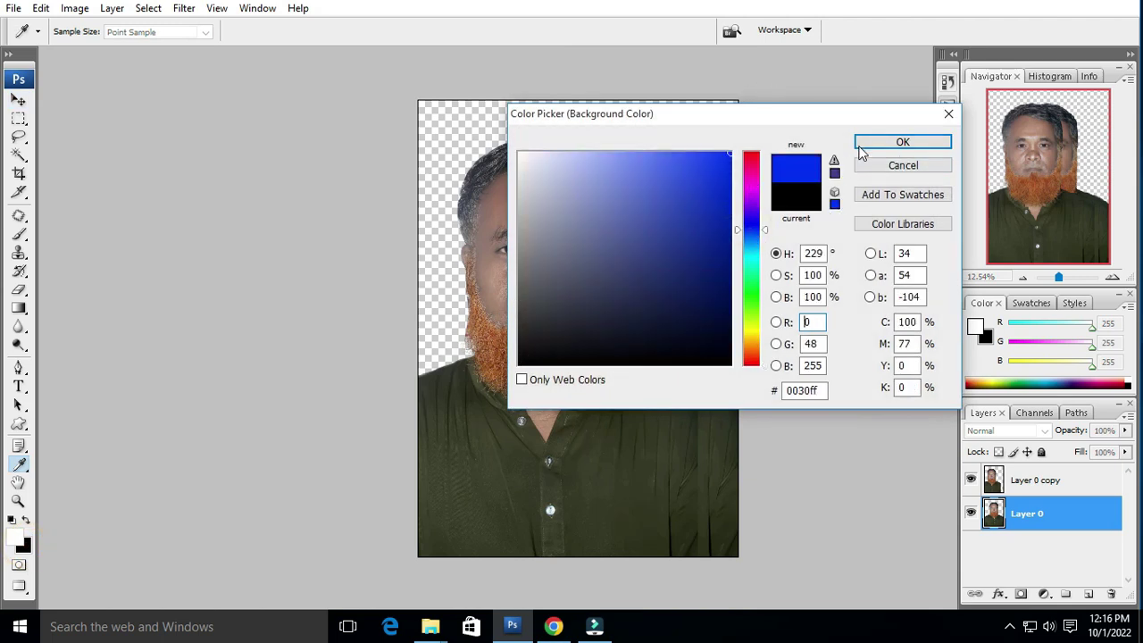
pyautogui.click(866, 143)
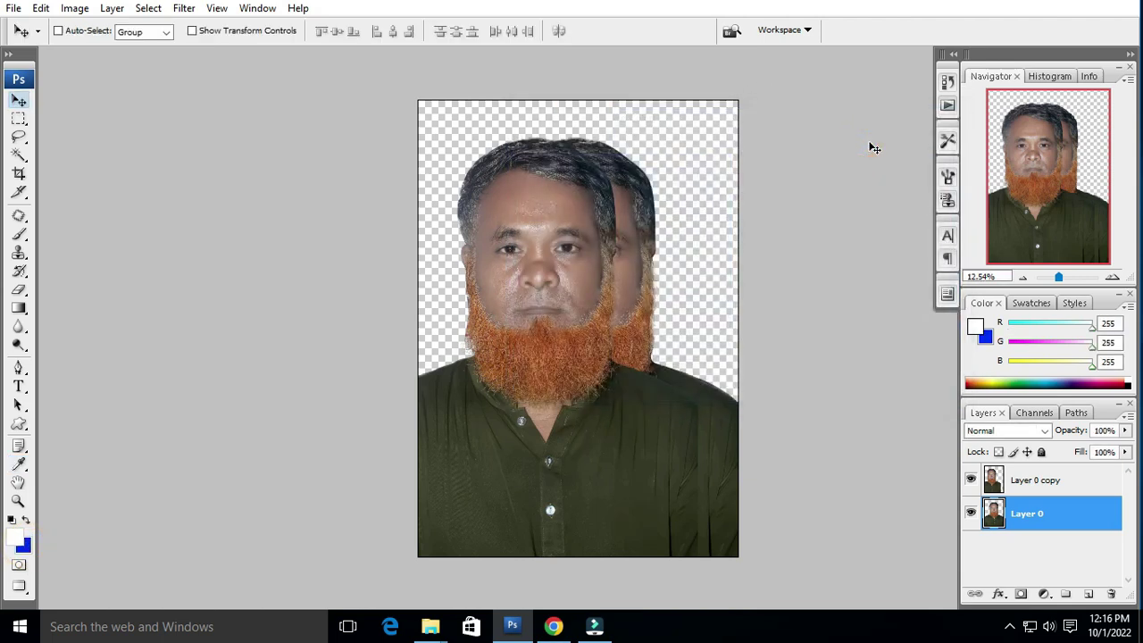
# - Fill Layer 0 and move the face layer (Layer 0 copy) right into alignment
pyautogui.hotkey('ctrl', 'BackSpace')
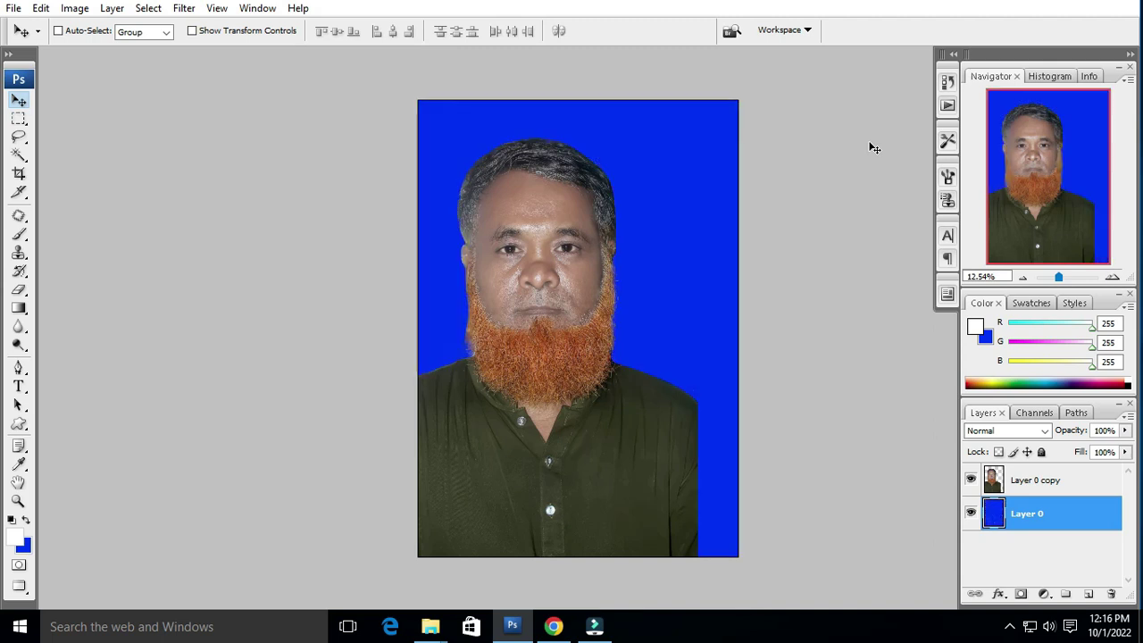
pyautogui.rightClick(576, 264)
pyautogui.click(576, 265)
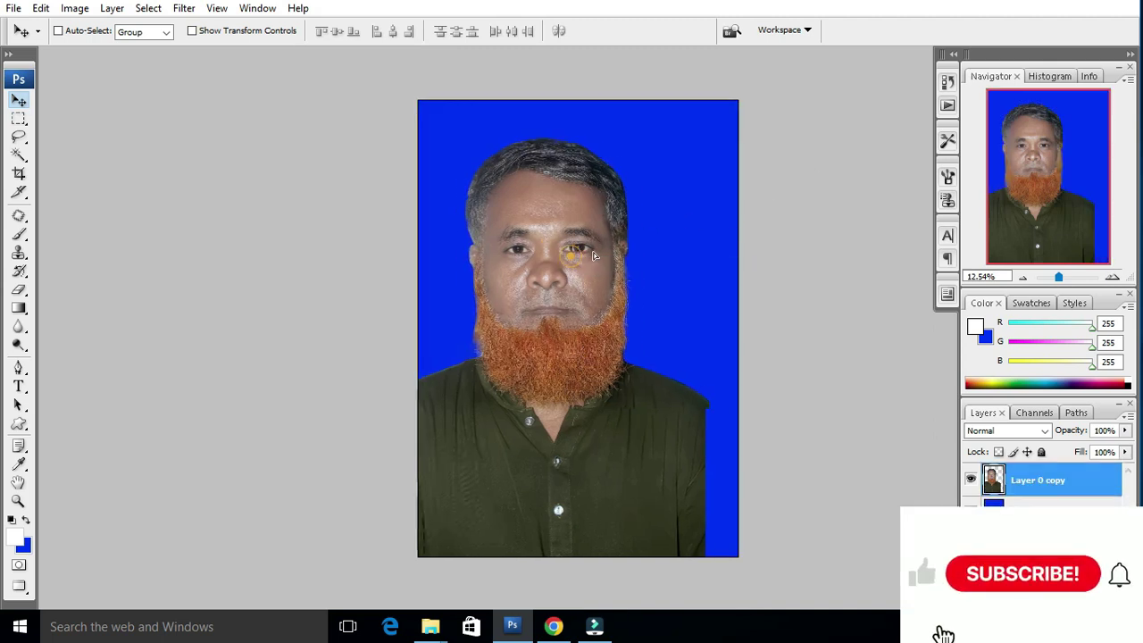
pyautogui.moveTo(576, 264); pyautogui.dragTo(610, 257)
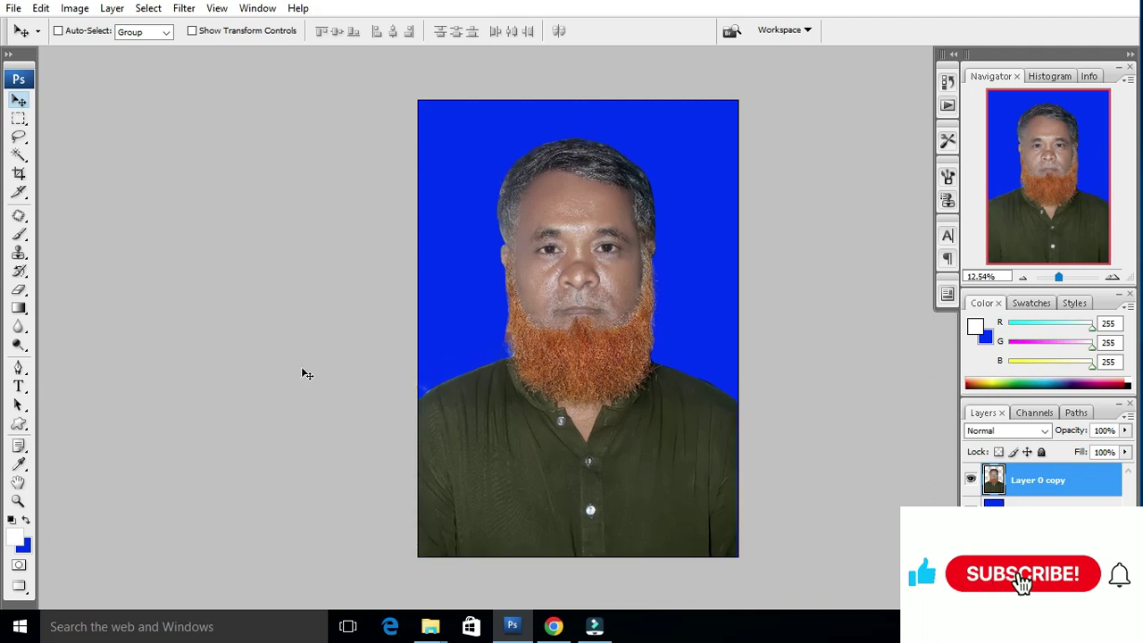
# - Set the background colour to white and fill the bottom Layer 0 with it
pyautogui.click(24, 547)
pyautogui.click(447, 107)
pyautogui.click(896, 141)
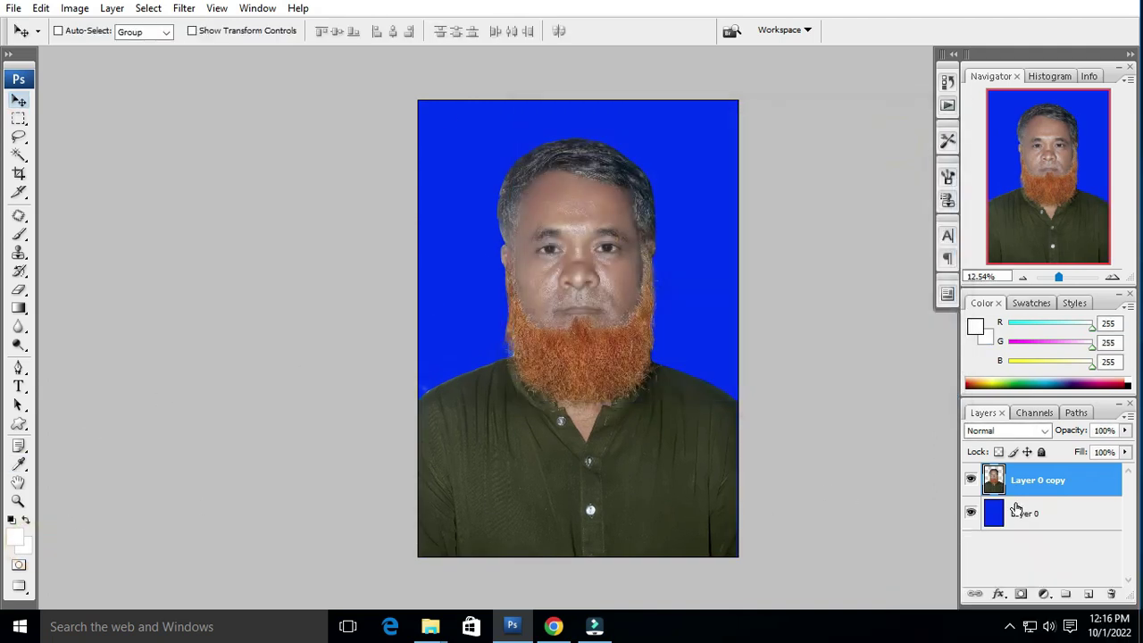
pyautogui.click(1018, 513)
pyautogui.hotkey('ctrl', 'BackSpace')
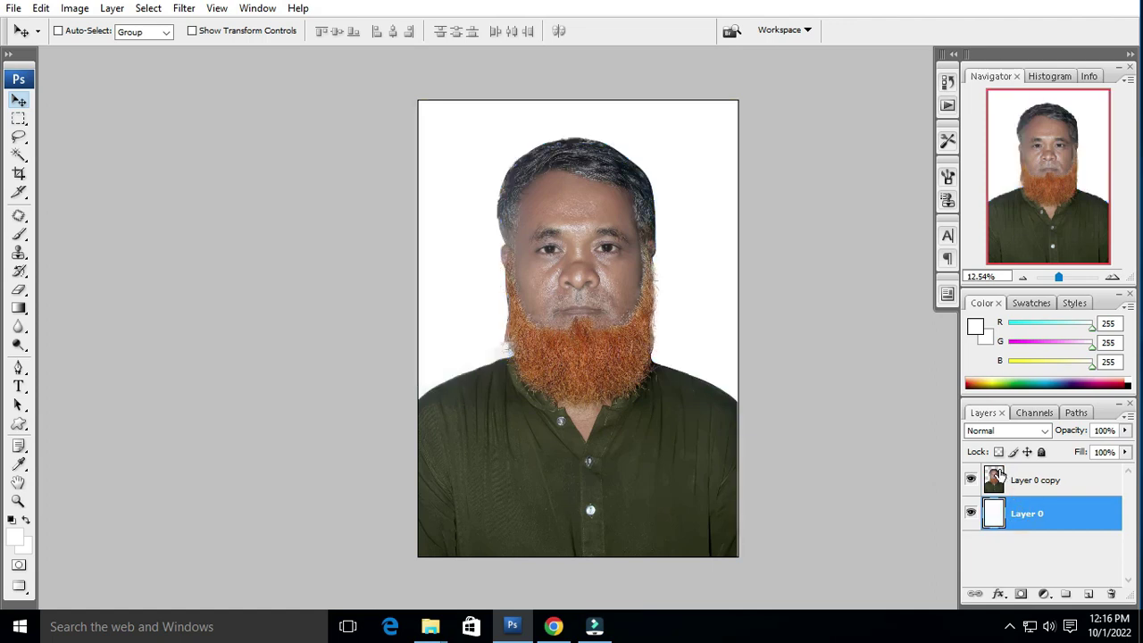
pyautogui.scroll(2, 609, 375)
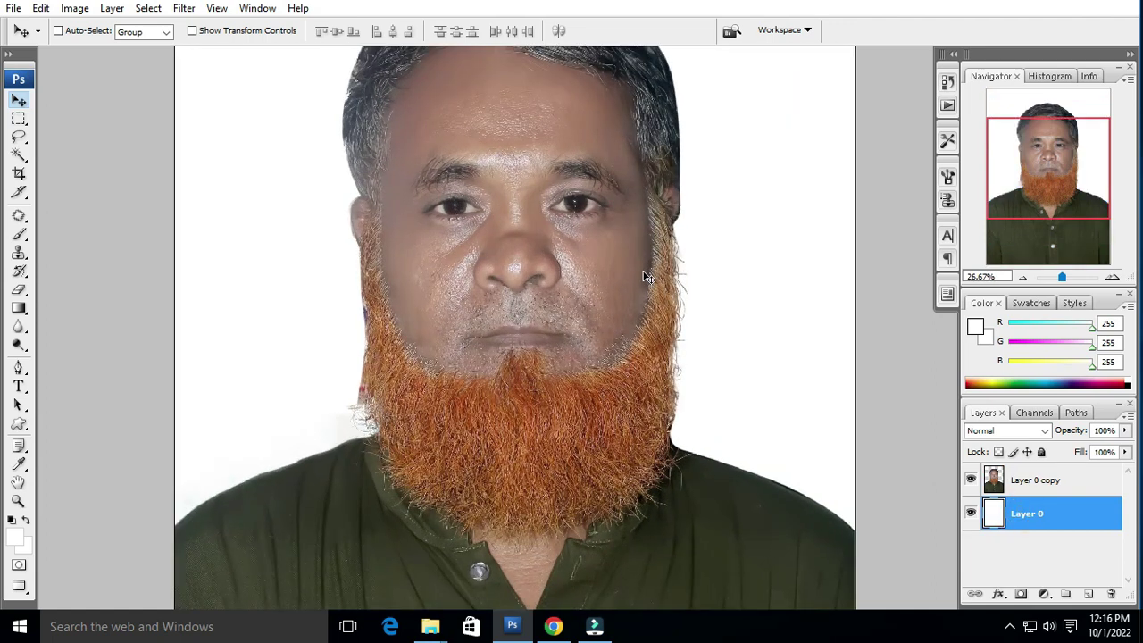
pyautogui.scroll(-1, 645, 278)
pyautogui.scroll(-1, 611, 276)
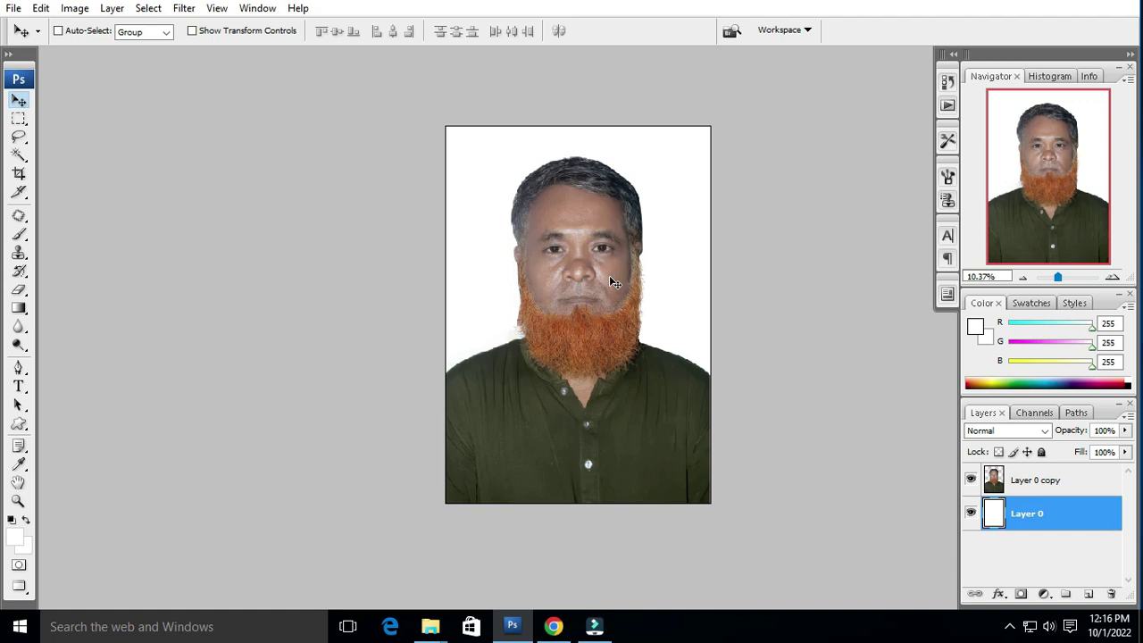
pyautogui.scroll(2, 609, 274)
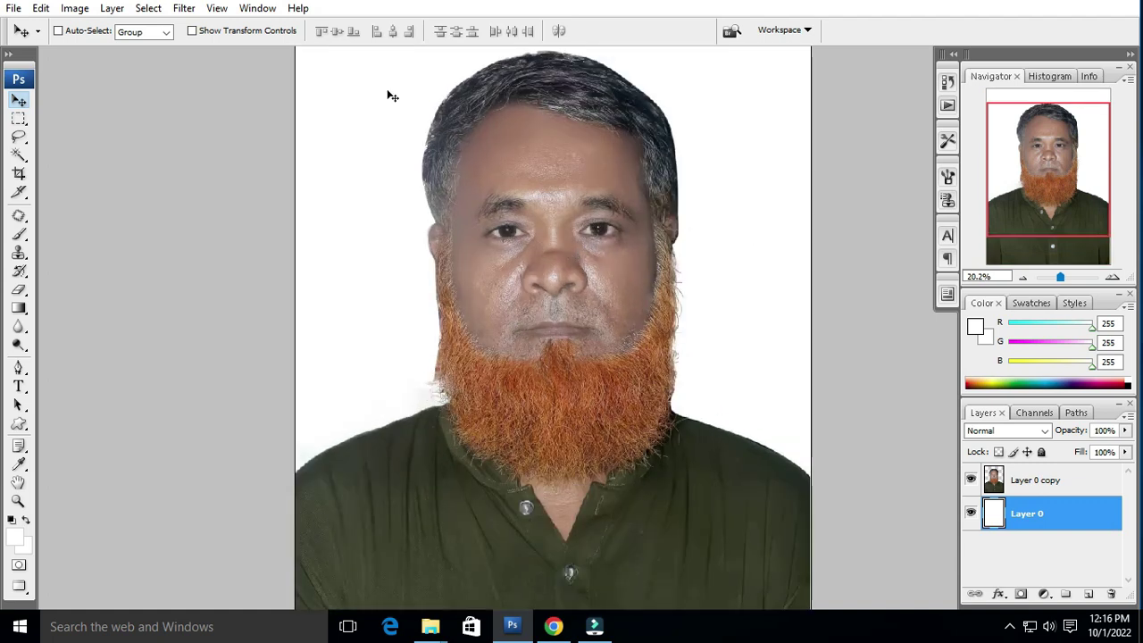
pyautogui.scroll(-1, 672, 78)
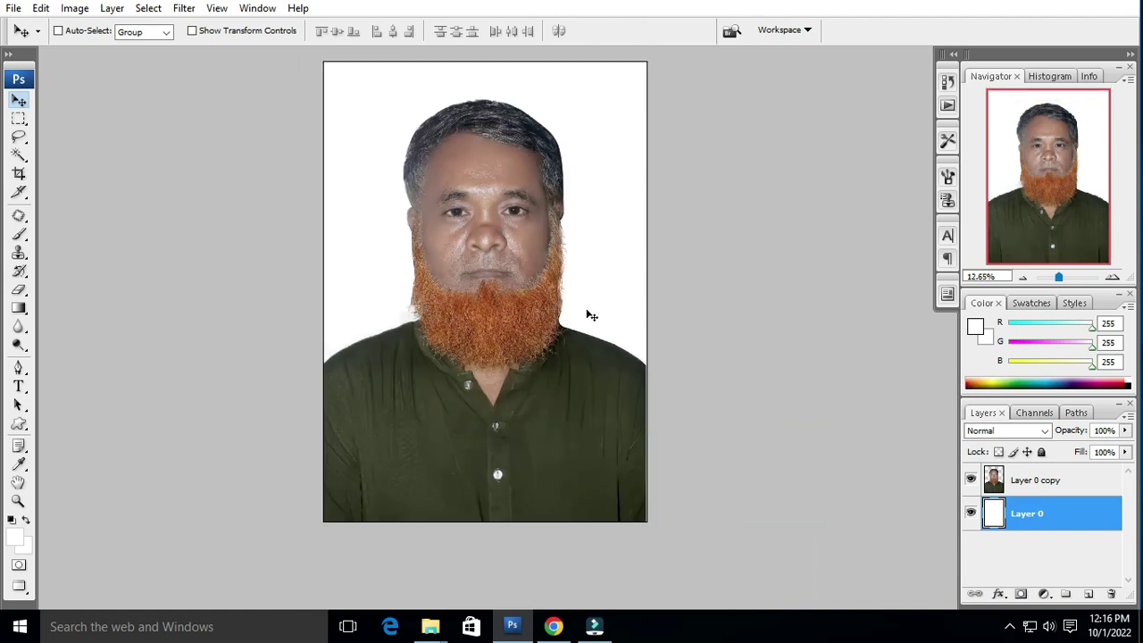
pyautogui.scroll(1, 476, 285)
pyautogui.scroll(1, 421, 322)
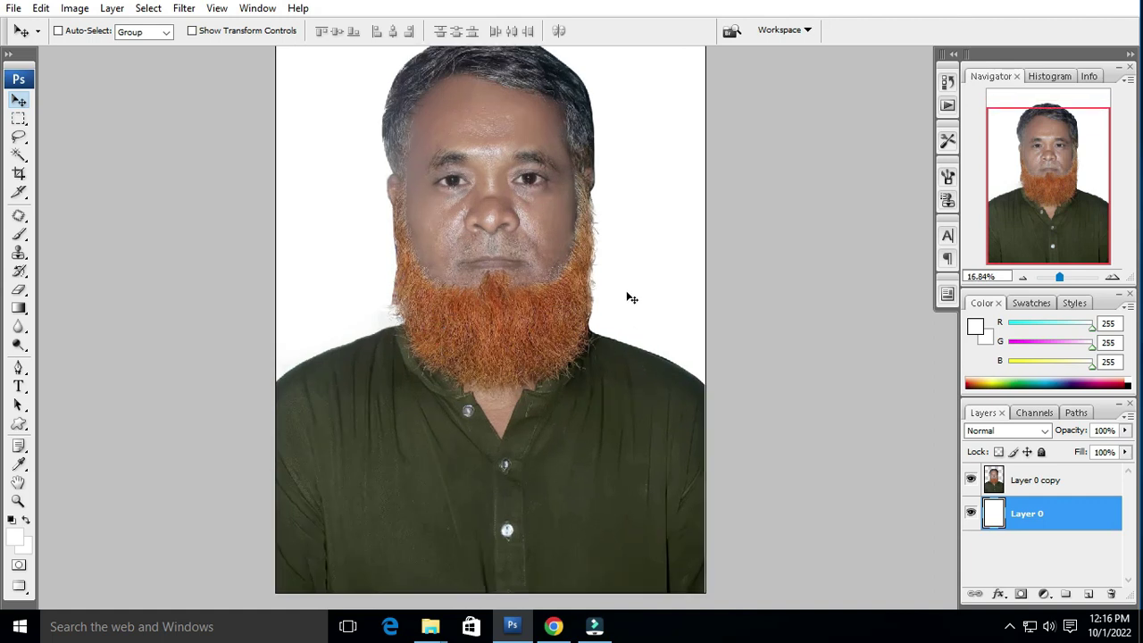
pyautogui.scroll(-1, 566, 374)
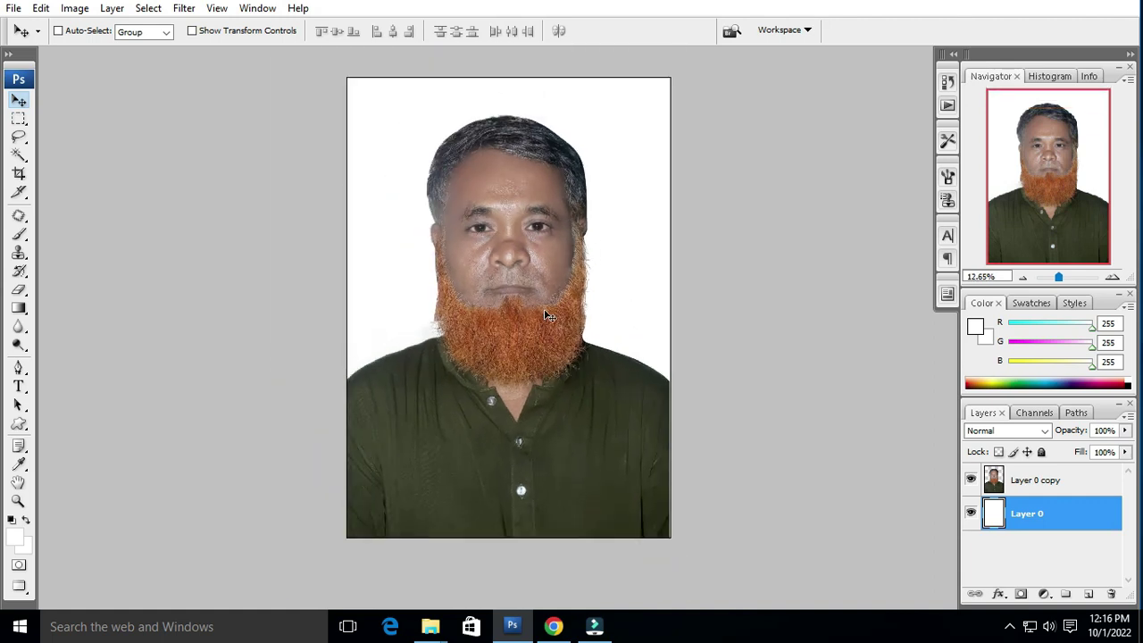
# - Drag the panjabi image from its folder onto Photoshop to open it
pyautogui.press('f')
pyautogui.press('f')
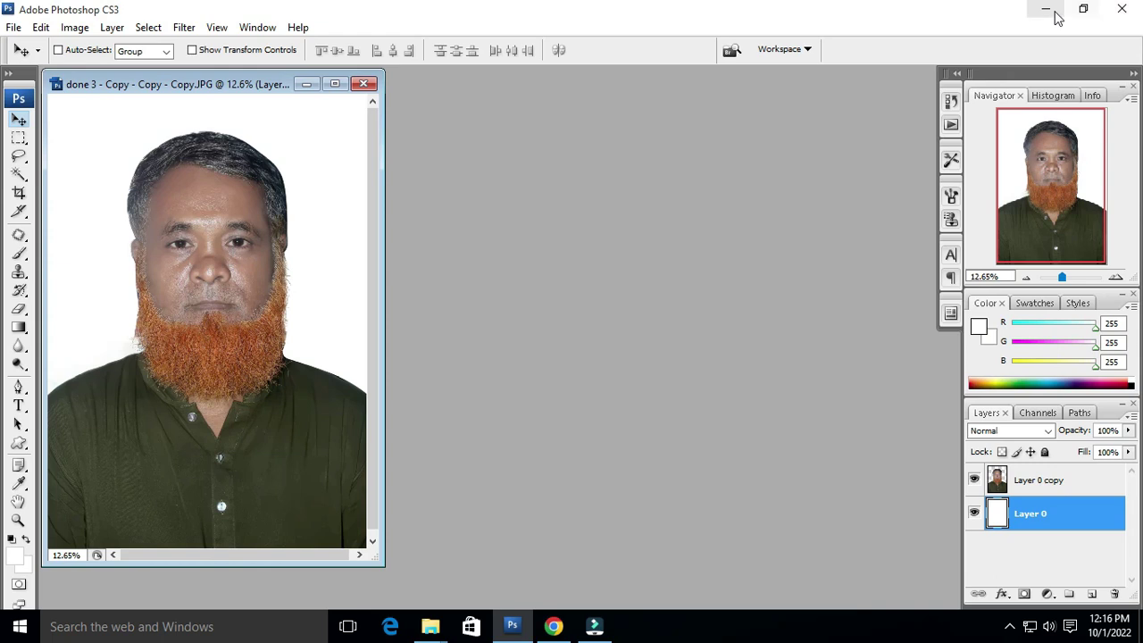
pyautogui.click(1049, 9)
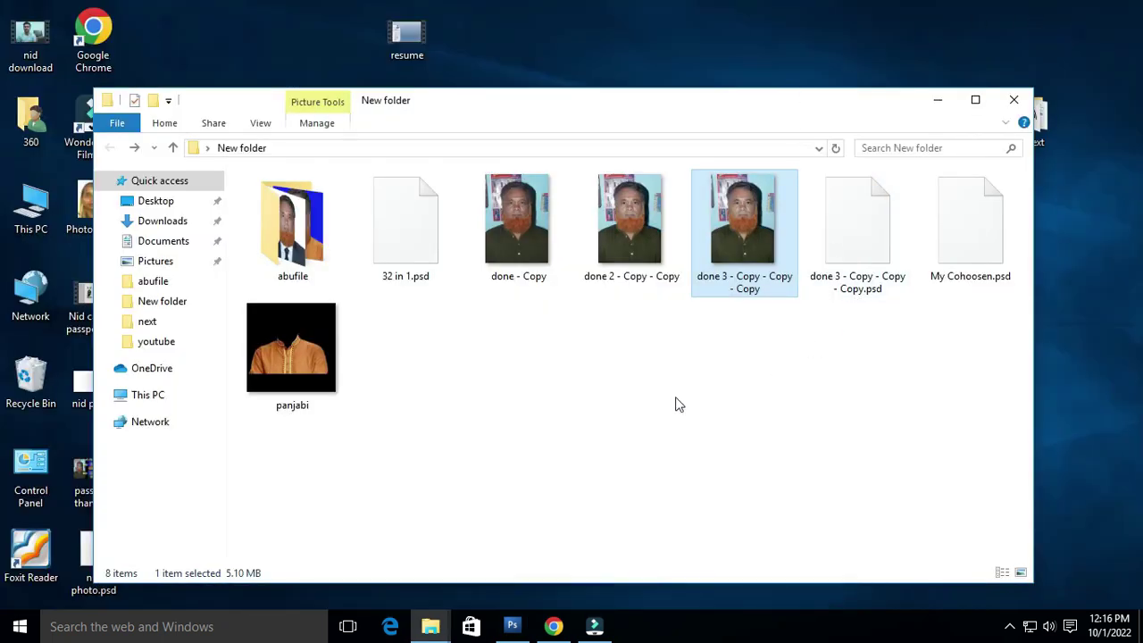
pyautogui.click(290, 359)
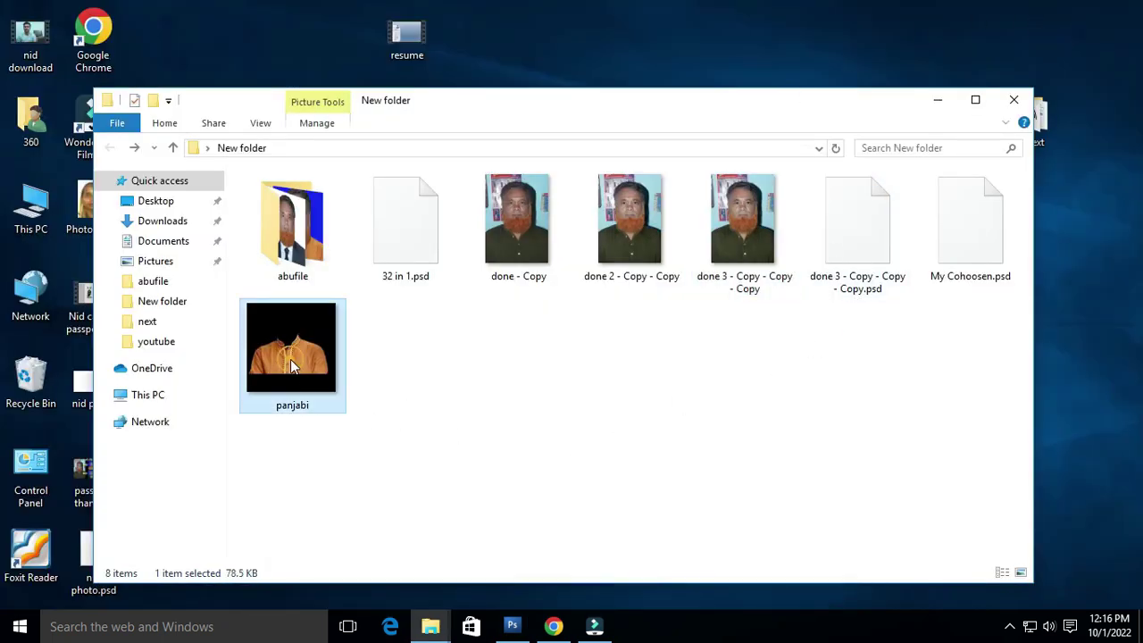
pyautogui.moveTo(323, 350)
pyautogui.mouseDown()
pyautogui.moveTo(521, 630)
pyautogui.moveTo(560, 319)
pyautogui.mouseUp()
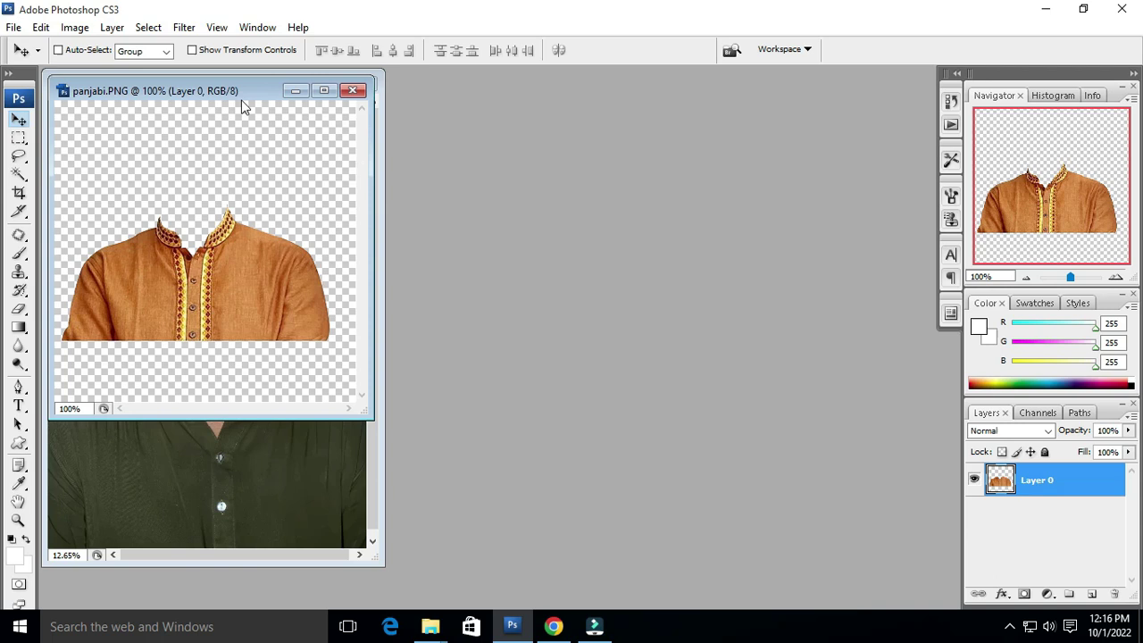
# - Move the panjabi window aside and fit both documents in their windows
pyautogui.moveTo(241, 101); pyautogui.dragTo(674, 148)
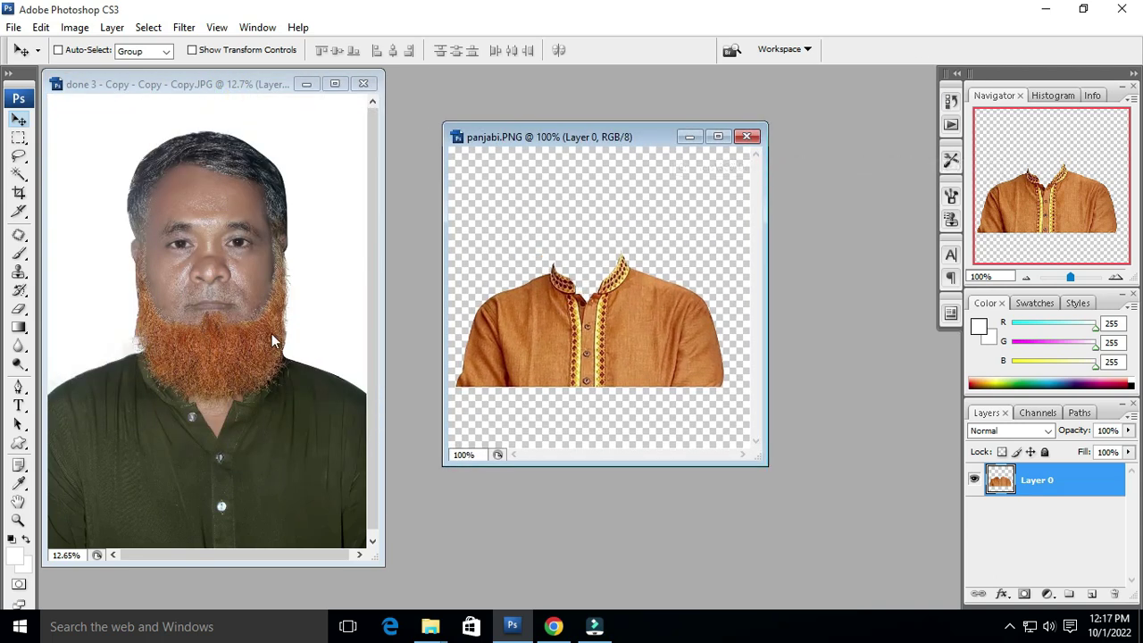
pyautogui.hotkey('ctrl', 'Tab')
pyautogui.hotkey('ctrl', '0')
pyautogui.hotkey('ctrl', 'Tab')
pyautogui.hotkey('ctrl', '0')
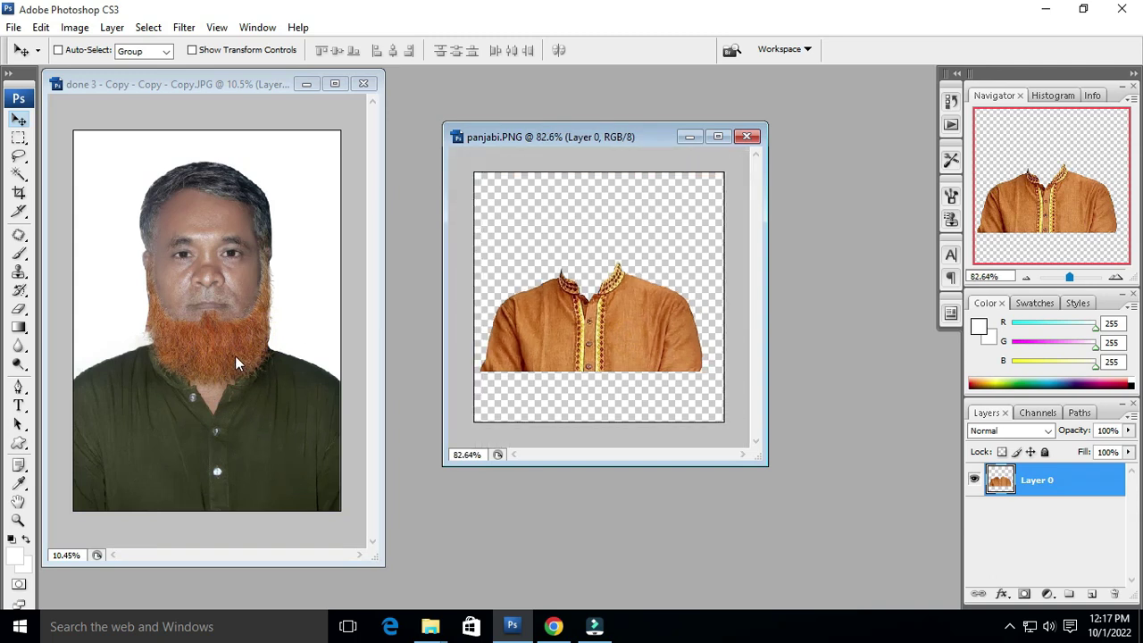
# - Draw a crop box around the whole portrait
pyautogui.click(237, 362)
pyautogui.press('c')
pyautogui.moveTo(105, 178)
pyautogui.mouseDown()
pyautogui.moveTo(308, 465)
pyautogui.moveTo(376, 483)
pyautogui.mouseUp()
# - Apply the expanded crop and fill the new transparent border with white
pyautogui.press('Return')
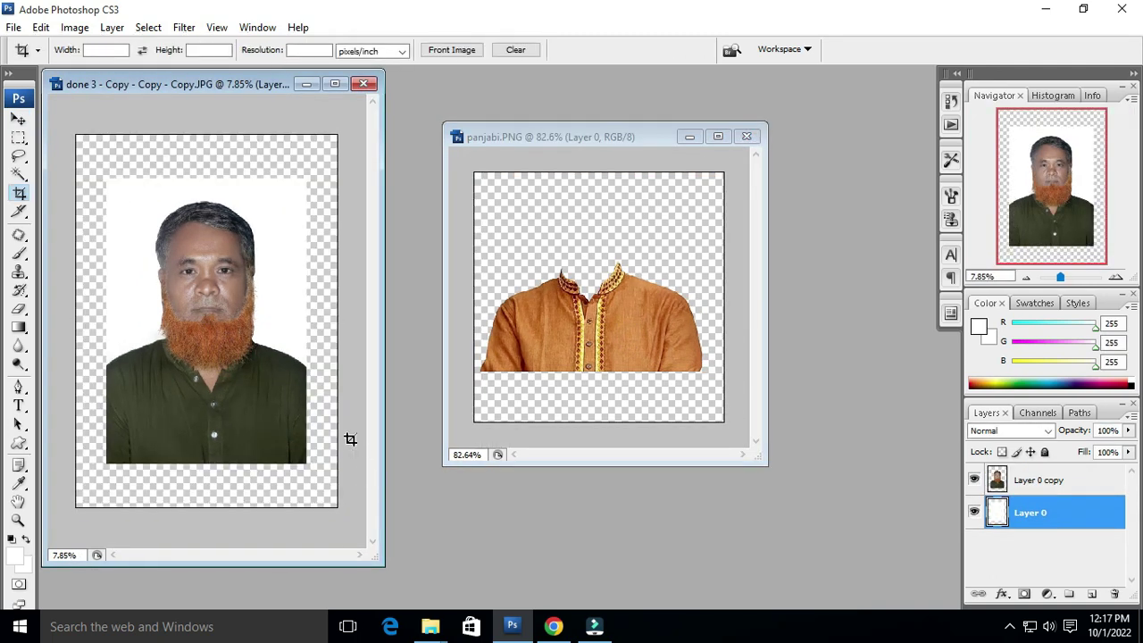
pyautogui.hotkey('alt', 'BackSpace')
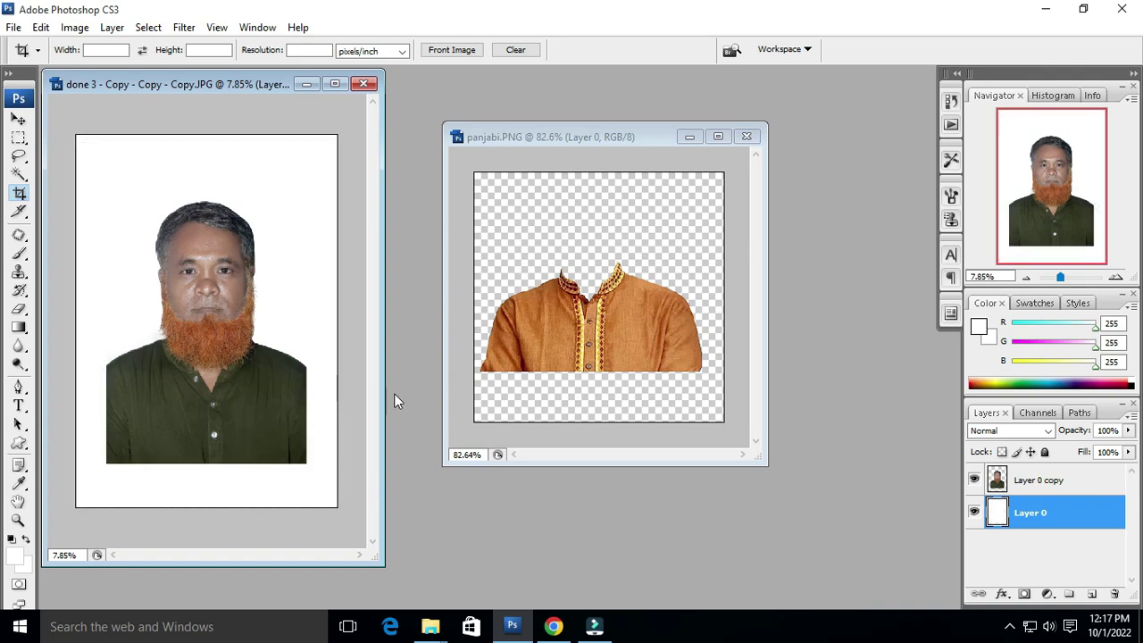
pyautogui.press('v')
# - Select the panjabi shirt layer and drag it toward the portrait window
pyautogui.click(623, 324)
pyautogui.rightClick(618, 325)
pyautogui.click(668, 337)
pyautogui.rightClick(605, 330)
pyautogui.click(631, 346)
pyautogui.moveTo(631, 349); pyautogui.dragTo(312, 393)
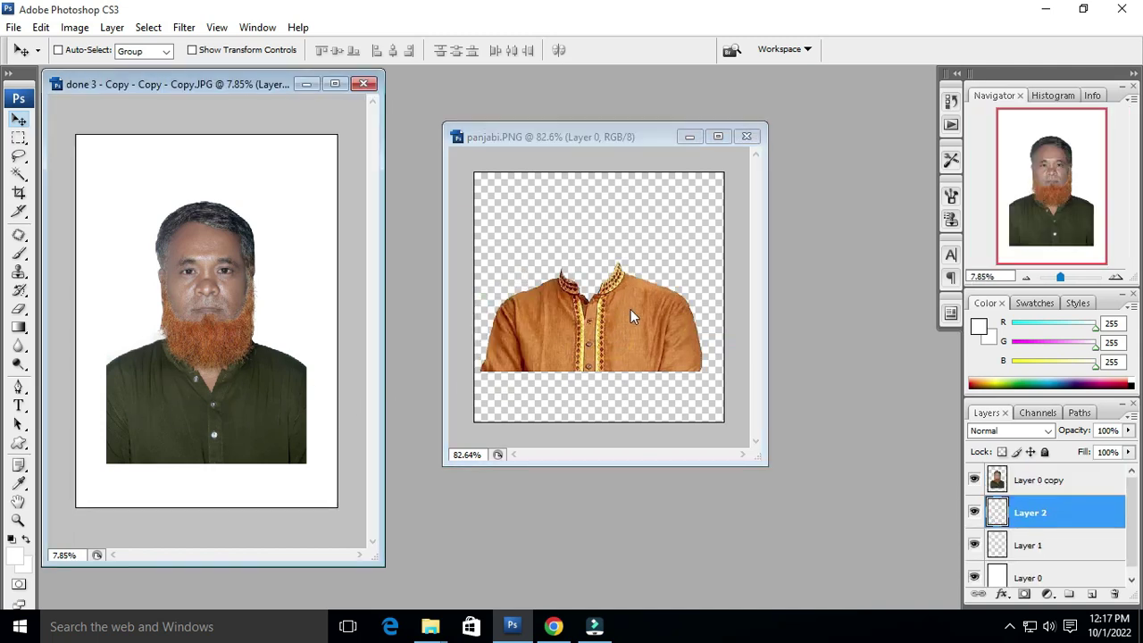
pyautogui.click(661, 302)
pyautogui.scroll(-1, 520, 321)
# - Drop the panjabi into the portrait and delete the empty Layers 1 and 2
pyautogui.moveTo(521, 321); pyautogui.dragTo(259, 382)
pyautogui.press('f')
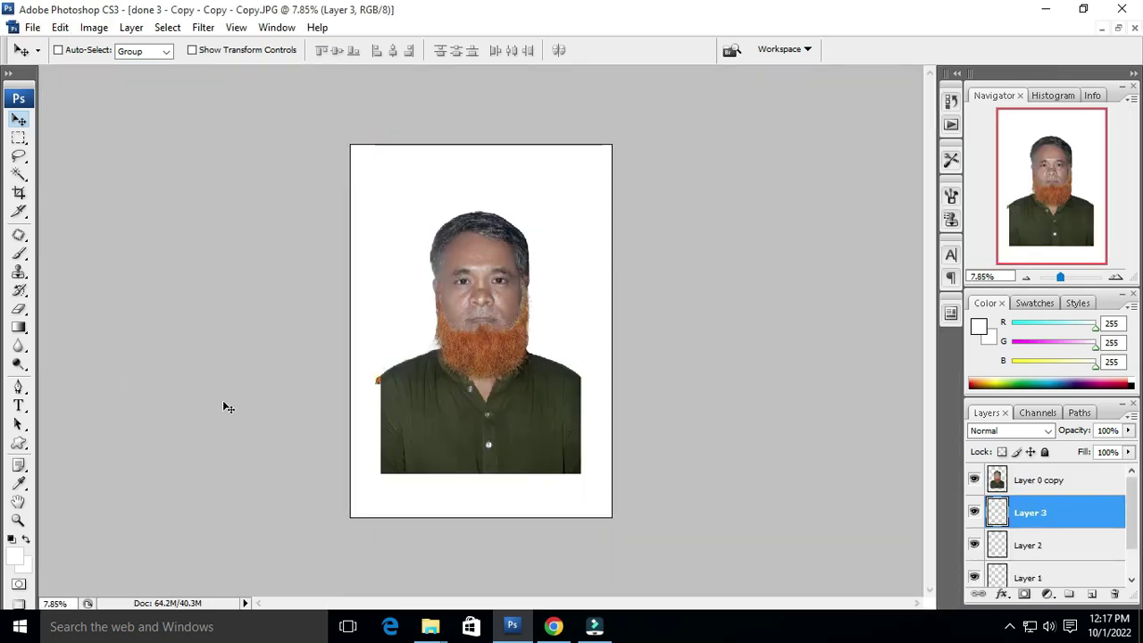
pyautogui.click(380, 389)
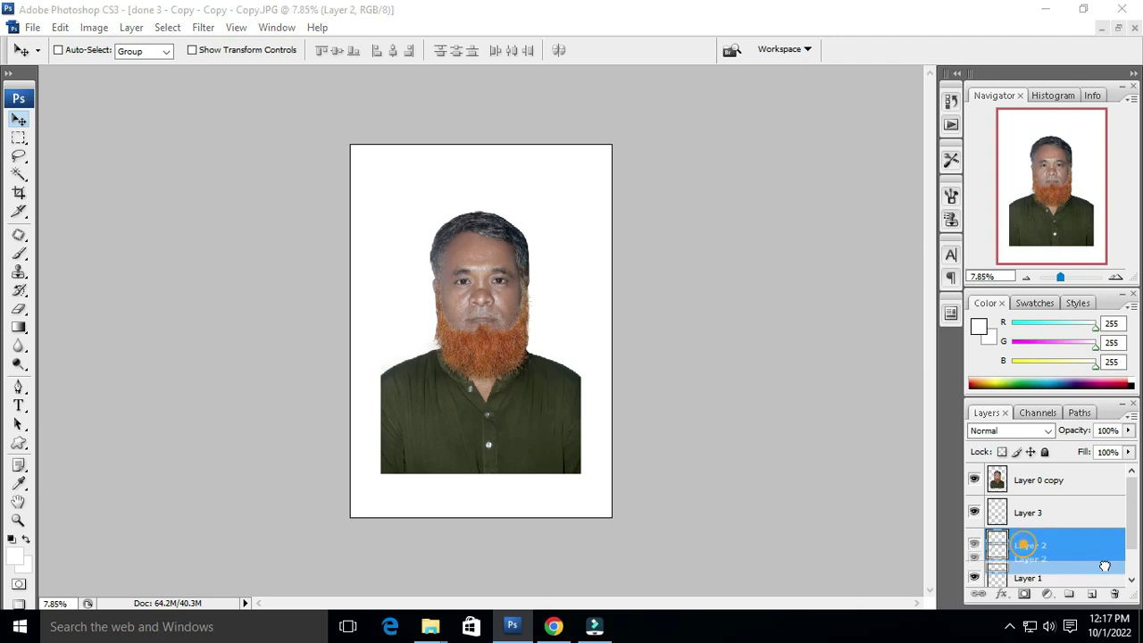
pyautogui.moveTo(1008, 545); pyautogui.dragTo(1115, 595)
pyautogui.moveTo(1041, 538); pyautogui.dragTo(1113, 594)
# - Raise Layer 3 above Layer 0 copy and scale the panjabi up over the body
pyautogui.click(1043, 516)
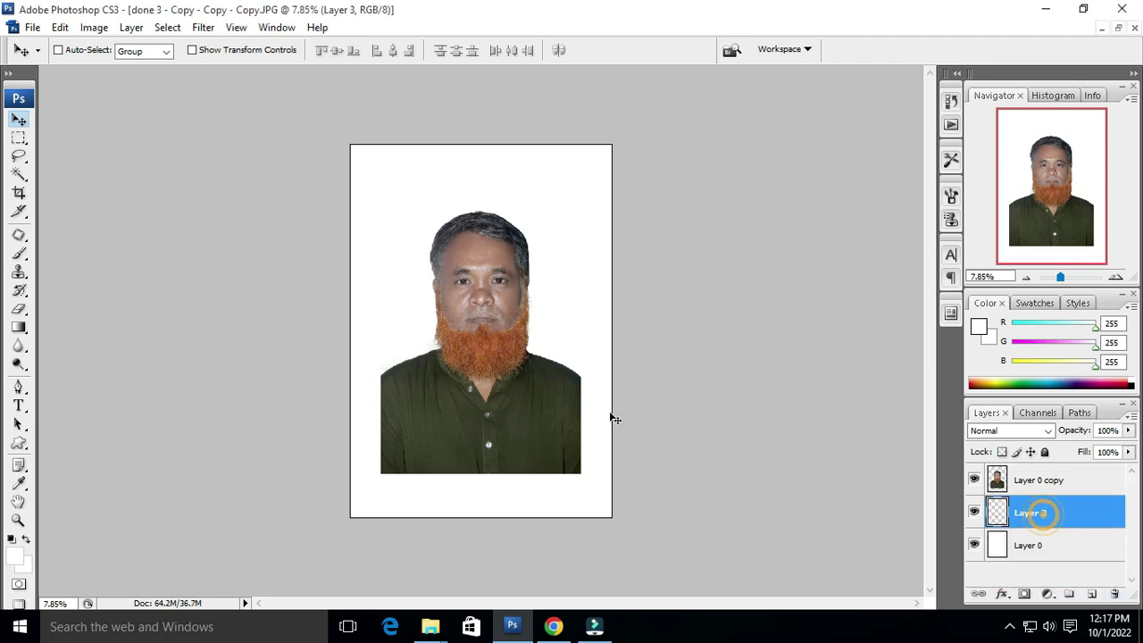
pyautogui.hotkey('ctrl', ']')
pyautogui.hotkey('ctrl', '0')
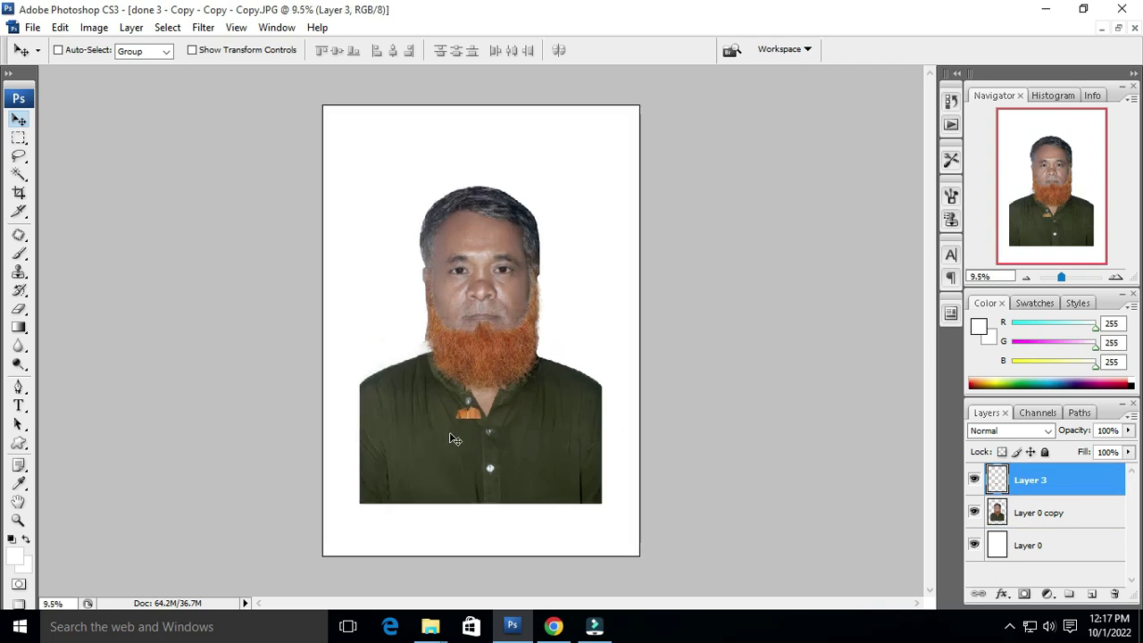
pyautogui.hotkey('ctrl', 't')
pyautogui.moveTo(491, 406); pyautogui.dragTo(709, 365)
pyautogui.press('Return')
# - Position the panjabi on the body so its collar fits the neck
pyautogui.scroll(-1, 471, 429)
pyautogui.moveTo(470, 429); pyautogui.dragTo(482, 430)
pyautogui.scroll(1, 482, 430)
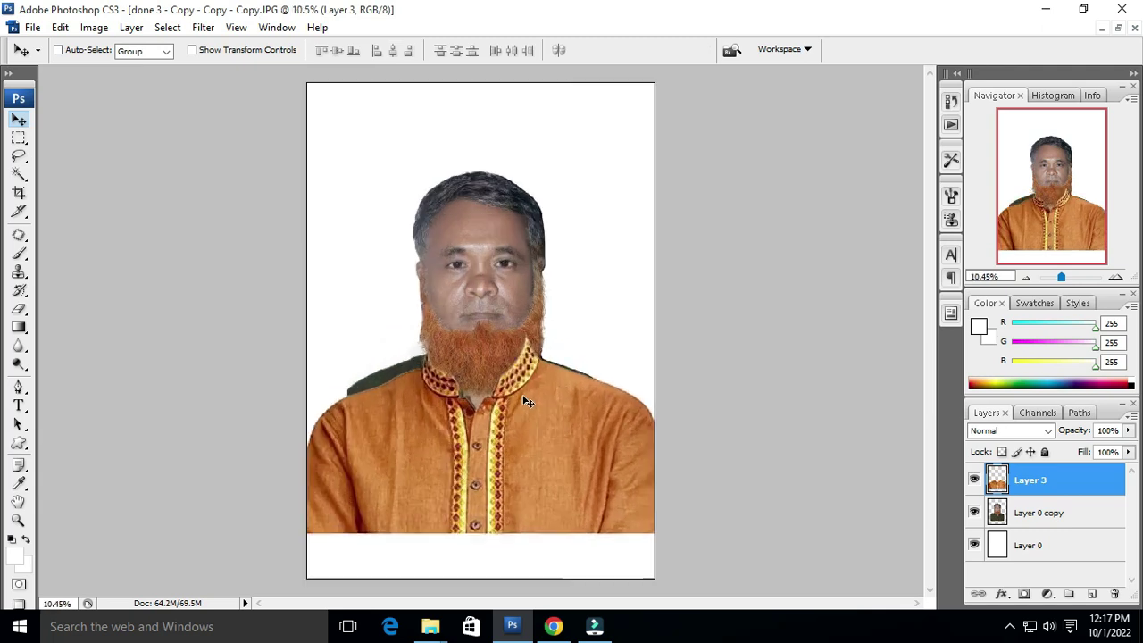
pyautogui.scroll(1, 399, 396)
pyautogui.scroll(1, 498, 417)
pyautogui.moveTo(499, 417)
pyautogui.mouseDown()
pyautogui.moveTo(514, 432)
pyautogui.moveTo(518, 411)
pyautogui.mouseUp()
pyautogui.scroll(1, 500, 420)
pyautogui.scroll(1, 500, 419)
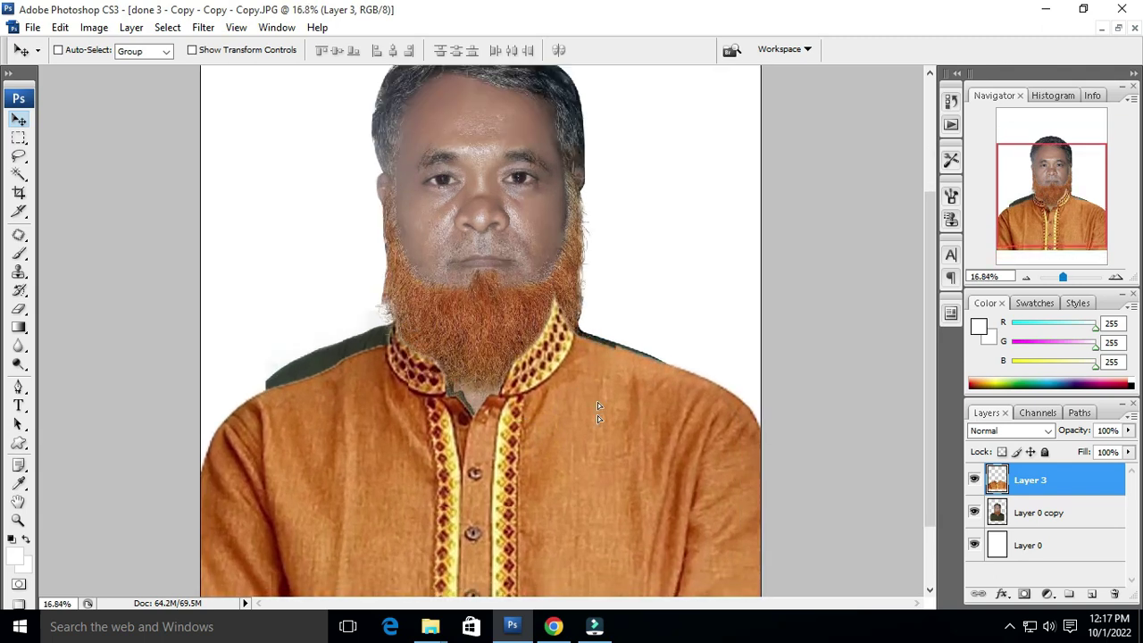
pyautogui.moveTo(597, 402); pyautogui.dragTo(533, 414)
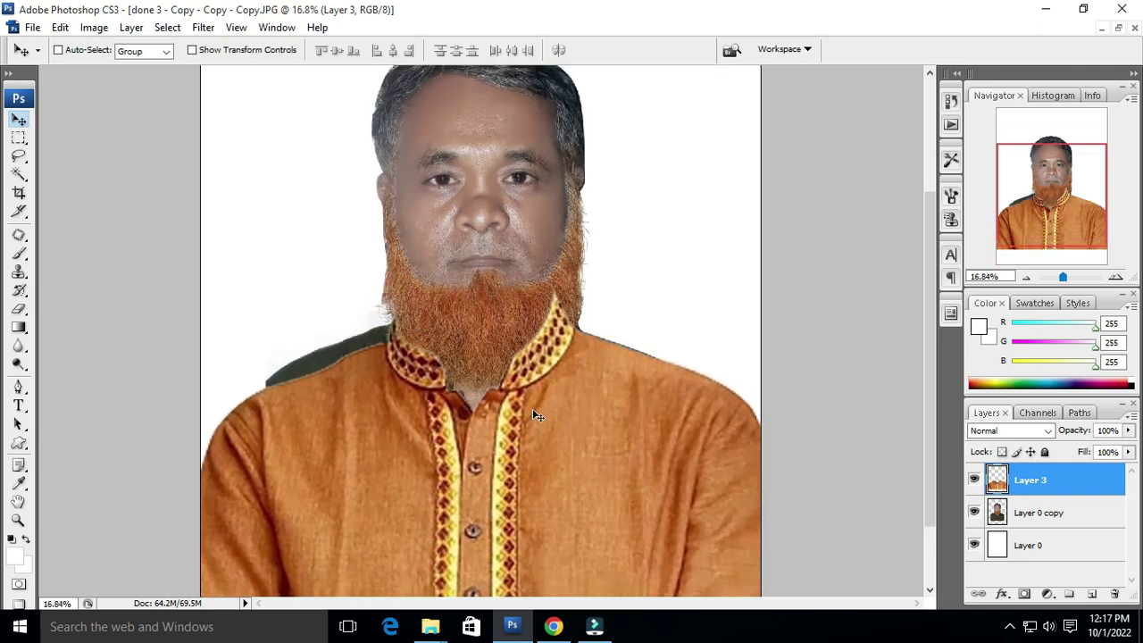
pyautogui.hotkey('ctrl', 't')
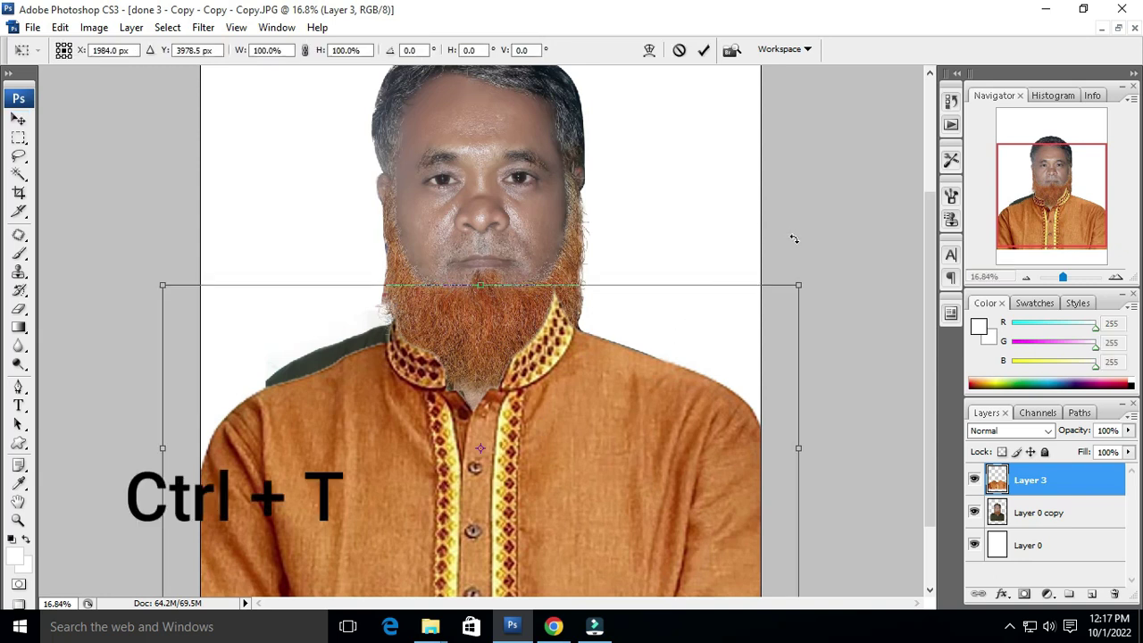
# - Rotate Layer 3's panjabi about 2° and shift it lower onto the shoulders
pyautogui.moveTo(790, 238); pyautogui.dragTo(795, 224)
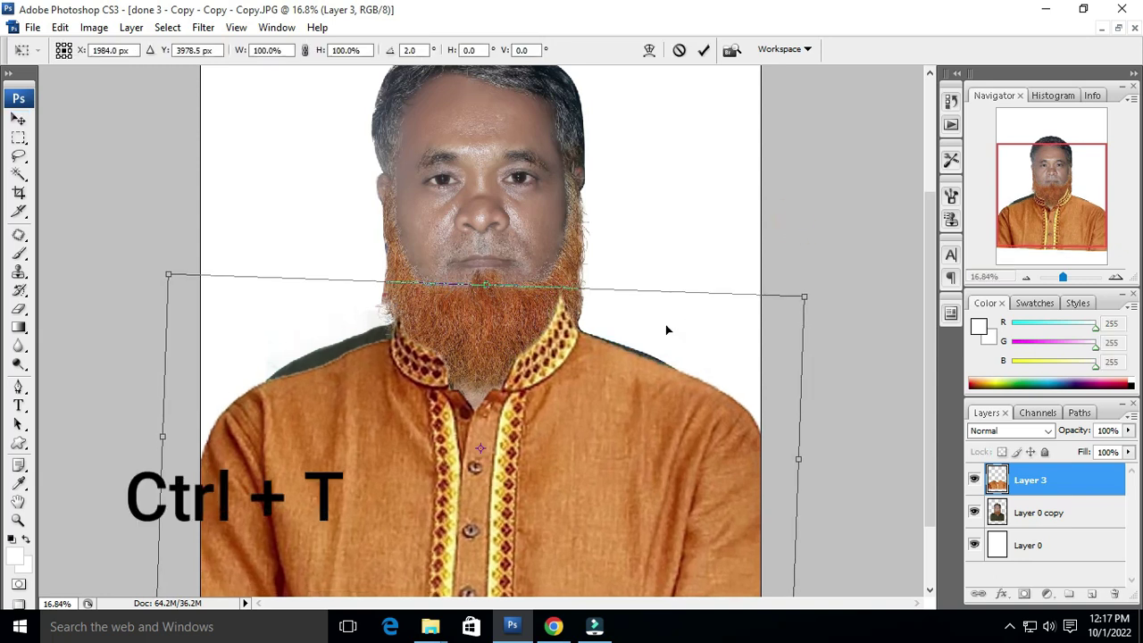
pyautogui.press('Return')
pyautogui.moveTo(553, 412); pyautogui.dragTo(559, 400)
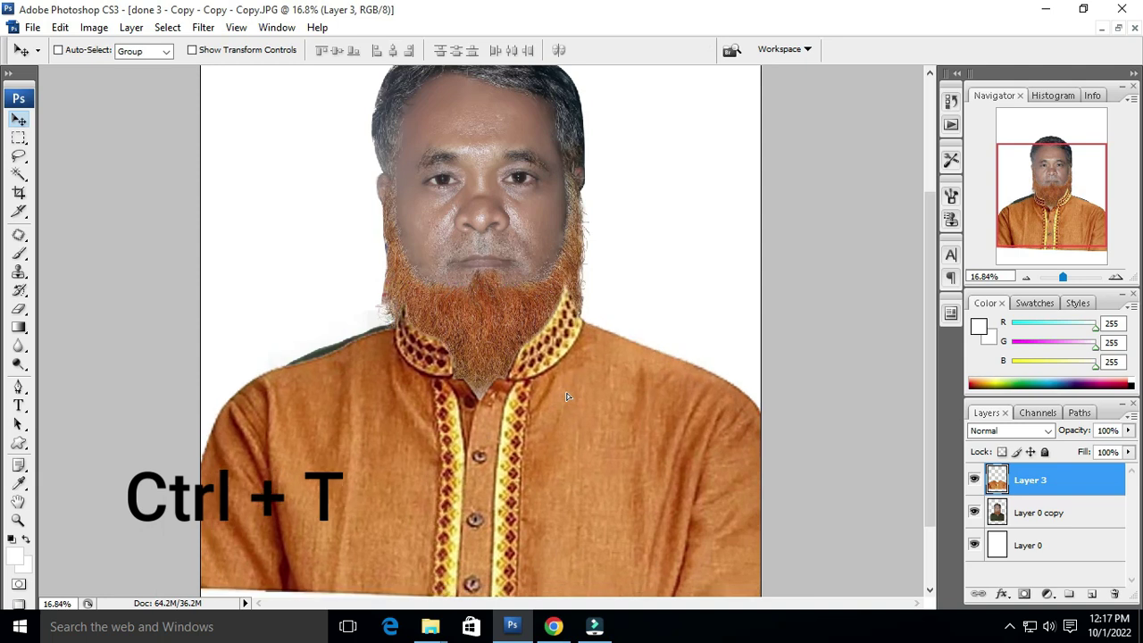
pyautogui.scroll(-2, 535, 395)
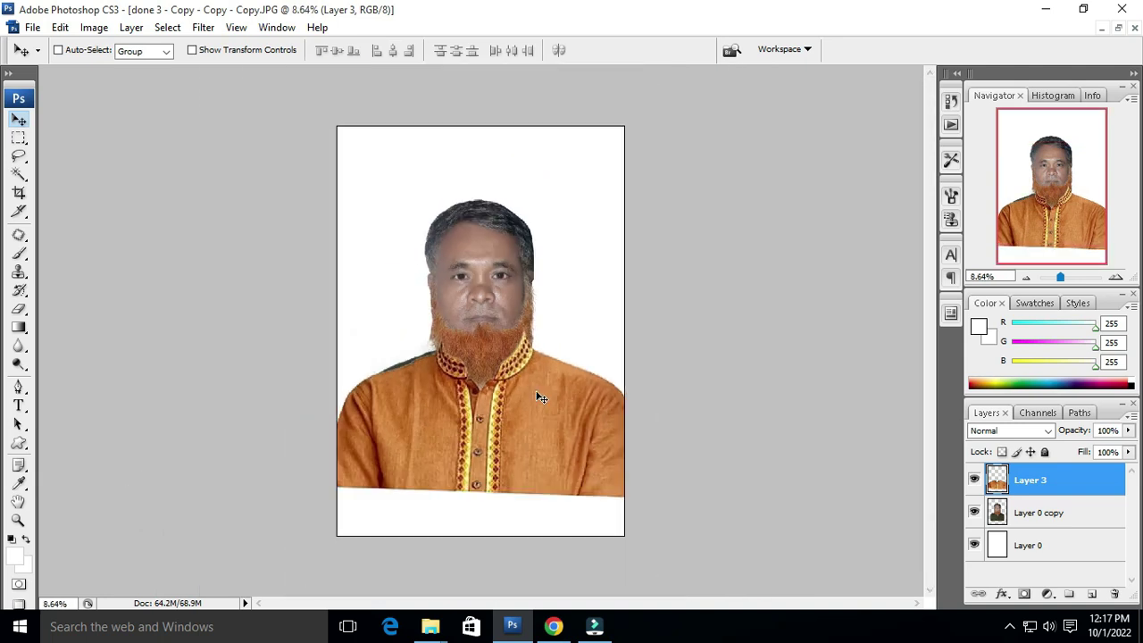
pyautogui.scroll(1, 539, 396)
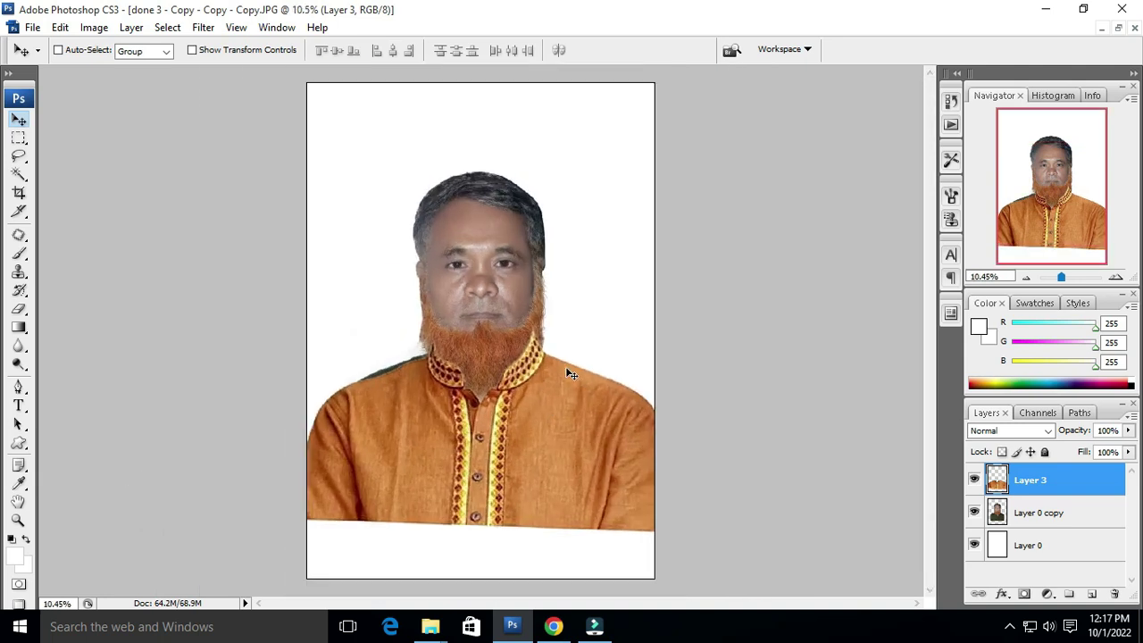
pyautogui.scroll(1, 565, 371)
pyautogui.scroll(-1, 580, 411)
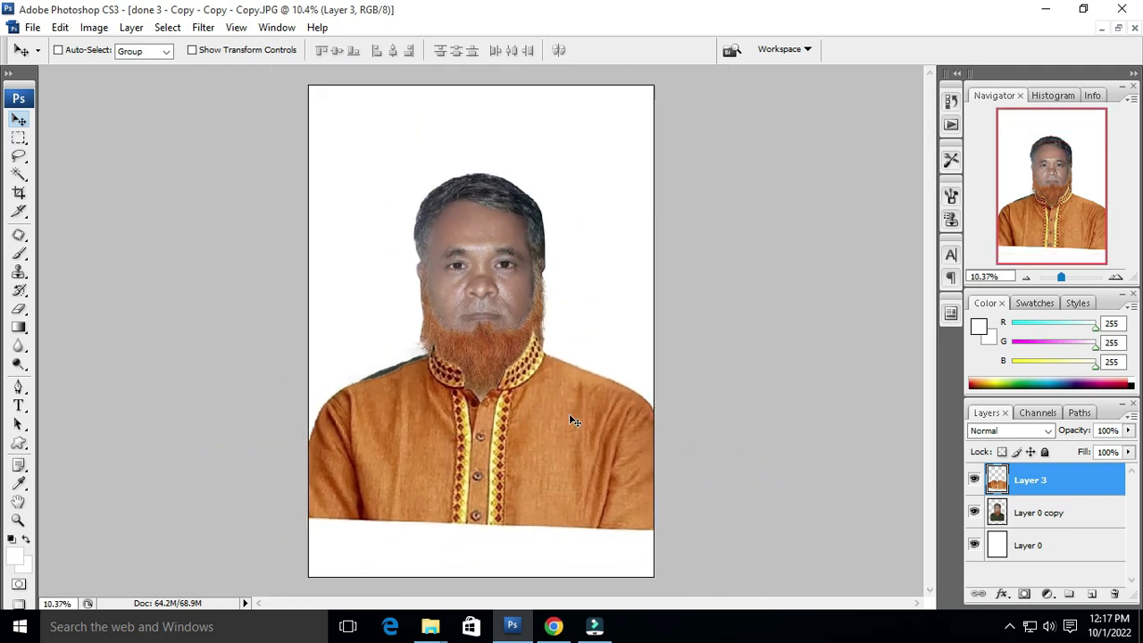
pyautogui.moveTo(568, 413); pyautogui.dragTo(572, 458)
pyautogui.scroll(1, 443, 391)
pyautogui.scroll(1, 444, 391)
# - Select the Layer 0 copy photo layer and zoom in on the beard
pyautogui.rightClick(528, 338)
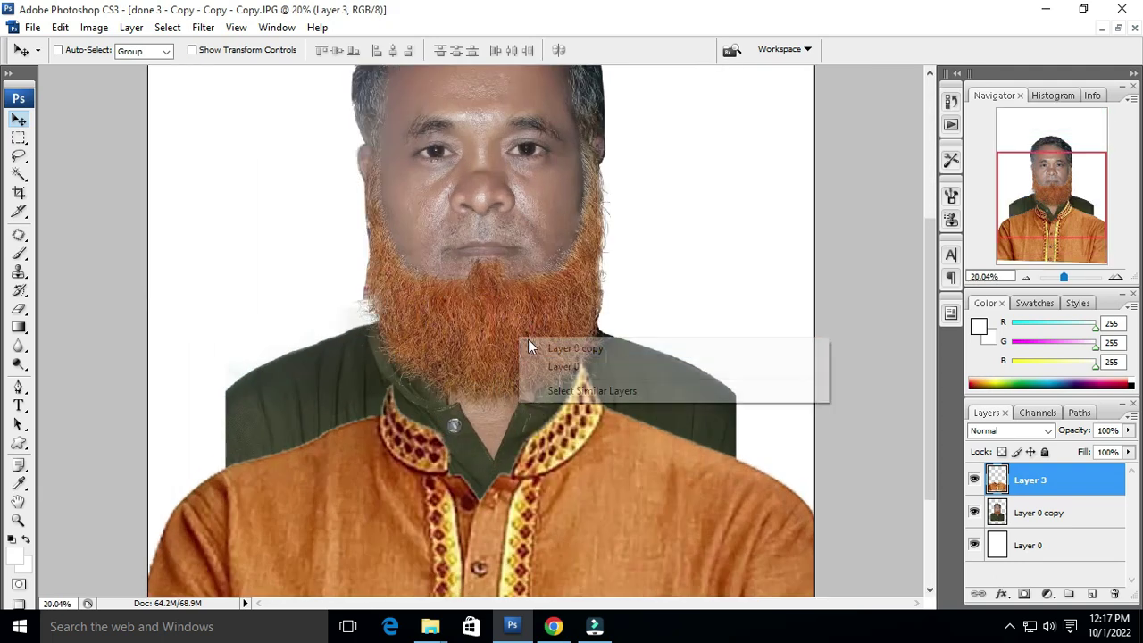
pyautogui.click(539, 346)
pyautogui.scroll(1, 539, 346)
pyautogui.scroll(1, 381, 312)
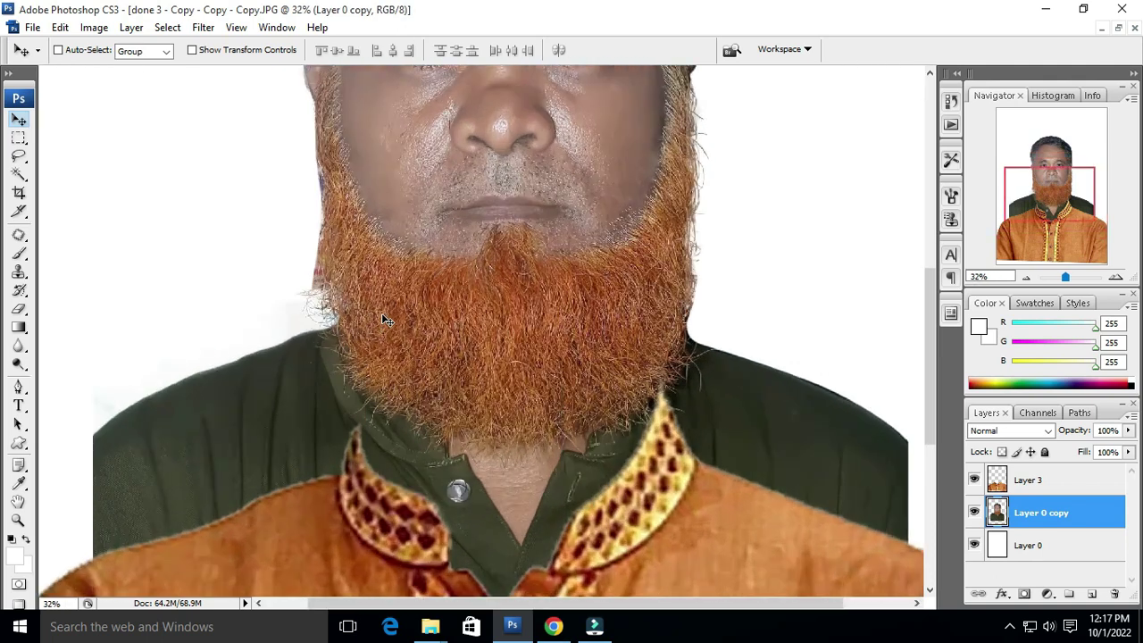
pyautogui.scroll(1, 382, 313)
pyautogui.scroll(1, 400, 297)
pyautogui.scroll(1, 400, 298)
pyautogui.rightClick(336, 302)
pyautogui.click(375, 314)
# - Clone white background over the left beard edge with an 80 px Clone Stamp
pyautogui.press('e')
pyautogui.press('p')
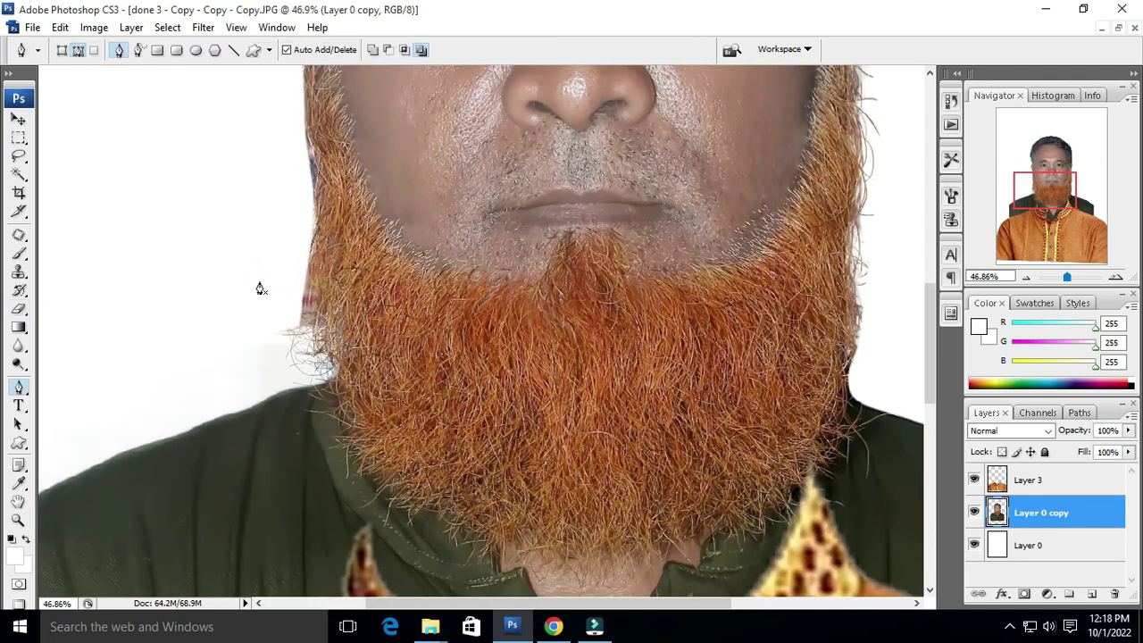
pyautogui.press('s')
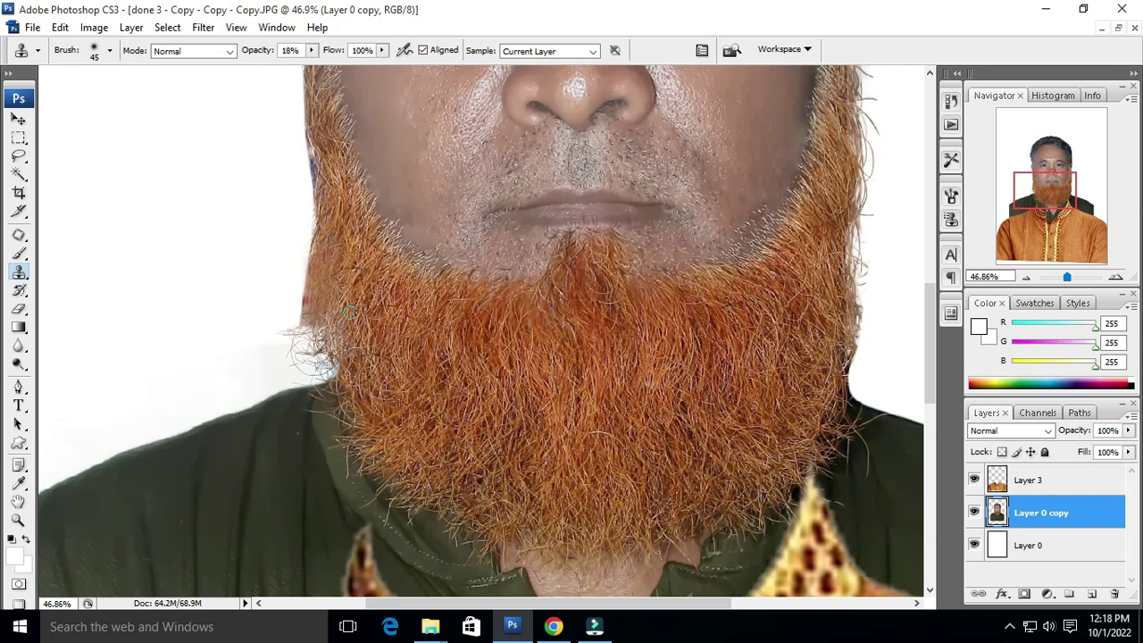
pyautogui.press(']')
pyautogui.press(']')
pyautogui.keyDown('alt'); pyautogui.scroll(1, 350, 312); pyautogui.keyUp('alt')
pyautogui.keyDown('alt'); pyautogui.scroll(2, 349, 311); pyautogui.keyUp('alt')
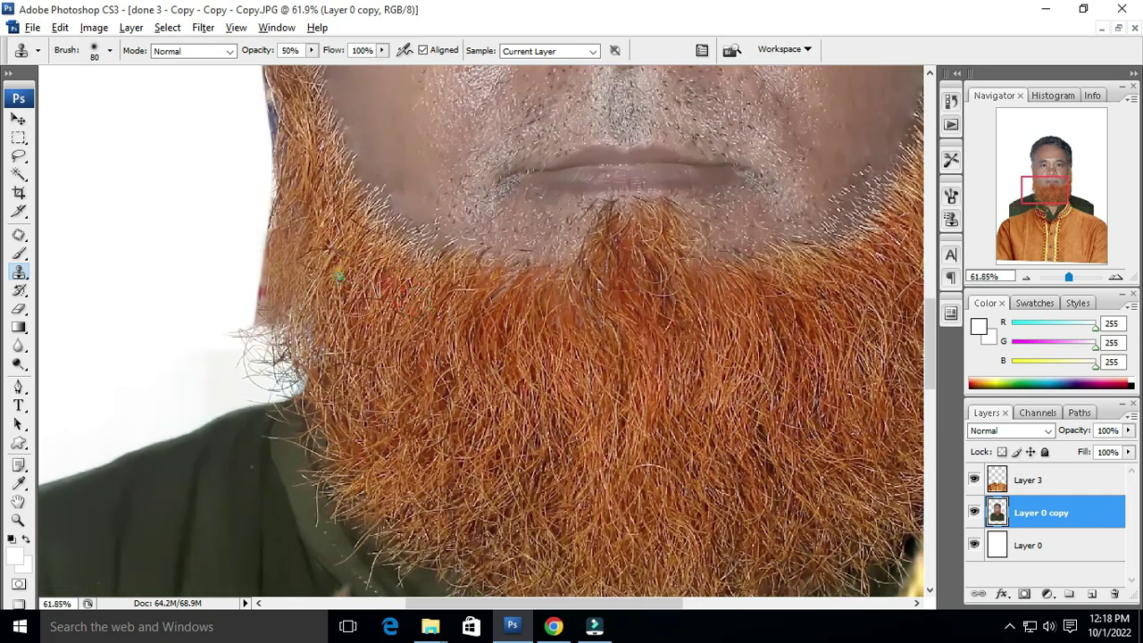
pyautogui.moveTo(264, 303); pyautogui.dragTo(257, 252)
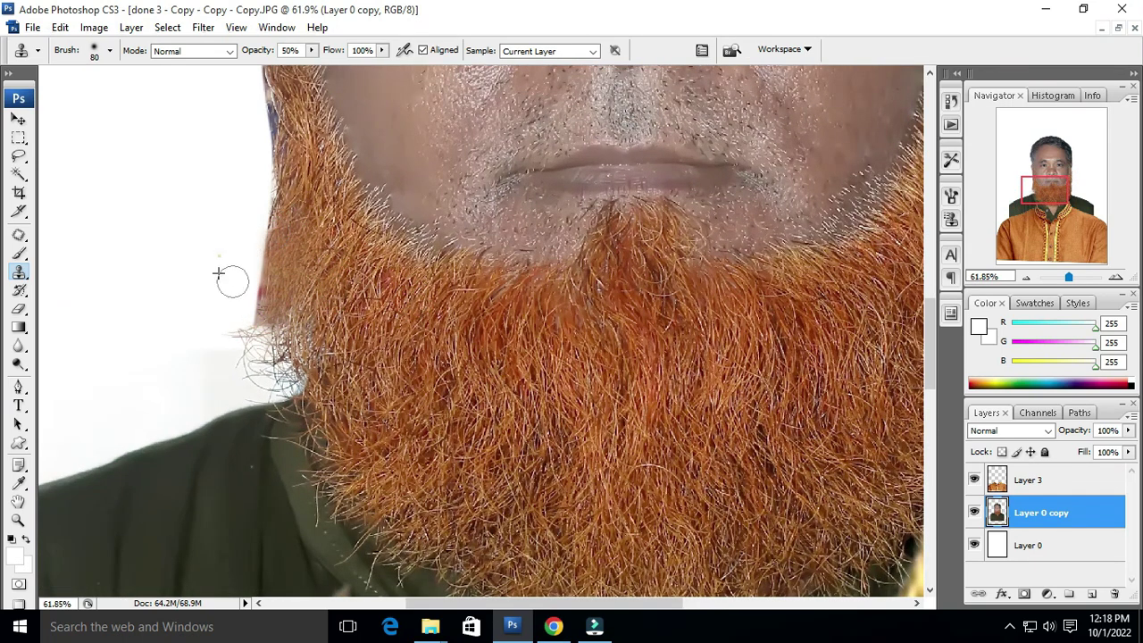
pyautogui.moveTo(251, 306); pyautogui.dragTo(238, 252)
# - Switch to the Move tool and pick a layer from the context list near the beard
pyautogui.press('v')
pyautogui.rightClick(350, 313)
pyautogui.click(375, 318)
pyautogui.click(228, 250)
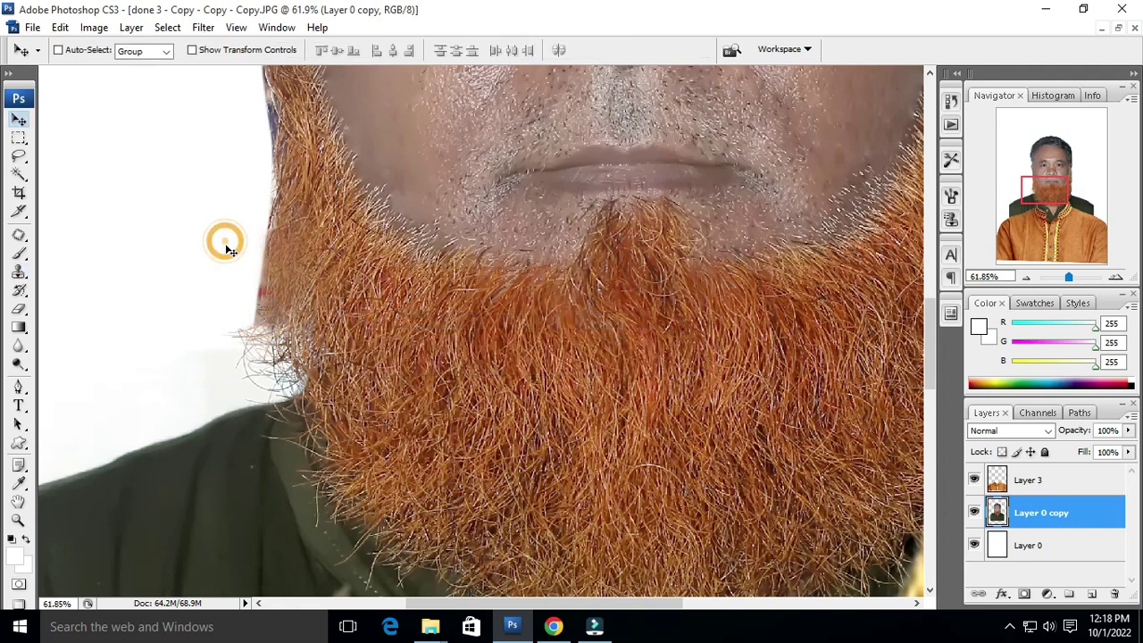
# - Set up the Eraser with a soft 100 px brush
pyautogui.press('e')
pyautogui.click(196, 275)
pyautogui.click(572, 250)
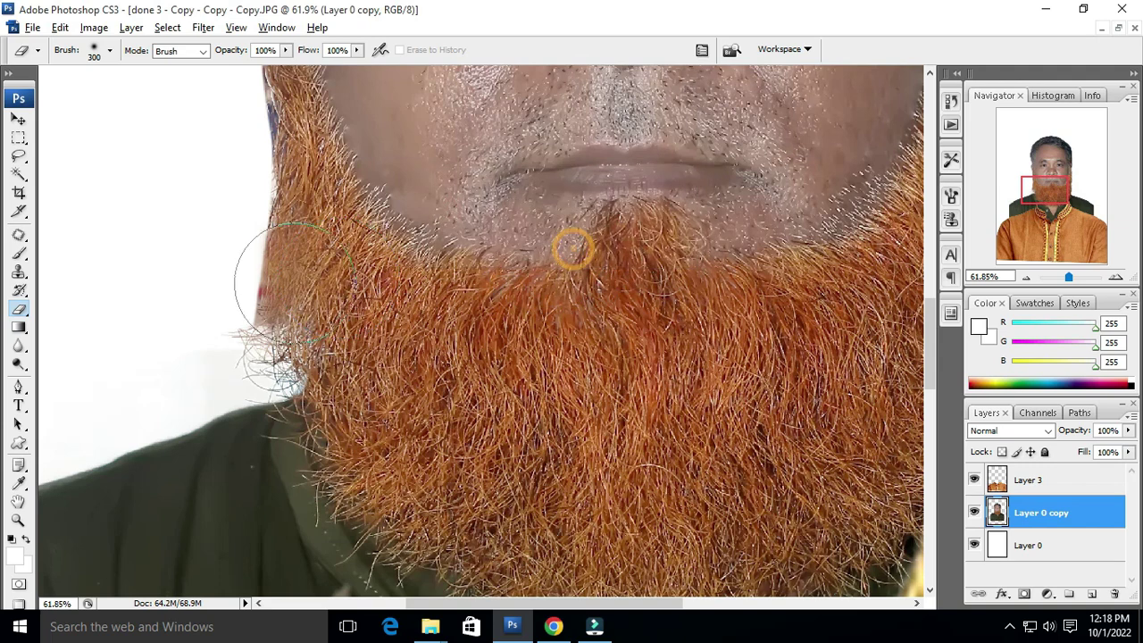
pyautogui.scroll(-1, 268, 277)
pyautogui.rightClick(22, 310)
pyautogui.click(90, 301)
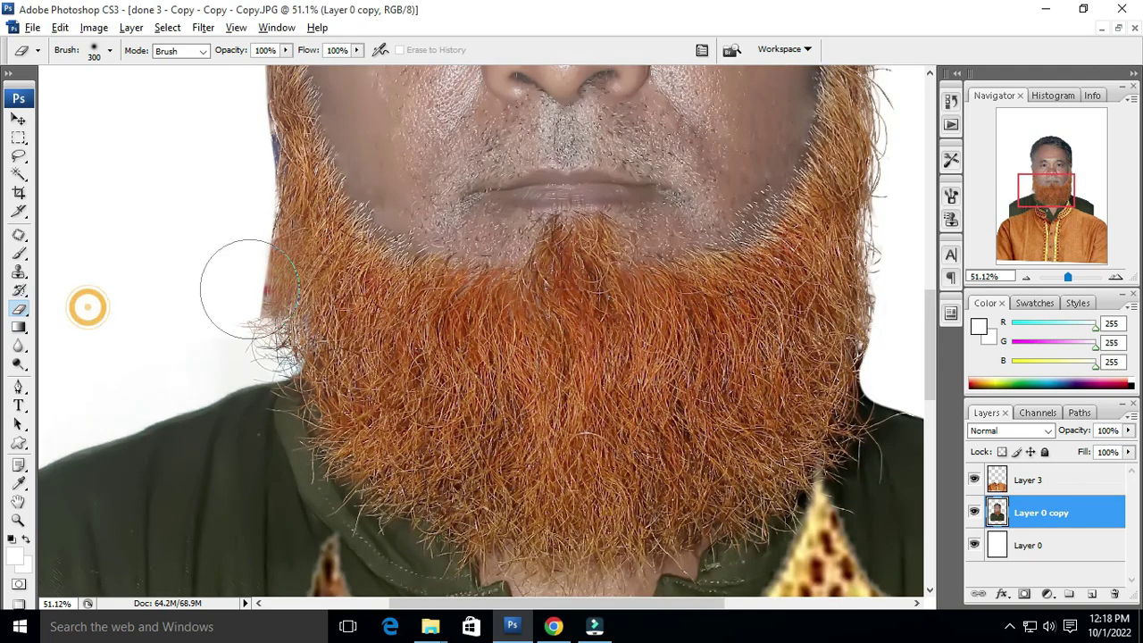
pyautogui.rightClick(214, 284)
pyautogui.scroll(-1, 262, 439)
pyautogui.doubleClick(235, 464)
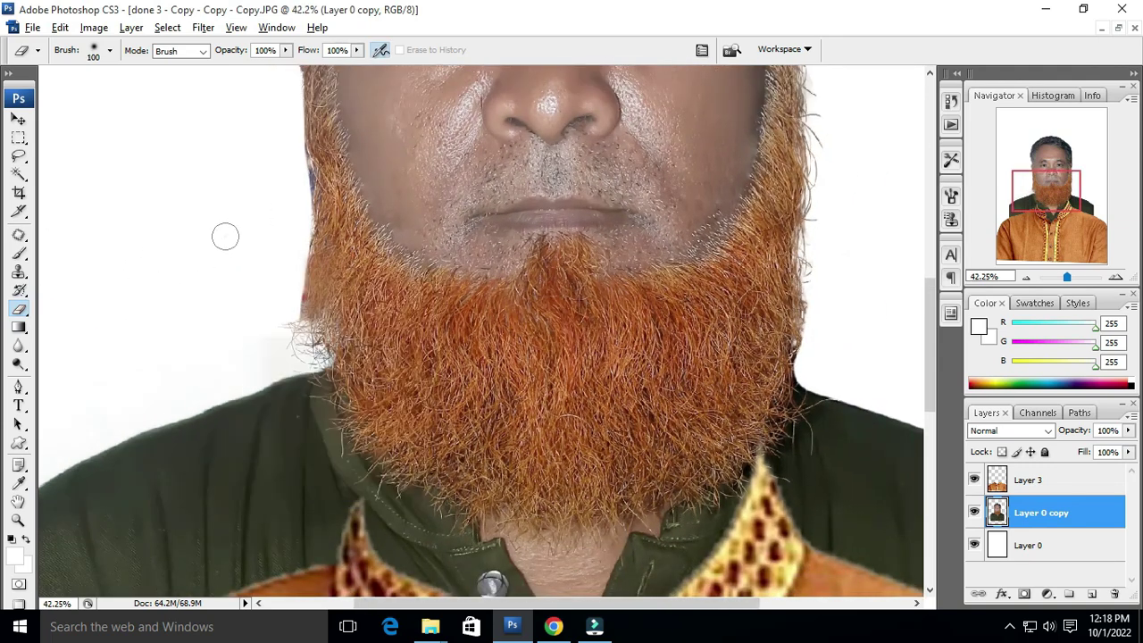
# - Erase the red speck beside the beard's left edge
pyautogui.scroll(1, 275, 314)
pyautogui.scroll(1, 283, 286)
pyautogui.moveTo(287, 314); pyautogui.dragTo(296, 280)
pyautogui.scroll(-2, 321, 196)
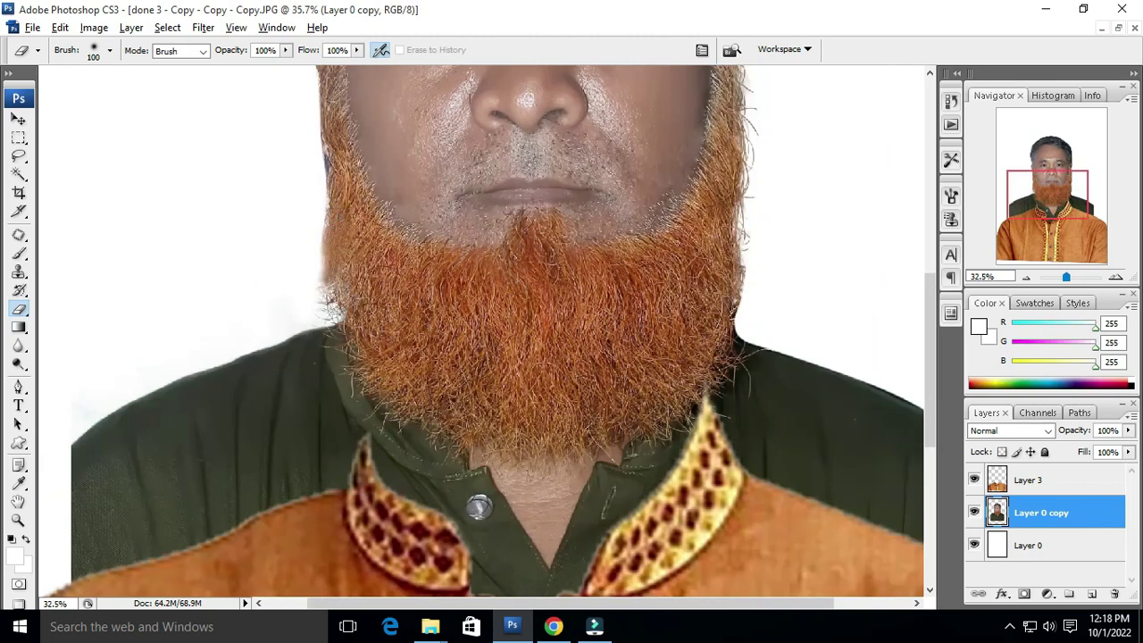
pyautogui.scroll(1, 294, 199)
pyautogui.scroll(1, 340, 175)
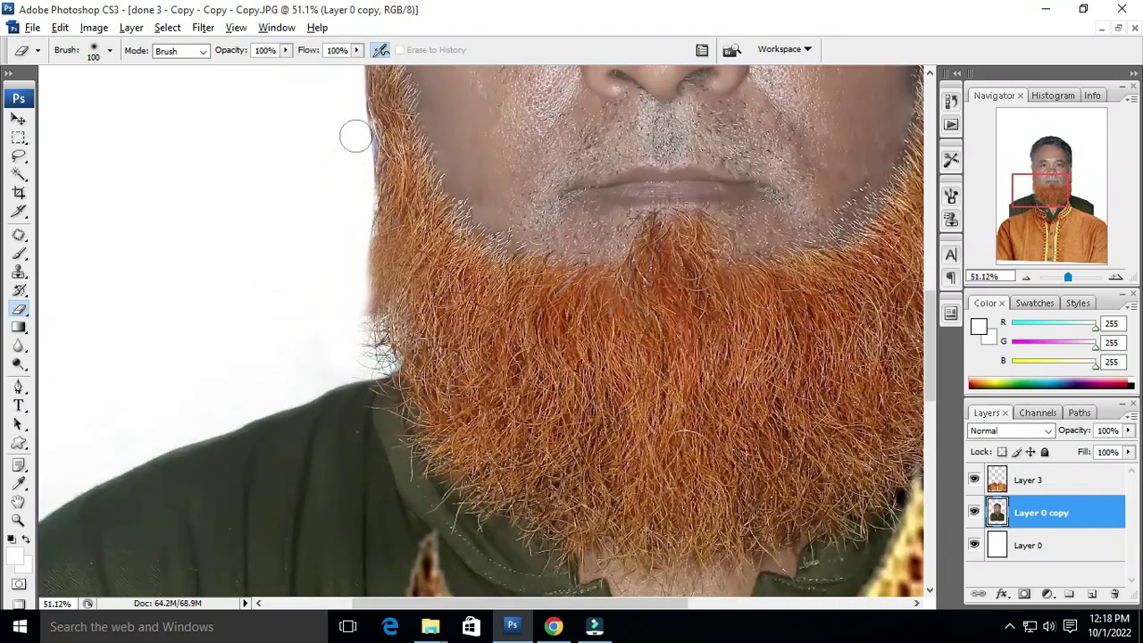
pyautogui.hscroll(5, 205, 288)
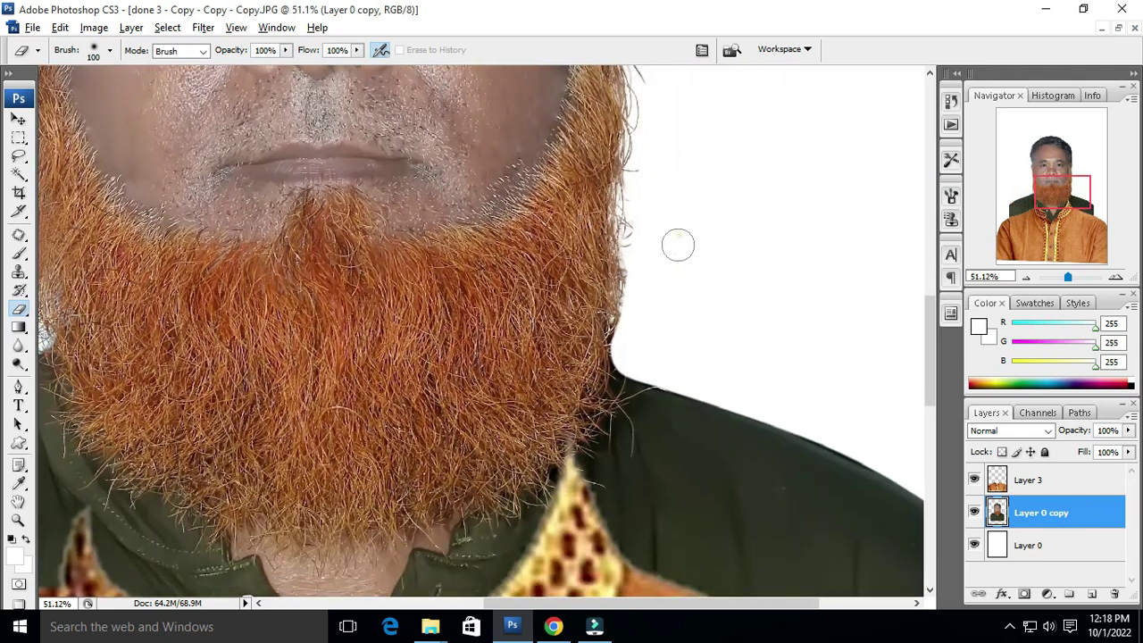
pyautogui.scroll(2, 677, 245)
pyautogui.scroll(3, 661, 209)
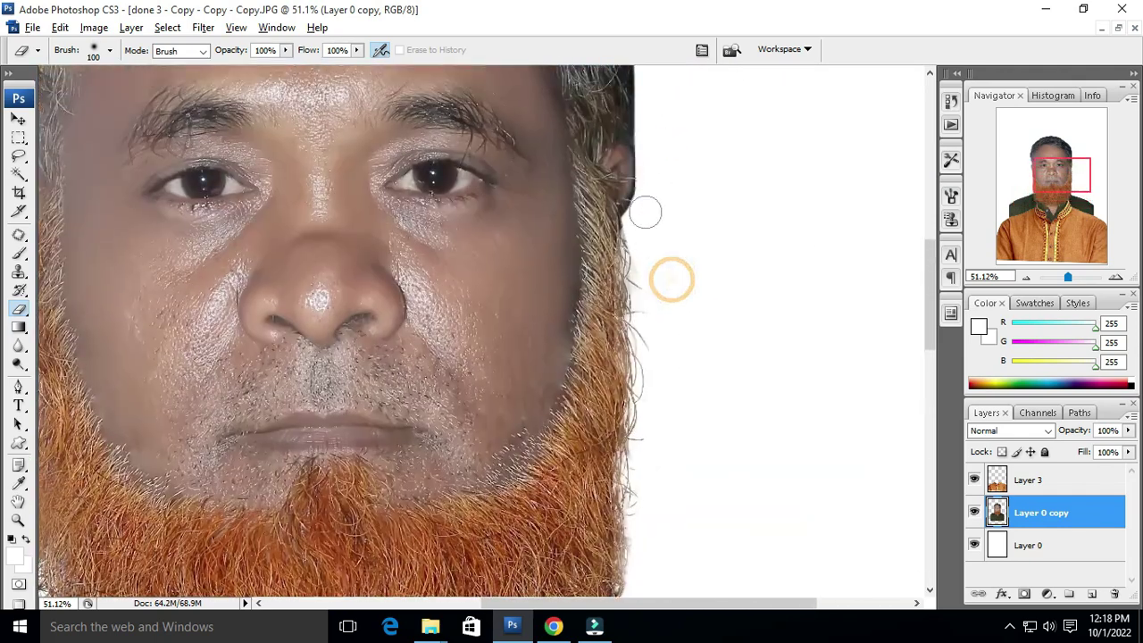
pyautogui.scroll(2, 646, 213)
# - Fit the whole image in the window and return to the Move tool
pyautogui.hotkey('ctrl', '0')
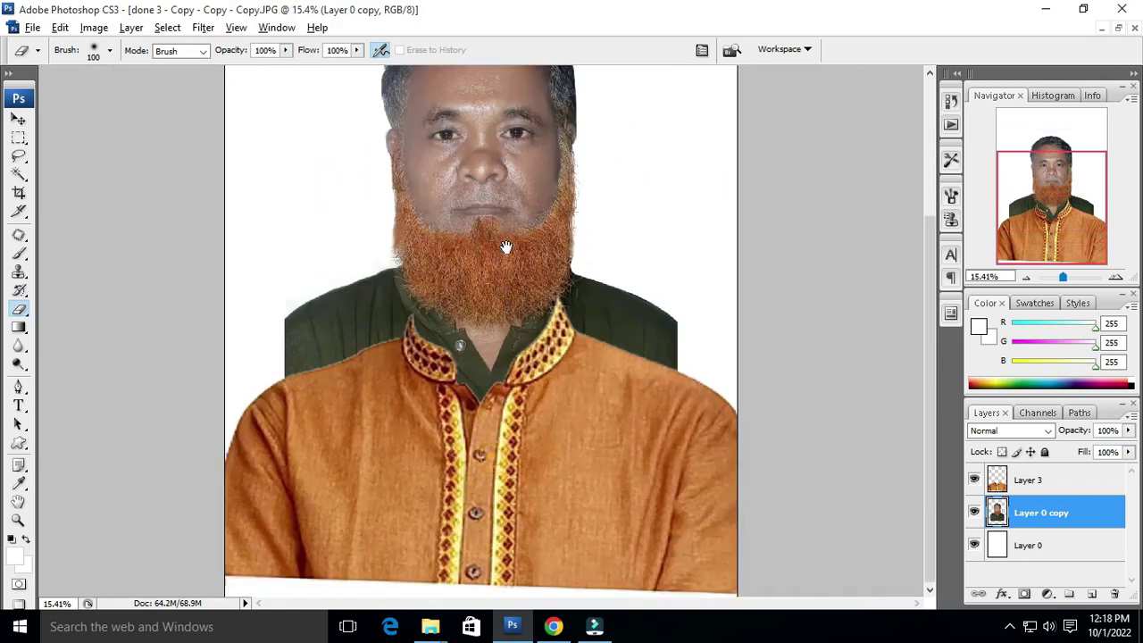
pyautogui.scroll(2, 505, 247)
pyautogui.press('c')
pyautogui.press('v')
pyautogui.click(478, 274)
pyautogui.scroll(1, 327, 204)
pyautogui.scroll(1, 317, 169)
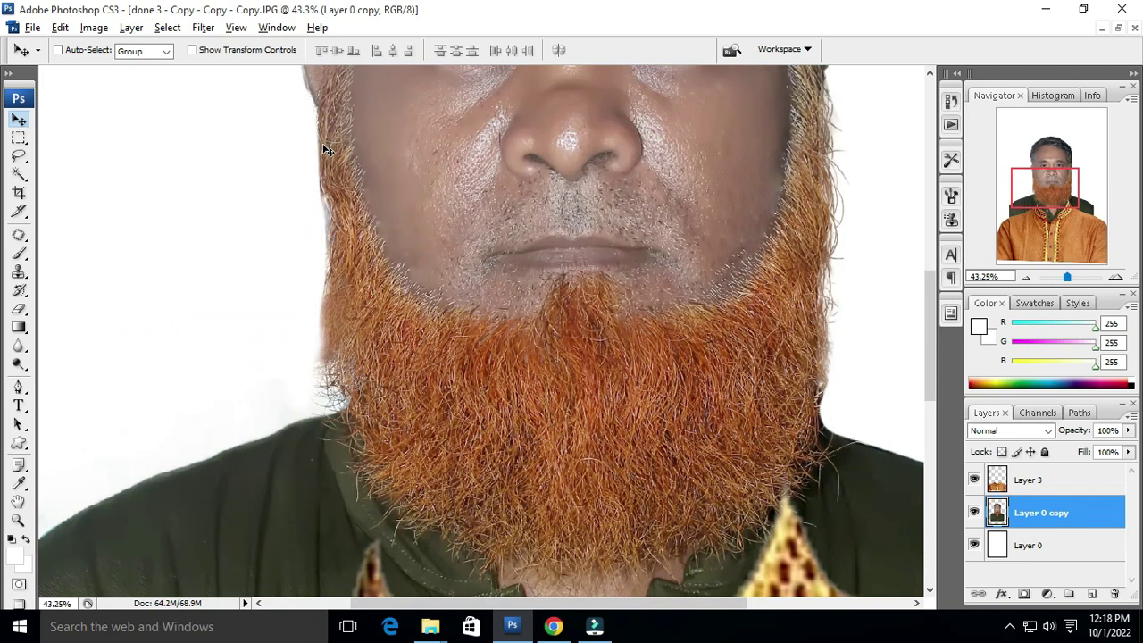
# - With the Pen tool, trace the beard from its left edge, under the mouth and up the right side
pyautogui.press('p')
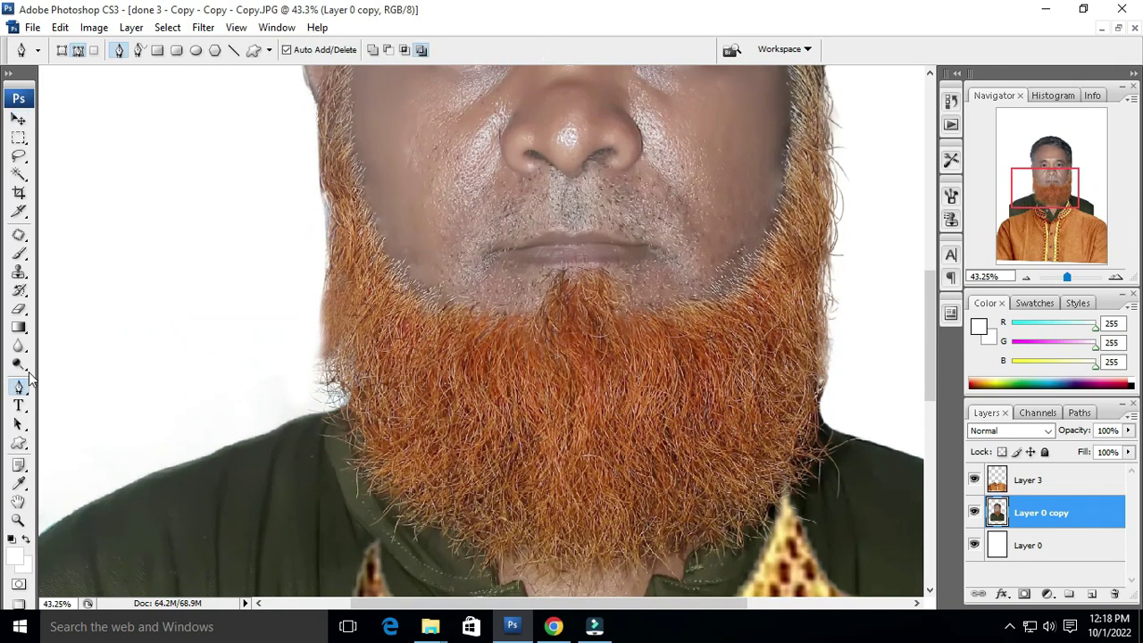
pyautogui.click(376, 234)
pyautogui.scroll(-1, 374, 208)
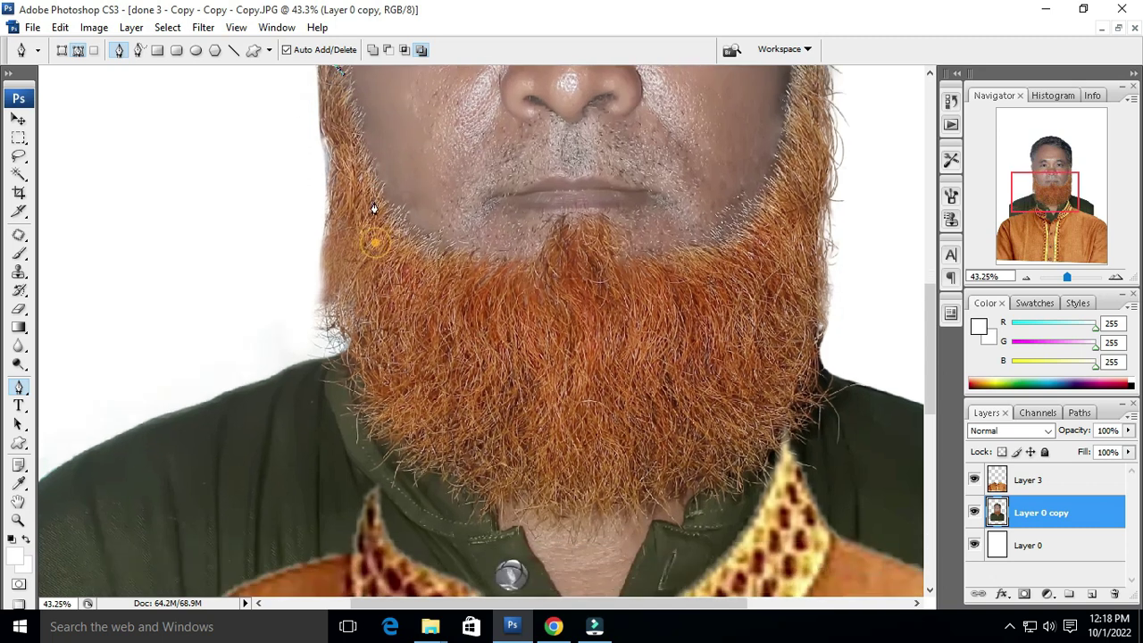
pyautogui.moveTo(605, 328); pyautogui.dragTo(589, 319)
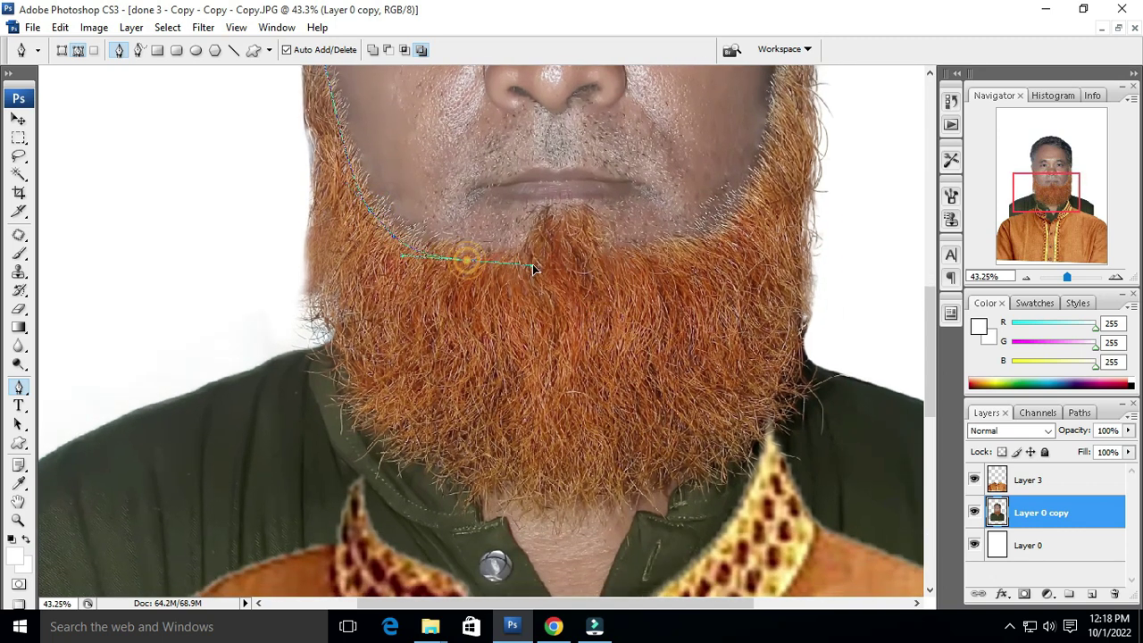
pyautogui.moveTo(665, 264); pyautogui.dragTo(601, 299)
pyautogui.moveTo(696, 161); pyautogui.dragTo(709, 288)
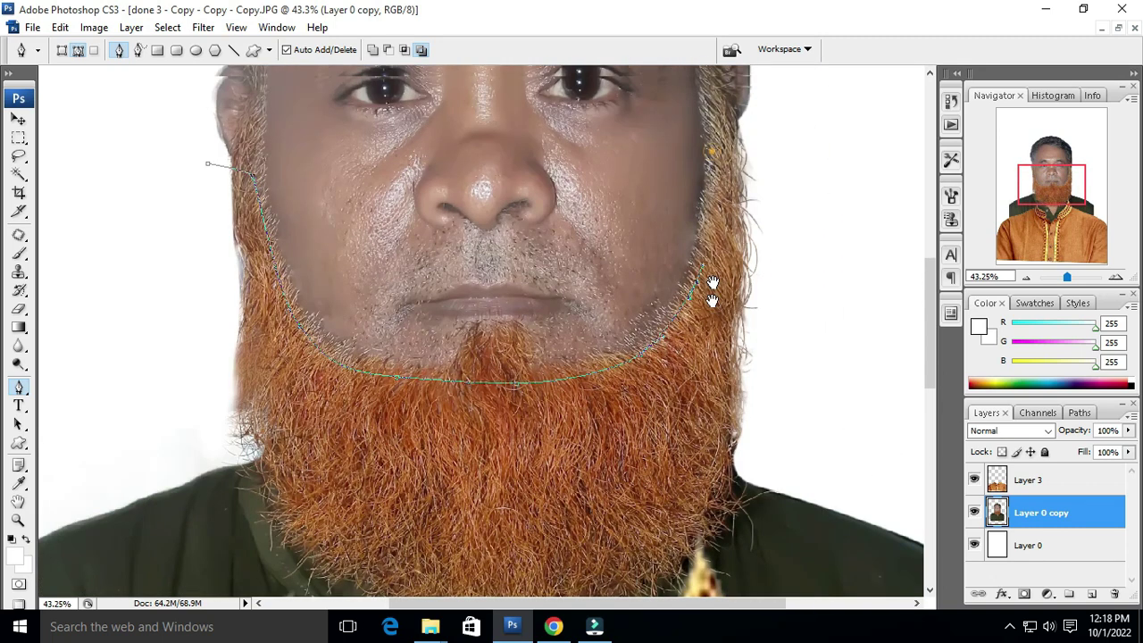
pyautogui.click(708, 245)
pyautogui.moveTo(757, 375); pyautogui.dragTo(778, 268)
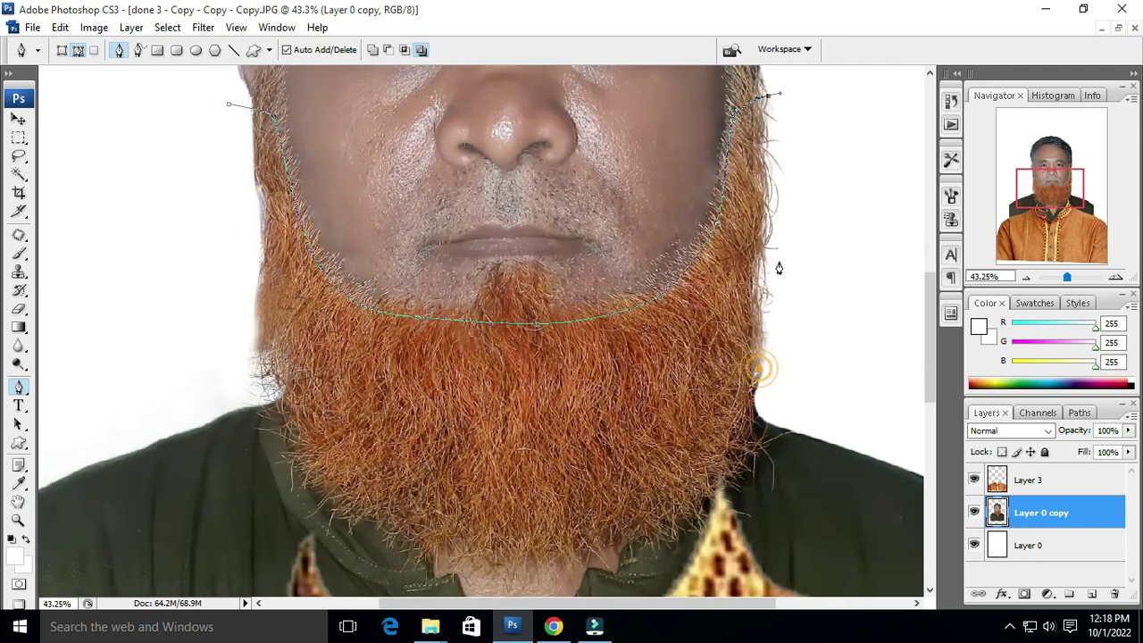
# - Continue the path along the beard's bottom and up its left edge, closing it at the start point
pyautogui.keyDown('alt'); pyautogui.scroll(5, 773, 304); pyautogui.keyUp('alt')
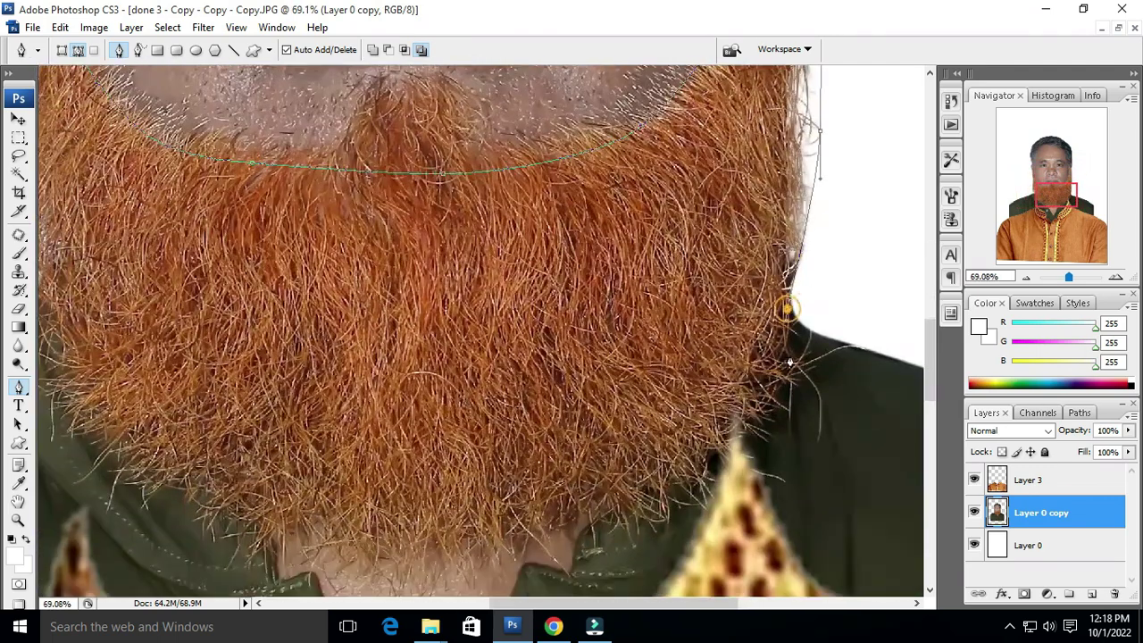
pyautogui.scroll(-3, 782, 366)
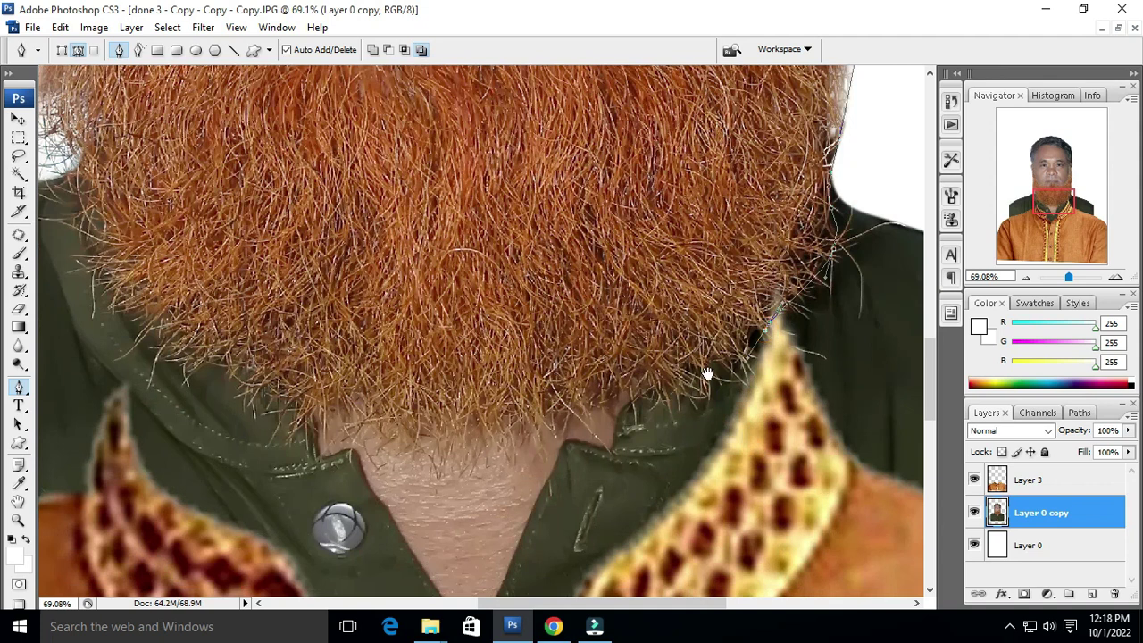
pyautogui.hscroll(-1, 706, 370)
pyautogui.hscroll(-1, 678, 375)
pyautogui.hscroll(-1, 634, 389)
pyautogui.hscroll(-1, 536, 388)
pyautogui.moveTo(540, 379); pyautogui.dragTo(518, 374)
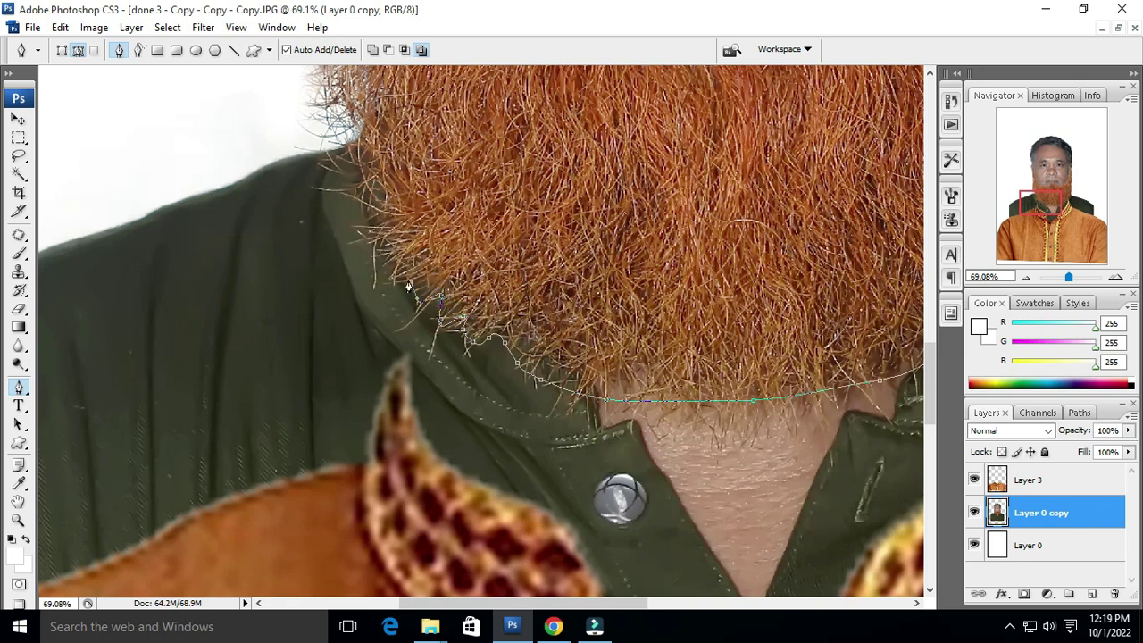
pyautogui.click(379, 254)
pyautogui.click(374, 222)
pyautogui.moveTo(375, 209); pyautogui.dragTo(391, 278)
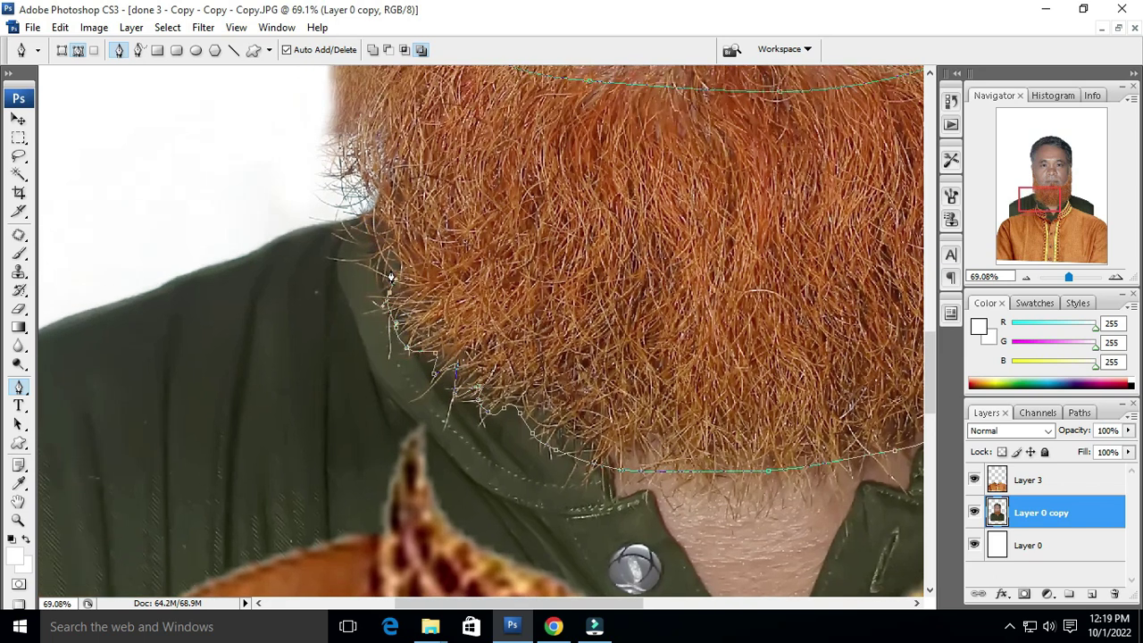
pyautogui.scroll(1, 329, 196)
pyautogui.scroll(1, 327, 169)
pyautogui.click(334, 262)
pyautogui.scroll(1, 334, 223)
pyautogui.scroll(1, 337, 241)
pyautogui.click(339, 286)
pyautogui.scroll(3, 342, 256)
pyautogui.click(328, 337)
pyautogui.click(312, 247)
pyautogui.scroll(-1, 311, 248)
pyautogui.scroll(-3, 422, 265)
pyautogui.scroll(-1, 422, 265)
# - Turn the beard path into a selection, copy it to Layer 4, and drag it over the chin
pyautogui.hotkey('ctrl', 'Return')
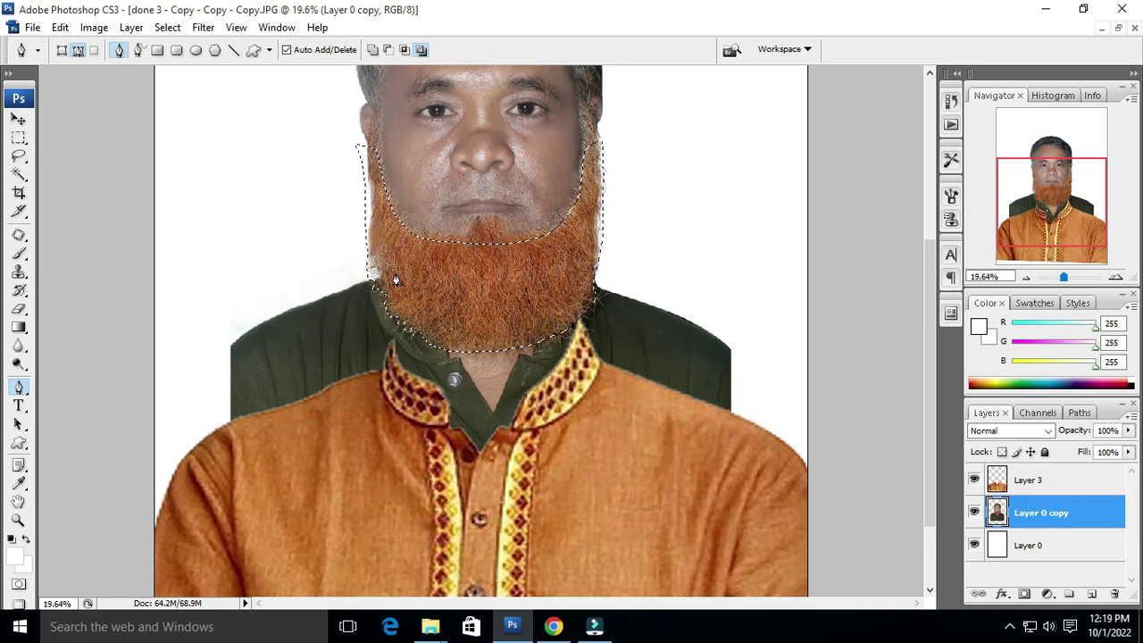
pyautogui.hotkey('ctrl', 'j')
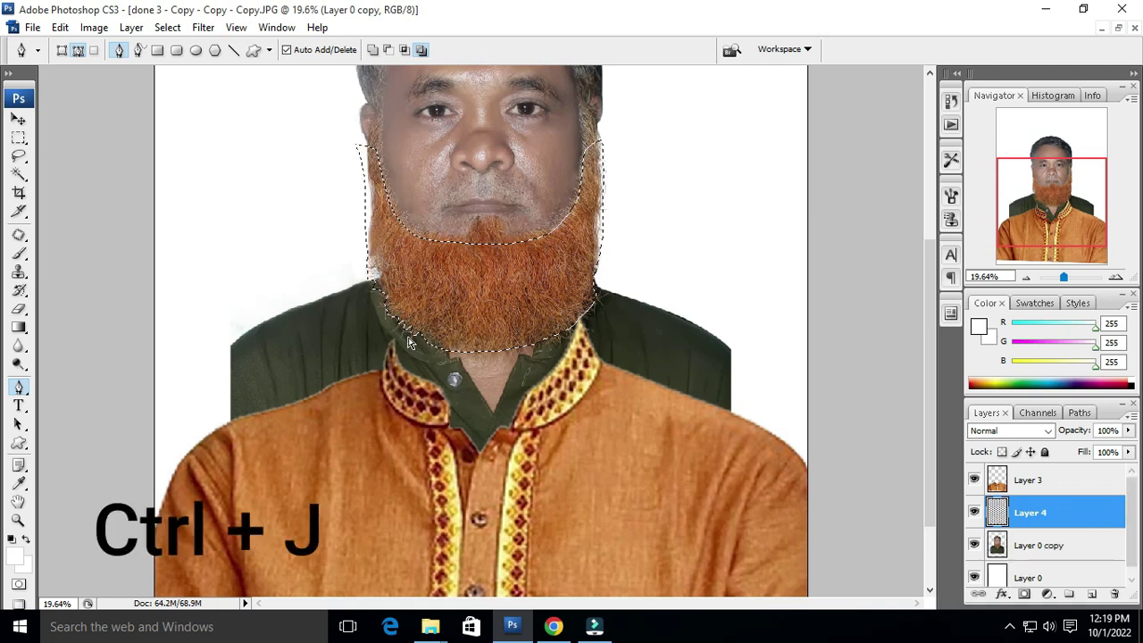
pyautogui.press('v')
pyautogui.moveTo(467, 289); pyautogui.dragTo(634, 268)
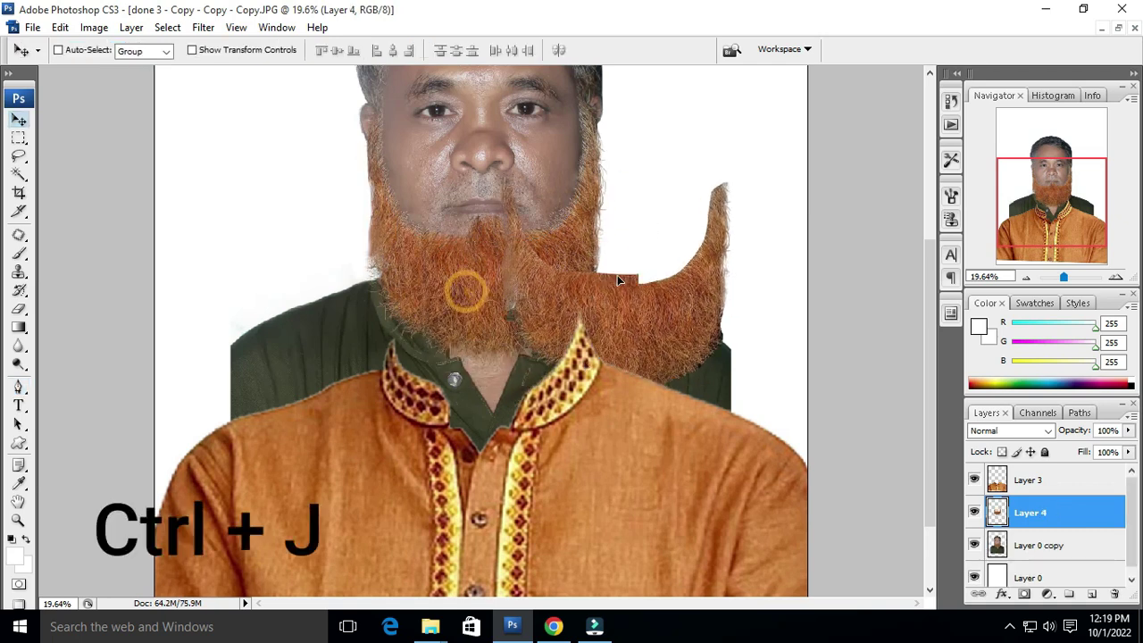
pyautogui.moveTo(506, 284)
pyautogui.mouseDown()
pyautogui.moveTo(462, 322)
pyautogui.moveTo(477, 319)
pyautogui.mouseUp()
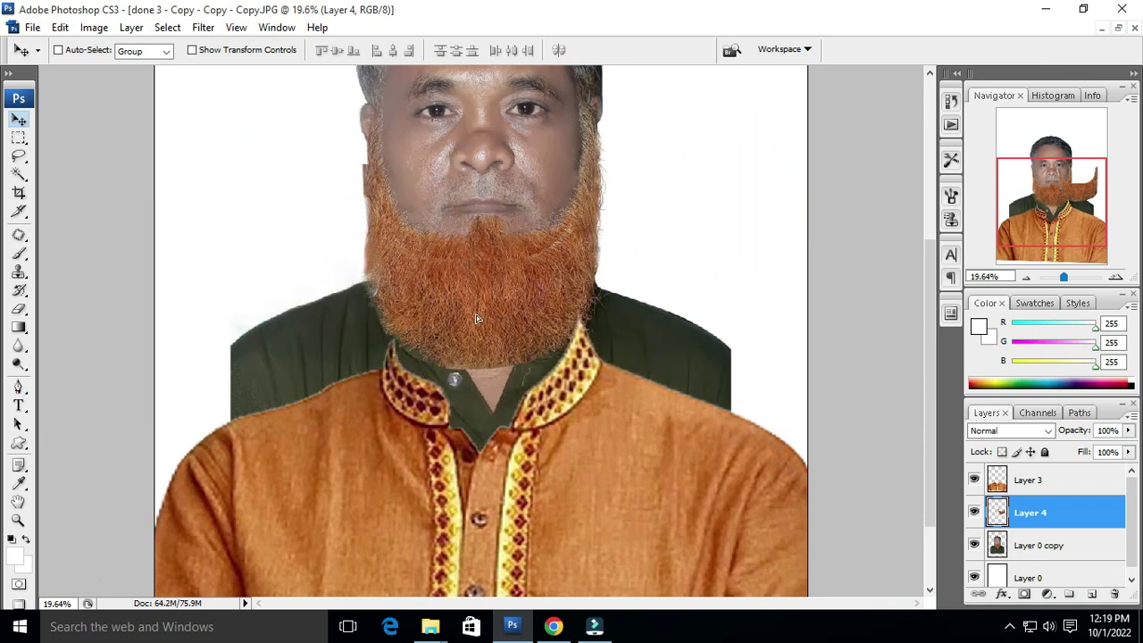
# - Move the Layer 3 shirt up the body and stack the beard Layer 4 above it
pyautogui.rightClick(566, 410)
pyautogui.click(594, 421)
pyautogui.moveTo(585, 433); pyautogui.dragTo(572, 356)
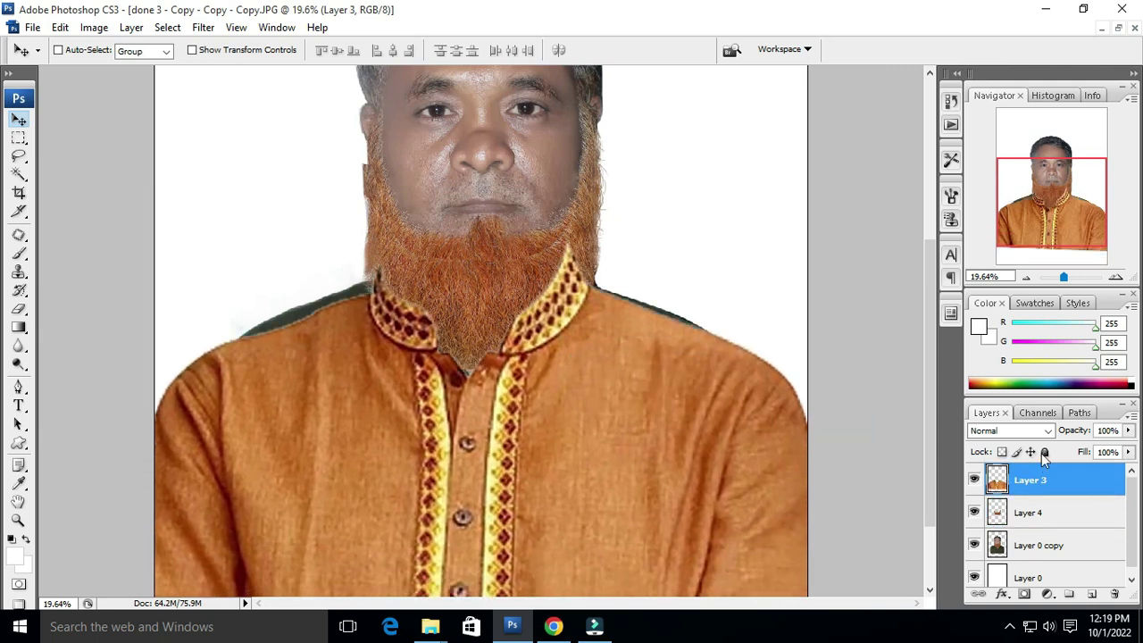
pyautogui.click(1041, 513)
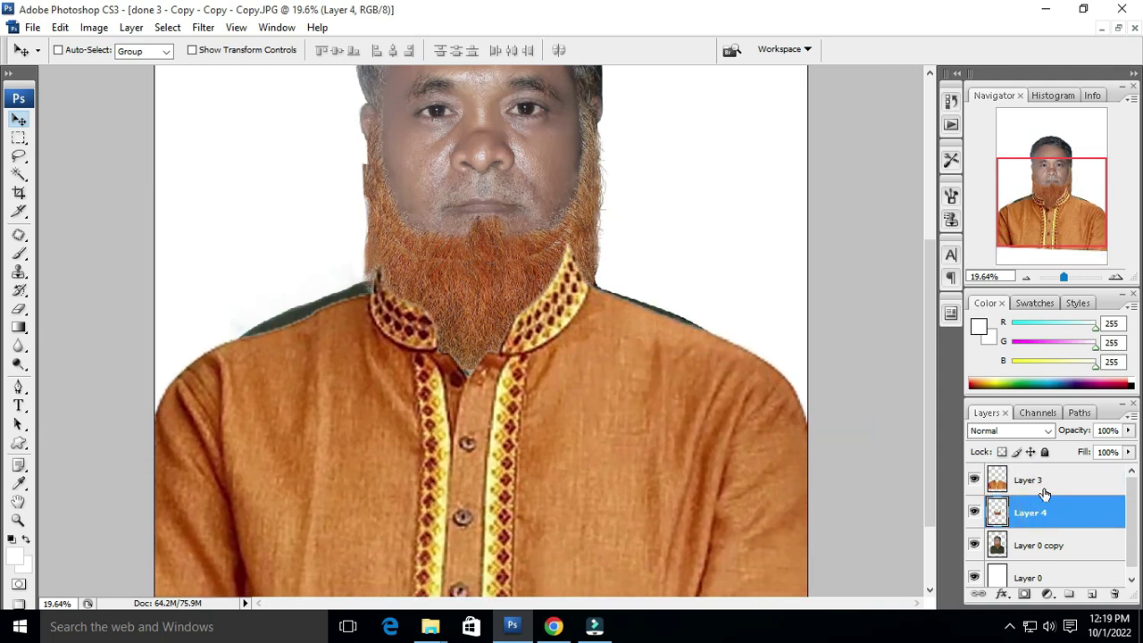
pyautogui.moveTo(1046, 510); pyautogui.dragTo(1041, 483)
pyautogui.moveTo(1051, 531); pyautogui.dragTo(1045, 483)
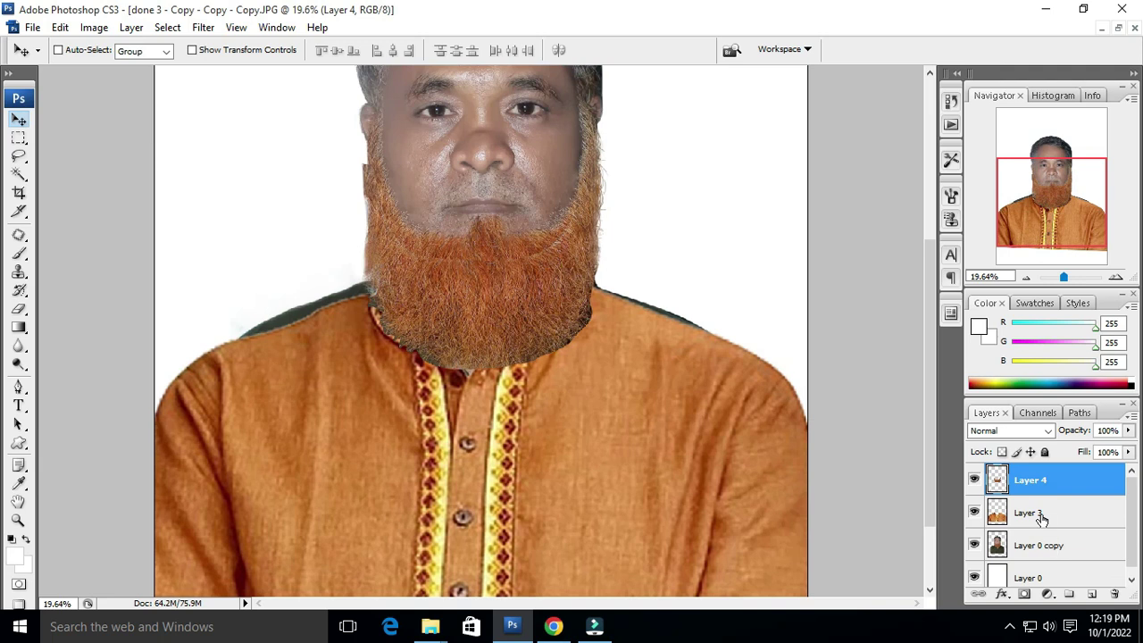
# - Nudge the beard layer up and settle it at the chin to reveal the collar
pyautogui.rightClick(527, 308)
pyautogui.click(536, 301)
pyautogui.moveTo(535, 304); pyautogui.dragTo(492, 274)
pyautogui.scroll(2, 520, 286)
pyautogui.scroll(2, 500, 278)
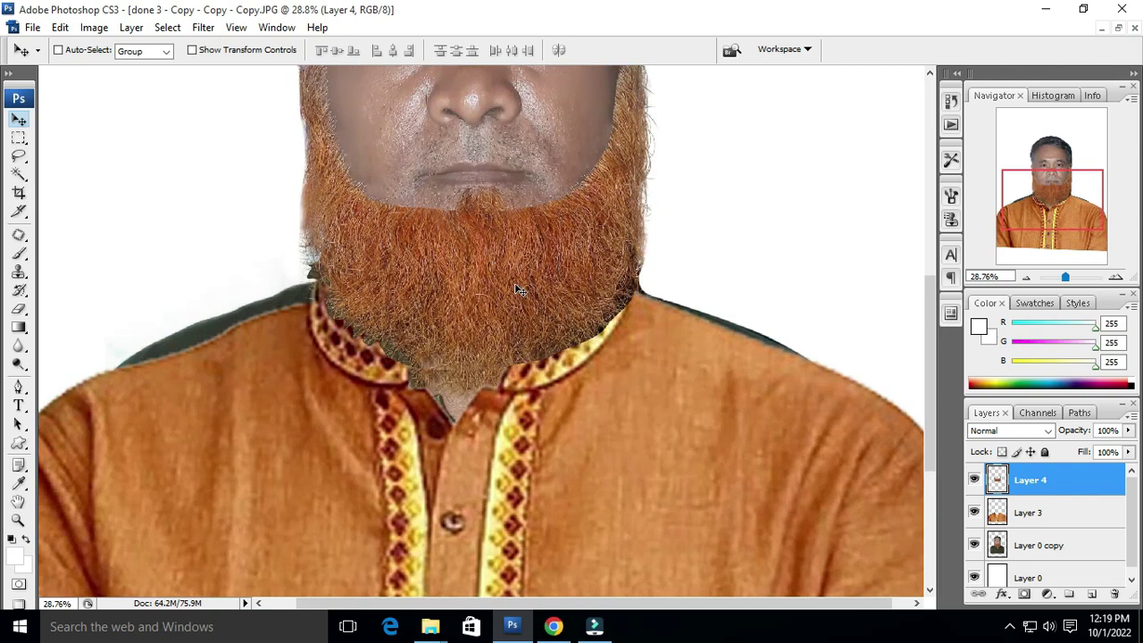
pyautogui.scroll(-2, 511, 291)
pyautogui.scroll(-1, 496, 288)
pyautogui.moveTo(495, 281); pyautogui.dragTo(500, 300)
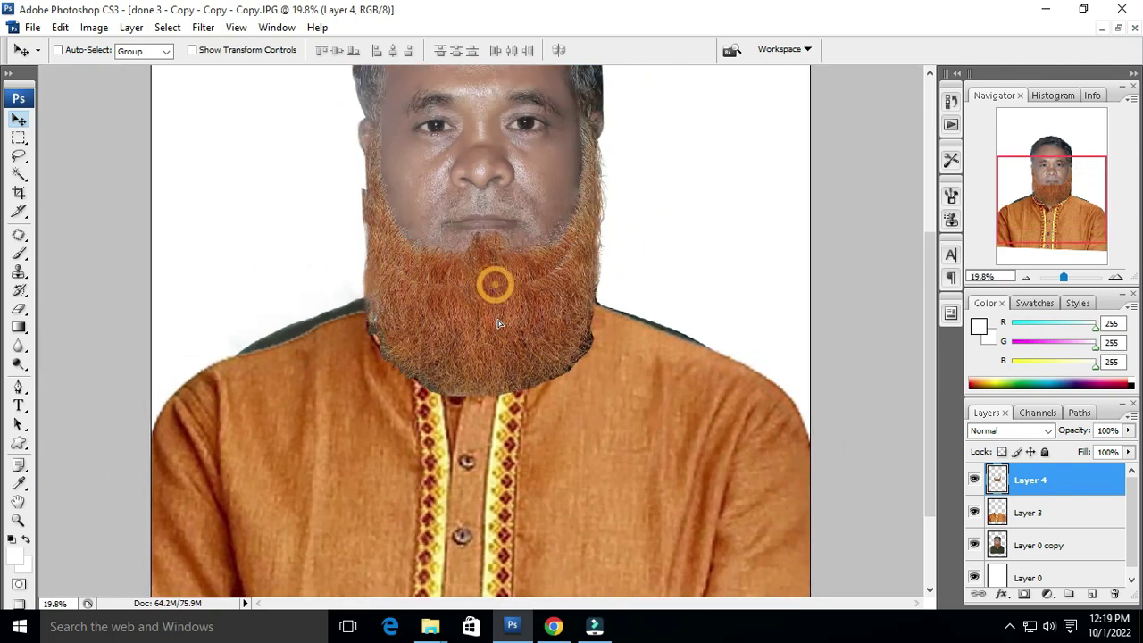
pyautogui.scroll(-2, 501, 299)
# - Raise the Layer 3 shirt so its collar sits just under the beard
pyautogui.rightClick(557, 497)
pyautogui.click(581, 503)
pyautogui.moveTo(586, 437); pyautogui.dragTo(587, 407)
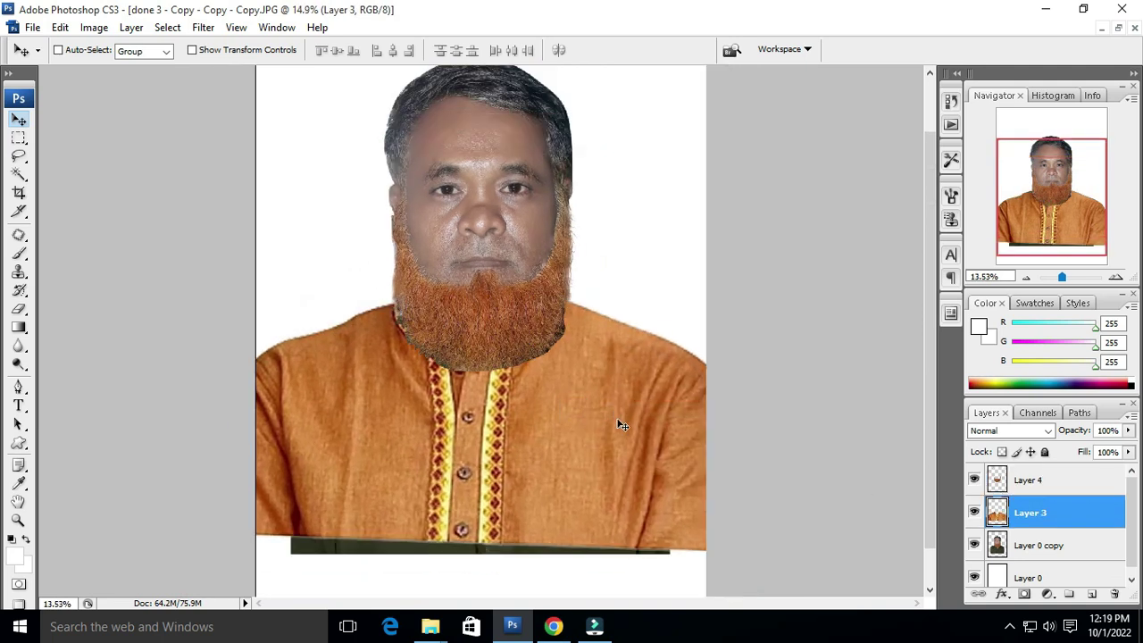
pyautogui.scroll(5, 625, 415)
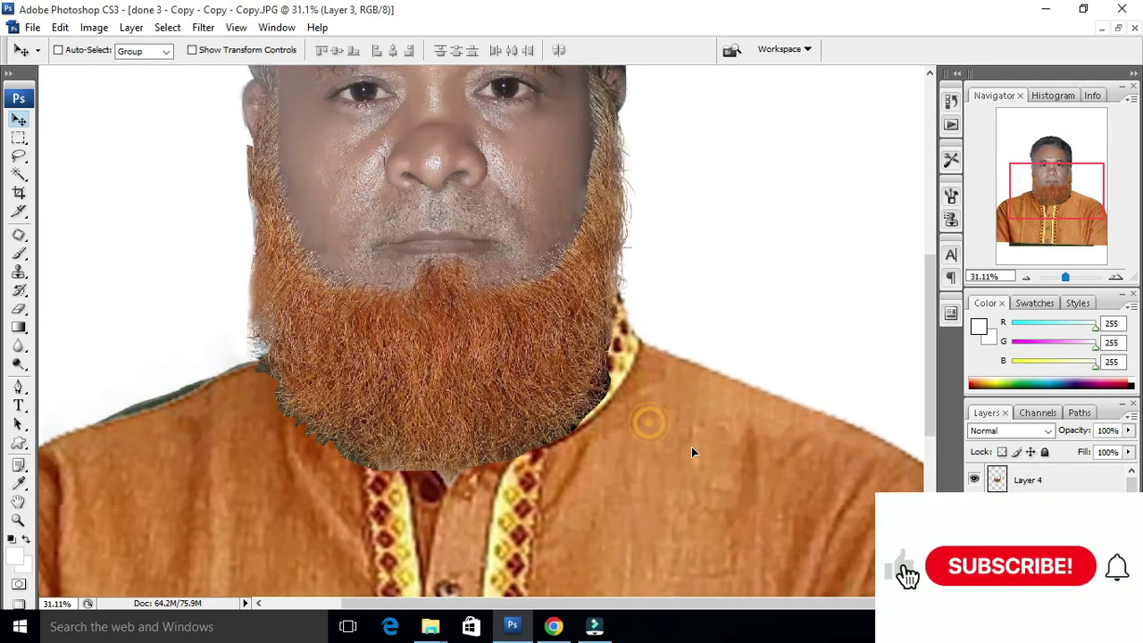
pyautogui.scroll(-1, 665, 429)
pyautogui.scroll(-5, 616, 407)
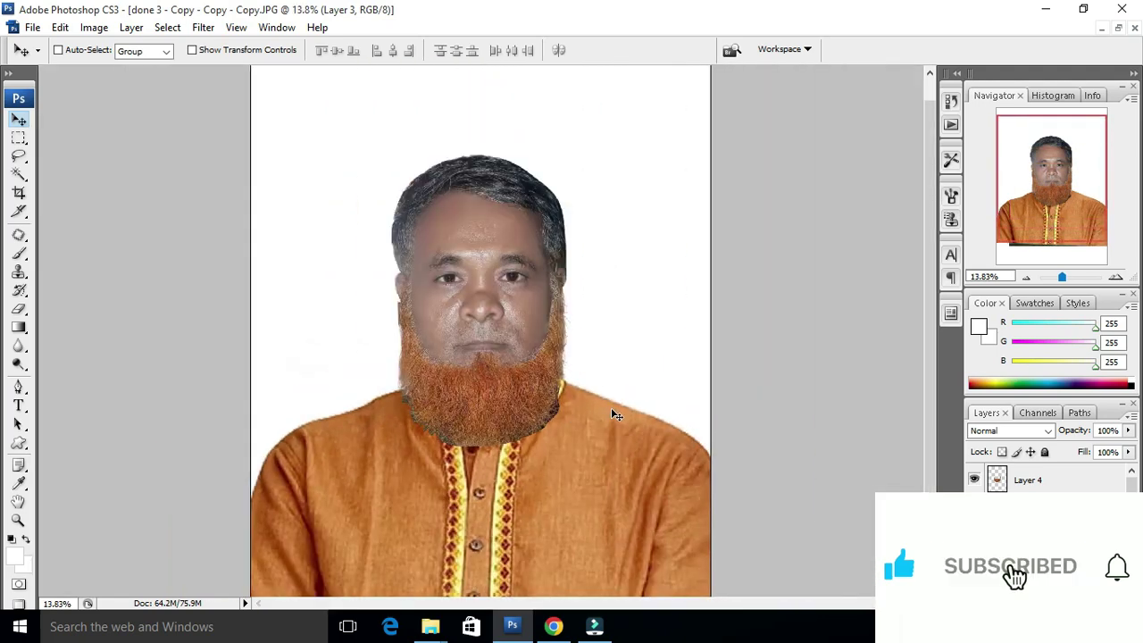
pyautogui.scroll(6, 362, 411)
pyautogui.scroll(1, 322, 375)
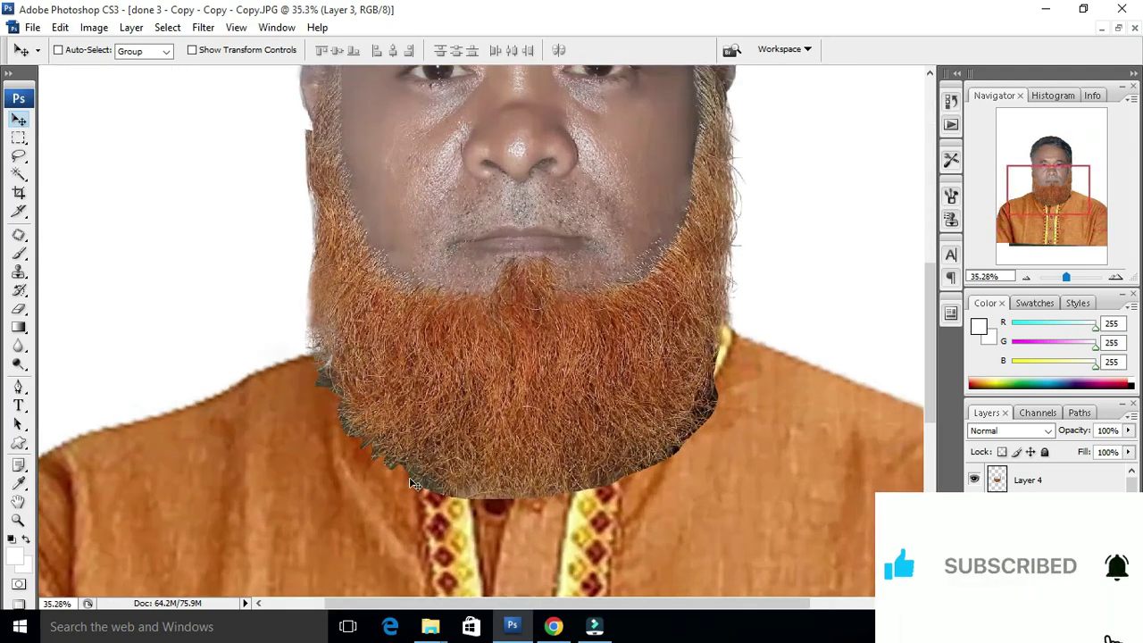
pyautogui.scroll(-2, 411, 460)
pyautogui.scroll(-1, 683, 375)
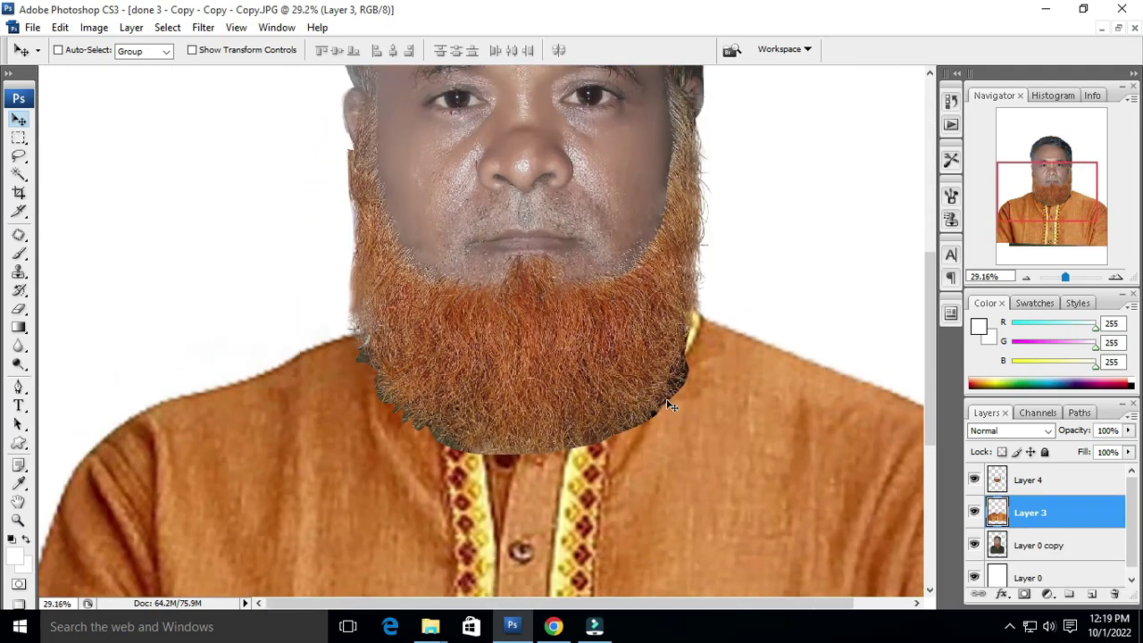
pyautogui.rightClick(545, 370)
# - Magic-wand the beard on Layer 4, feather it 2 px, then deselect and fit the image
pyautogui.click(577, 380)
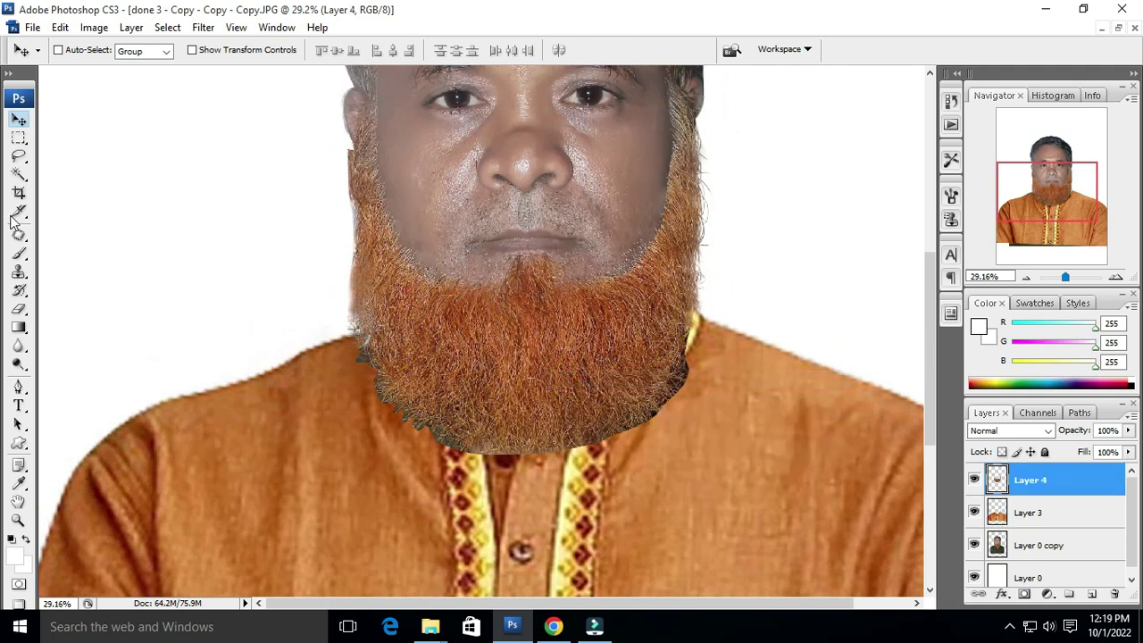
pyautogui.click(19, 174)
pyautogui.click(353, 369)
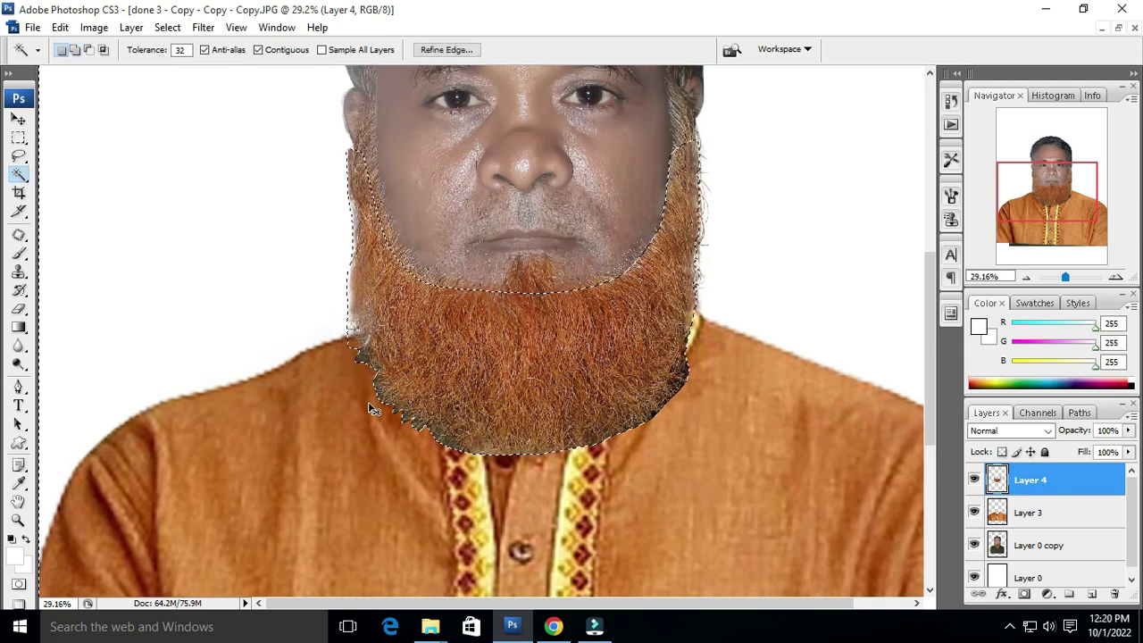
pyautogui.hotkey('ctrl', 'alt', 'd')
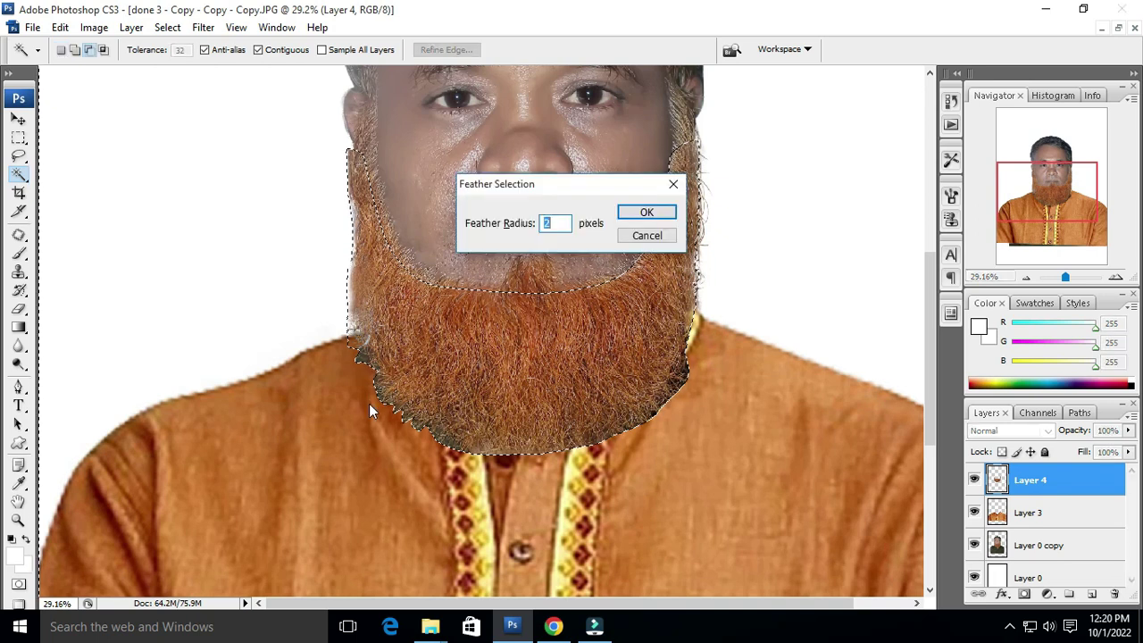
pyautogui.press('Return')
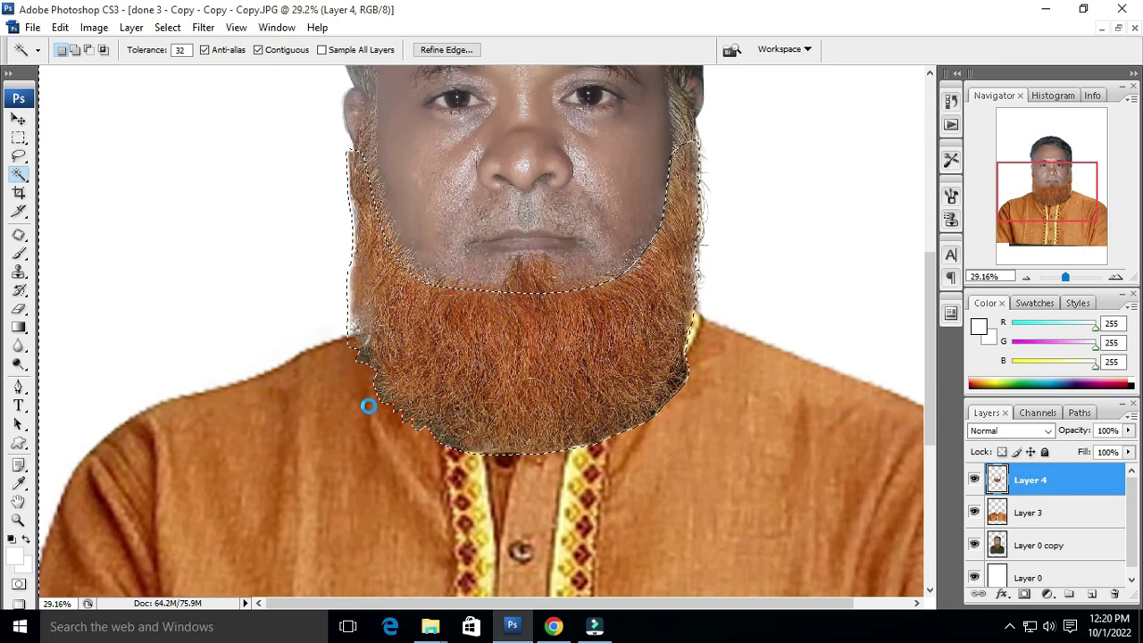
pyautogui.hotkey('ctrl', 'd')
pyautogui.hotkey('ctrl', '0')
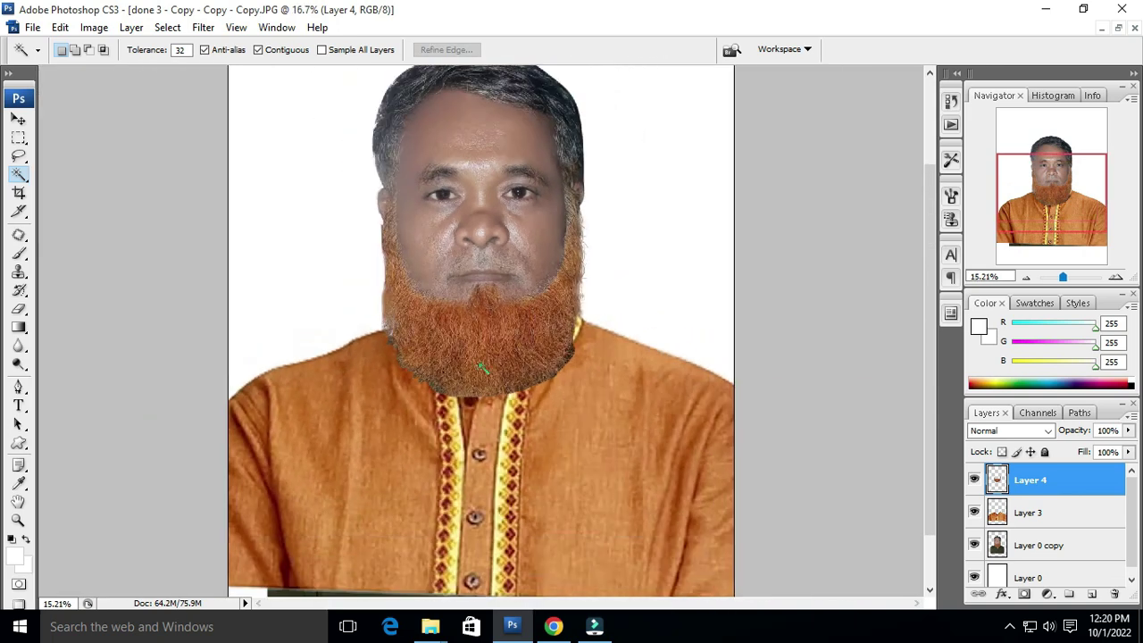
pyautogui.scroll(3, 259, 571)
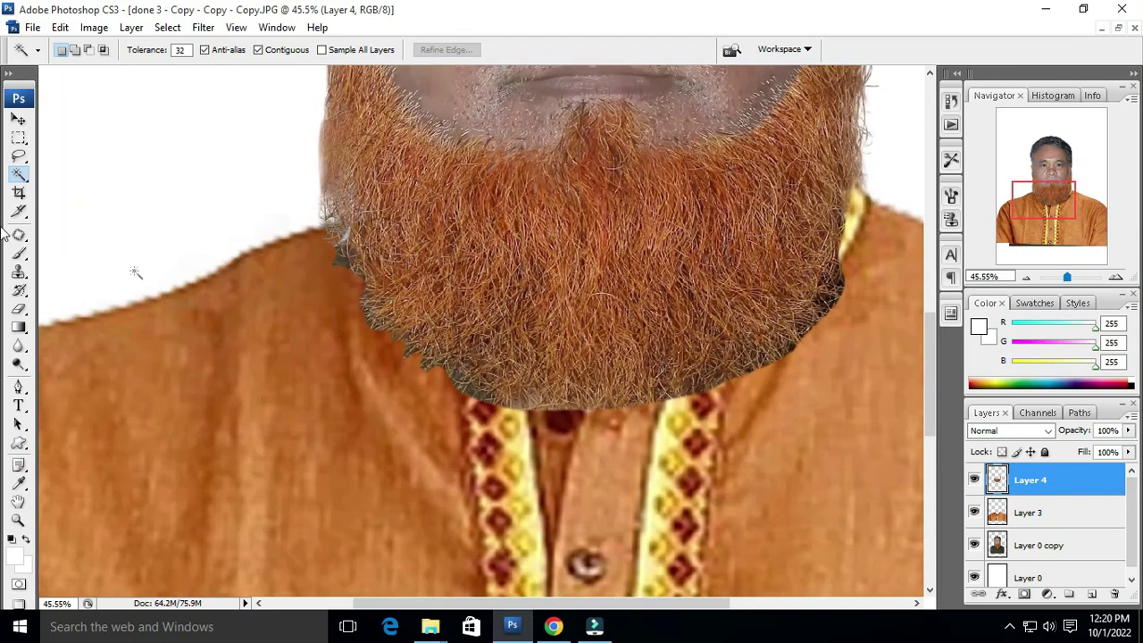
# - Switch to the Eraser with a soft 150 px brush
pyautogui.press('e')
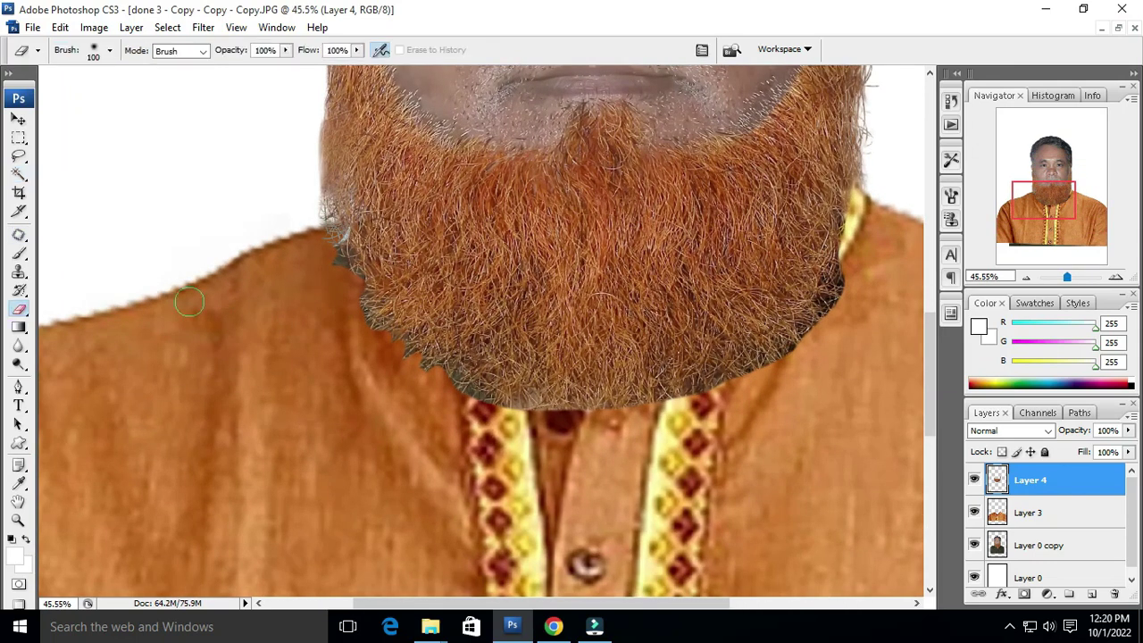
pyautogui.rightClick(266, 298)
pyautogui.click(291, 488)
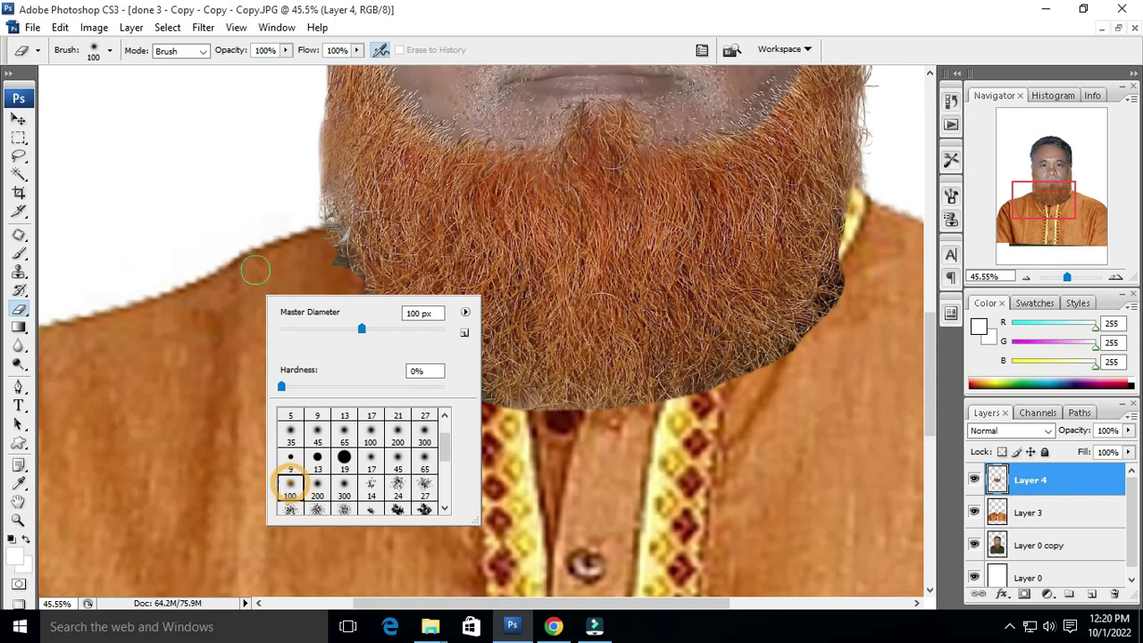
pyautogui.click(254, 264)
pyautogui.click(308, 313)
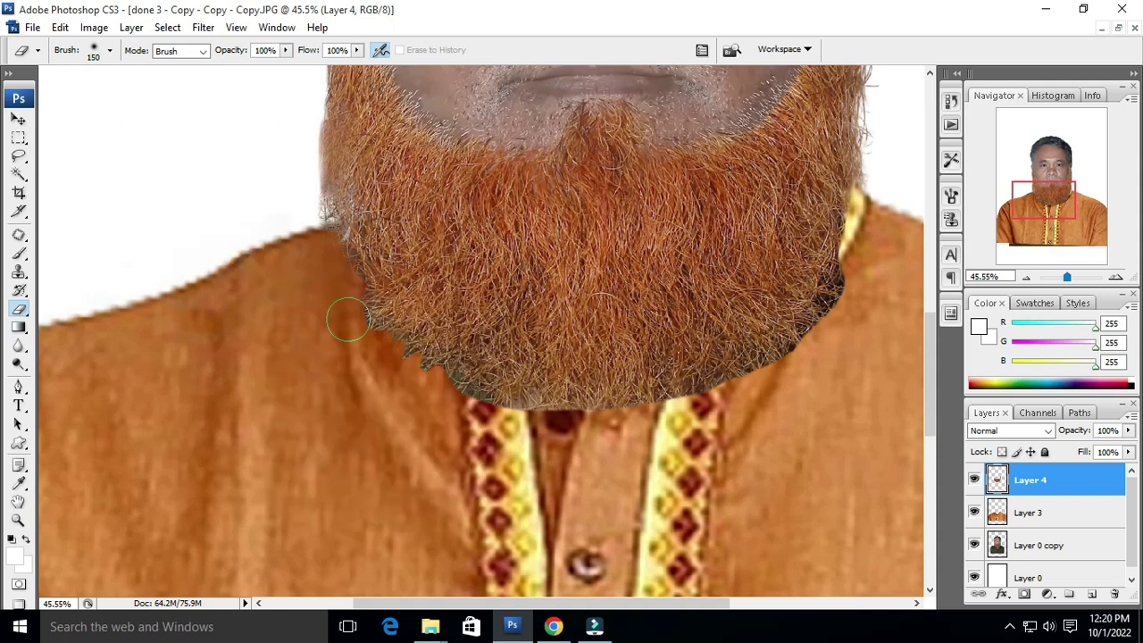
# - Erase along the beard's lower-left, bottom and right edges above the collar, then zoom out
pyautogui.moveTo(487, 446); pyautogui.dragTo(448, 393)
pyautogui.moveTo(525, 385); pyautogui.dragTo(483, 383)
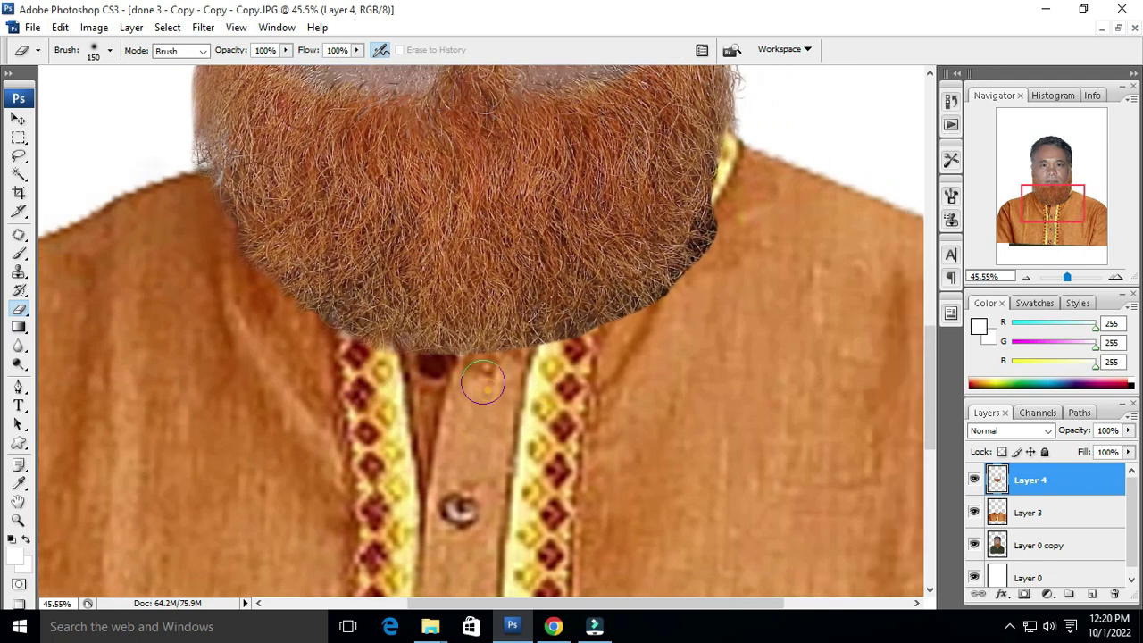
pyautogui.moveTo(557, 354); pyautogui.dragTo(492, 369)
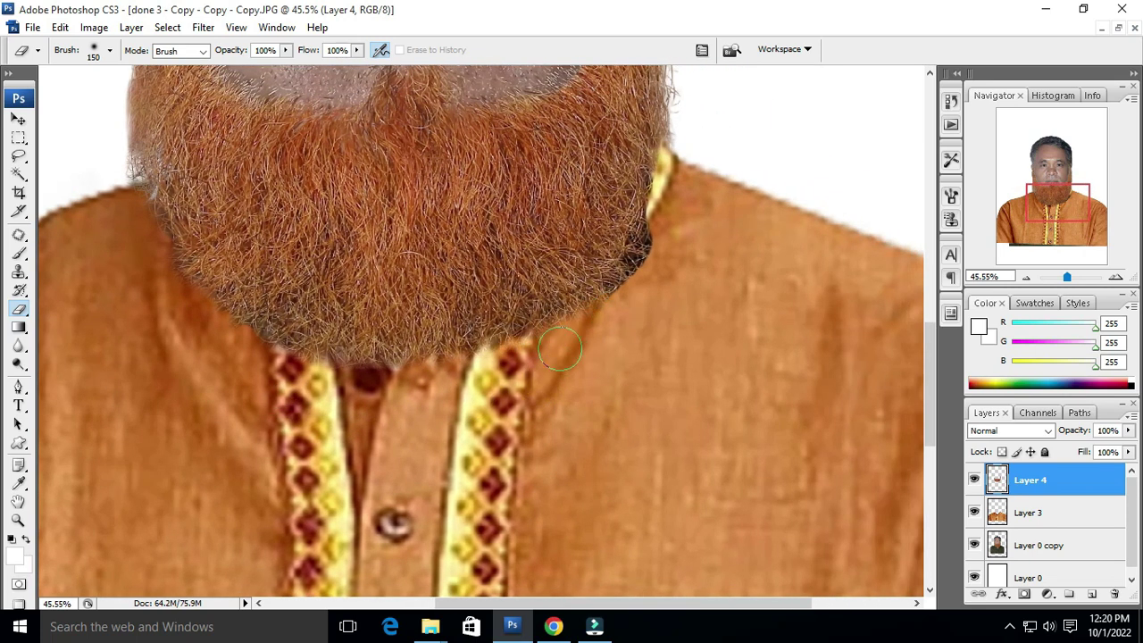
pyautogui.moveTo(560, 350); pyautogui.dragTo(510, 380)
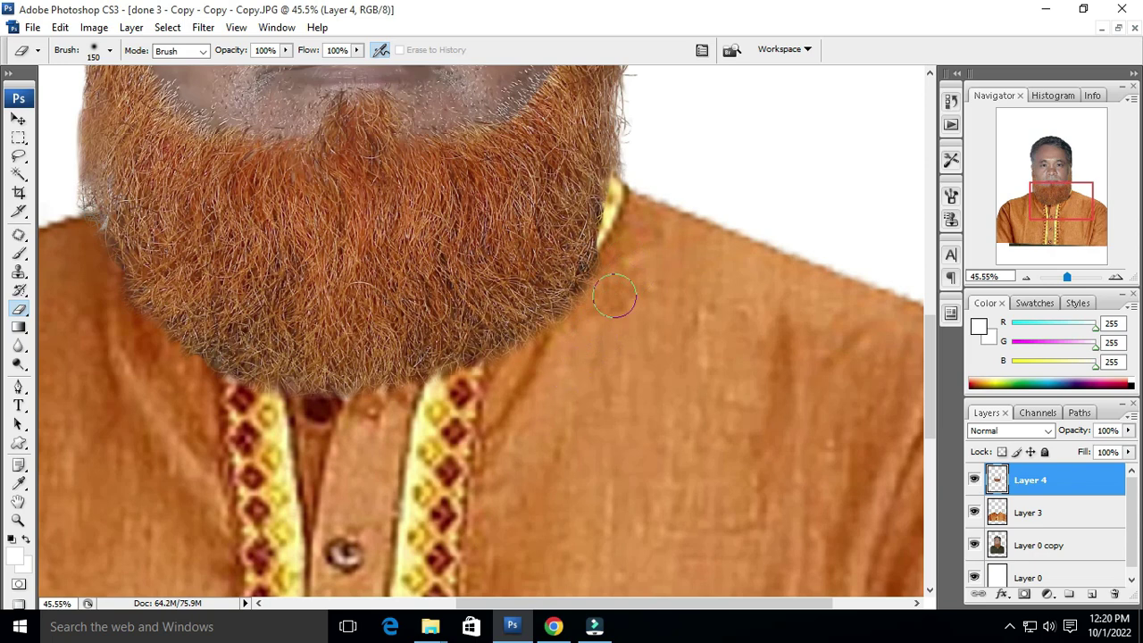
pyautogui.keyDown('alt'); pyautogui.scroll(-1, 625, 313); pyautogui.keyUp('alt')
pyautogui.keyDown('alt'); pyautogui.scroll(-2, 620, 398); pyautogui.keyUp('alt')
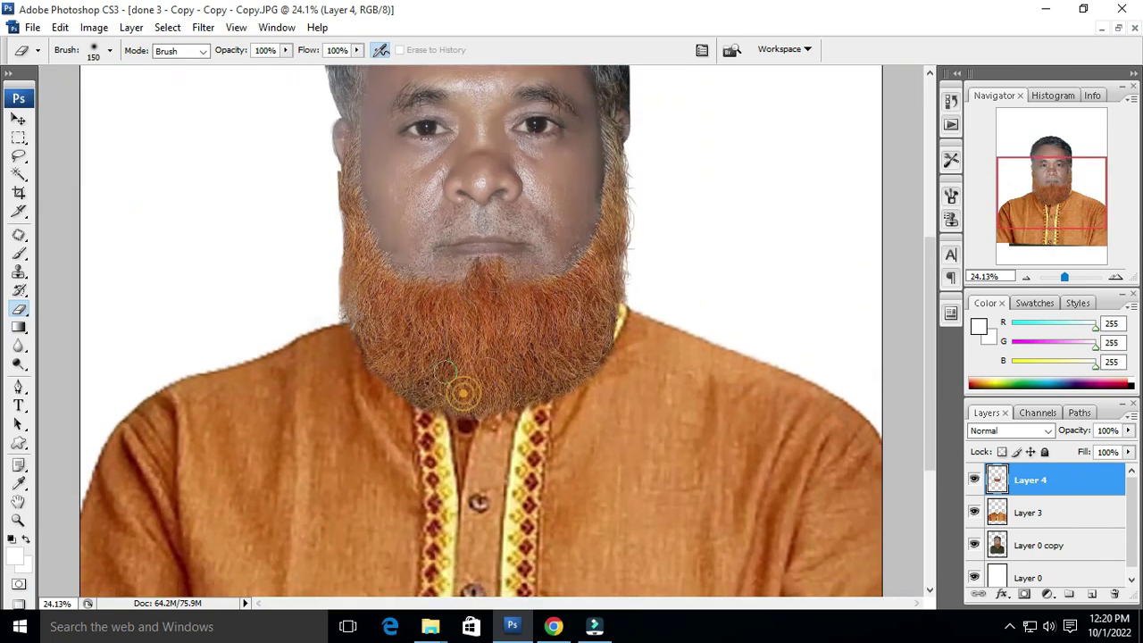
pyautogui.keyDown('alt'); pyautogui.scroll(2, 462, 393); pyautogui.keyUp('alt')
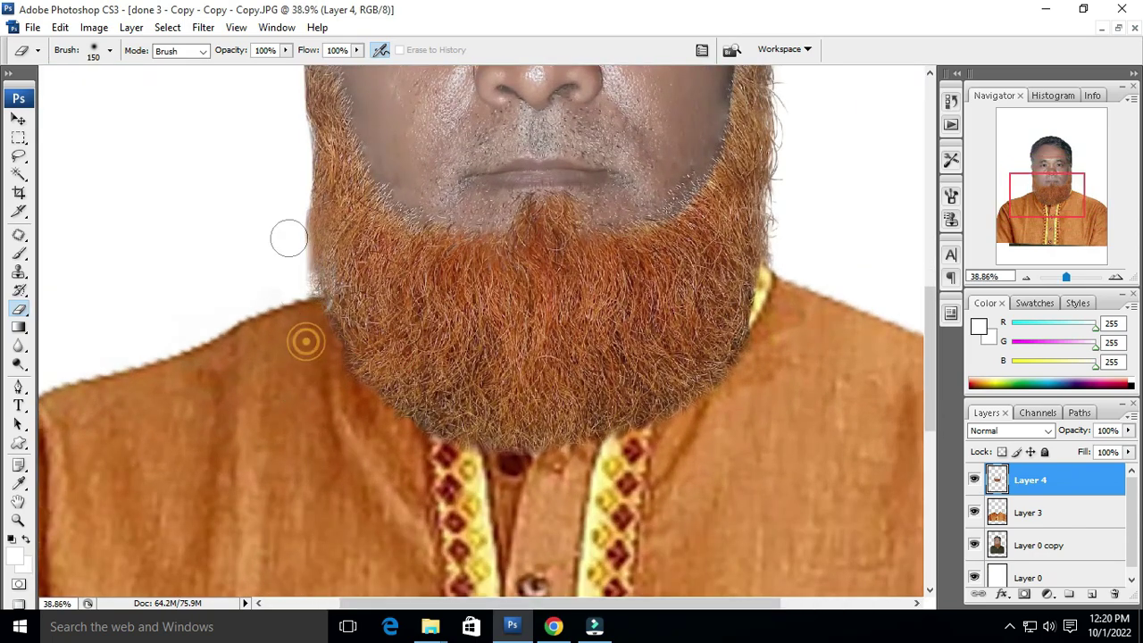
pyautogui.keyDown('alt'); pyautogui.scroll(-3, 306, 331); pyautogui.keyUp('alt')
pyautogui.keyDown('alt'); pyautogui.scroll(-2, 306, 331); pyautogui.keyUp('alt')
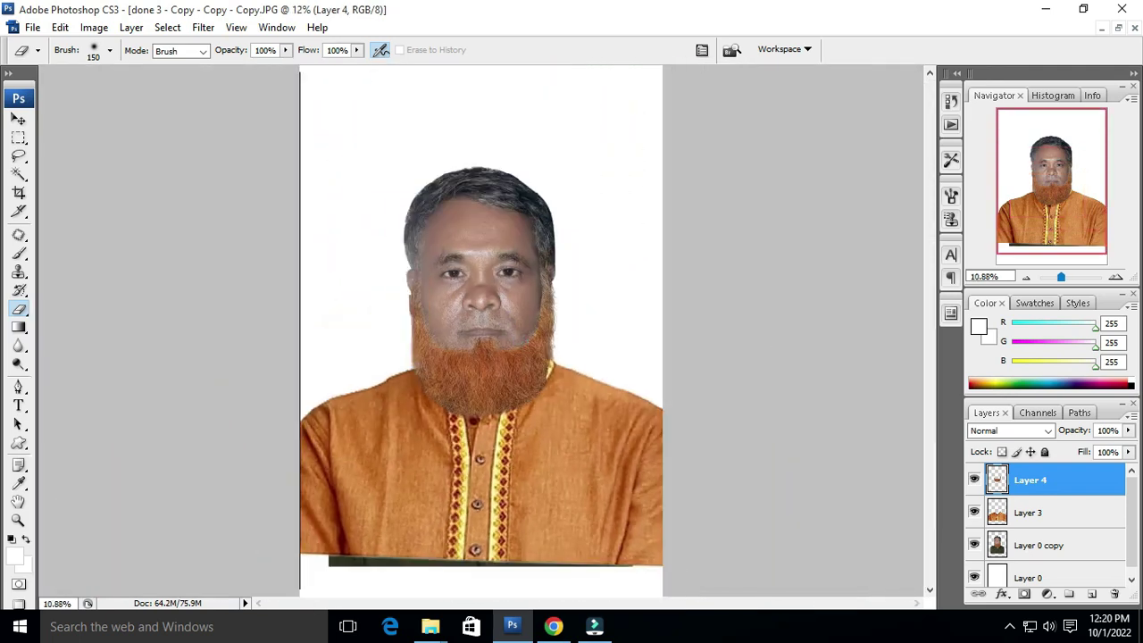
pyautogui.keyDown('alt'); pyautogui.scroll(-1, 539, 350); pyautogui.keyUp('alt')
# - Rotate the Layer 3 shirt about -2° and lower it slightly, then fit the whole document
pyautogui.keyDown('alt'); pyautogui.scroll(1, 478, 403); pyautogui.keyUp('alt')
pyautogui.press('v')
pyautogui.rightClick(516, 405)
pyautogui.click(553, 418)
pyautogui.hotkey('ctrl', 't')
pyautogui.moveTo(857, 306); pyautogui.dragTo(865, 291)
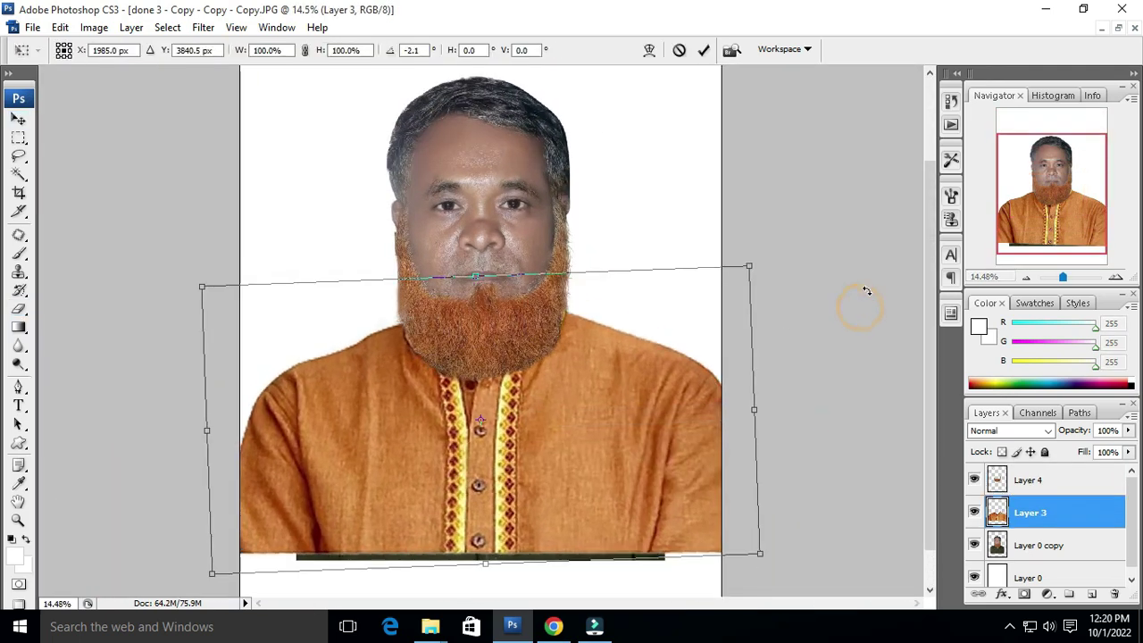
pyautogui.moveTo(618, 435); pyautogui.dragTo(619, 442)
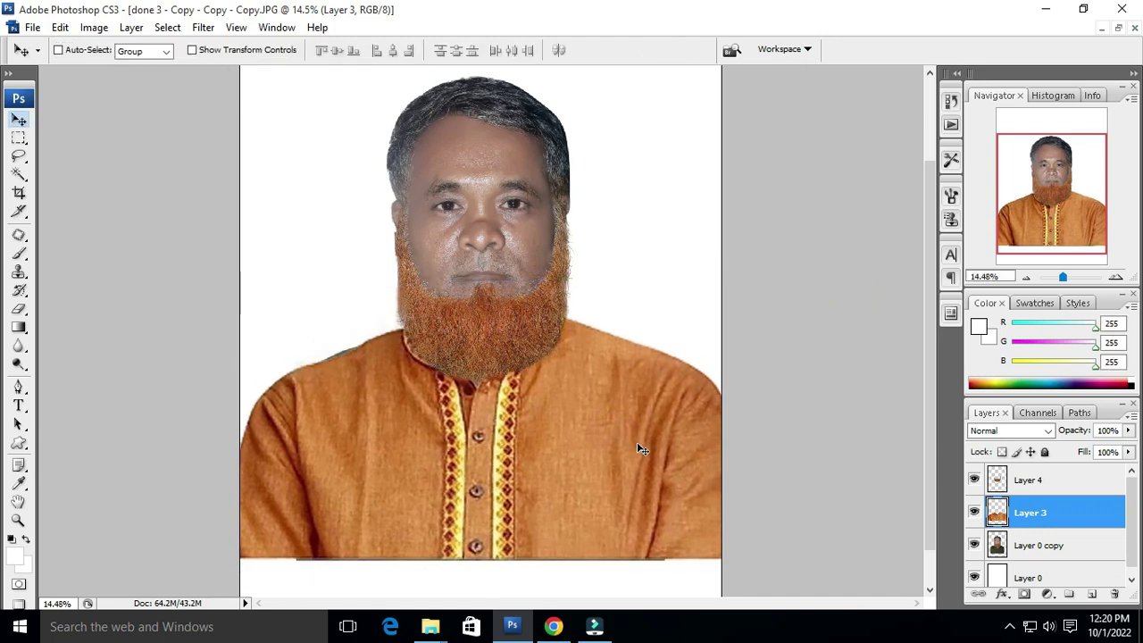
pyautogui.hotkey('ctrl', '0')
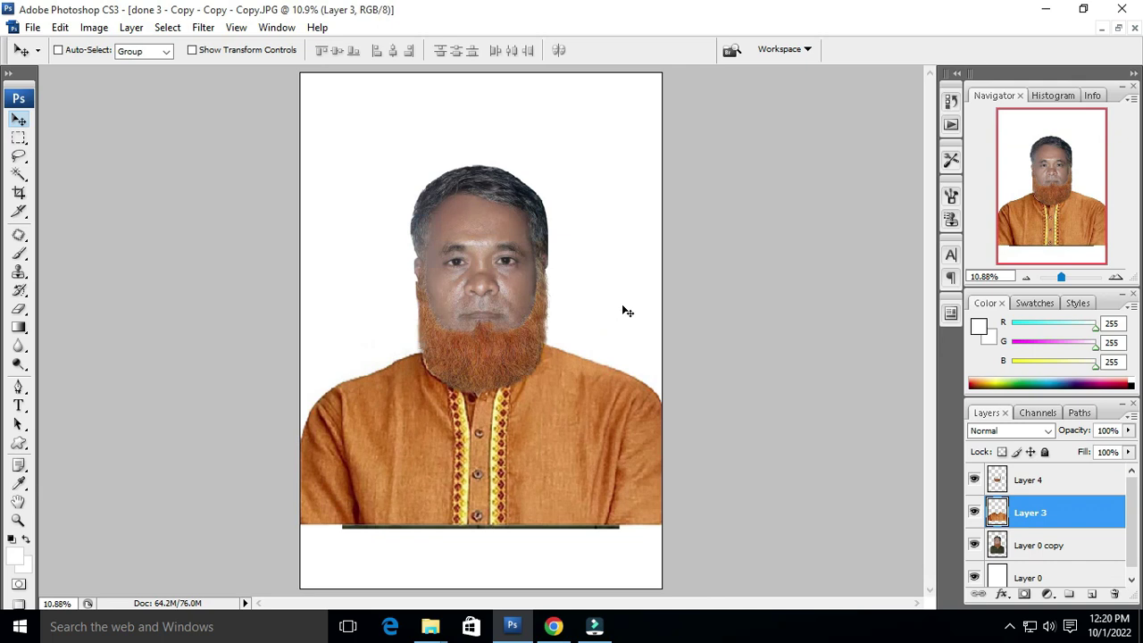
pyautogui.press('c')
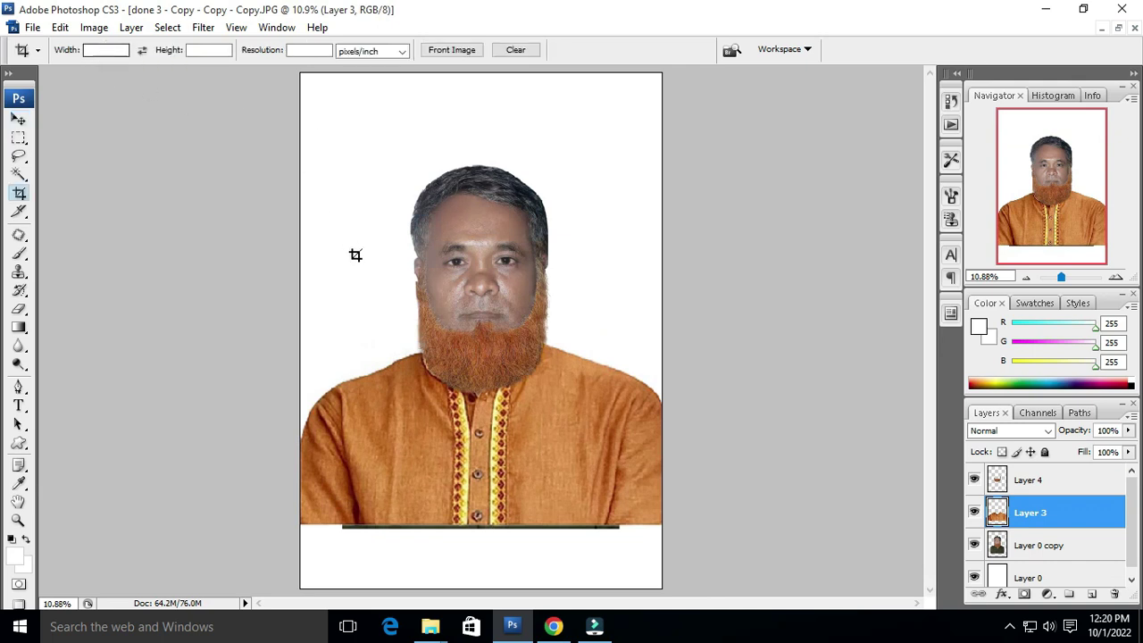
# - Select the beard Layer 4 and nudge it slightly right
pyautogui.scroll(2, 355, 253)
pyautogui.scroll(2, 408, 319)
pyautogui.scroll(1, 336, 309)
pyautogui.press('v')
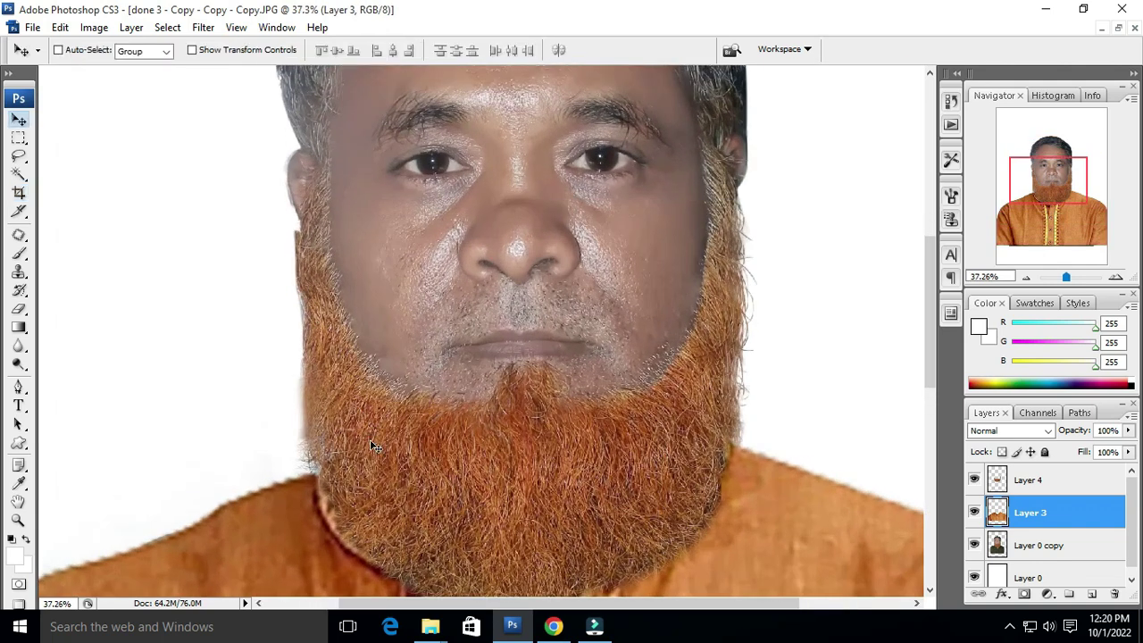
pyautogui.rightClick(370, 442)
pyautogui.click(391, 453)
pyautogui.press('Right')
pyautogui.press('Right')
pyautogui.press('Right')
pyautogui.scroll(-2, 403, 364)
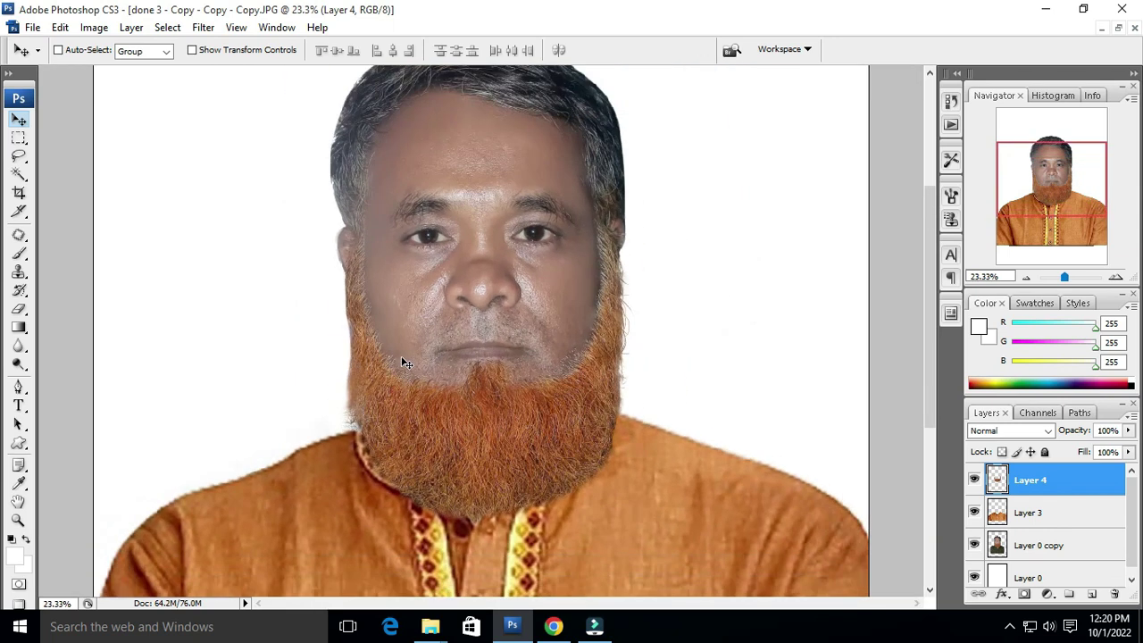
# - Crop the image to the area around the portrait
pyautogui.press('c')
pyautogui.scroll(-3, 589, 168)
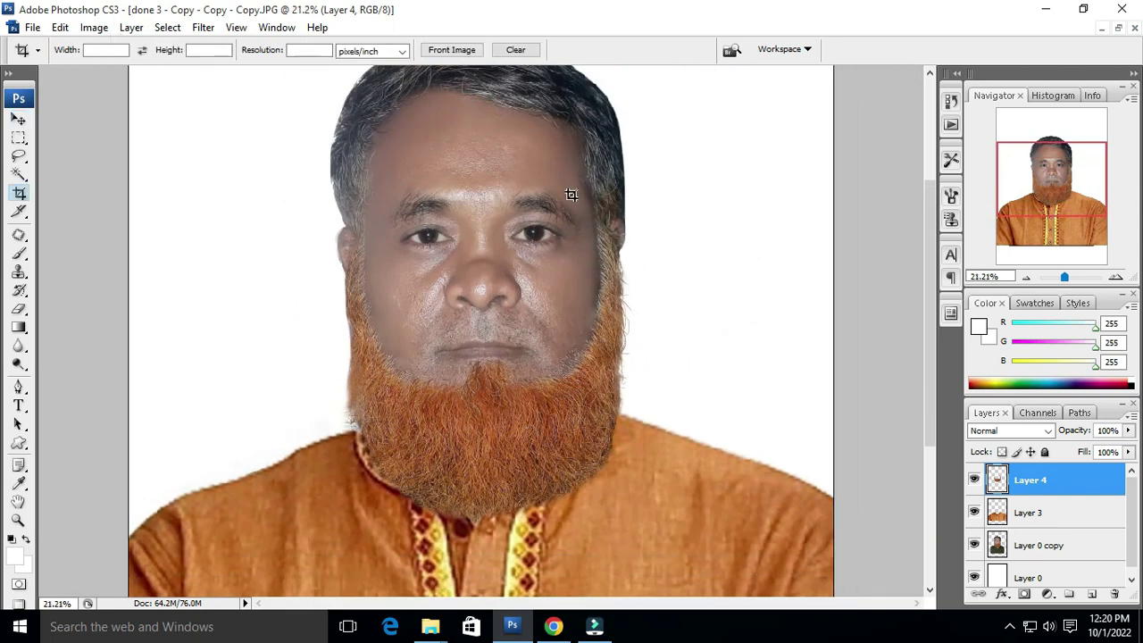
pyautogui.moveTo(344, 154); pyautogui.dragTo(635, 492)
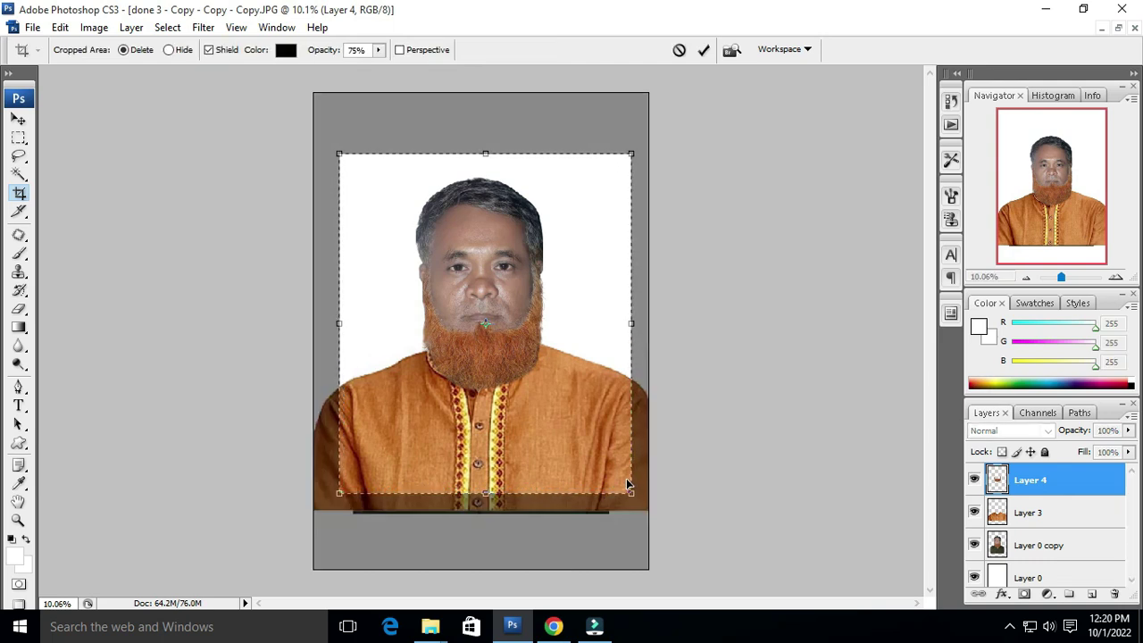
pyautogui.press('Return')
pyautogui.scroll(1, 536, 303)
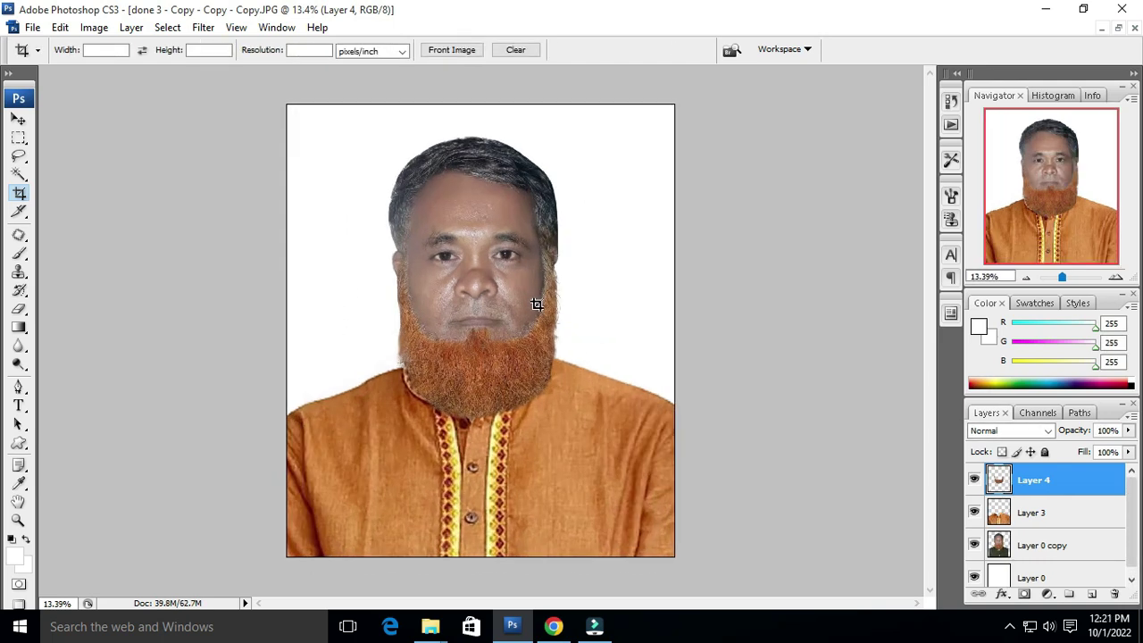
# - Step through history back to the uncropped canvas with the panjabi restored, in normal view
pyautogui.hotkey('ctrl', 'z')
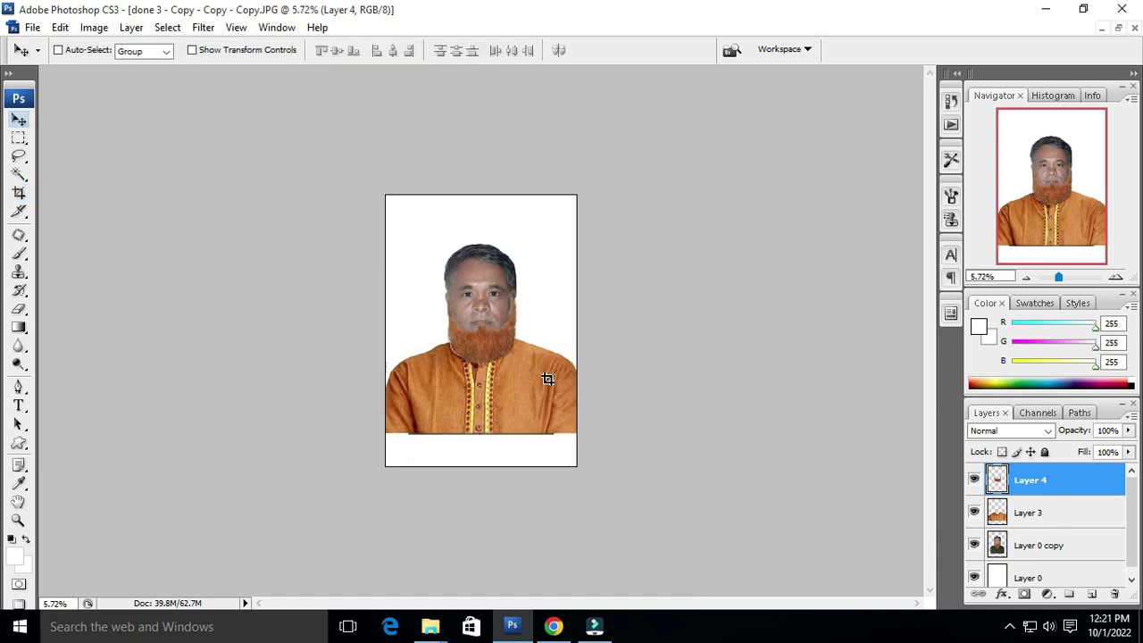
pyautogui.hotkey('ctrl', 'alt', 'z')
pyautogui.press('f')
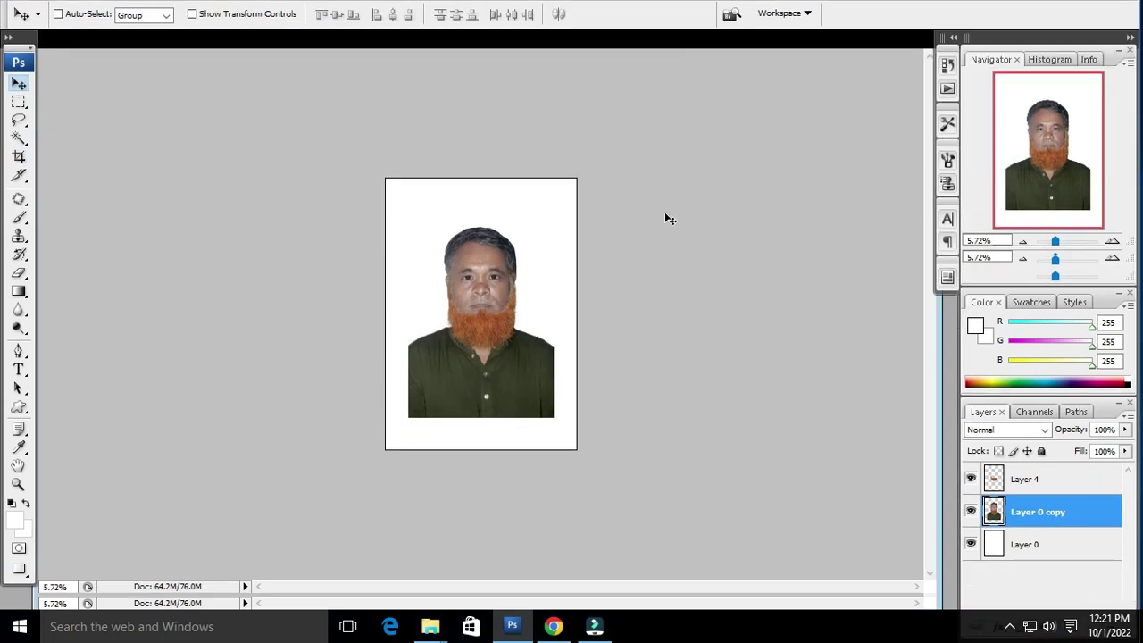
pyautogui.hotkey('ctrl', 'shift', 'z')
pyautogui.press('f')
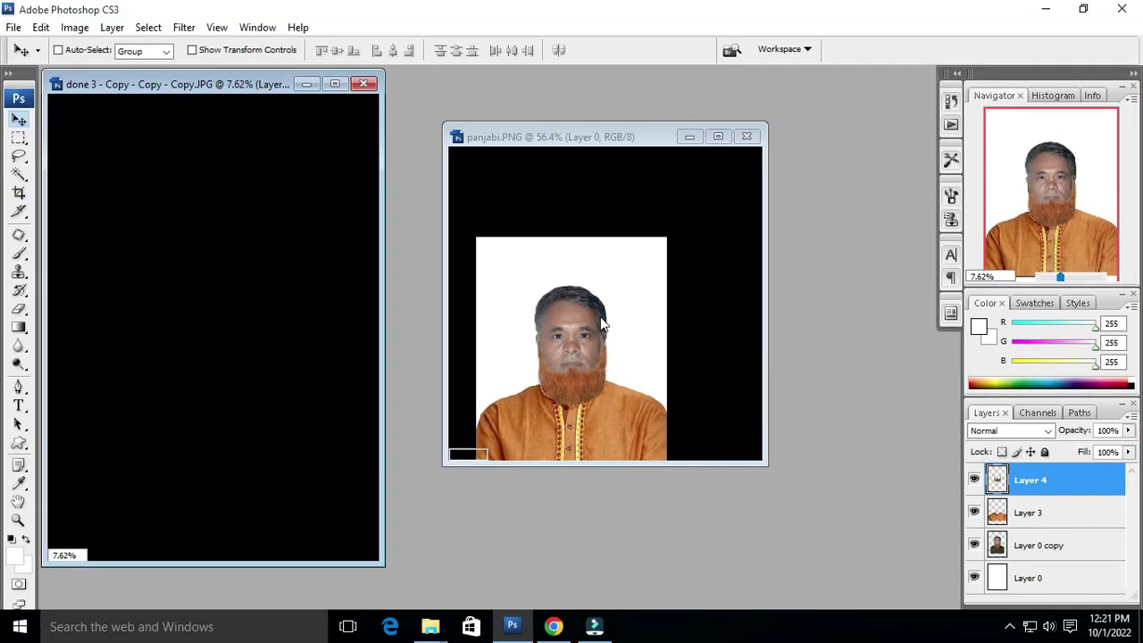
pyautogui.press('f')
pyautogui.hotkey('ctrl', '0')
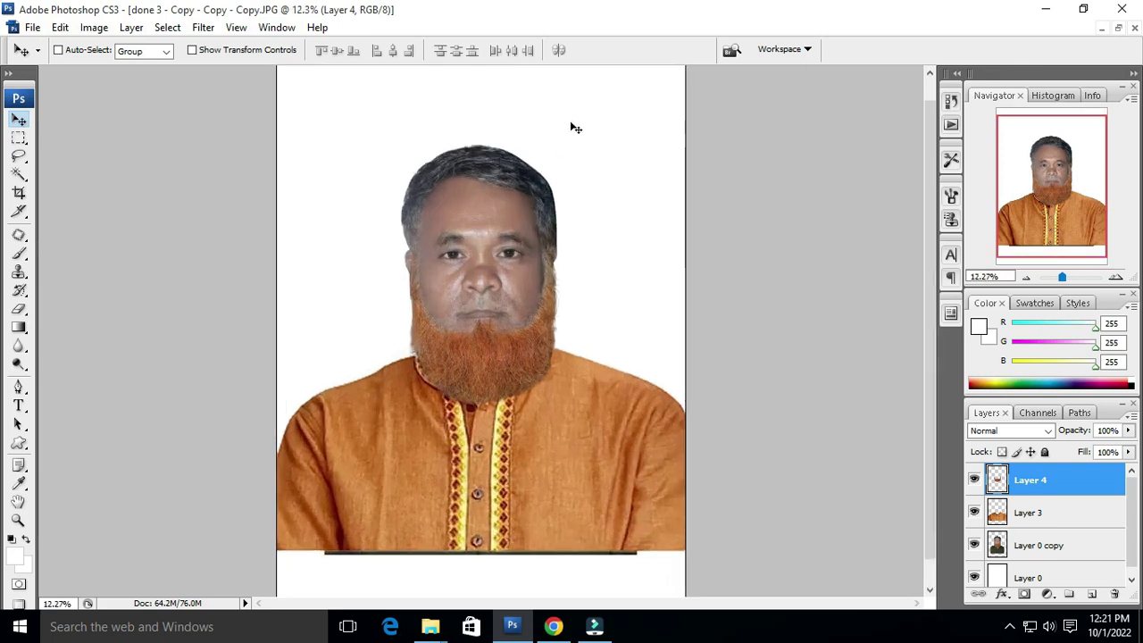
# - Fill the backdrop Layer 0 with the blue background colour 0030ff
pyautogui.scroll(-1, 1043, 533)
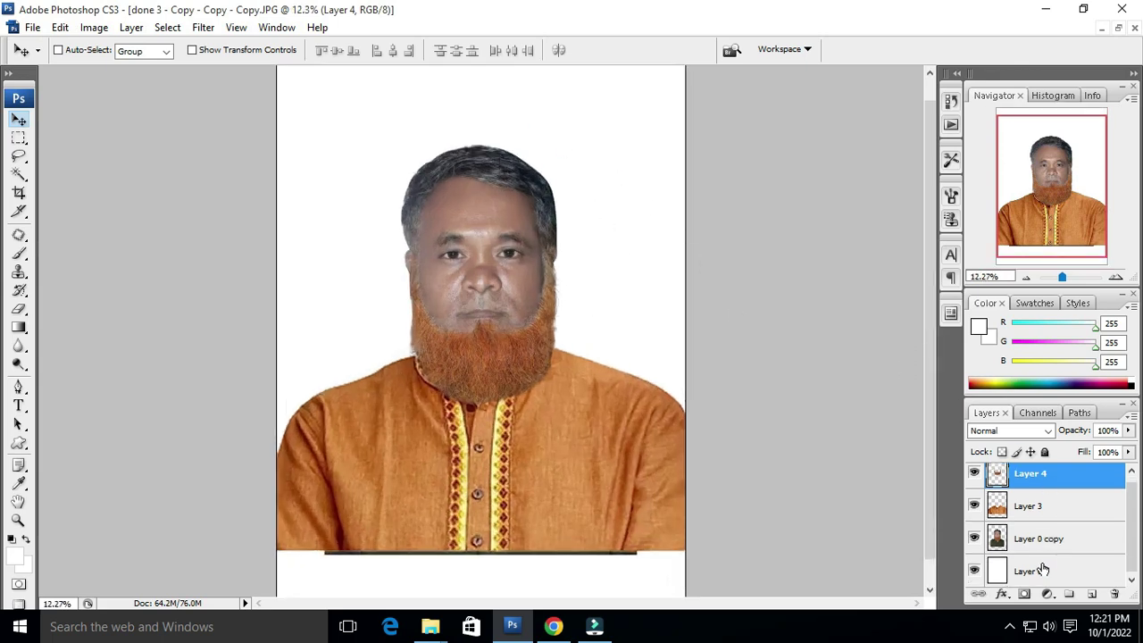
pyautogui.click(1045, 573)
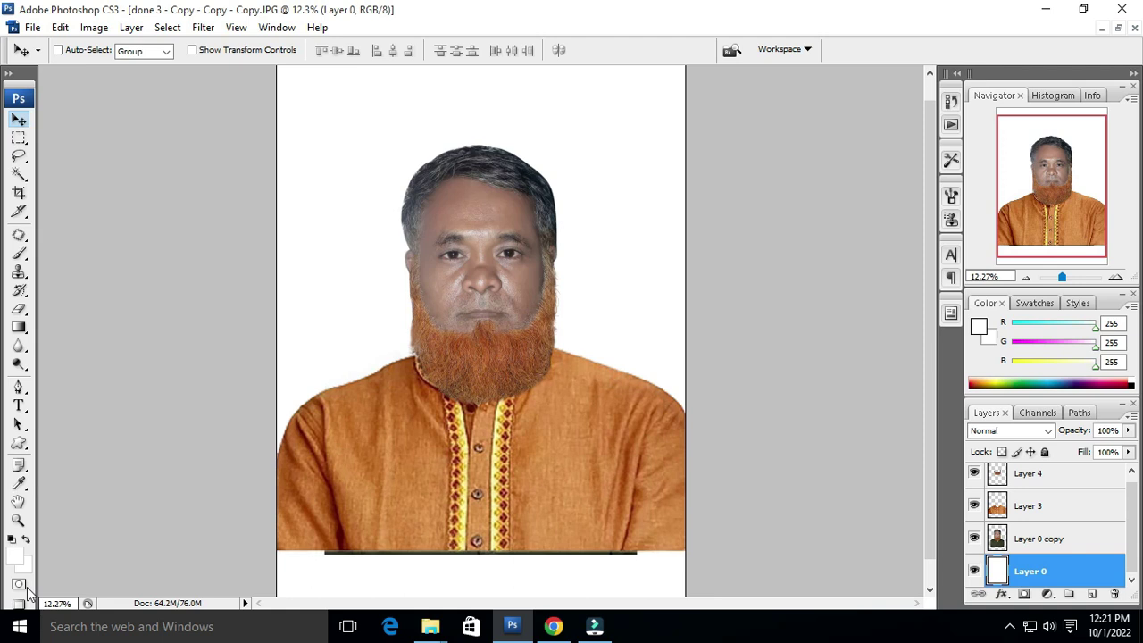
pyautogui.click(20, 561)
pyautogui.moveTo(587, 268); pyautogui.dragTo(730, 154)
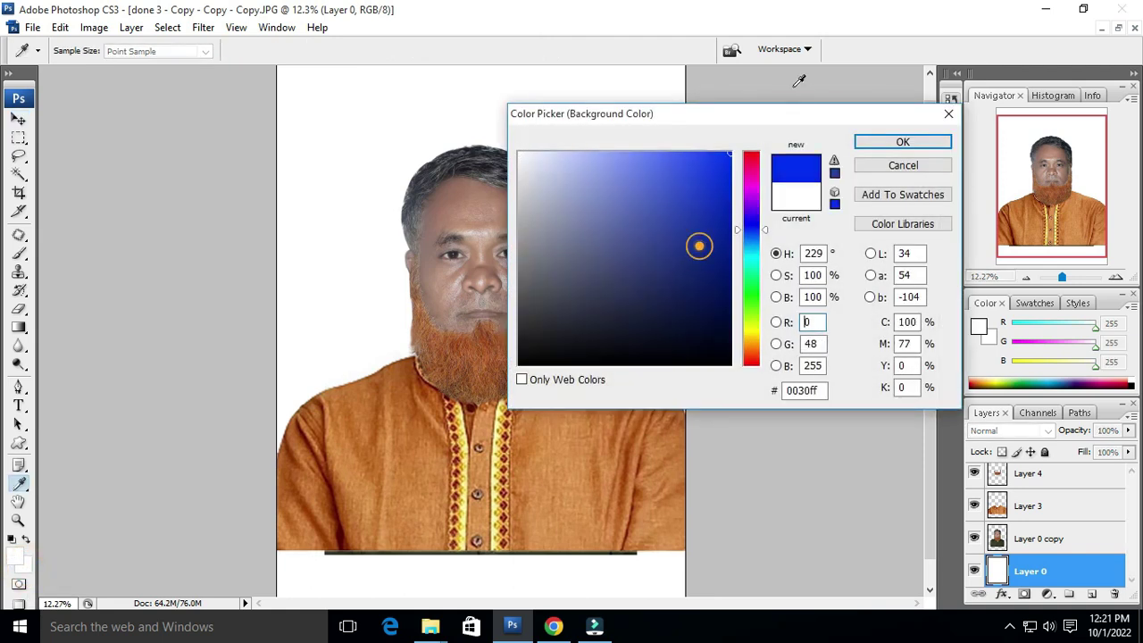
pyautogui.click(882, 144)
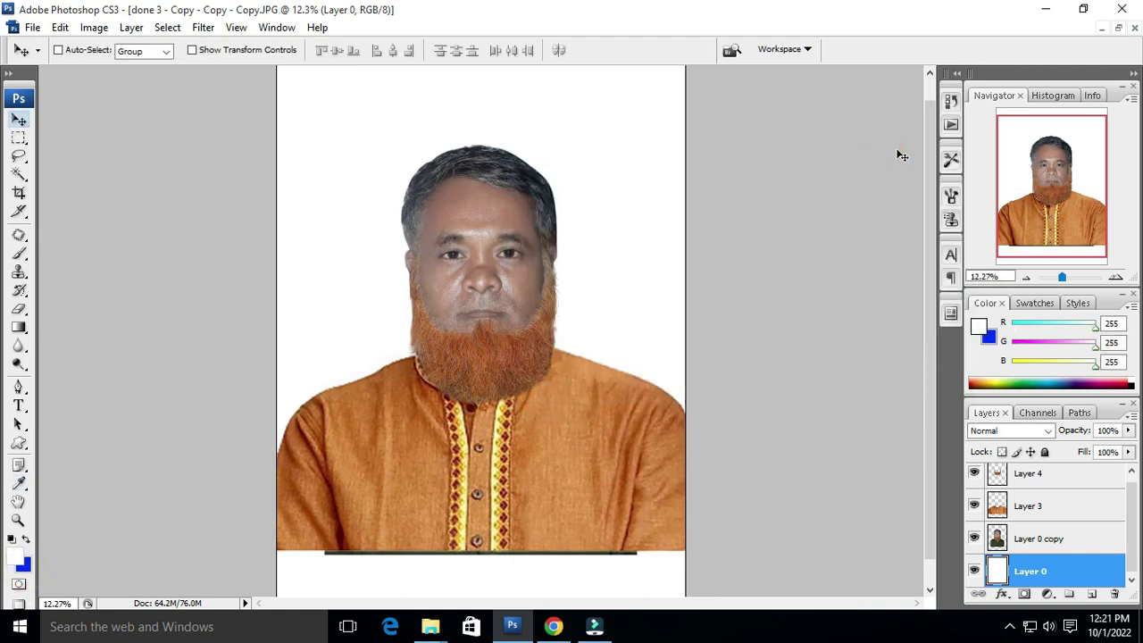
pyautogui.hotkey('ctrl', 'BackSpace')
# - Delete the orange panjabi Layer 3 and switch to the New folder in File Explorer
pyautogui.hotkey('ctrl', '-')
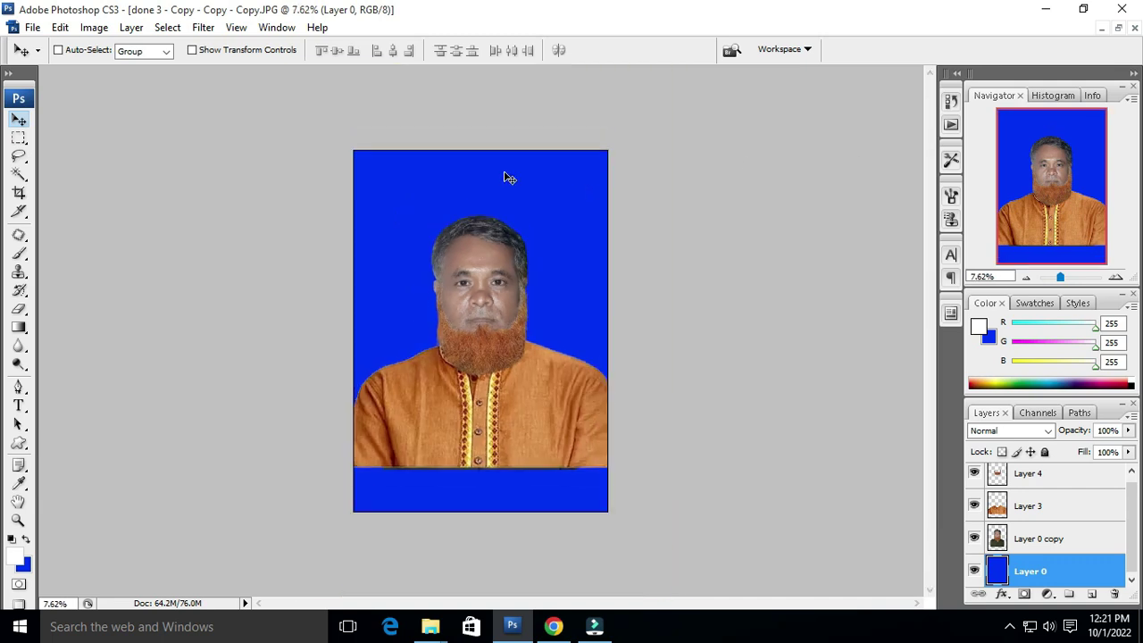
pyautogui.scroll(2, 488, 259)
pyautogui.scroll(3, 498, 266)
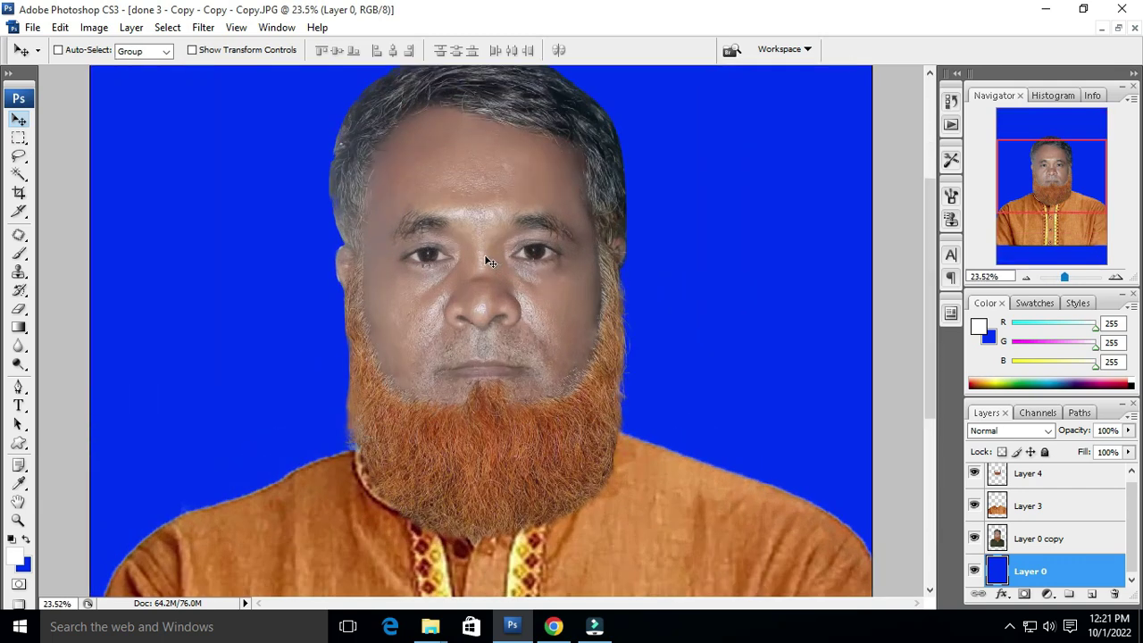
pyautogui.scroll(-2, 487, 261)
pyautogui.scroll(-1, 484, 249)
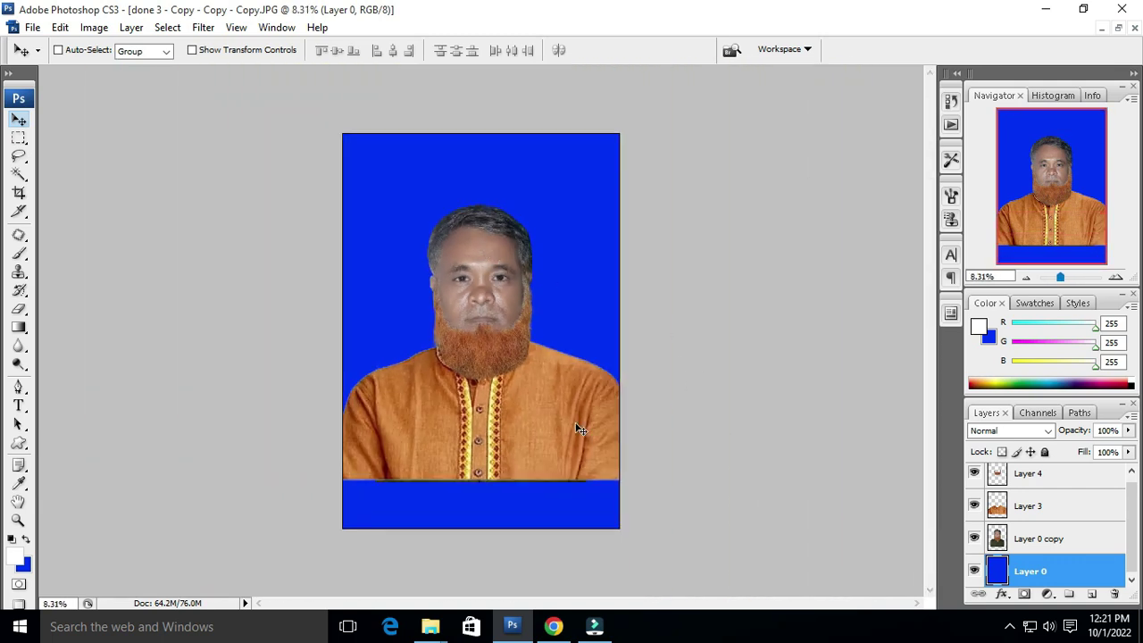
pyautogui.moveTo(1027, 506); pyautogui.dragTo(1114, 593)
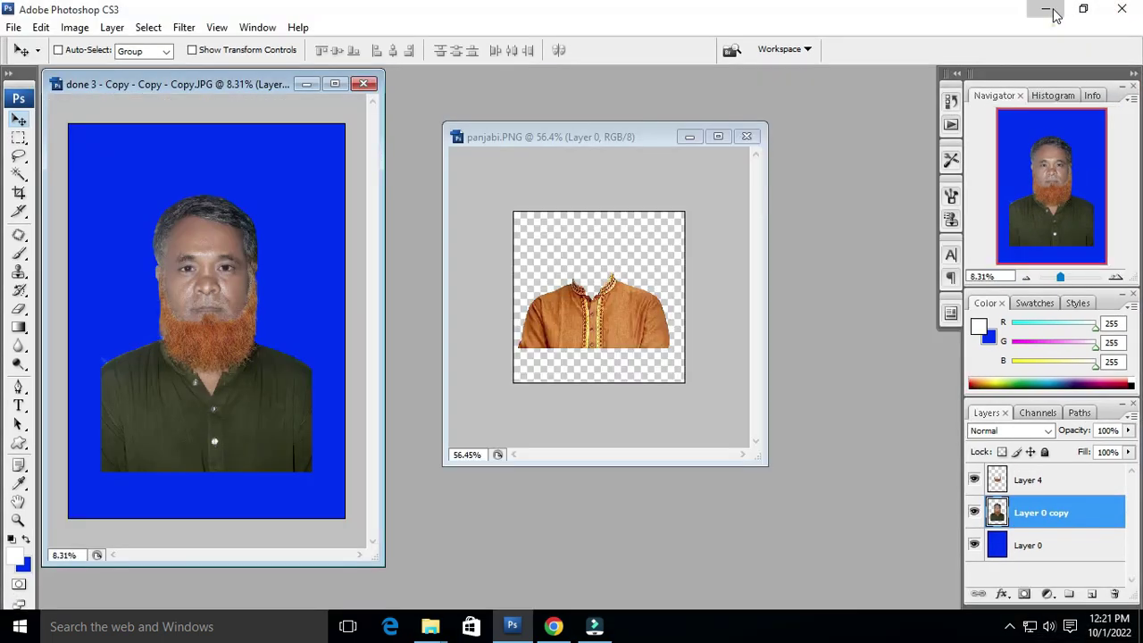
pyautogui.click(1046, 7)
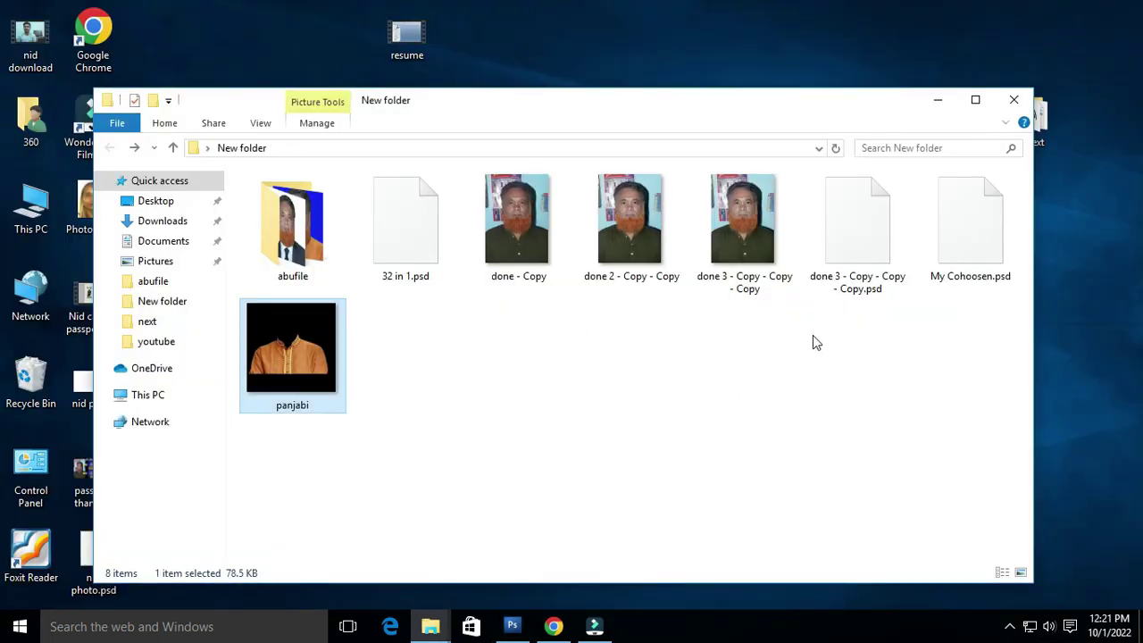
# - Open My Cohoosen.psd and copy its top Layer 0 copy suit onto the done 3 portrait
pyautogui.moveTo(958, 272)
pyautogui.mouseDown()
pyautogui.moveTo(529, 616)
pyautogui.moveTo(596, 354)
pyautogui.mouseUp()
pyautogui.moveTo(276, 93); pyautogui.dragTo(750, 86)
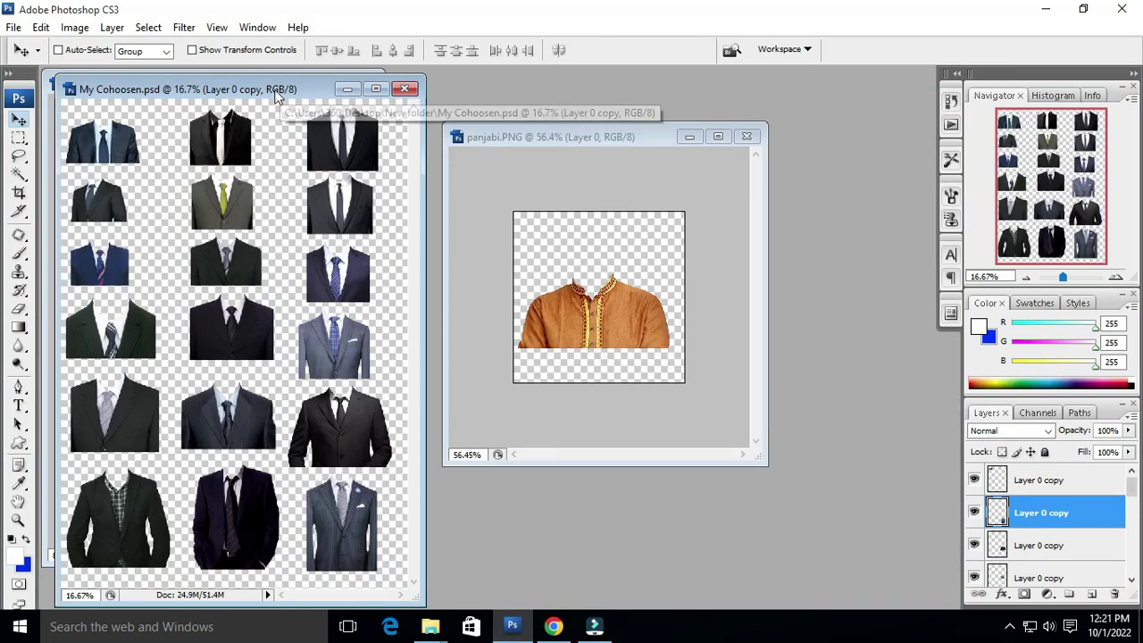
pyautogui.scroll(2, 608, 134)
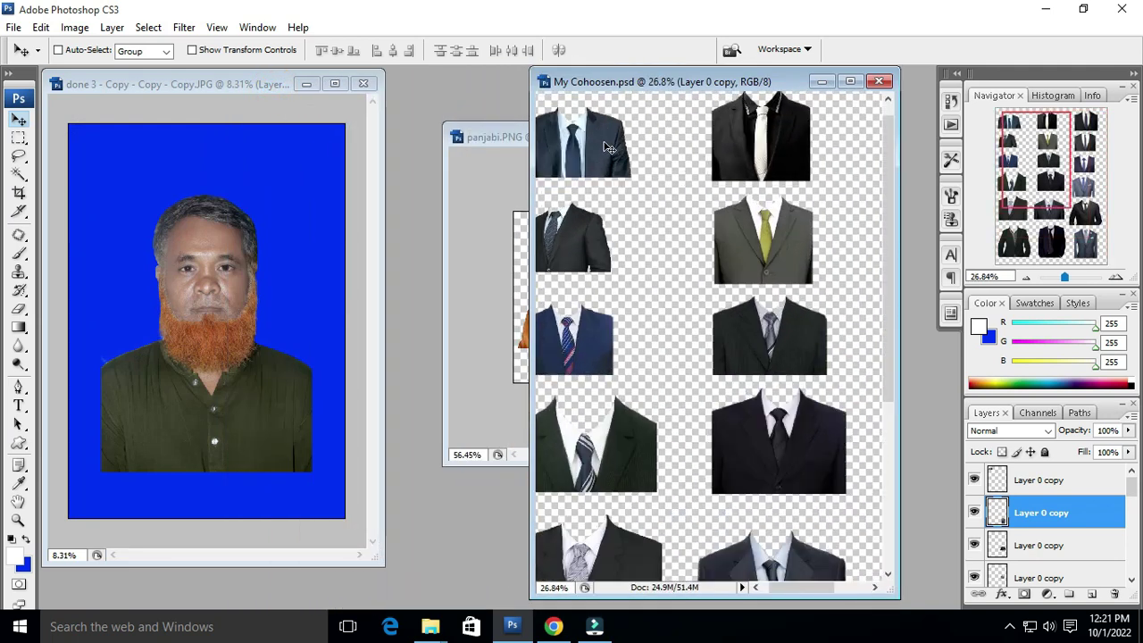
pyautogui.scroll(-2, 661, 160)
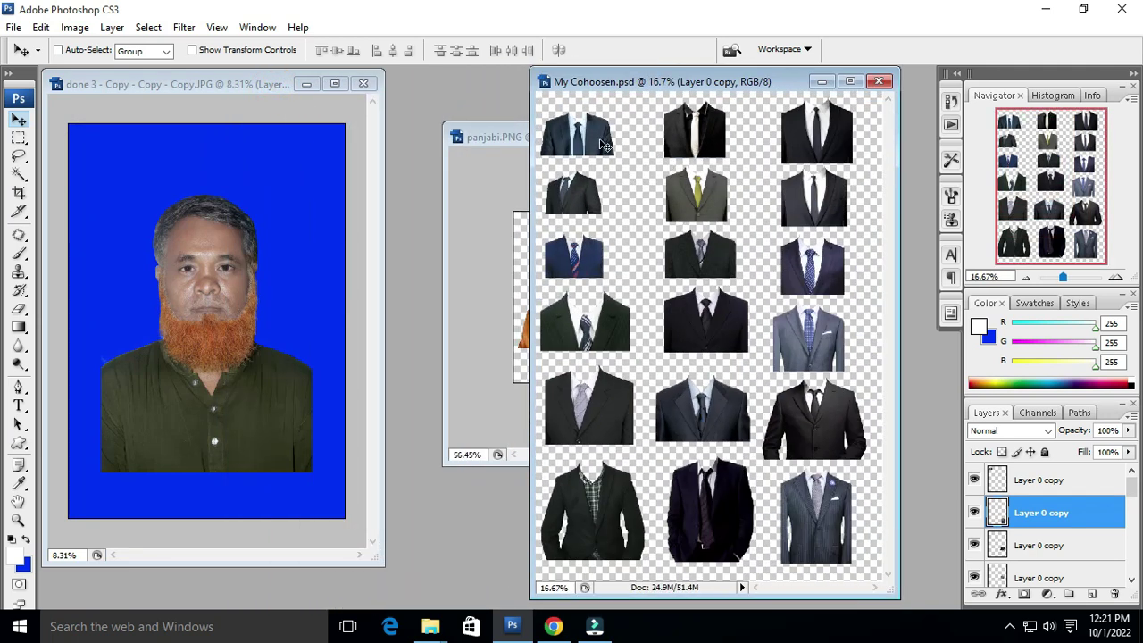
pyautogui.rightClick(594, 143)
pyautogui.click(599, 148)
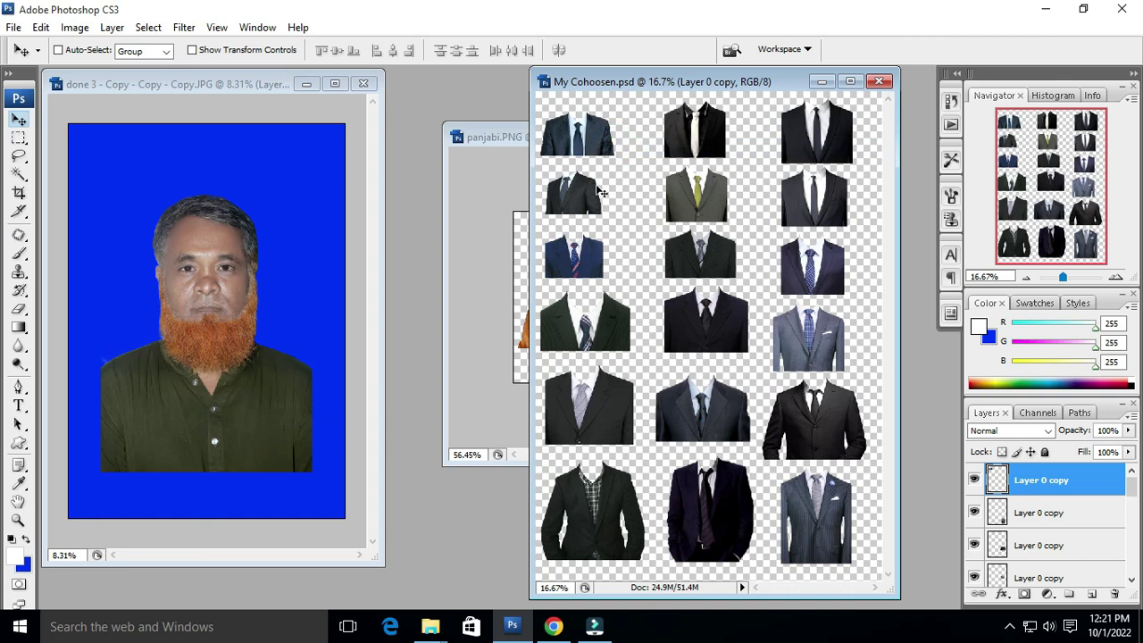
pyautogui.moveTo(600, 191); pyautogui.dragTo(229, 327)
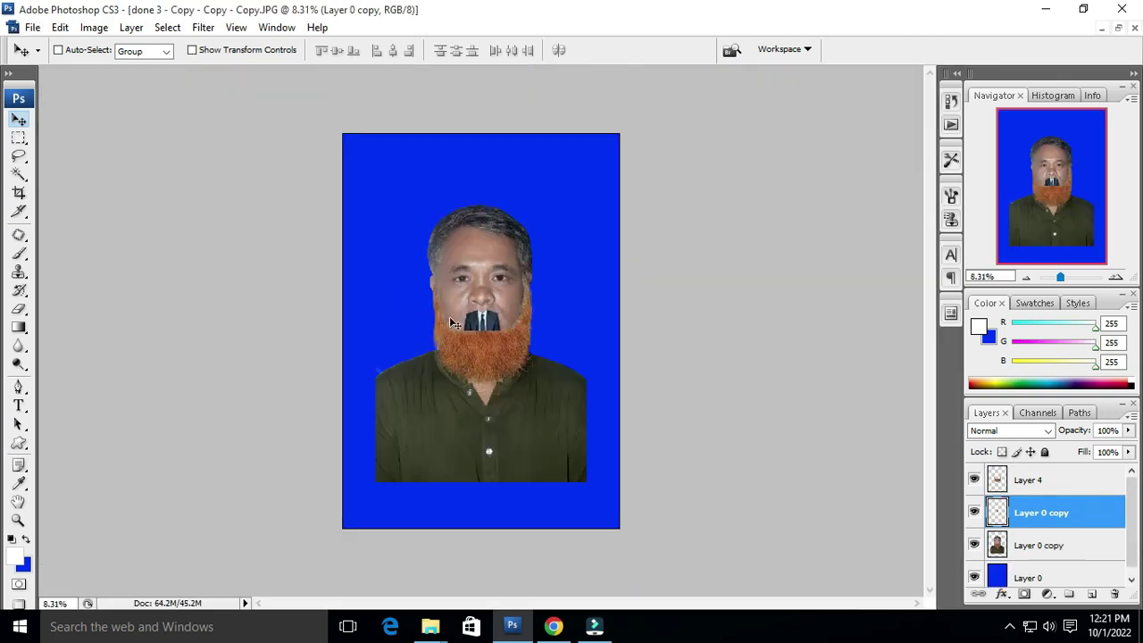
# - Scale up the pasted suit layer and move it down over the shirt
pyautogui.hotkey('ctrl', 't')
pyautogui.moveTo(507, 336); pyautogui.dragTo(557, 371)
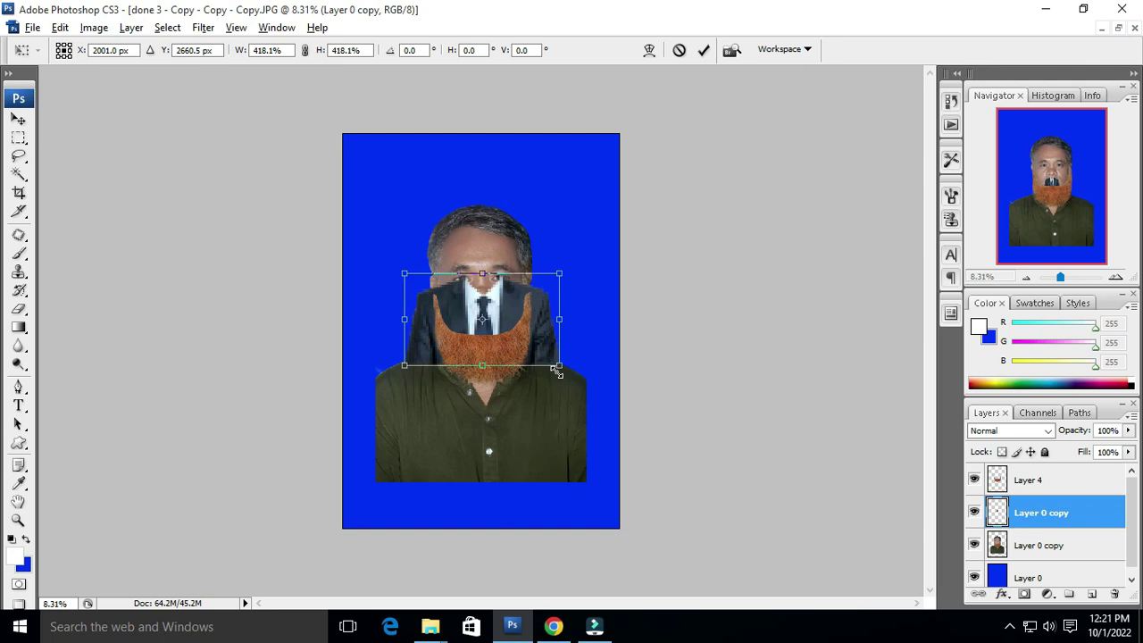
pyautogui.moveTo(556, 372); pyautogui.dragTo(583, 382)
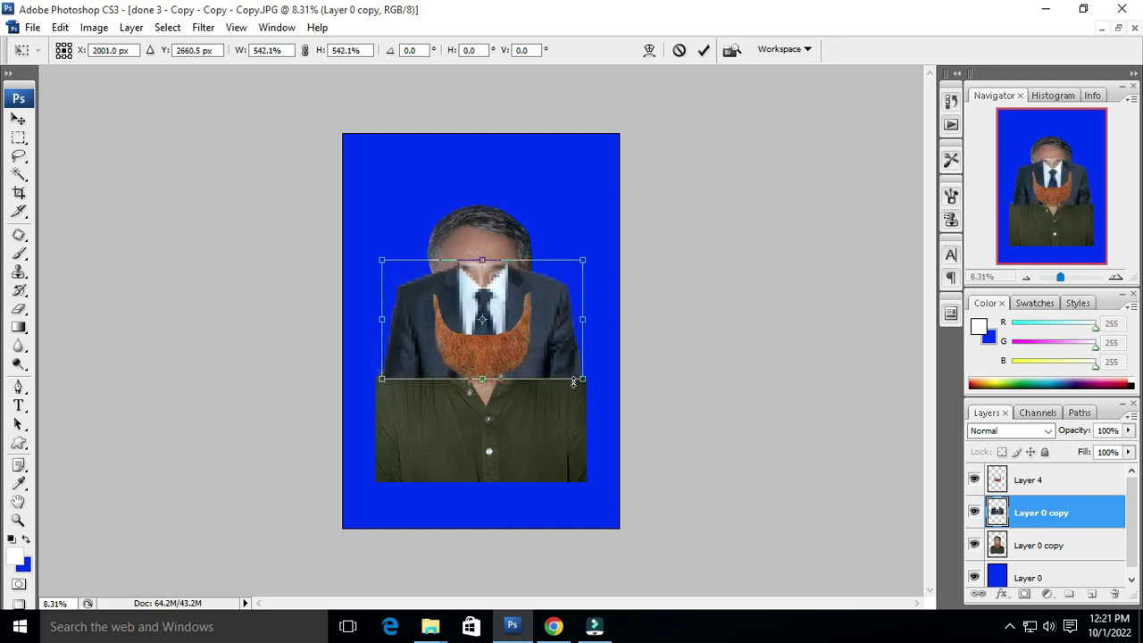
pyautogui.press('Return')
pyautogui.moveTo(515, 358); pyautogui.dragTo(526, 465)
# - Enlarge the suit to cover the shoulders and canvas edges, tucked under the beard
pyautogui.hotkey('ctrl', 't')
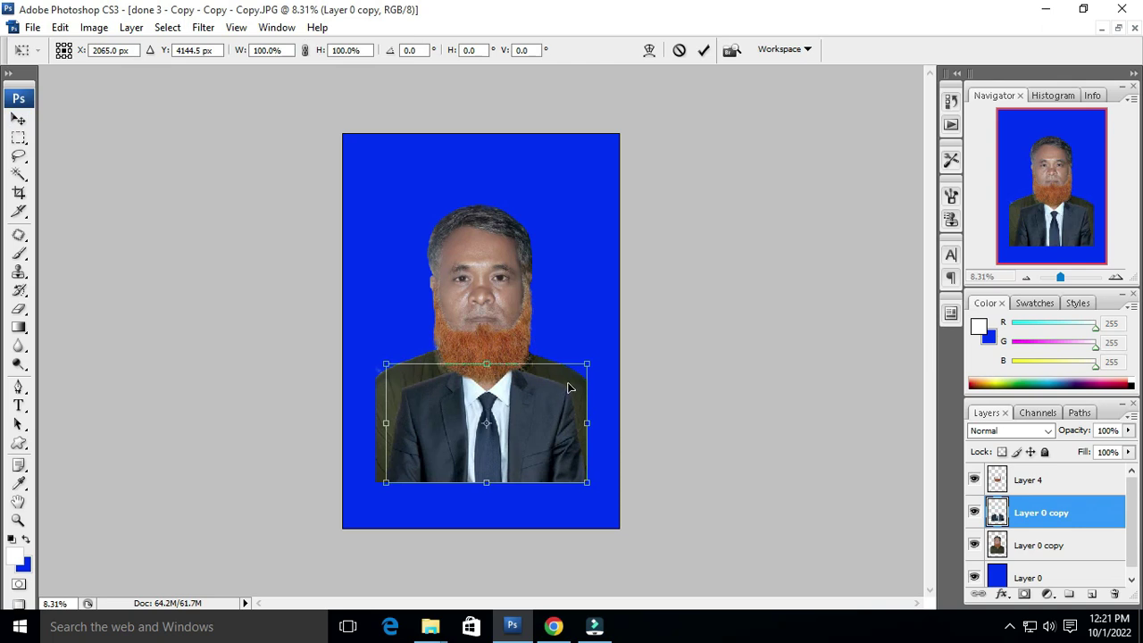
pyautogui.moveTo(588, 360); pyautogui.dragTo(624, 341)
pyautogui.doubleClick(523, 409)
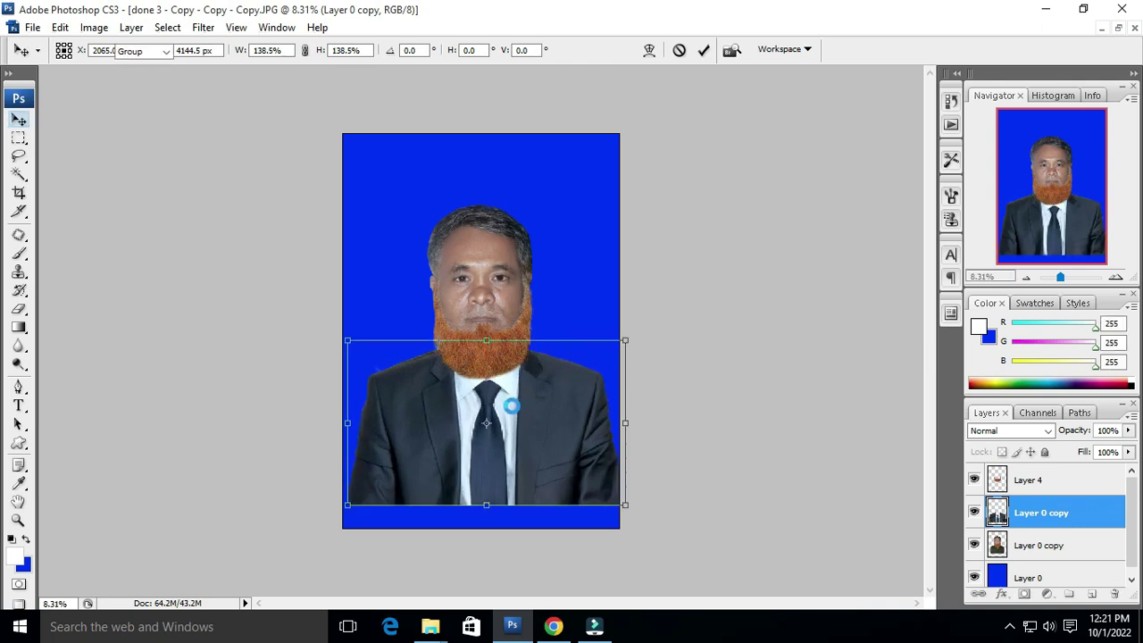
pyautogui.moveTo(502, 425); pyautogui.dragTo(502, 405)
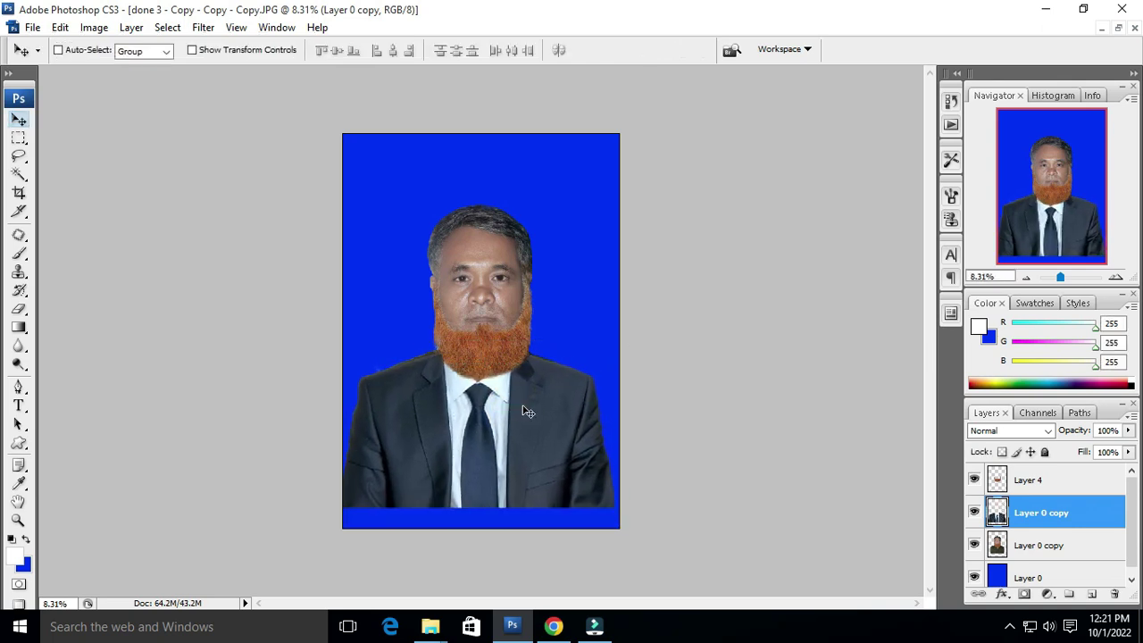
pyautogui.hotkey('ctrl', 't')
pyautogui.moveTo(625, 341); pyautogui.dragTo(622, 338)
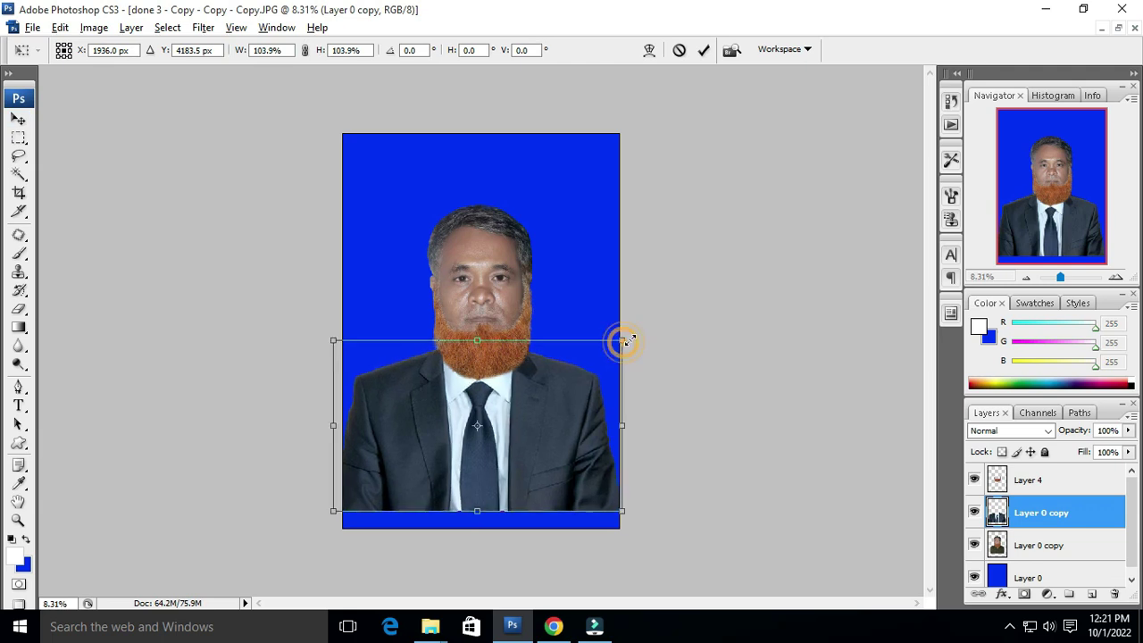
pyautogui.press('Return')
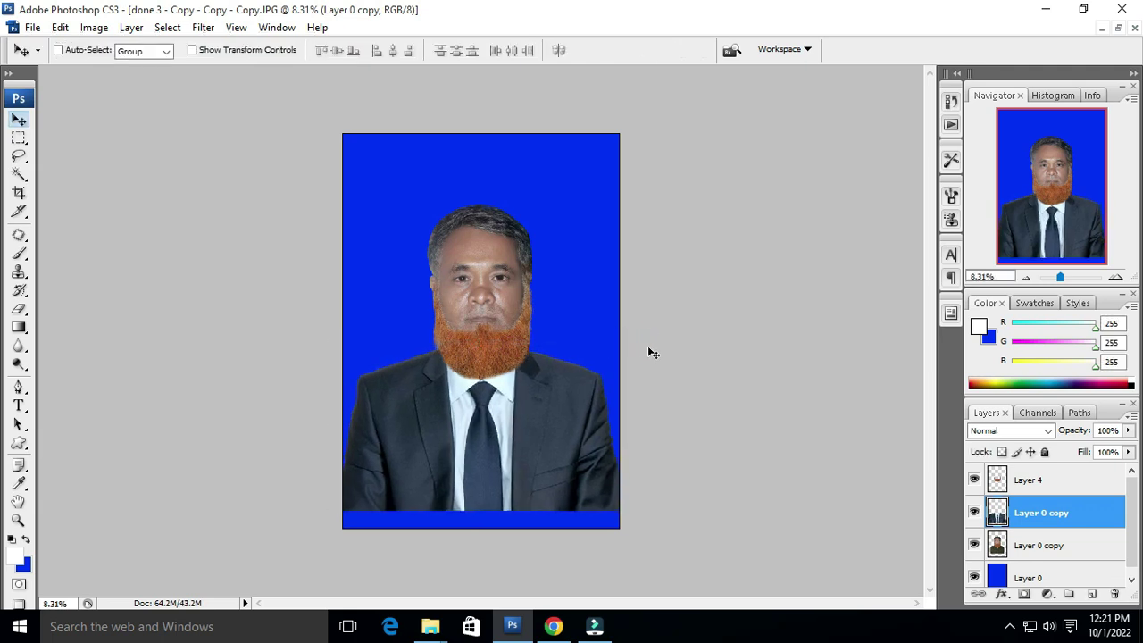
# - Mark a crop area that cuts off the blue strip at the bottom
pyautogui.scroll(-3, 661, 350)
pyautogui.scroll(4, 476, 339)
pyautogui.scroll(2, 475, 338)
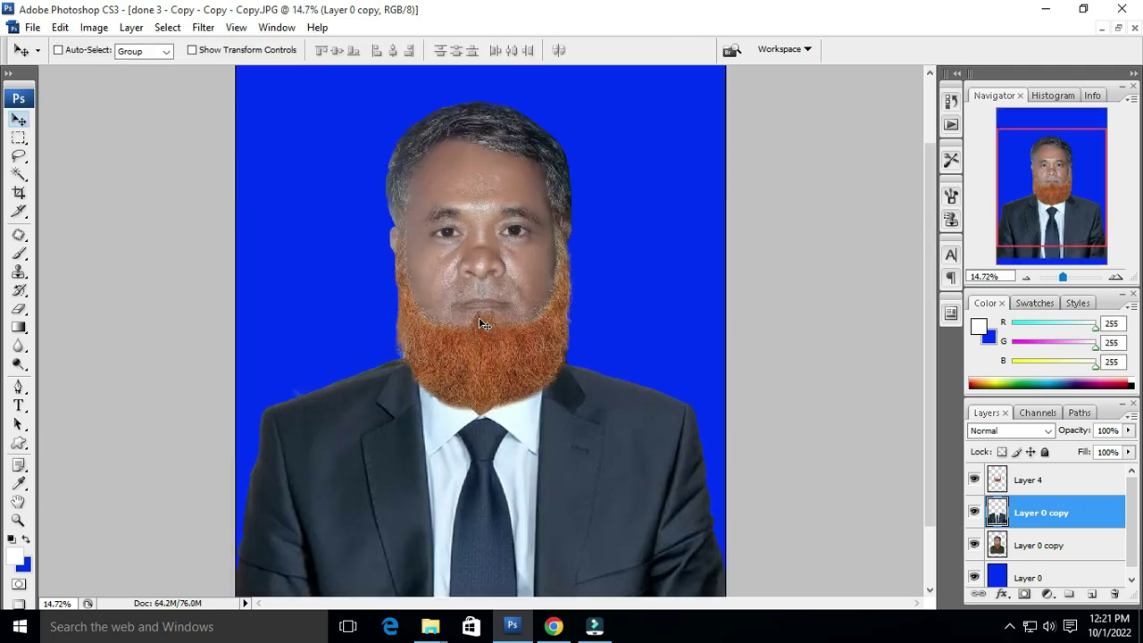
pyautogui.scroll(-3, 478, 317)
pyautogui.press('c')
pyautogui.moveTo(373, 205)
pyautogui.mouseDown()
pyautogui.moveTo(600, 504)
pyautogui.moveTo(592, 487)
pyautogui.mouseUp()
# - Apply the crop and fill the Layer 0 backdrop with a magenta background colour
pyautogui.press('Return')
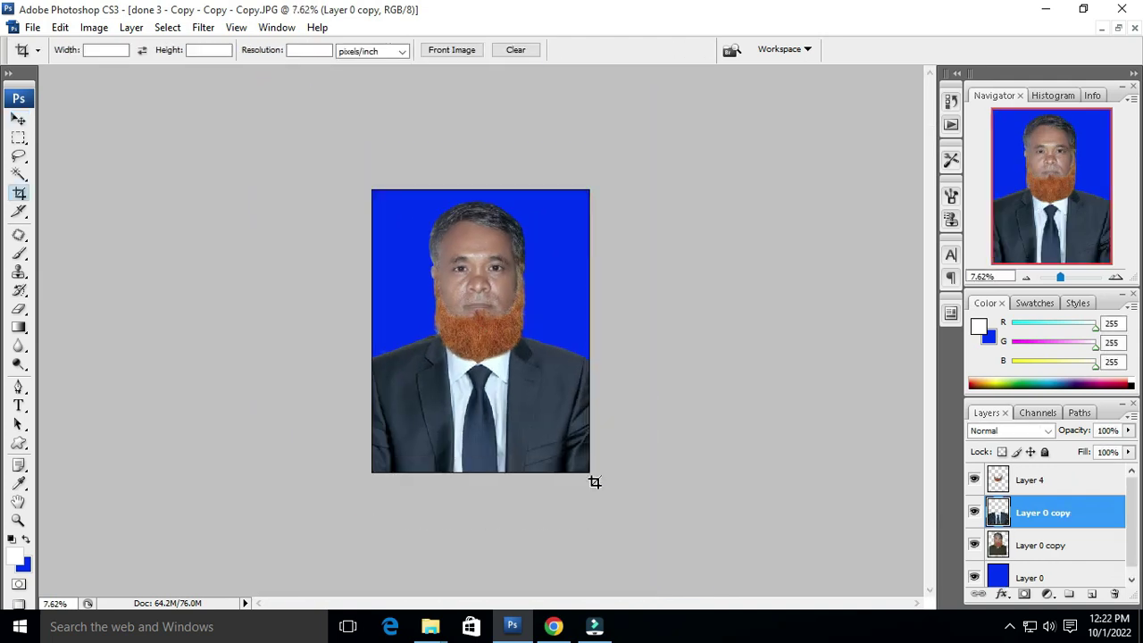
pyautogui.scroll(1, 503, 238)
pyautogui.scroll(1, 518, 218)
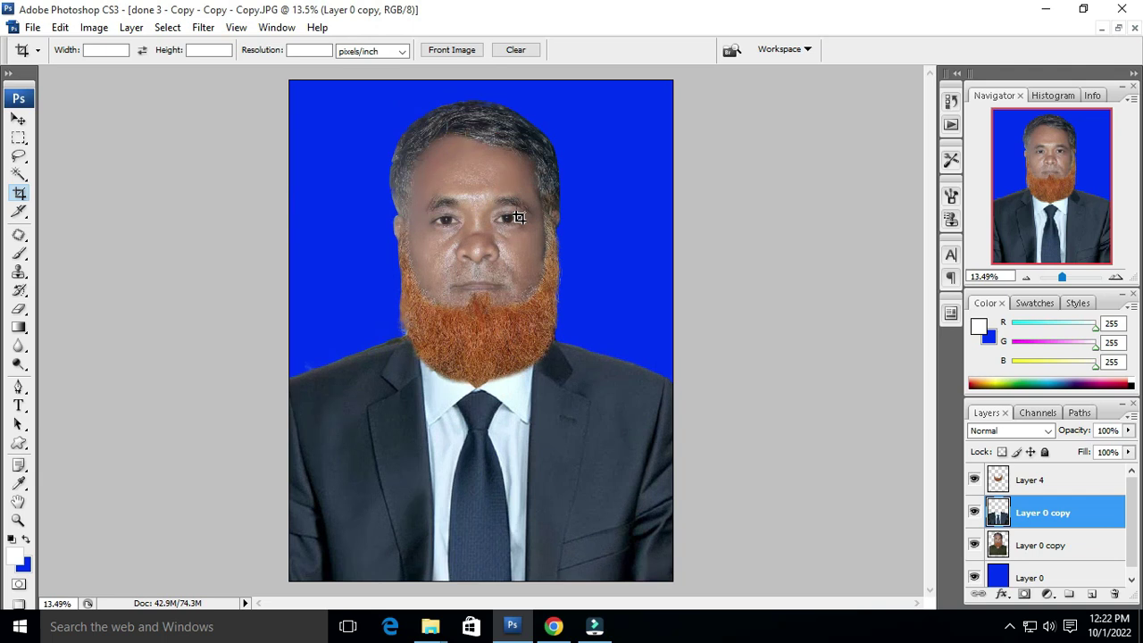
pyautogui.click(1036, 578)
pyautogui.press('i')
pyautogui.click(24, 563)
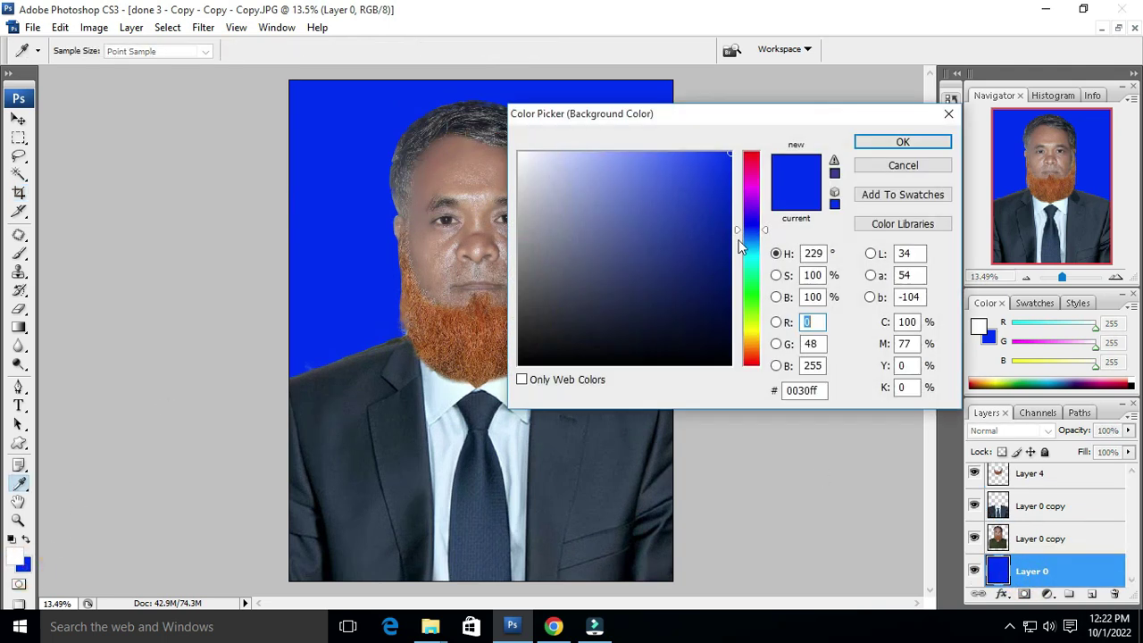
pyautogui.click(753, 190)
pyautogui.click(893, 142)
pyautogui.press('c')
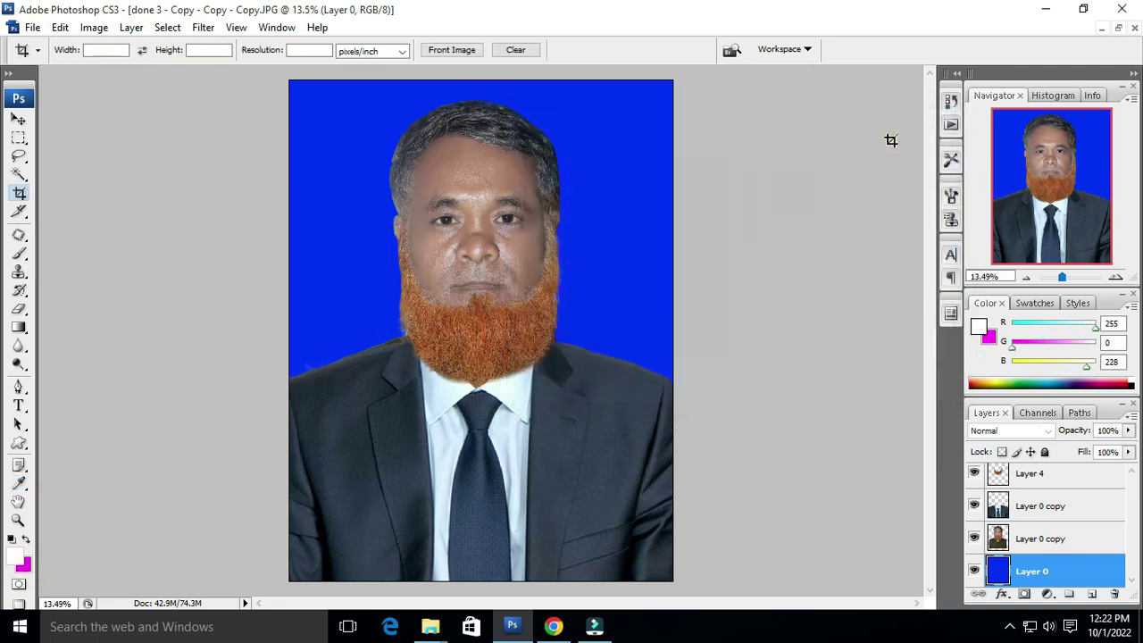
pyautogui.hotkey('ctrl', 'BackSpace')
# - Refill the Layer 0 backdrop with a bright yellow background colour
pyautogui.scroll(-2, 455, 280)
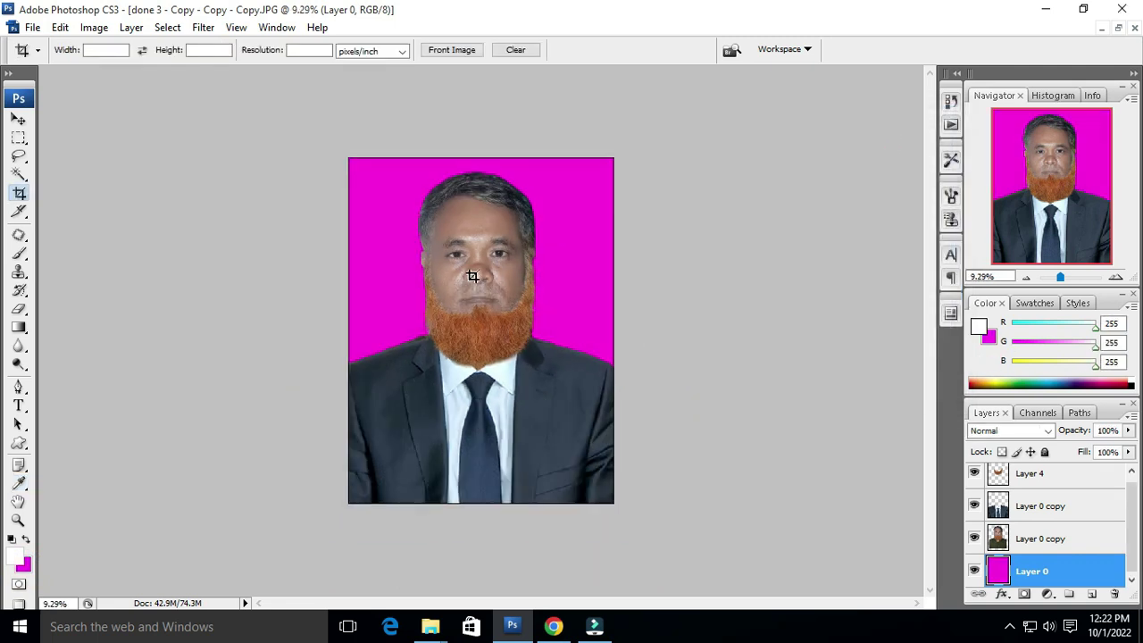
pyautogui.doubleClick(997, 568)
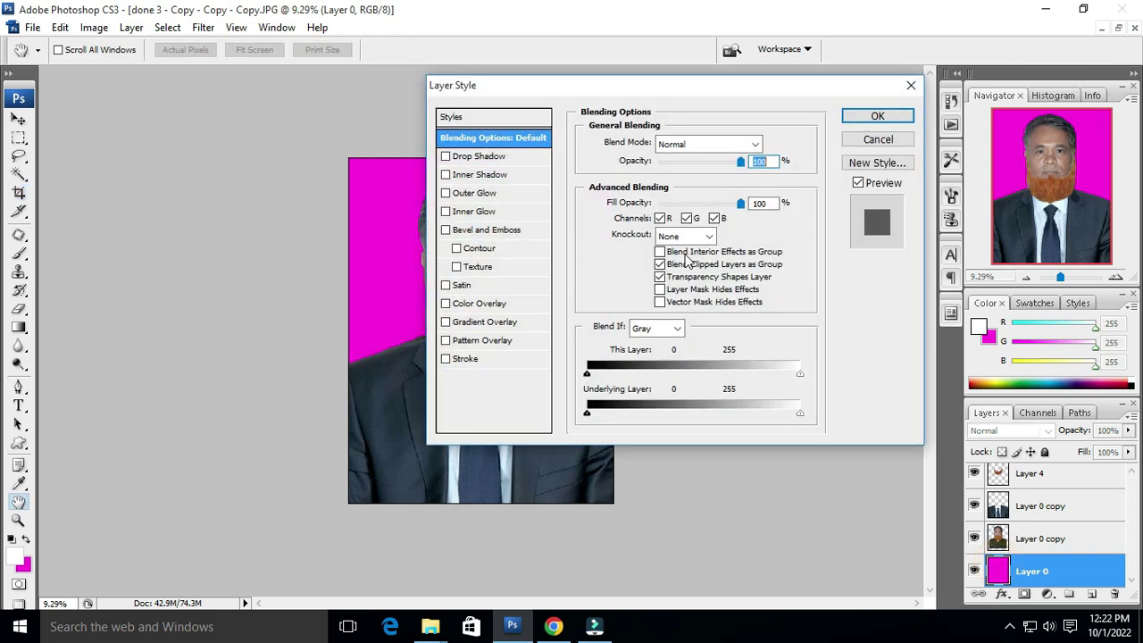
pyautogui.click(878, 140)
pyautogui.click(18, 482)
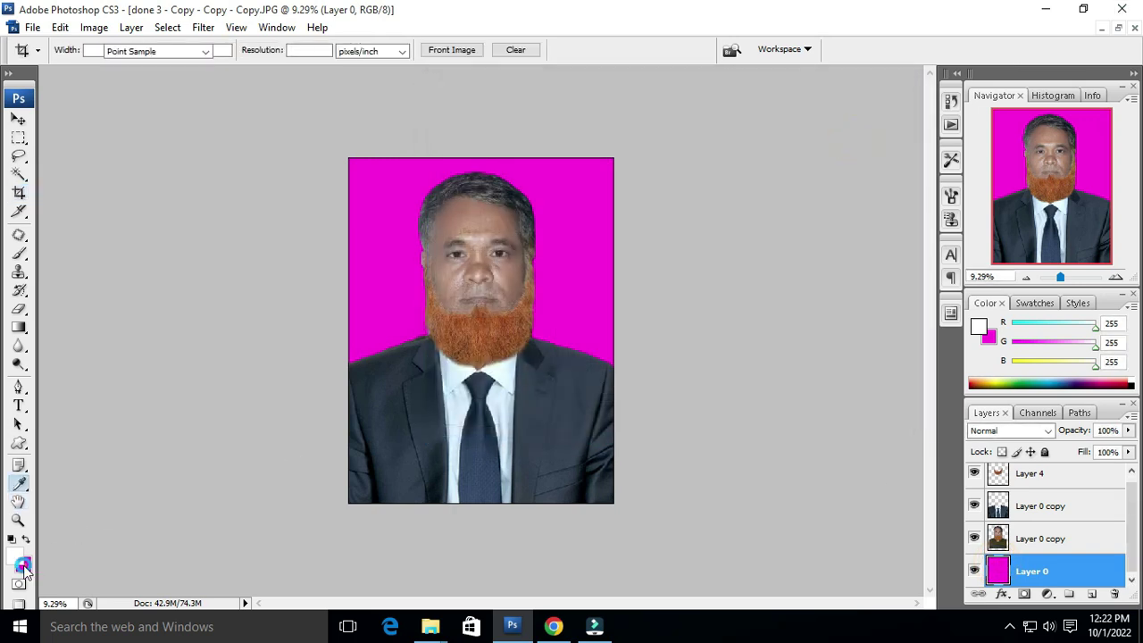
pyautogui.click(25, 564)
pyautogui.click(754, 332)
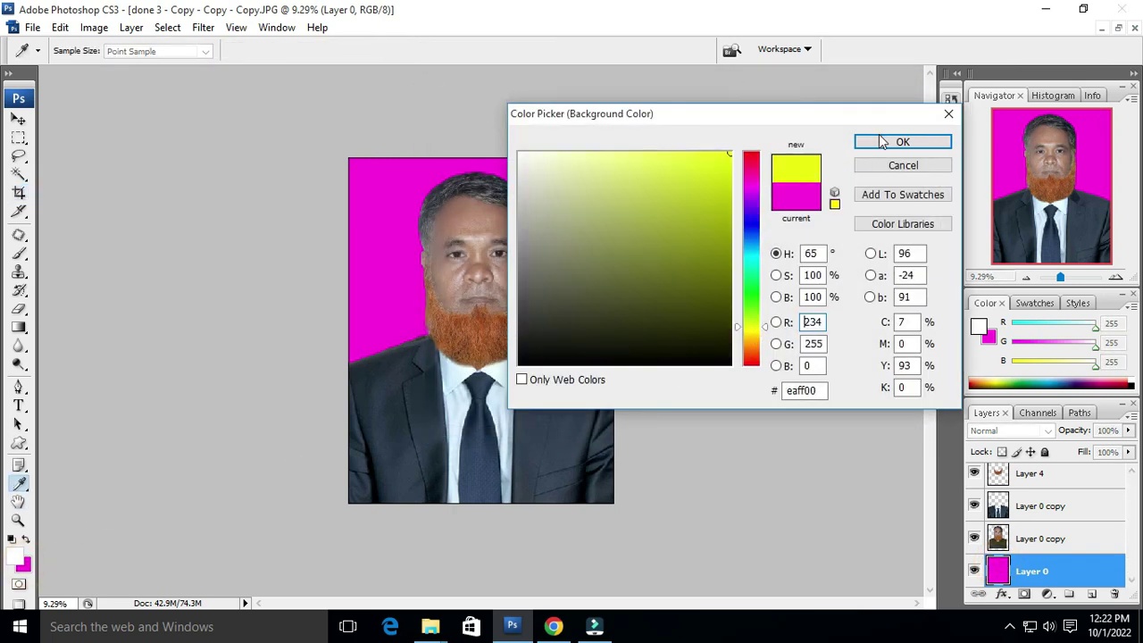
pyautogui.click(879, 141)
pyautogui.press('c')
pyautogui.hotkey('ctrl', 'BackSpace')
# - Set the background colour to blue 0,84,255 and fill Layer 0 with it
pyautogui.scroll(2, 607, 268)
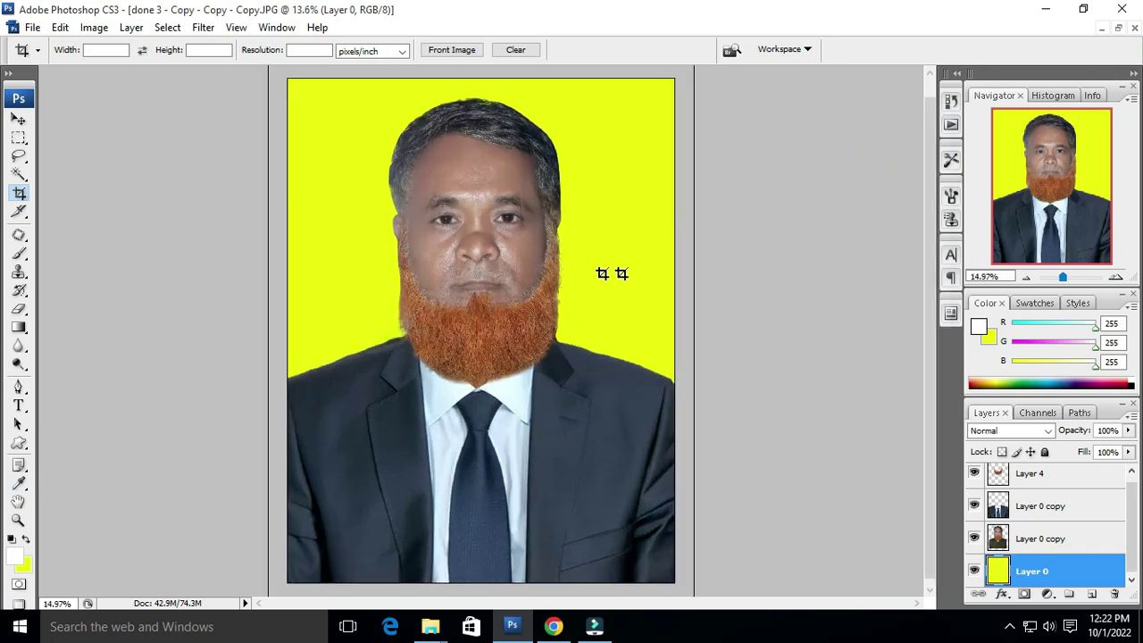
pyautogui.scroll(1, 552, 489)
pyautogui.click(18, 482)
pyautogui.click(25, 564)
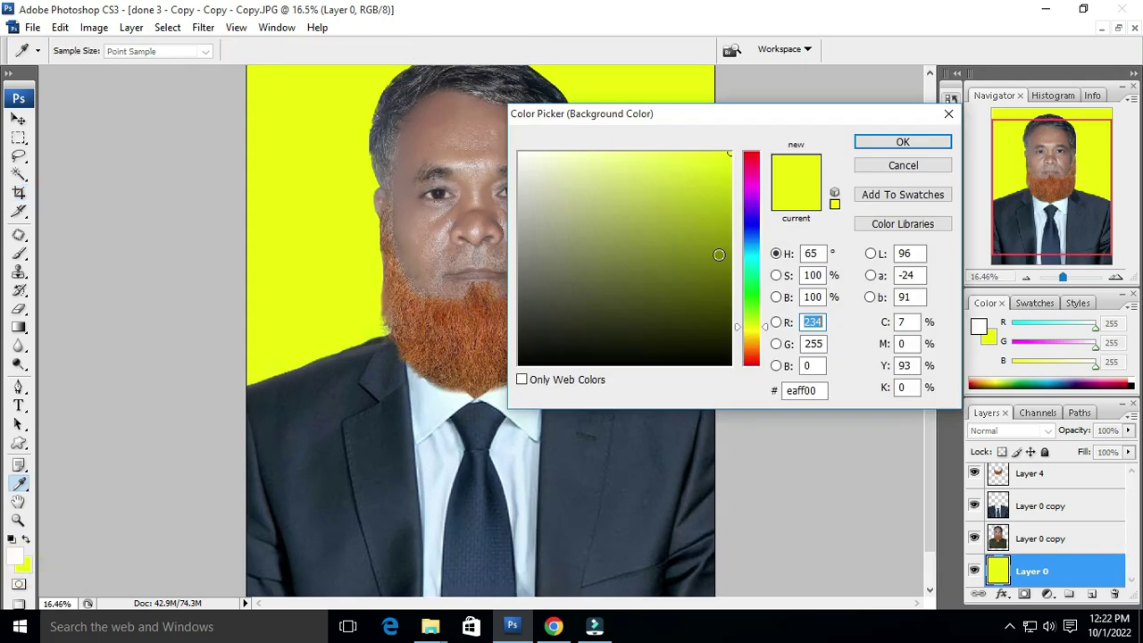
pyautogui.click(750, 219)
pyautogui.click(724, 155)
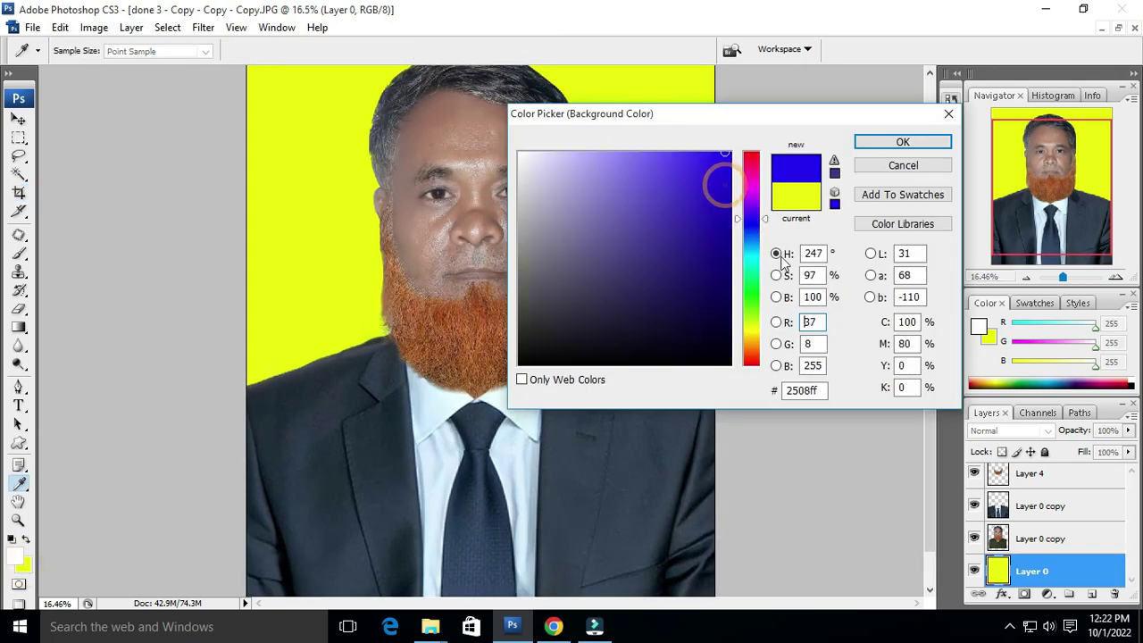
pyautogui.click(745, 232)
pyautogui.moveTo(739, 192); pyautogui.dragTo(748, 150)
pyautogui.click(752, 234)
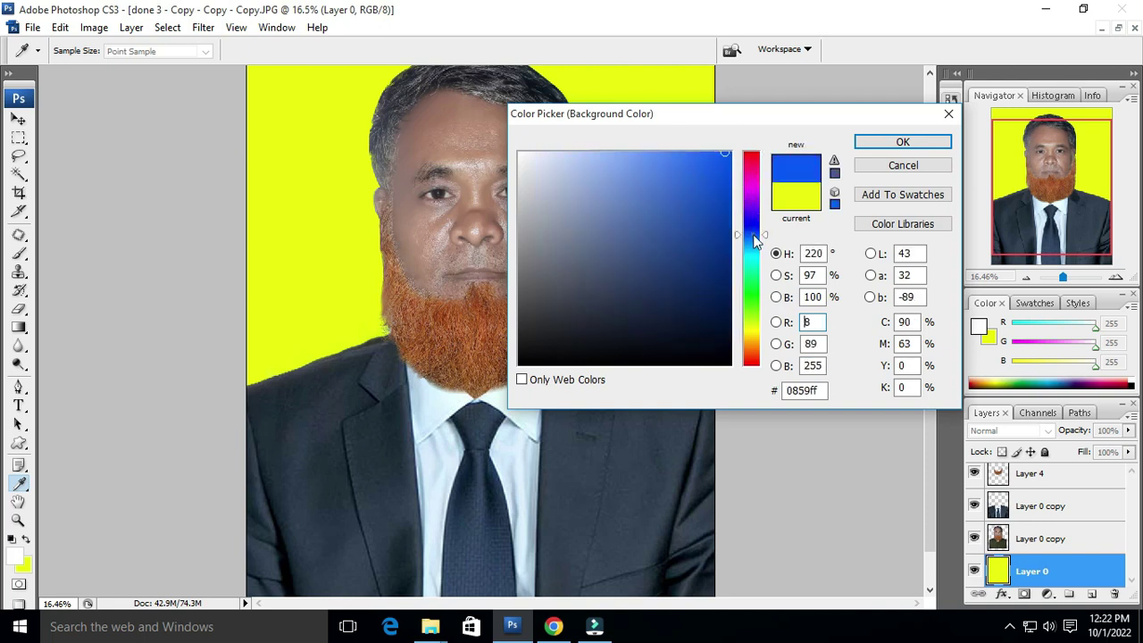
pyautogui.click(884, 143)
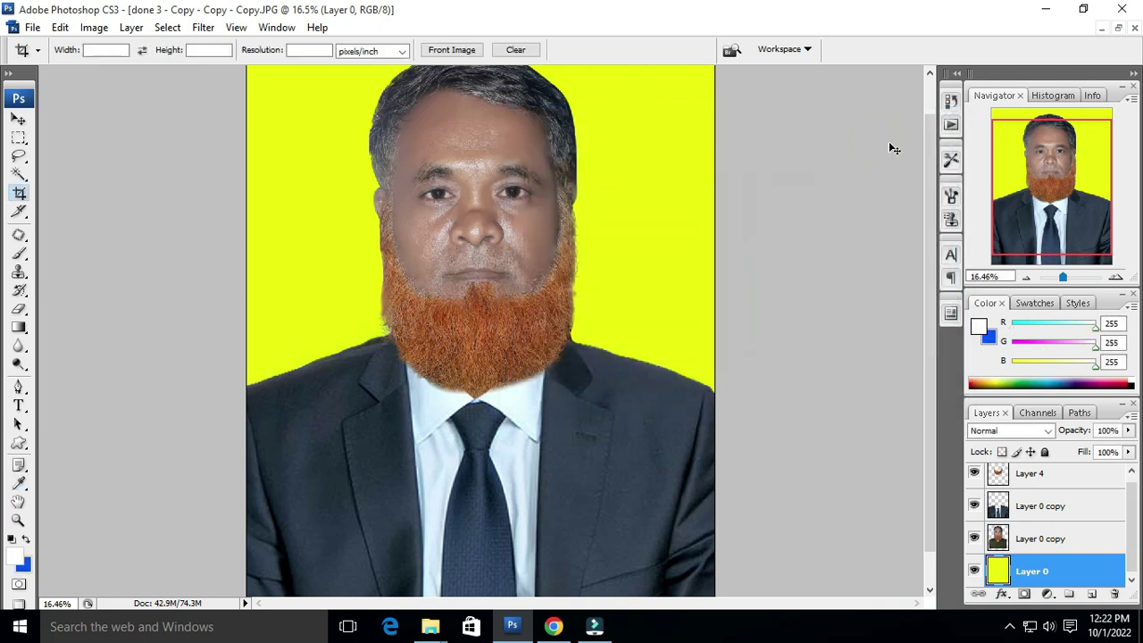
pyautogui.hotkey('ctrl', 'BackSpace')
pyautogui.scroll(-2, 463, 327)
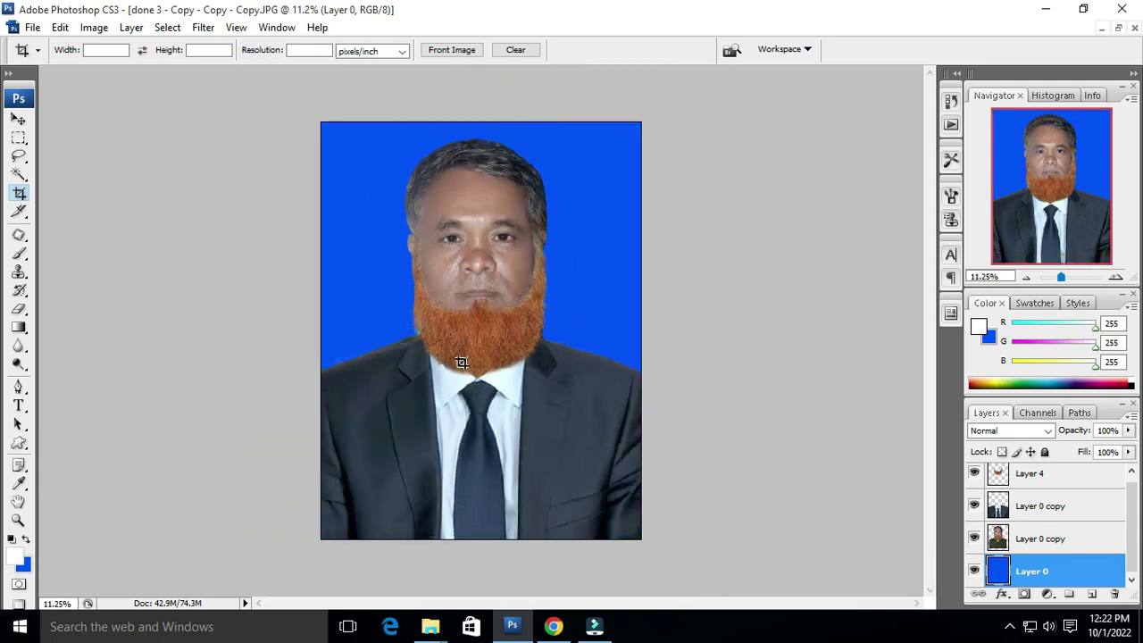
pyautogui.scroll(-1, 461, 362)
pyautogui.scroll(2, 472, 326)
# - Select the upper and lower Layer 0 copy layers under the shoulder via right-click
pyautogui.scroll(2, 499, 333)
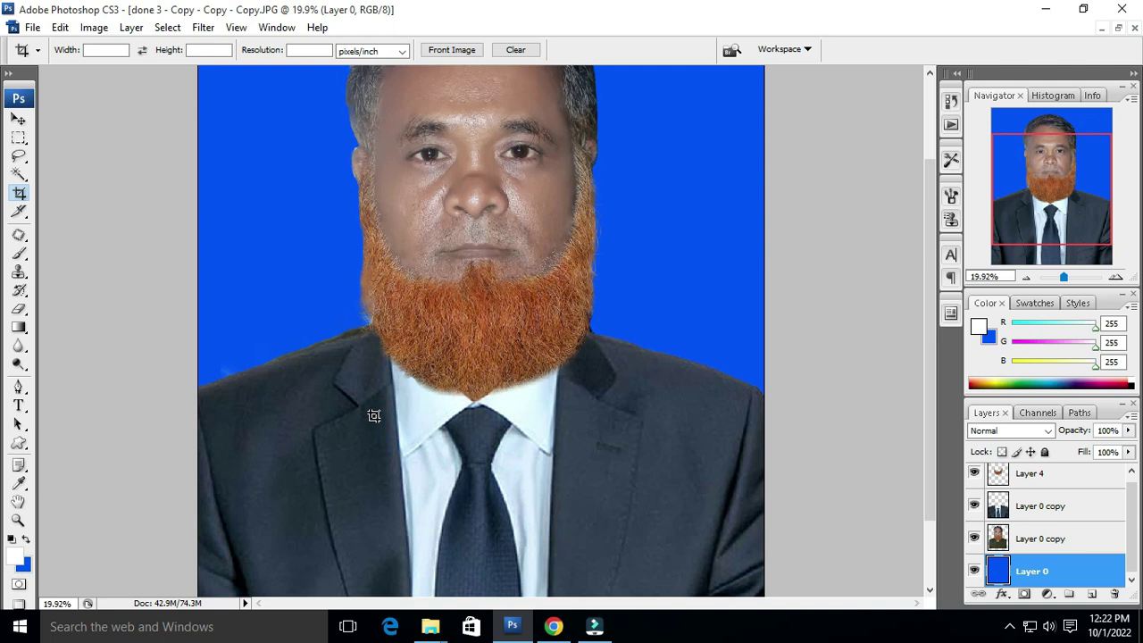
pyautogui.scroll(1, 342, 366)
pyautogui.scroll(1, 339, 327)
pyautogui.scroll(-2, 285, 375)
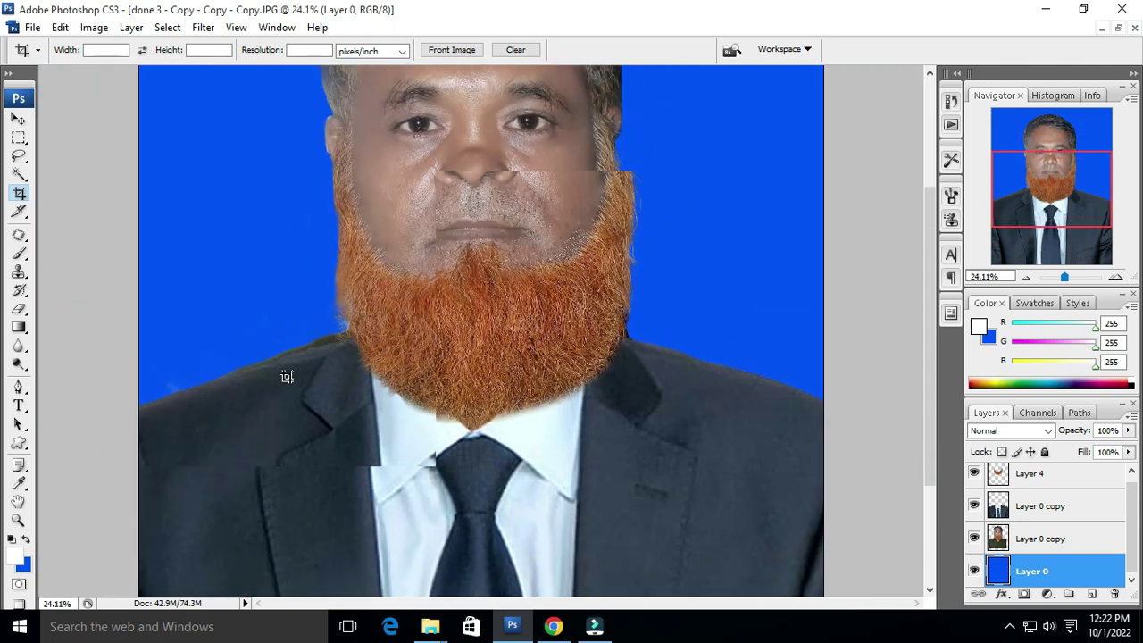
pyautogui.press('v')
pyautogui.rightClick(327, 369)
pyautogui.click(337, 377)
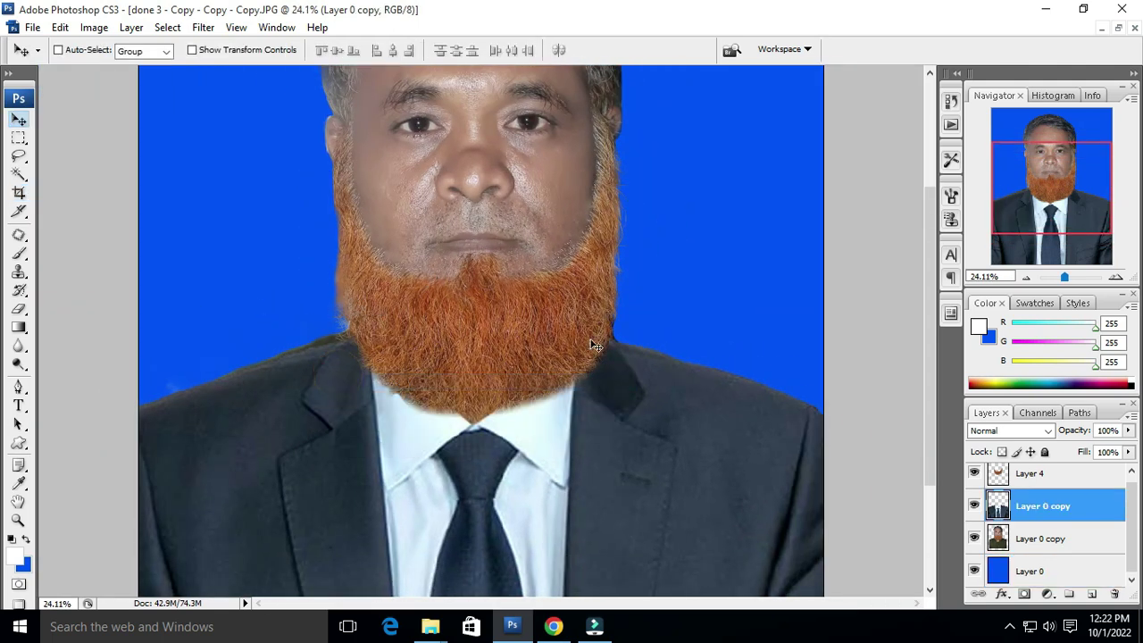
pyautogui.rightClick(325, 348)
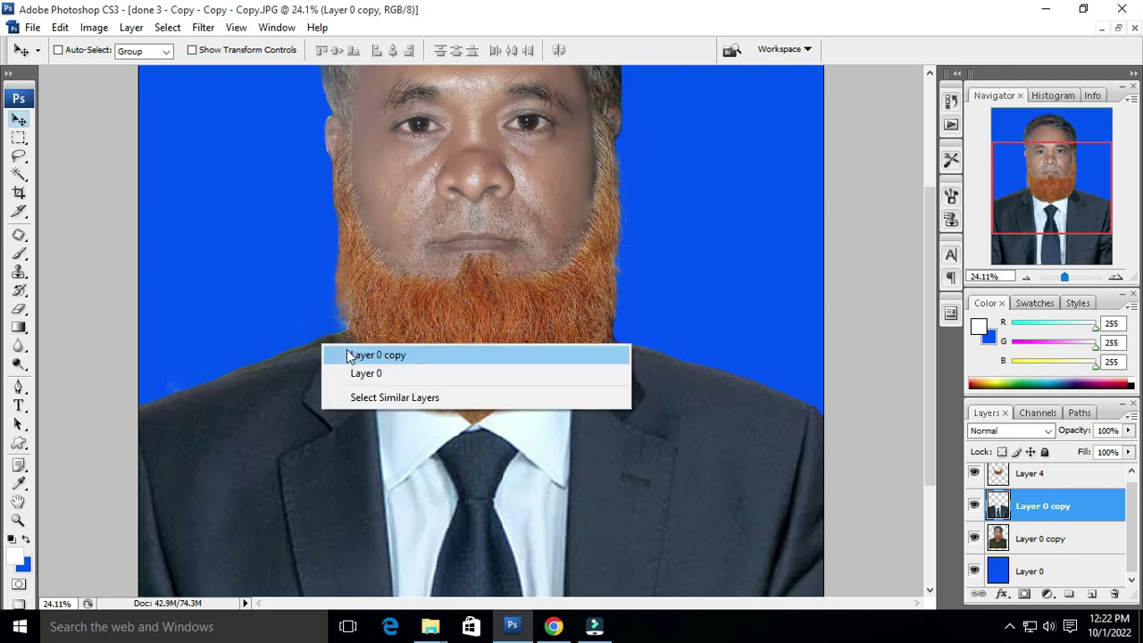
pyautogui.click(347, 351)
pyautogui.scroll(1, 345, 348)
pyautogui.scroll(1, 280, 373)
# - Draw a Pen path around the left shoulder beside the beard and delete that area
pyautogui.press('e')
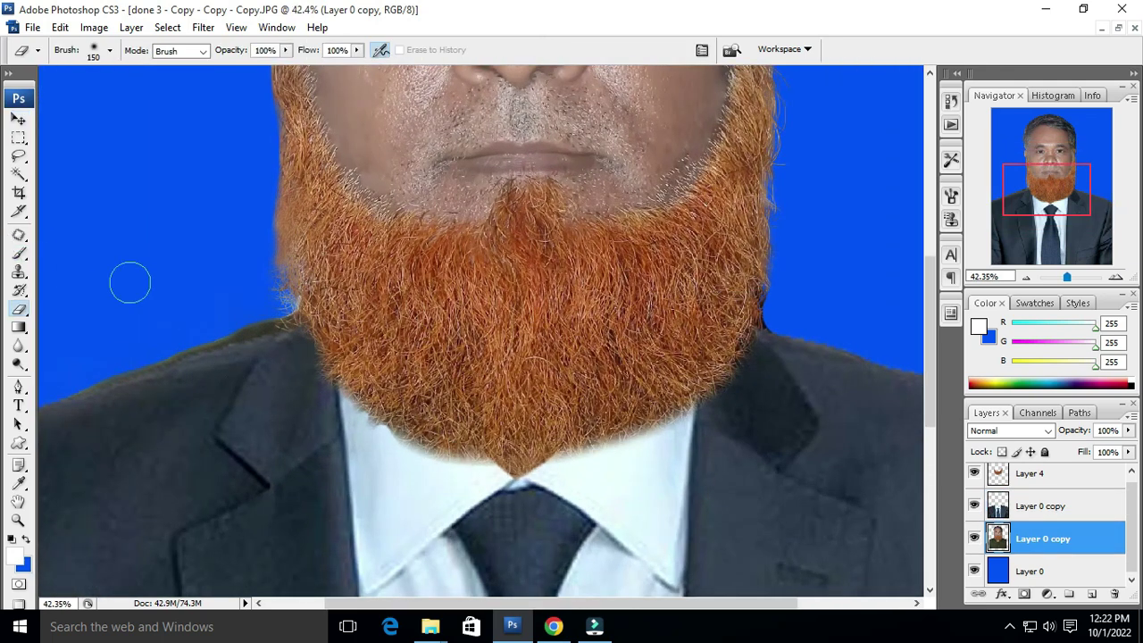
pyautogui.press('p')
pyautogui.moveTo(284, 320)
pyautogui.mouseDown()
pyautogui.moveTo(322, 349)
pyautogui.moveTo(401, 313)
pyautogui.mouseUp()
pyautogui.click(390, 305)
pyautogui.click(324, 413)
pyautogui.moveTo(142, 404)
pyautogui.mouseDown()
pyautogui.moveTo(117, 370)
pyautogui.moveTo(79, 362)
pyautogui.mouseUp()
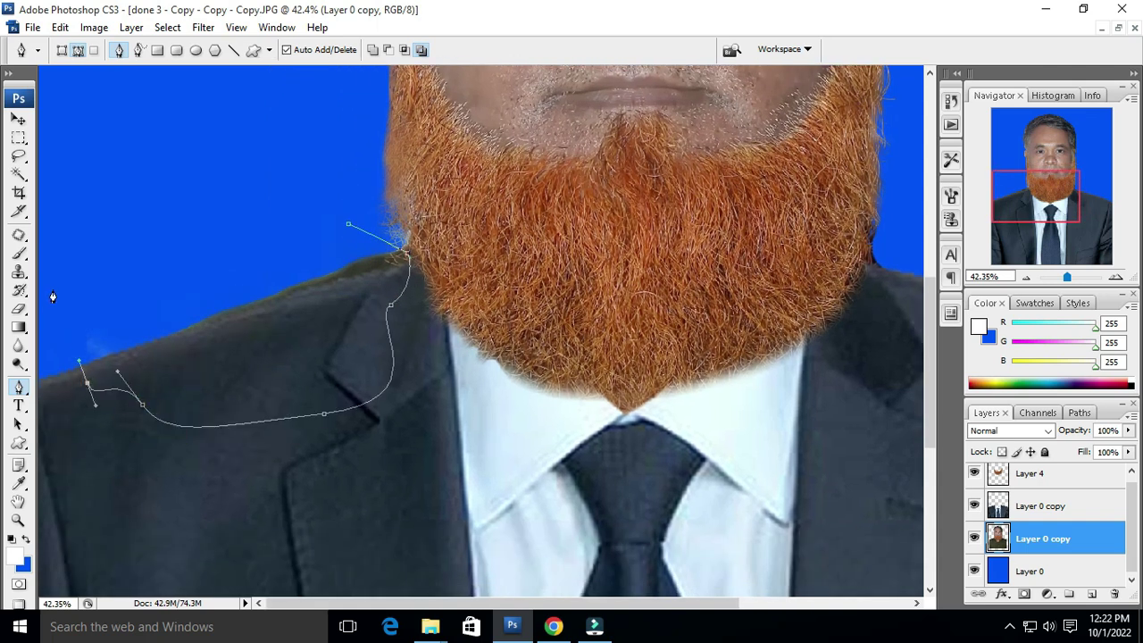
pyautogui.click(348, 223)
pyautogui.hotkey('ctrl', 'Return')
pyautogui.hotkey('ctrl', 'd')
# - Outline the area right of the beard with a path and clear it
pyautogui.scroll(-2, 676, 262)
pyautogui.scroll(2, 688, 225)
pyautogui.moveTo(625, 281); pyautogui.dragTo(681, 314)
pyautogui.moveTo(877, 342); pyautogui.dragTo(853, 200)
pyautogui.click(778, 168)
pyautogui.click(703, 178)
pyautogui.hotkey('ctrl', 'Return')
pyautogui.hotkey('ctrl', 'd')
pyautogui.scroll(-2, 705, 227)
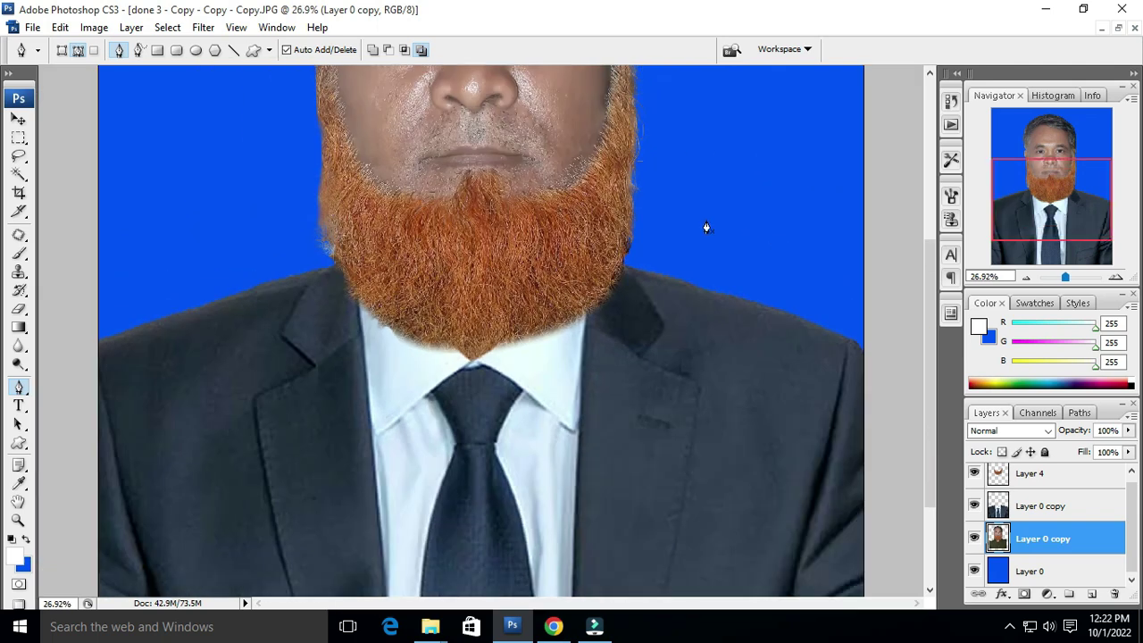
pyautogui.scroll(-2, 706, 227)
pyautogui.scroll(-1, 663, 242)
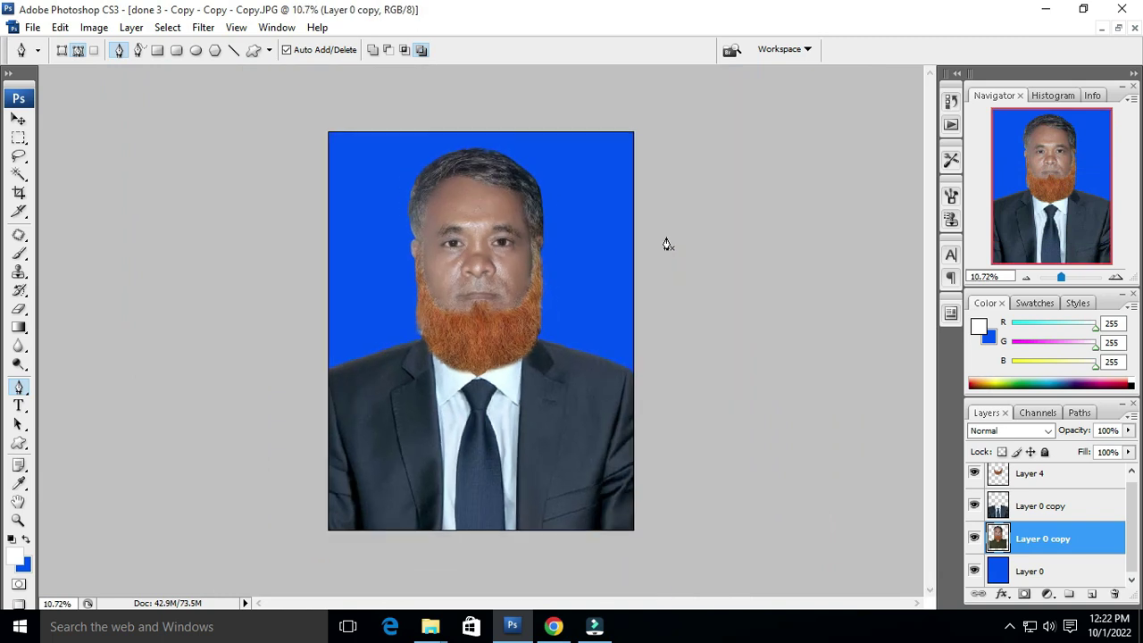
# - Leave full-screen mode and close the finished portrait and other open documents
pyautogui.press('f')
pyautogui.press('f')
pyautogui.press('f')
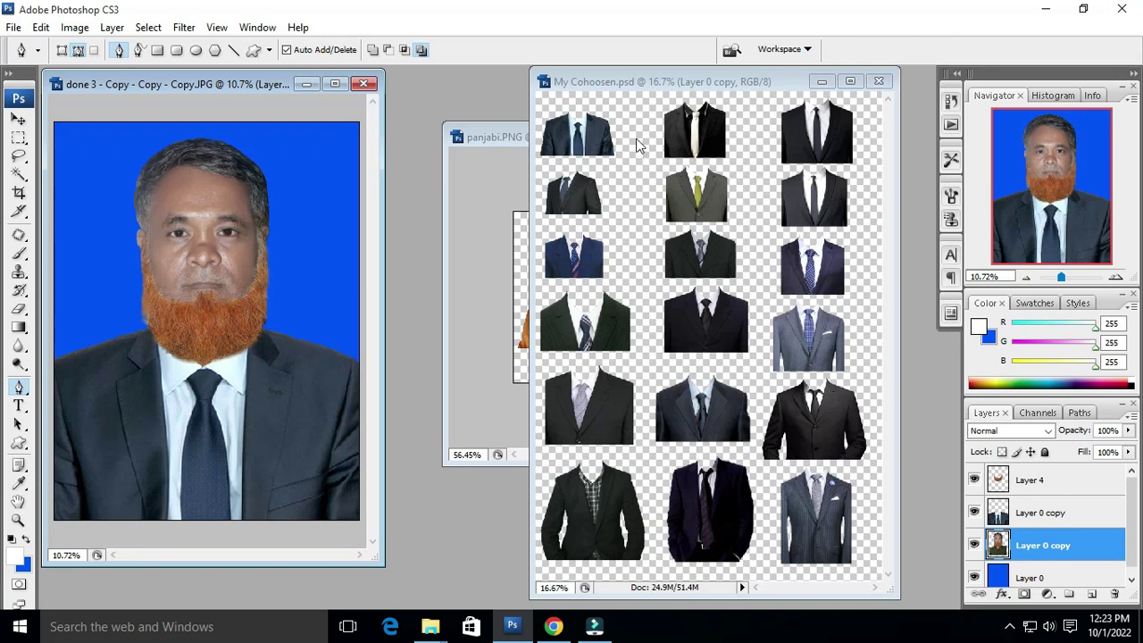
pyautogui.hotkey('ctrl', 'w')
pyautogui.click(576, 255)
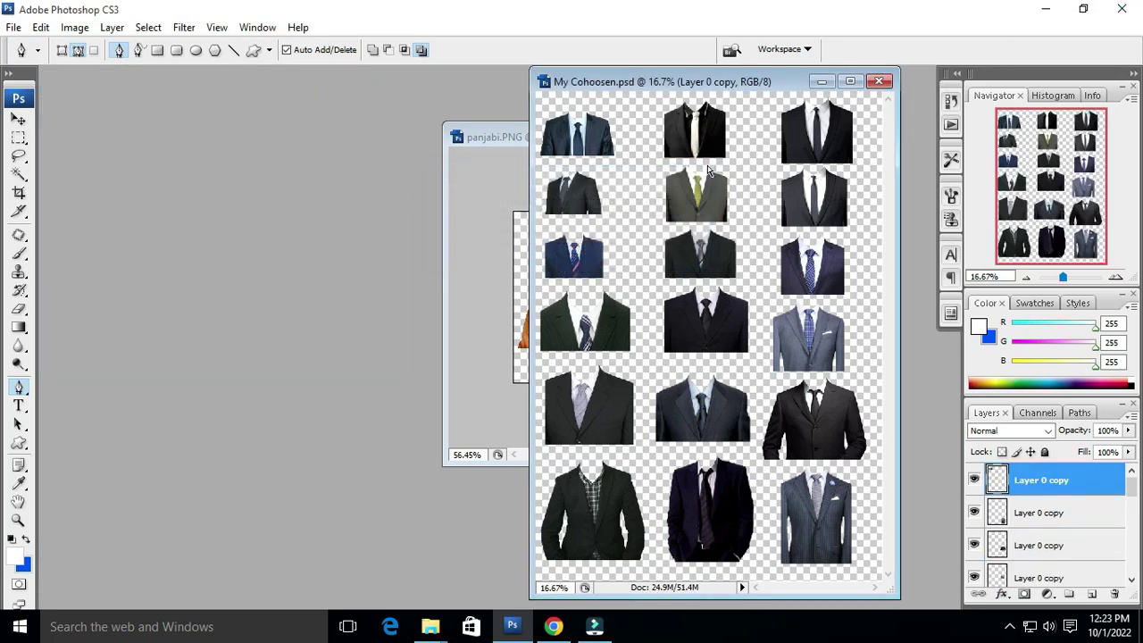
pyautogui.hotkey('ctrl', 'w')
pyautogui.hotkey('ctrl', 'w')
# - Open done - Copy and done 3006 - Copy from the abufile folder in Photoshop
pyautogui.click(1043, 11)
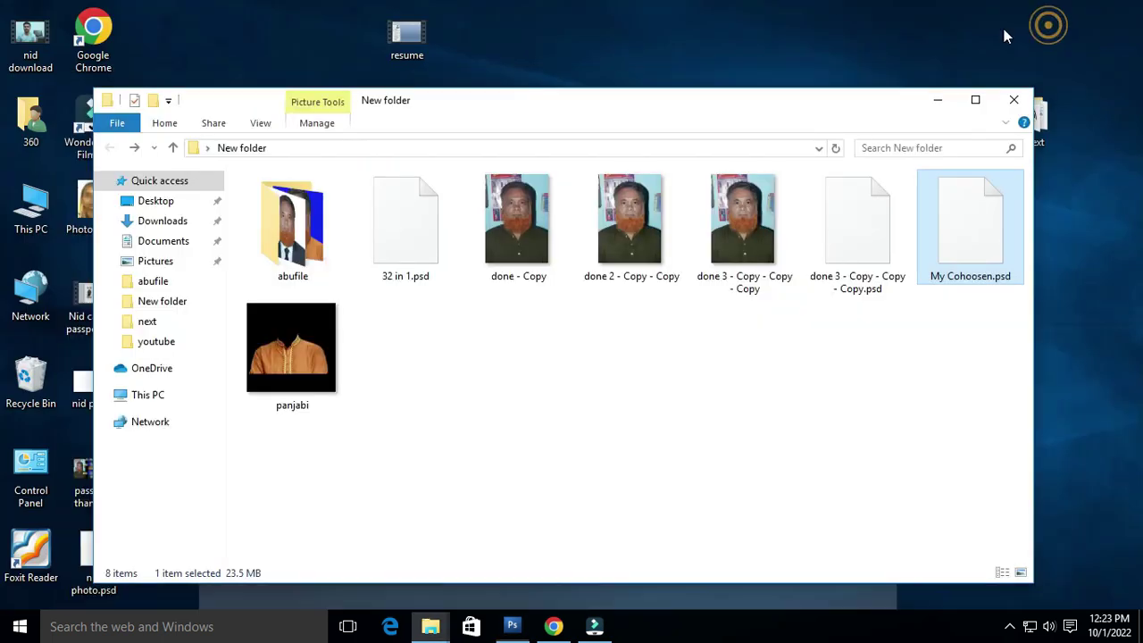
pyautogui.moveTo(562, 259)
pyautogui.mouseDown()
pyautogui.moveTo(469, 420)
pyautogui.moveTo(501, 330)
pyautogui.mouseUp()
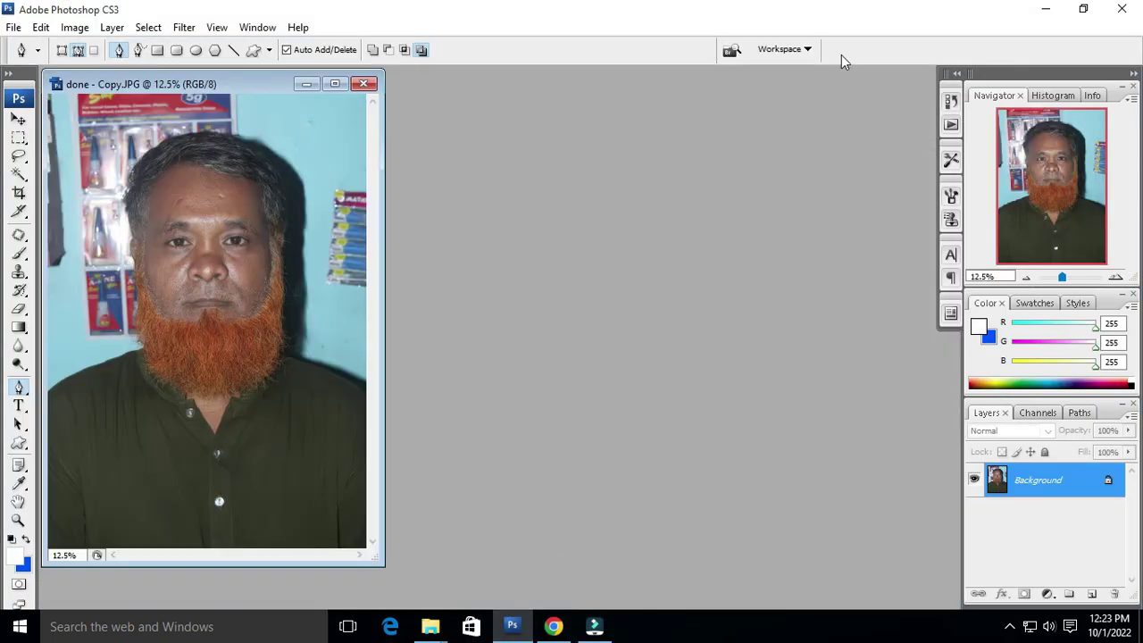
pyautogui.click(1046, 9)
pyautogui.doubleClick(303, 250)
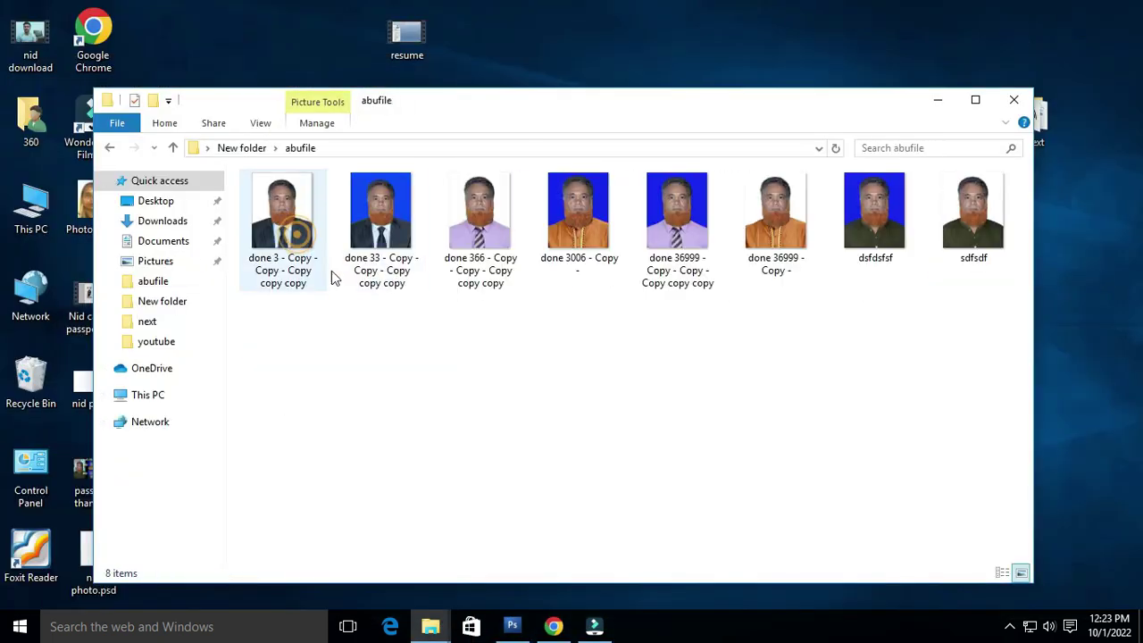
pyautogui.click(564, 228)
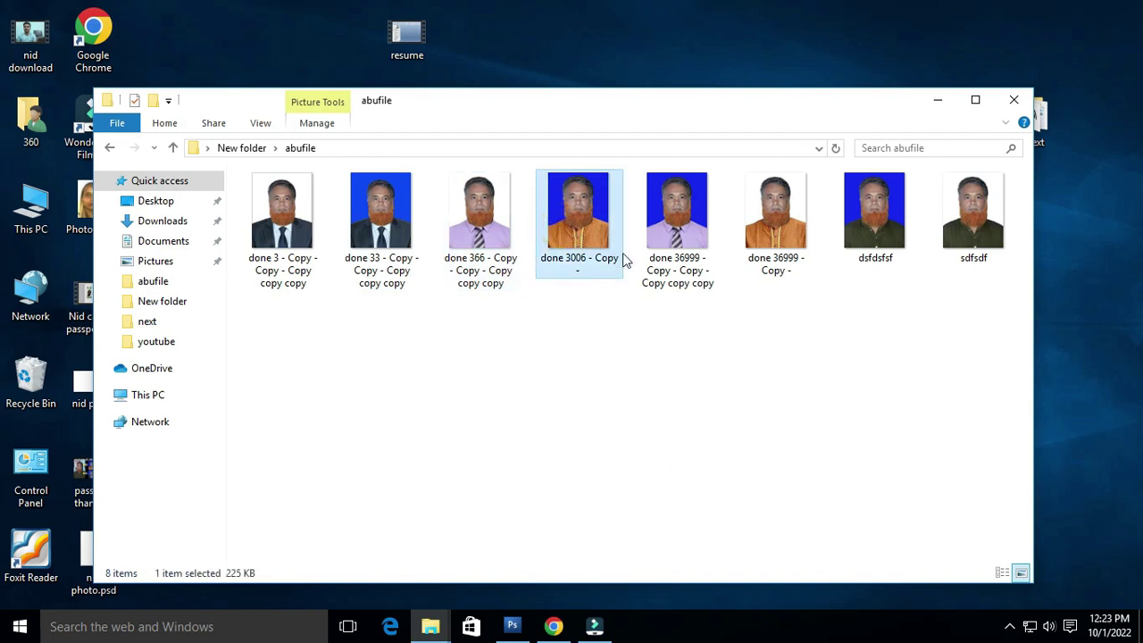
pyautogui.moveTo(576, 233); pyautogui.dragTo(570, 285)
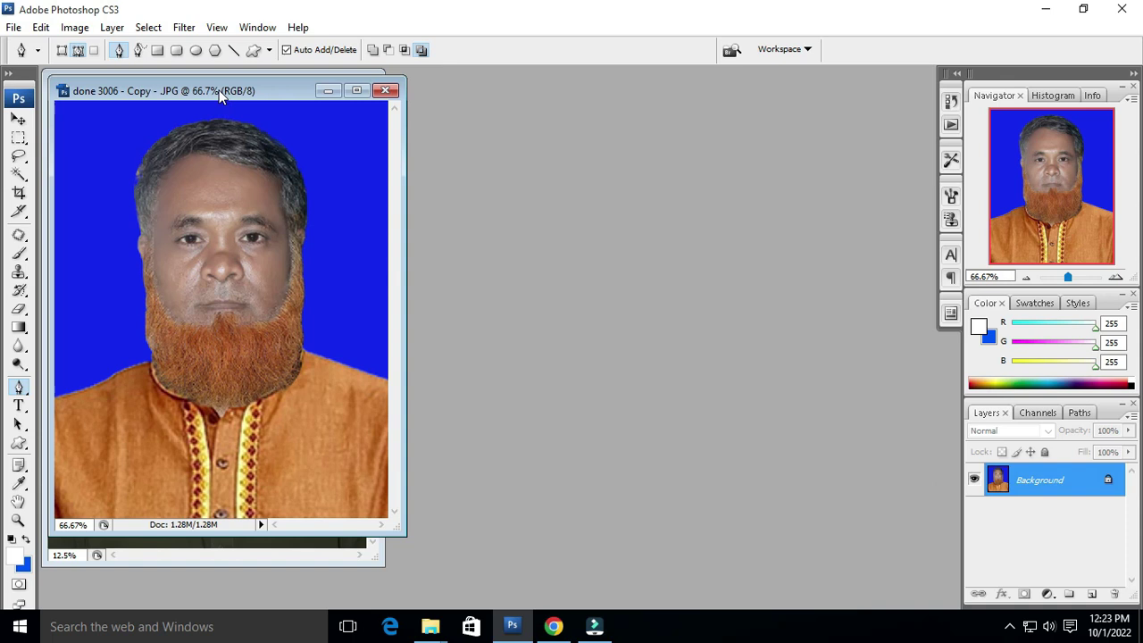
# - Arrange the two photo windows side by side for comparison
pyautogui.moveTo(218, 91); pyautogui.dragTo(615, 81)
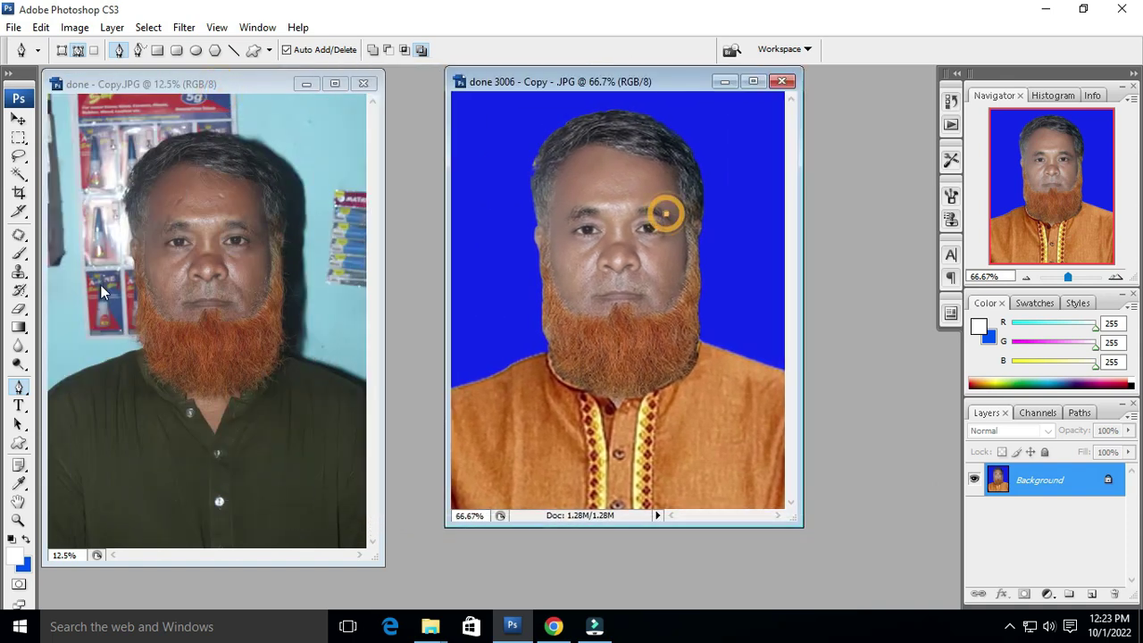
pyautogui.scroll(-2, 459, 309)
pyautogui.click(255, 276)
pyautogui.scroll(-2, 370, 301)
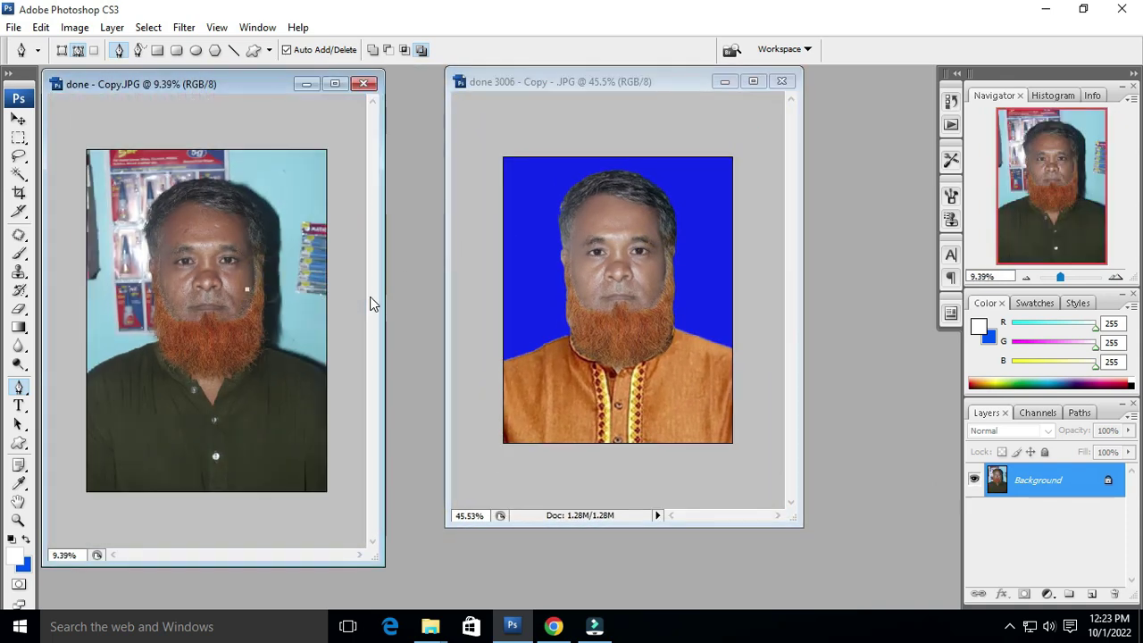
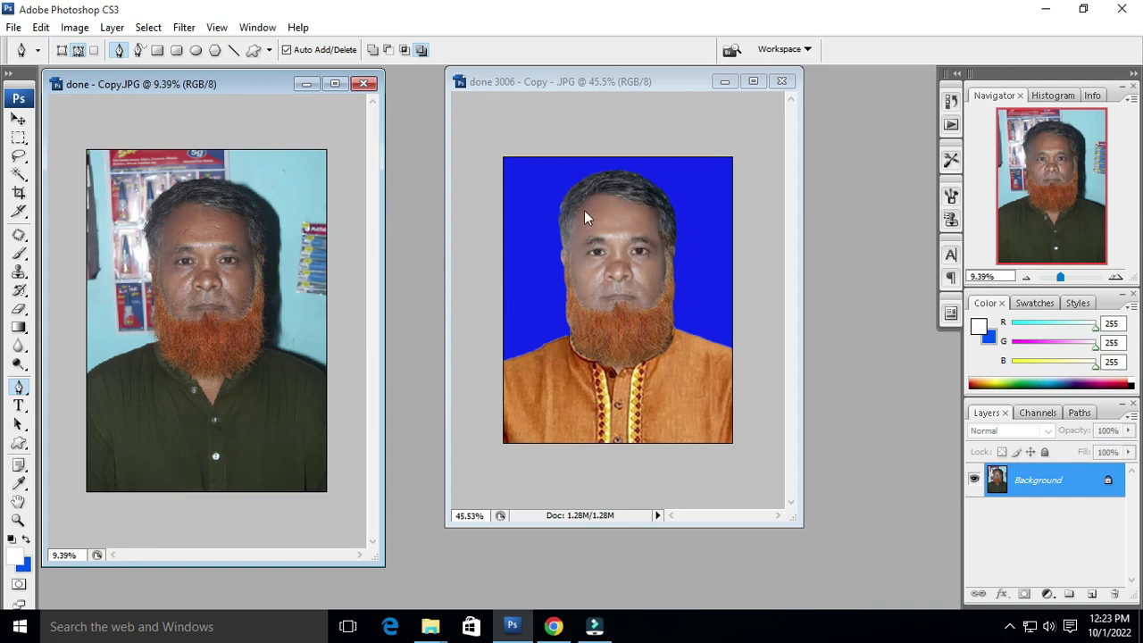
# - Zoom in on the green-shirt portrait, then switch to Chrome's new tab page
pyautogui.hotkey('ctrl', '+')
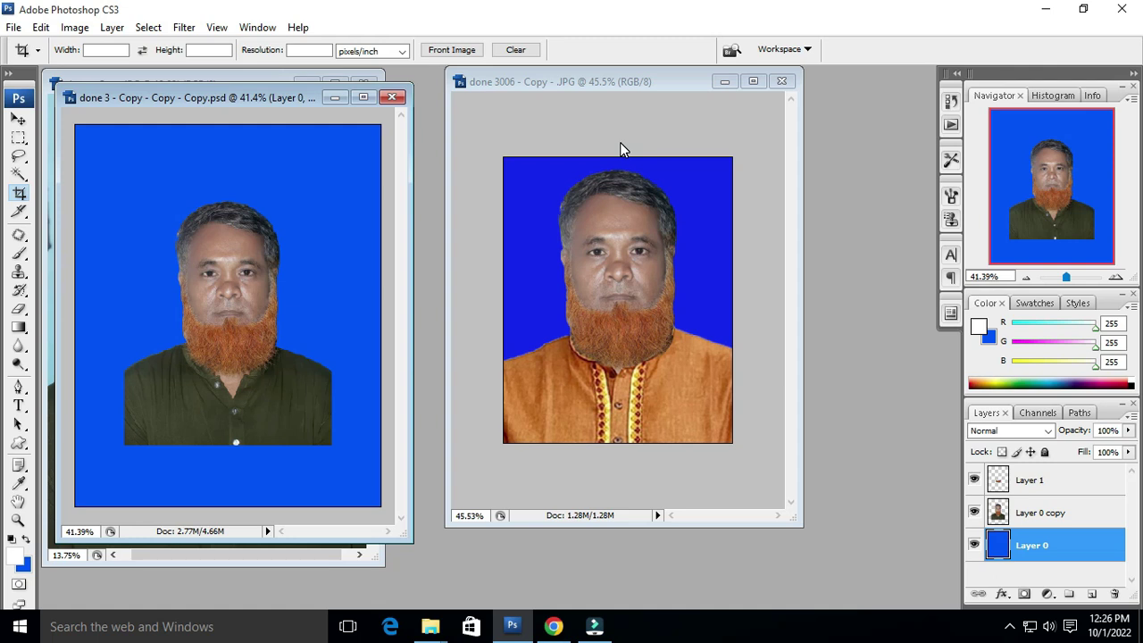
pyautogui.click(554, 627)
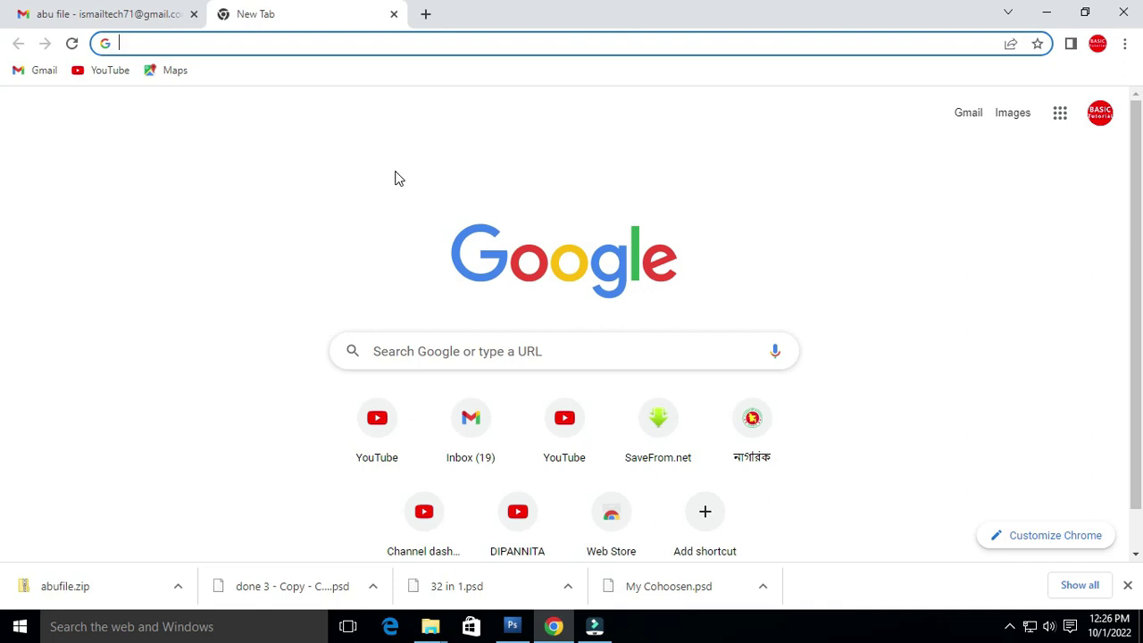
# - Search Google for 'panjabi png', correcting the typos first
pyautogui.write('pa')
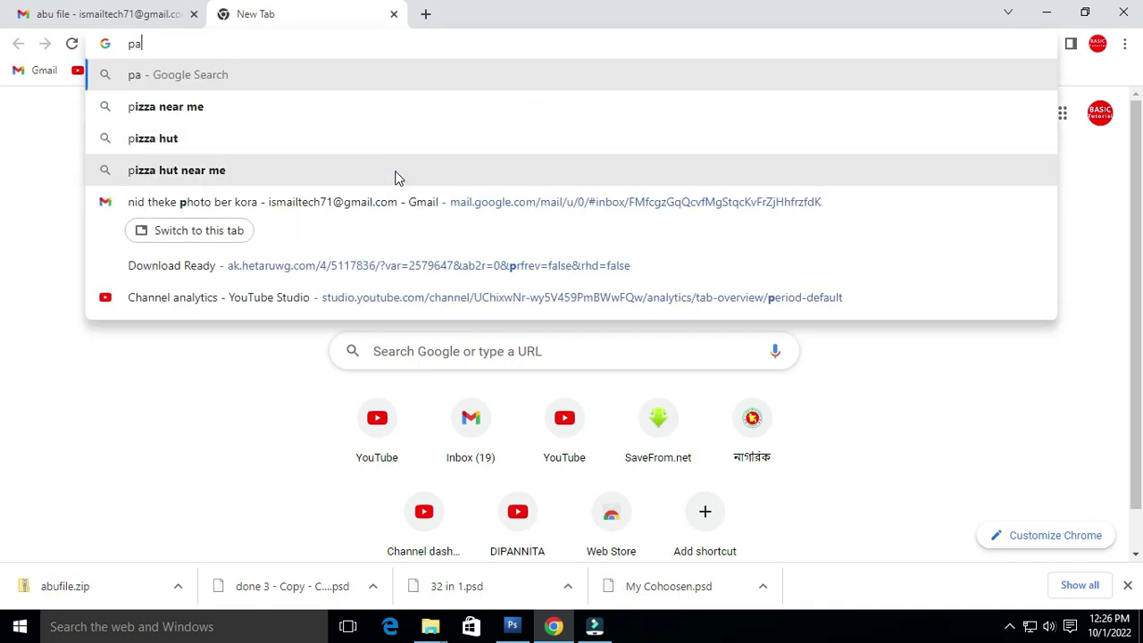
pyautogui.write('nj')
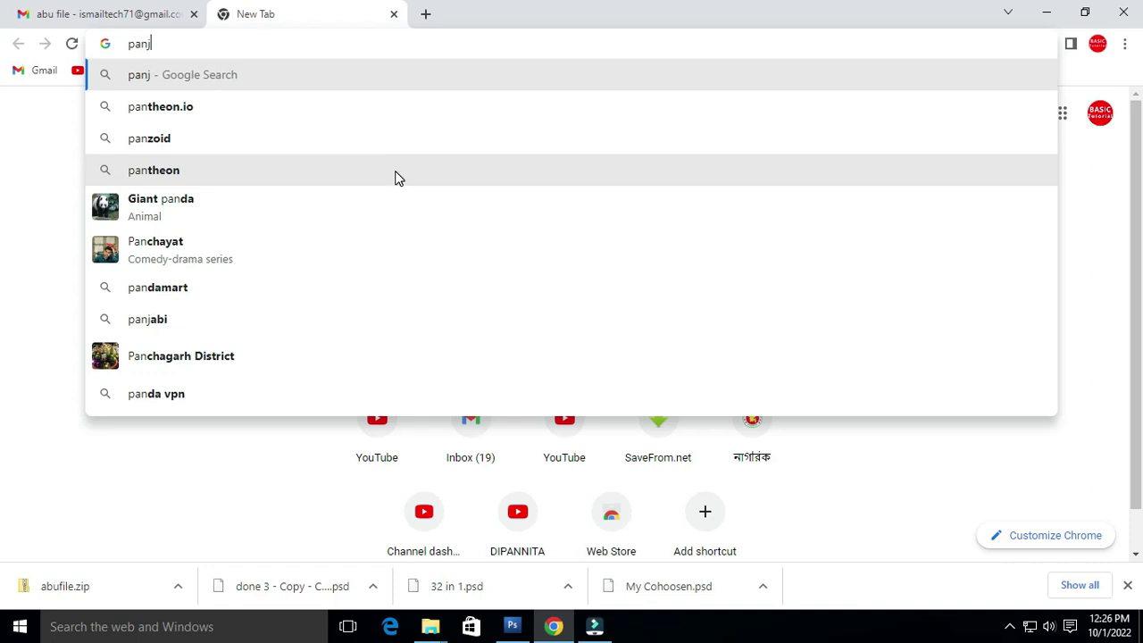
pyautogui.write('a')
pyautogui.write('i')
pyautogui.press('BackSpace')
pyautogui.press('BackSpace')
pyautogui.press('BackSpace')
pyautogui.write('jabi ')
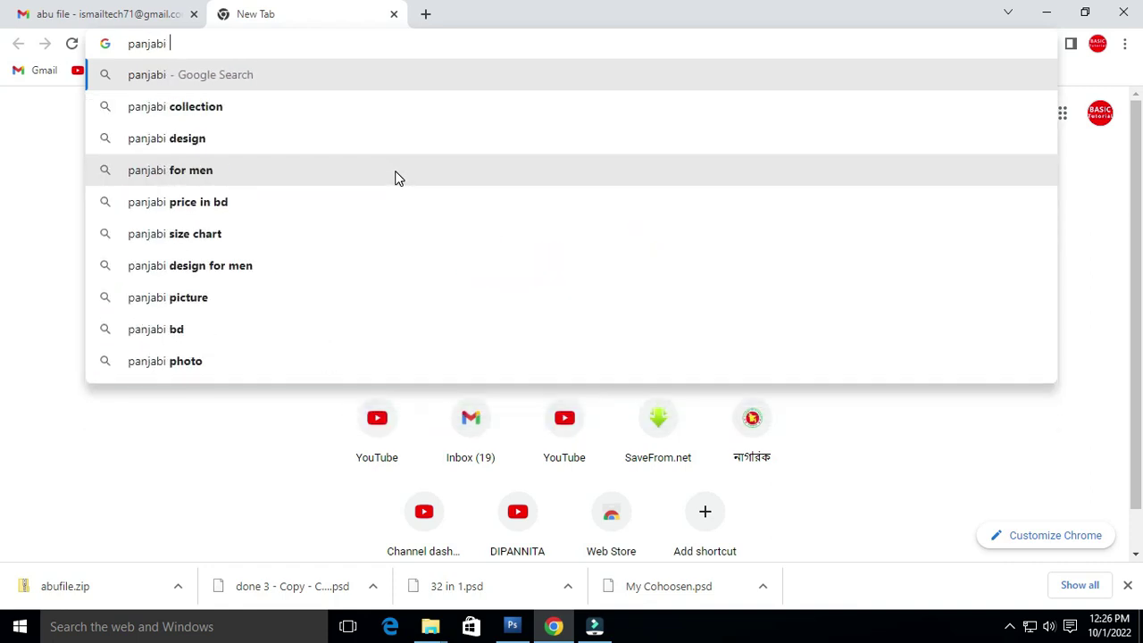
pyautogui.write('po')
pyautogui.press('BackSpace')
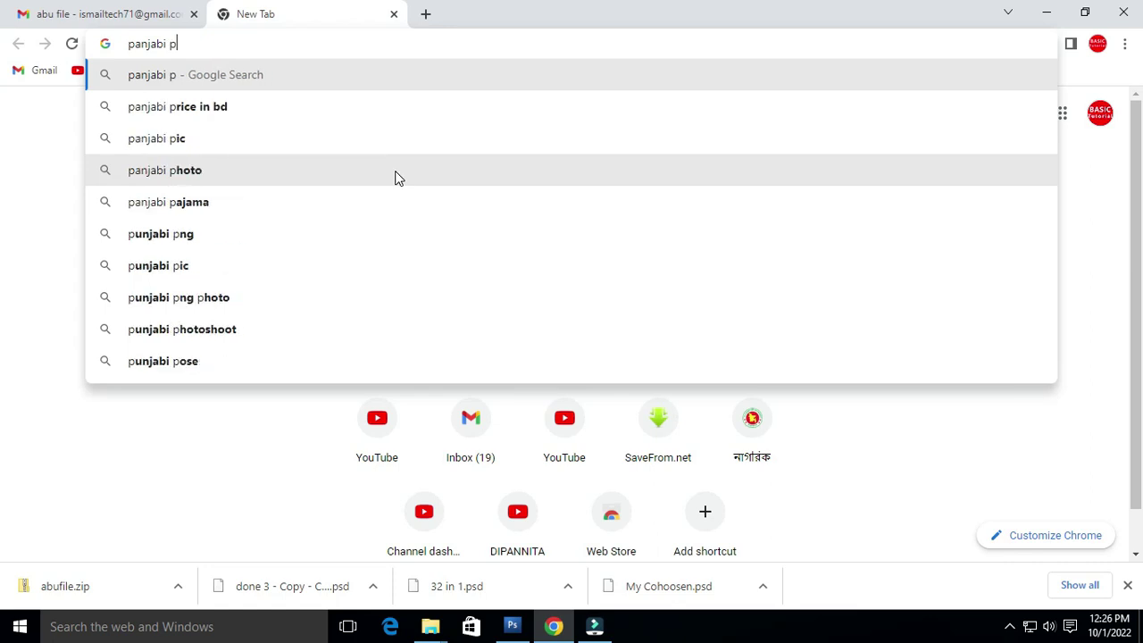
pyautogui.press('Return')
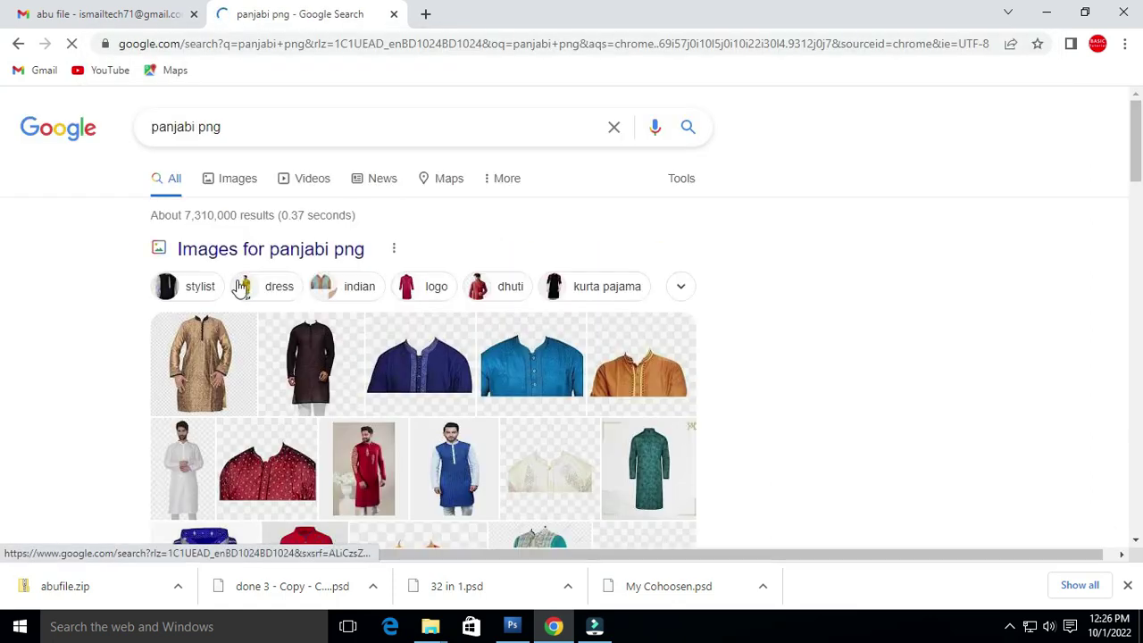
# - Browse the panjabi image results and preview the orange embroidered panjabi
pyautogui.click(235, 181)
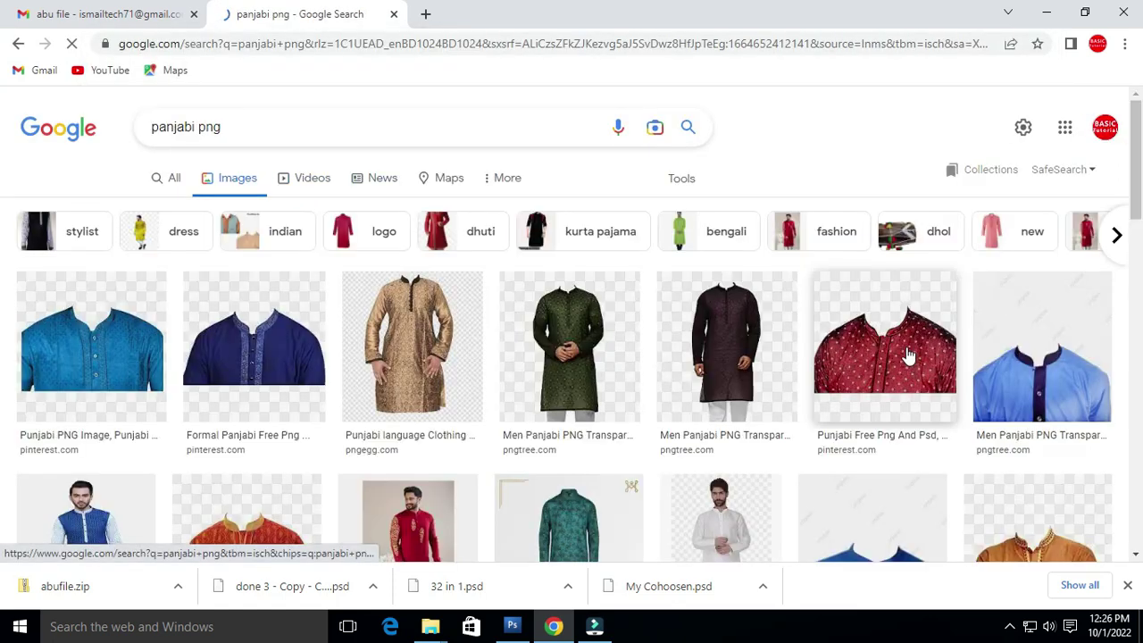
pyautogui.scroll(-1, 902, 360)
pyautogui.scroll(-2, 900, 362)
pyautogui.scroll(-1, 1063, 370)
pyautogui.scroll(-1, 1034, 322)
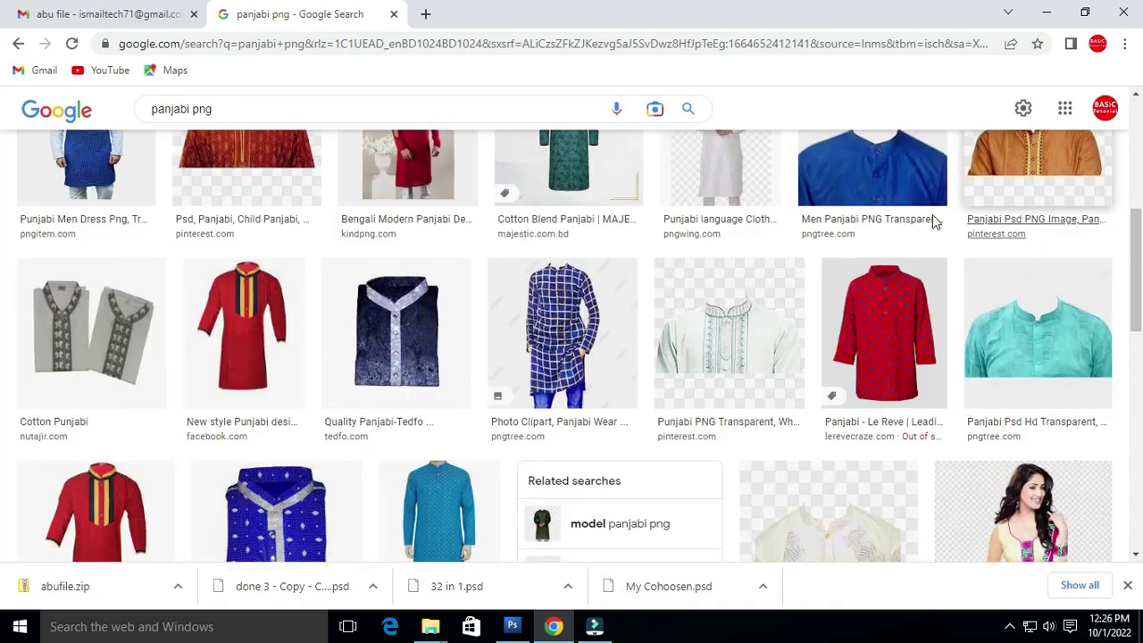
pyautogui.scroll(-3, 932, 224)
pyautogui.scroll(-1, 951, 323)
pyautogui.scroll(-3, 426, 326)
pyautogui.scroll(-2, 427, 326)
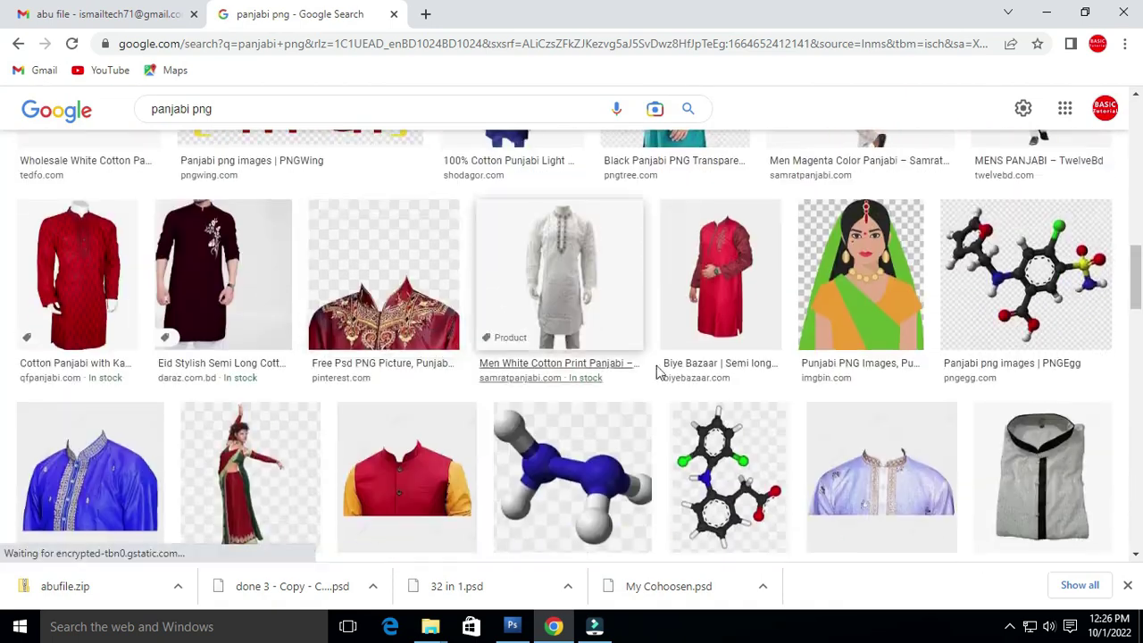
pyautogui.scroll(6, 607, 351)
pyautogui.scroll(3, 608, 351)
pyautogui.scroll(4, 733, 375)
pyautogui.scroll(-1, 1031, 399)
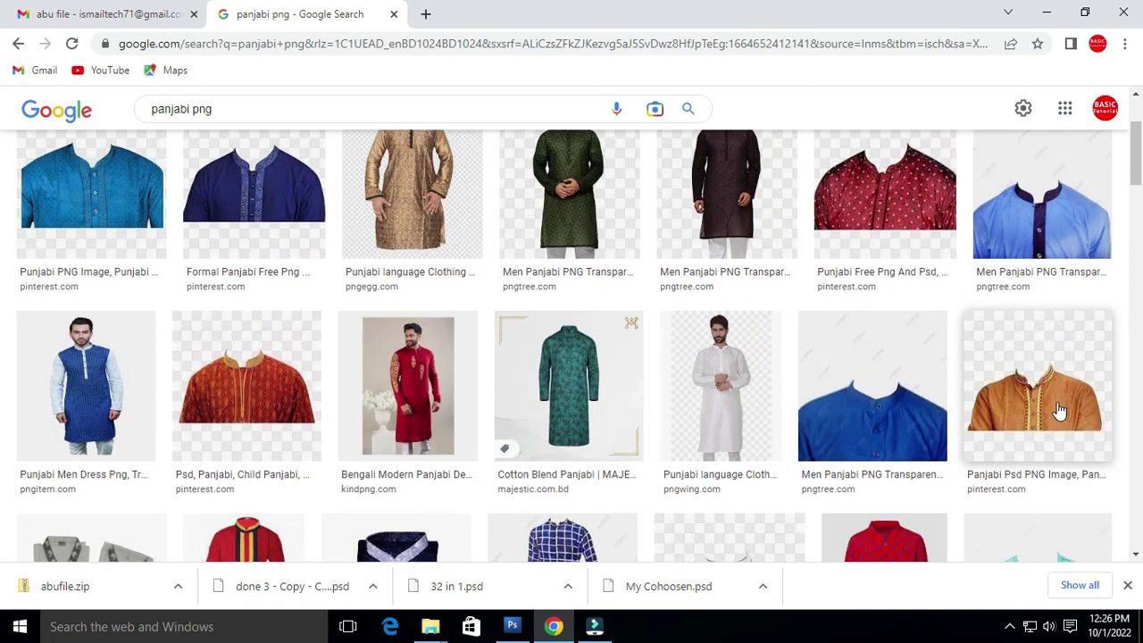
pyautogui.click(1031, 398)
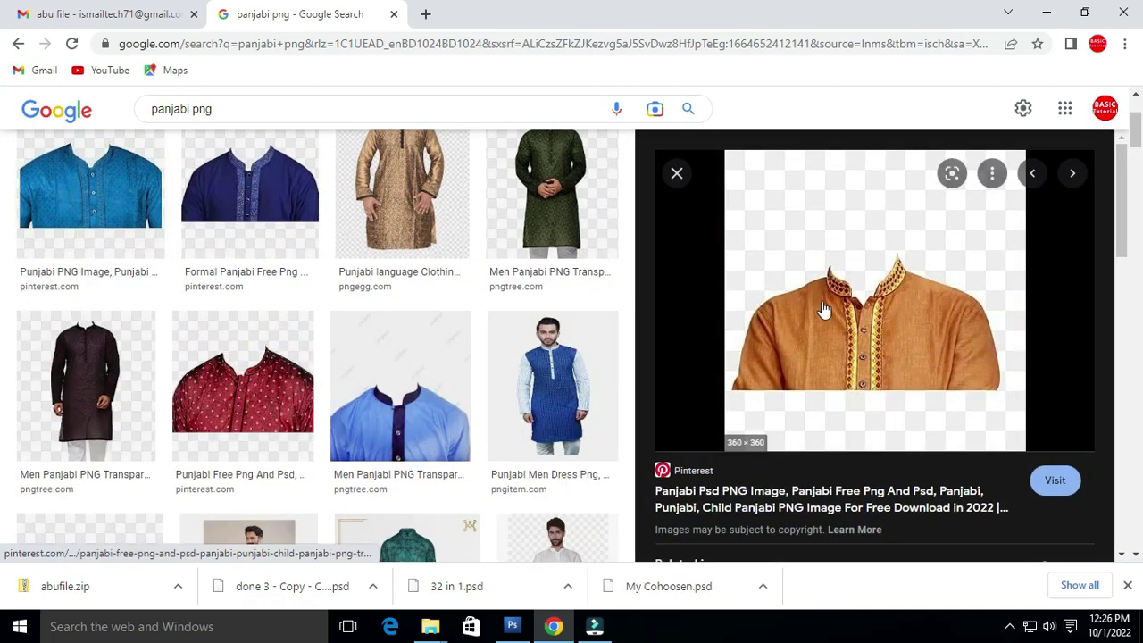
# - Save the orange panjabi image to the Desktop
pyautogui.rightClick(890, 308)
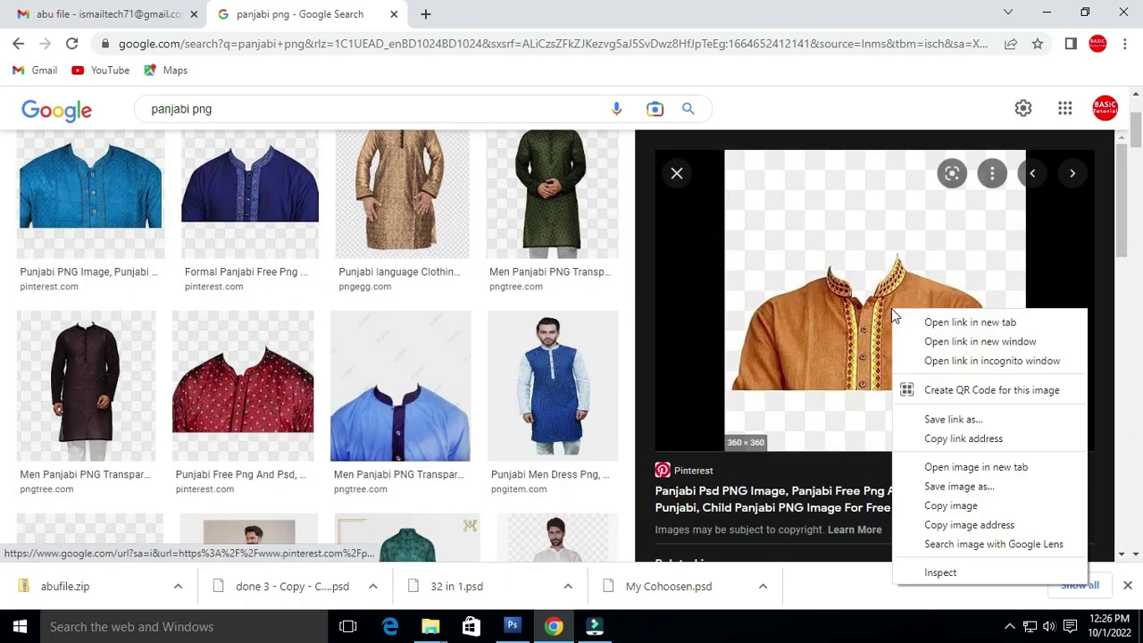
pyautogui.click(959, 485)
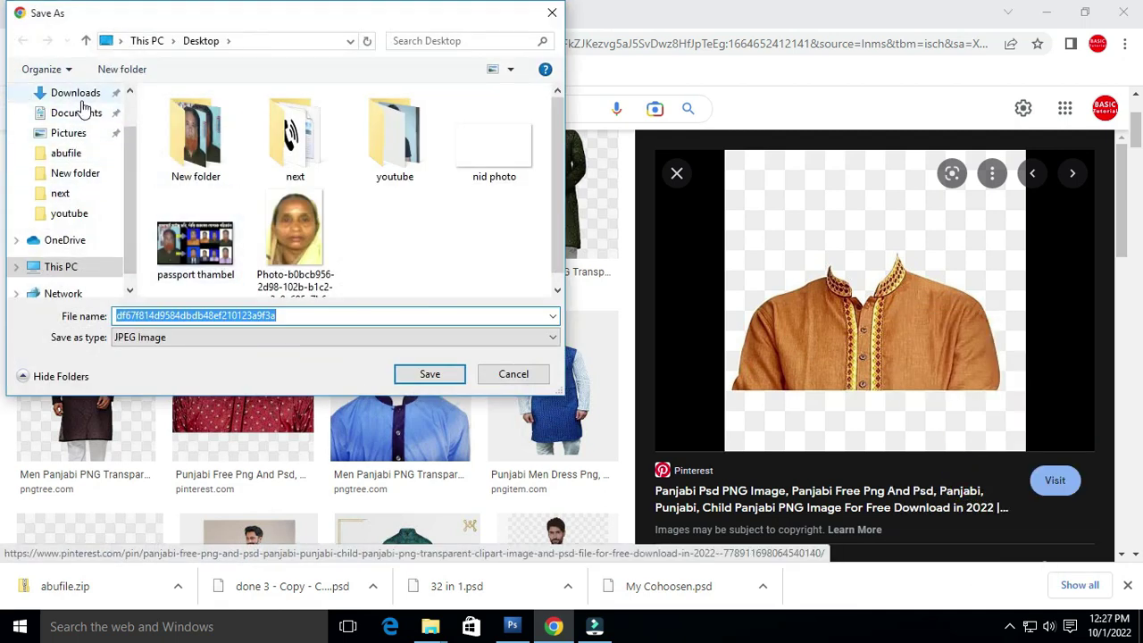
pyautogui.click(77, 92)
pyautogui.scroll(1, 120, 158)
pyautogui.click(68, 120)
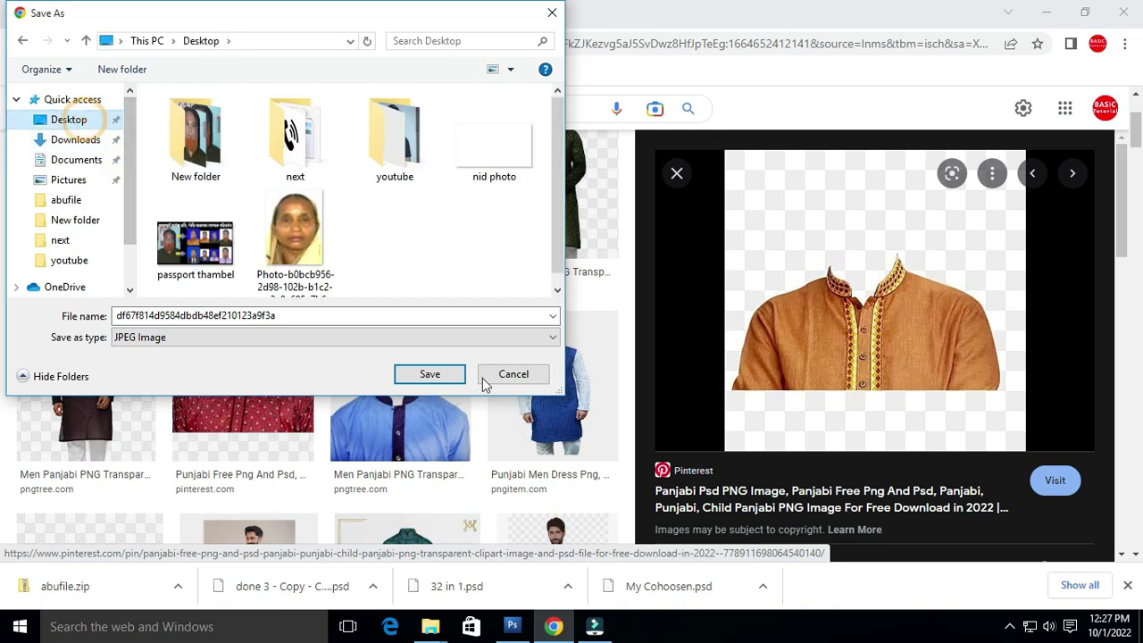
pyautogui.click(428, 374)
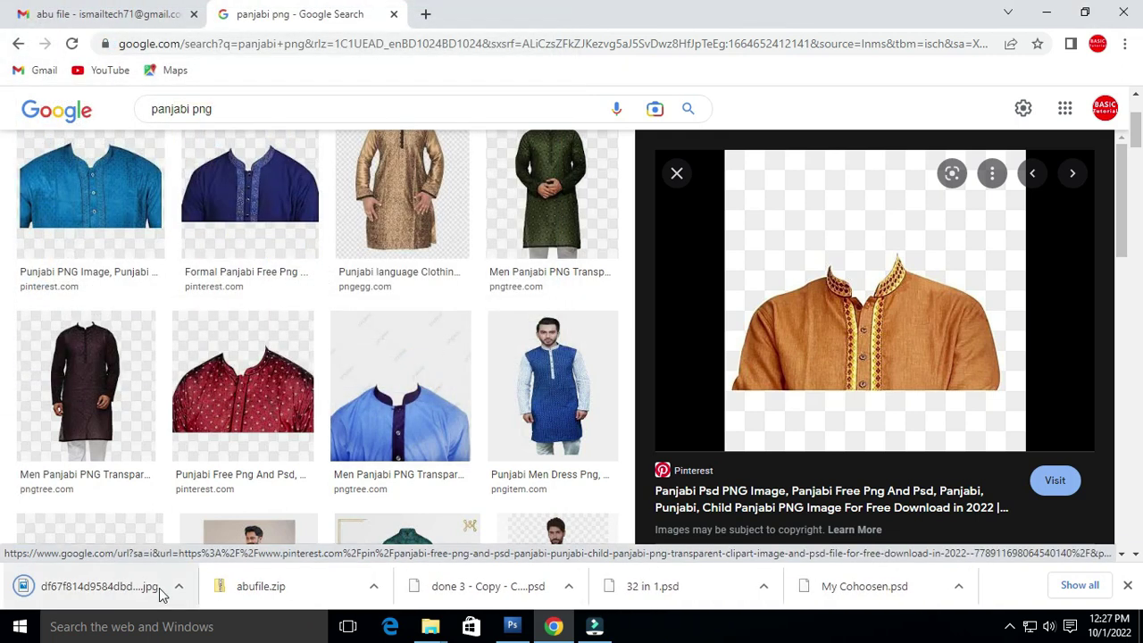
# - Show the downloaded panjabi JPG in its folder and drag it into Photoshop
pyautogui.click(178, 587)
pyautogui.click(238, 532)
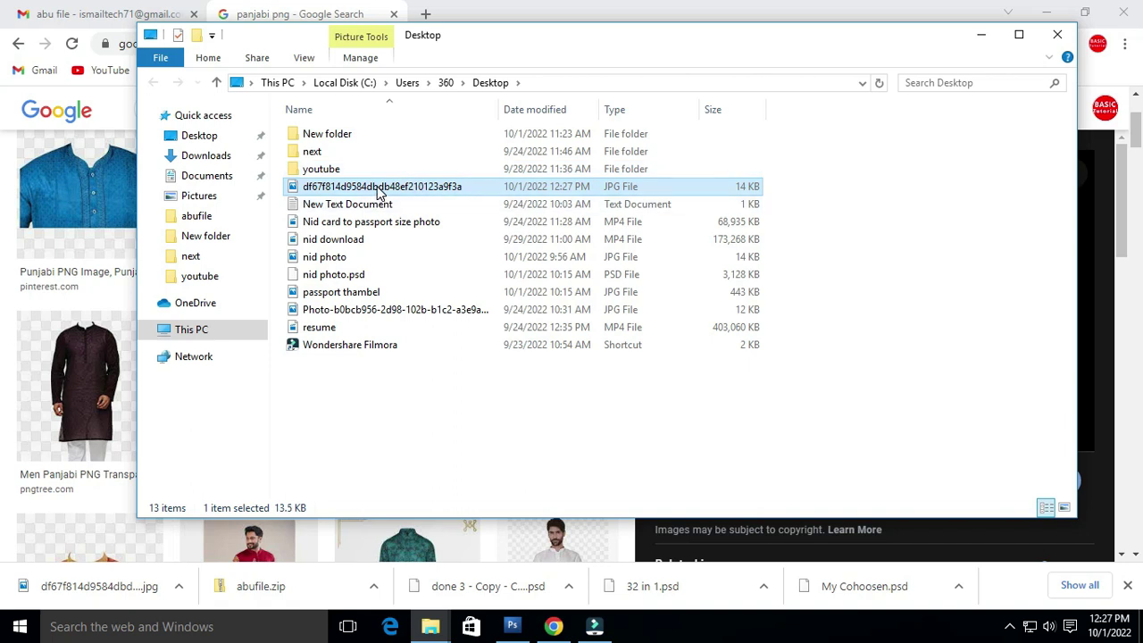
pyautogui.moveTo(379, 192); pyautogui.dragTo(416, 246)
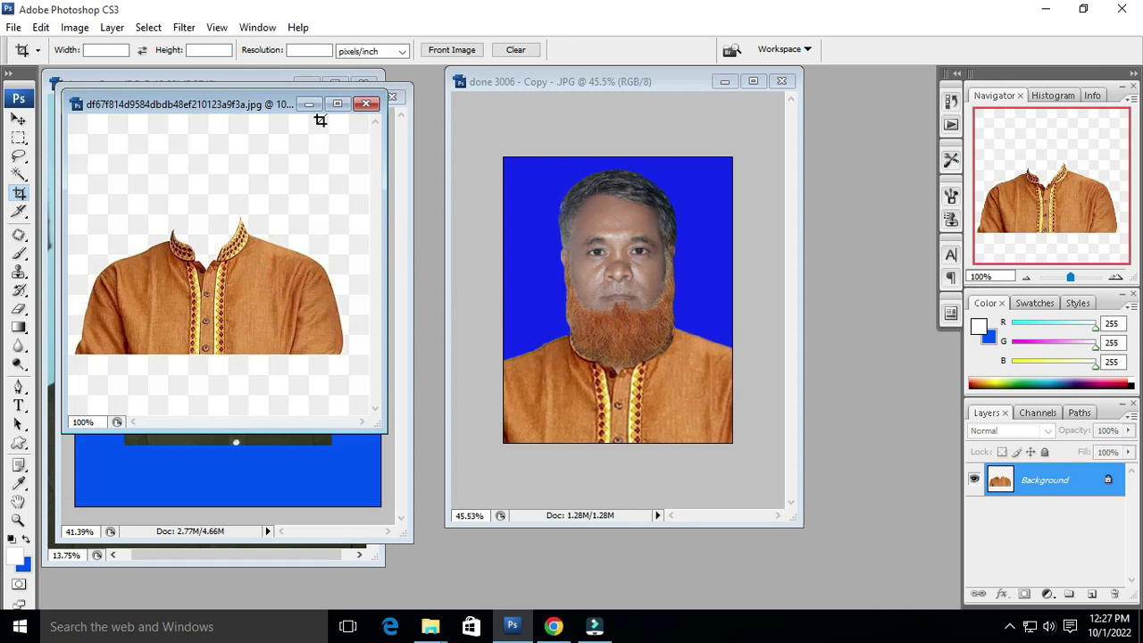
# - Try copying the panjabi into the portrait, then undo and return to the panjabi image
pyautogui.press('v')
pyautogui.moveTo(256, 111); pyautogui.dragTo(538, 133)
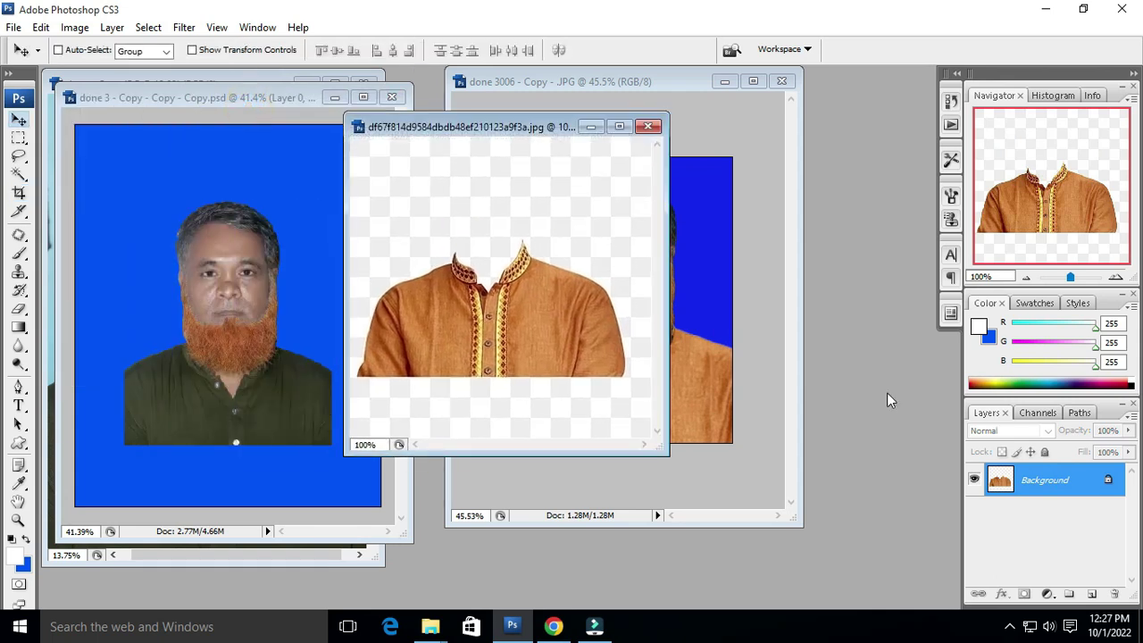
pyautogui.moveTo(356, 342); pyautogui.dragTo(149, 290)
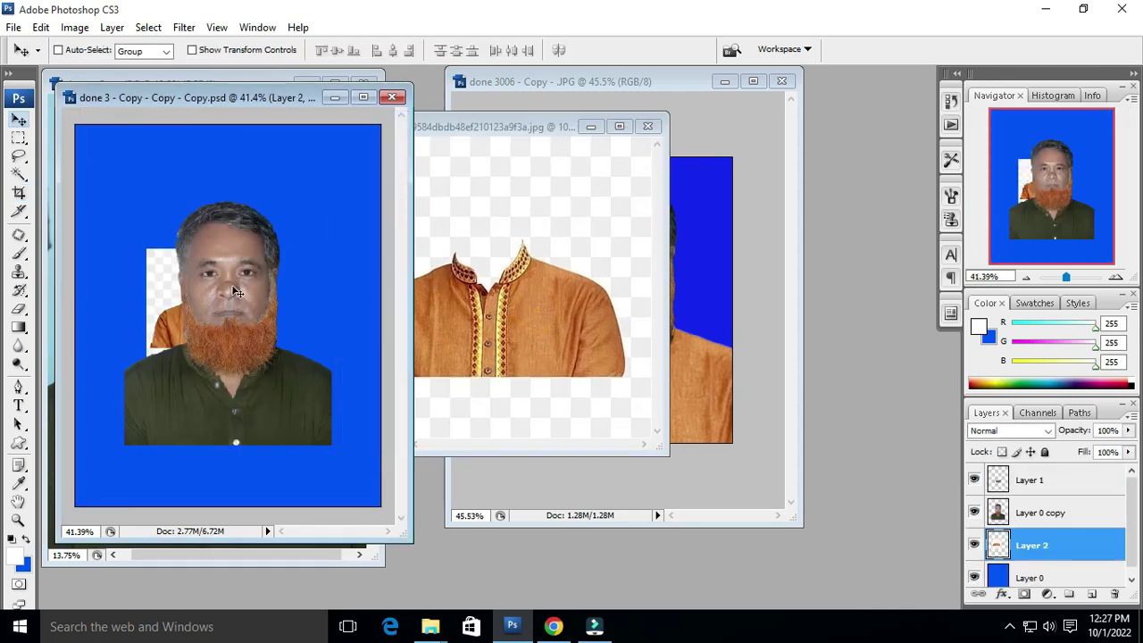
pyautogui.moveTo(237, 292); pyautogui.dragTo(375, 286)
pyautogui.scroll(3, 282, 232)
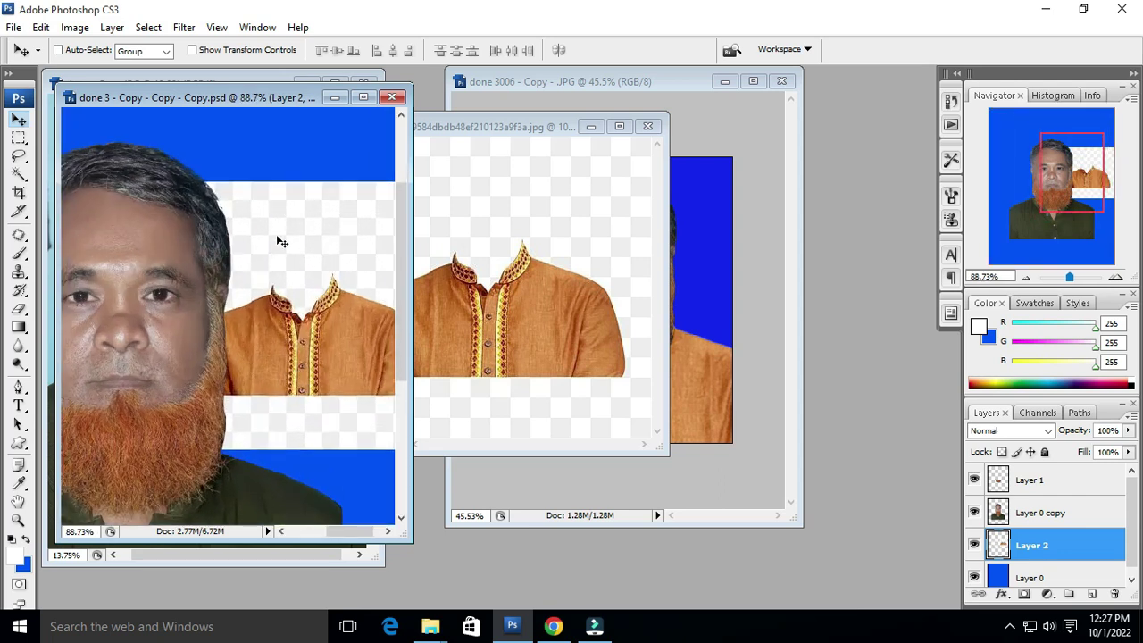
pyautogui.hotkey('ctrl', 'z')
pyautogui.click(551, 307)
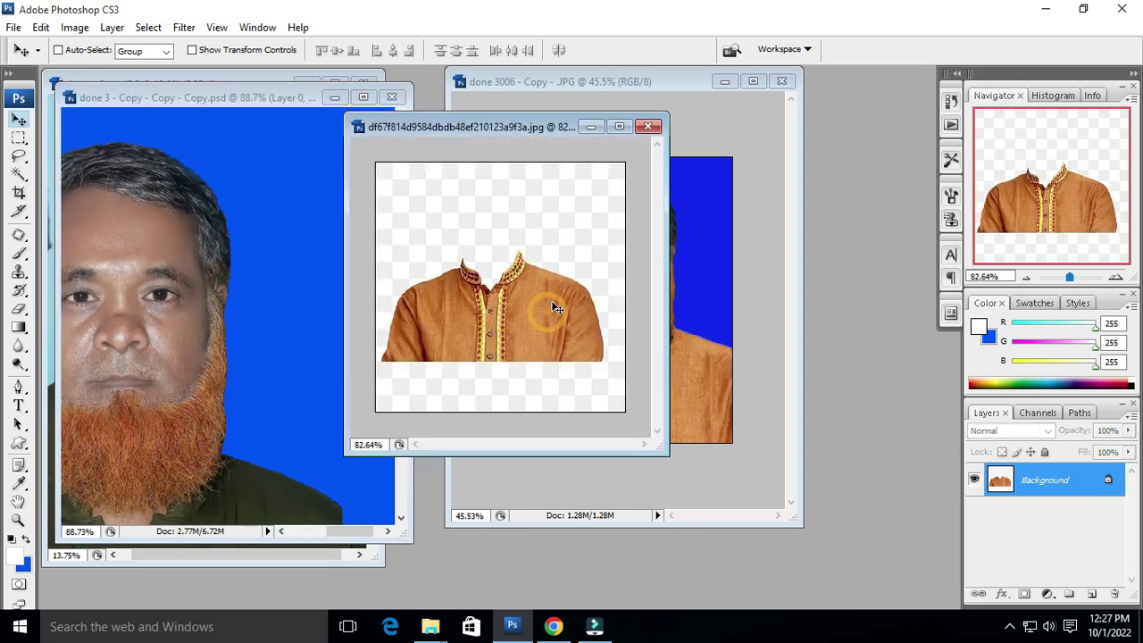
# - Erase the panjabi's white background to transparency with the Magic Eraser Tool
pyautogui.click(21, 312)
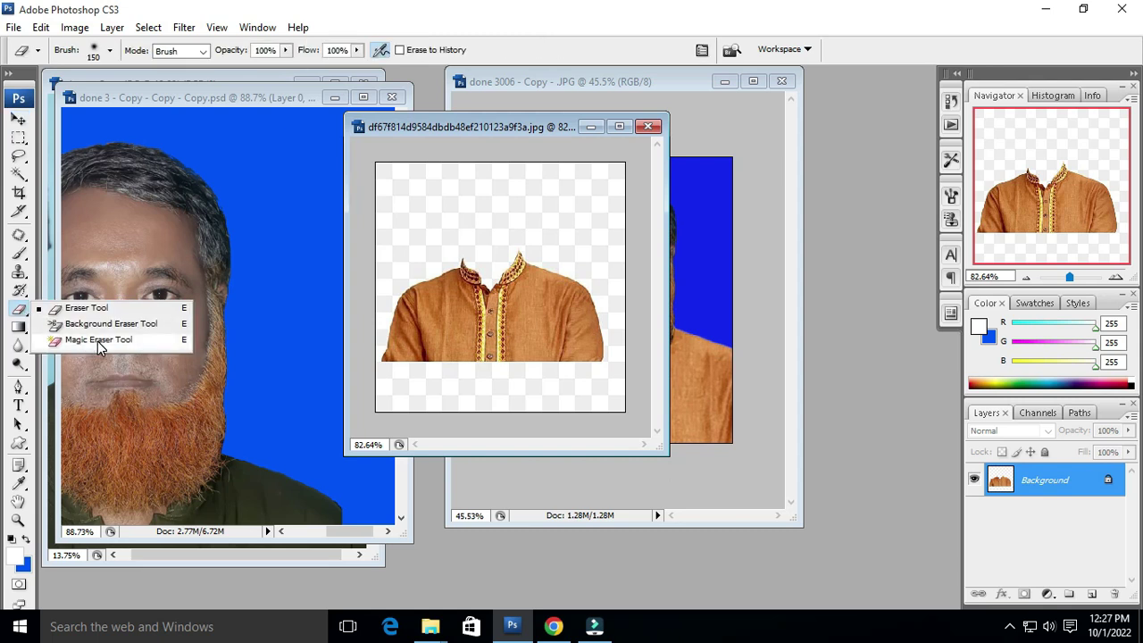
pyautogui.click(98, 341)
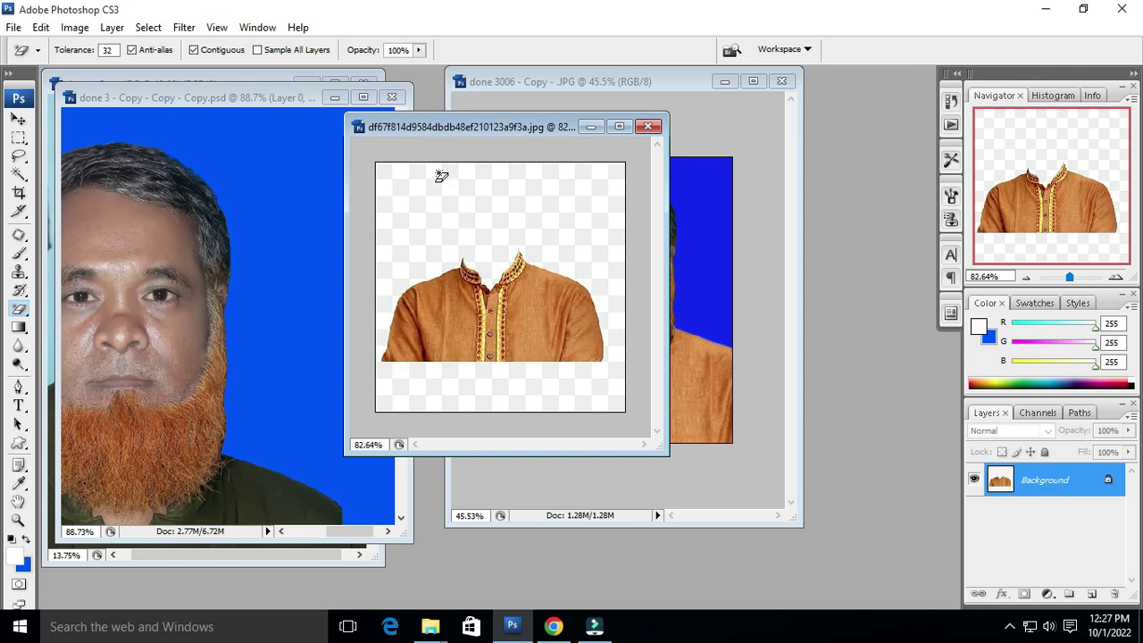
pyautogui.click(511, 196)
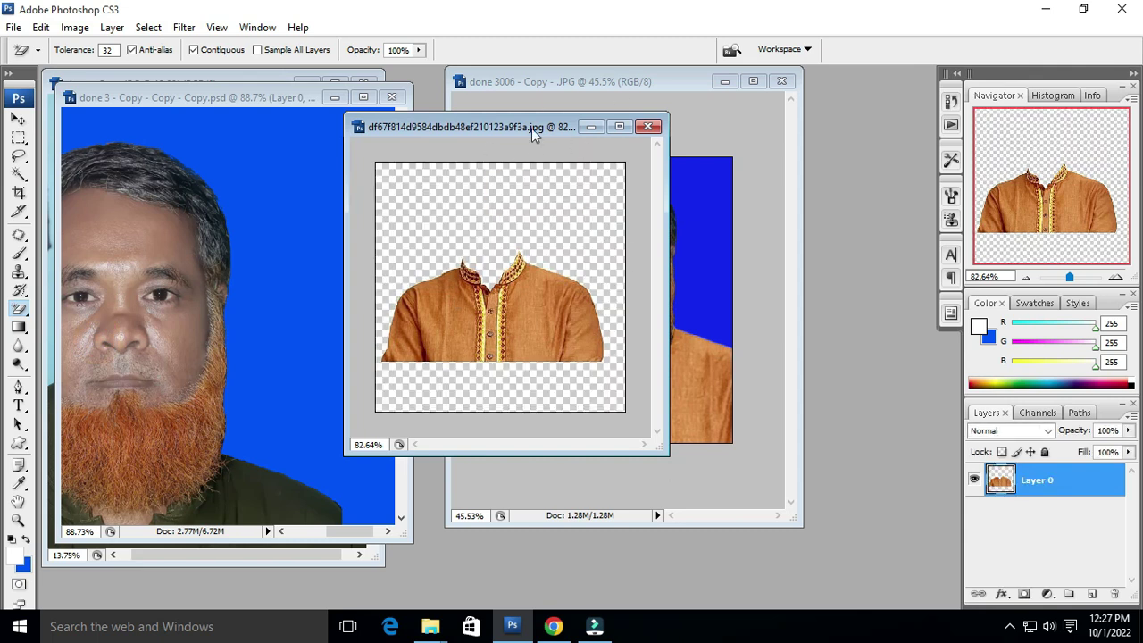
pyautogui.press('v')
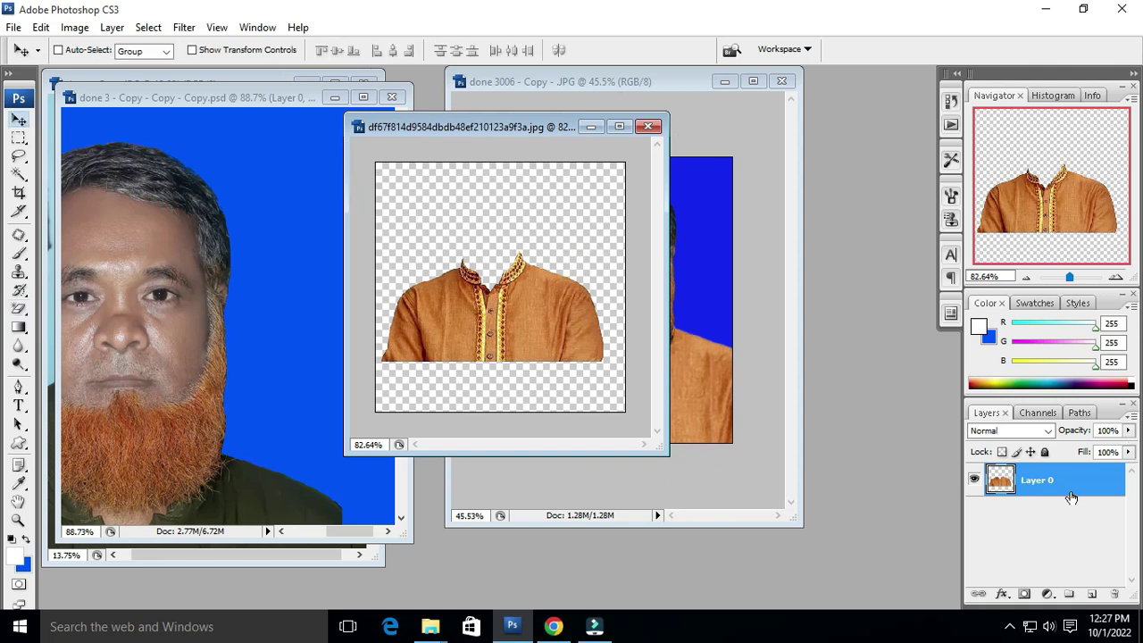
pyautogui.hotkey('ctrl', 'z')
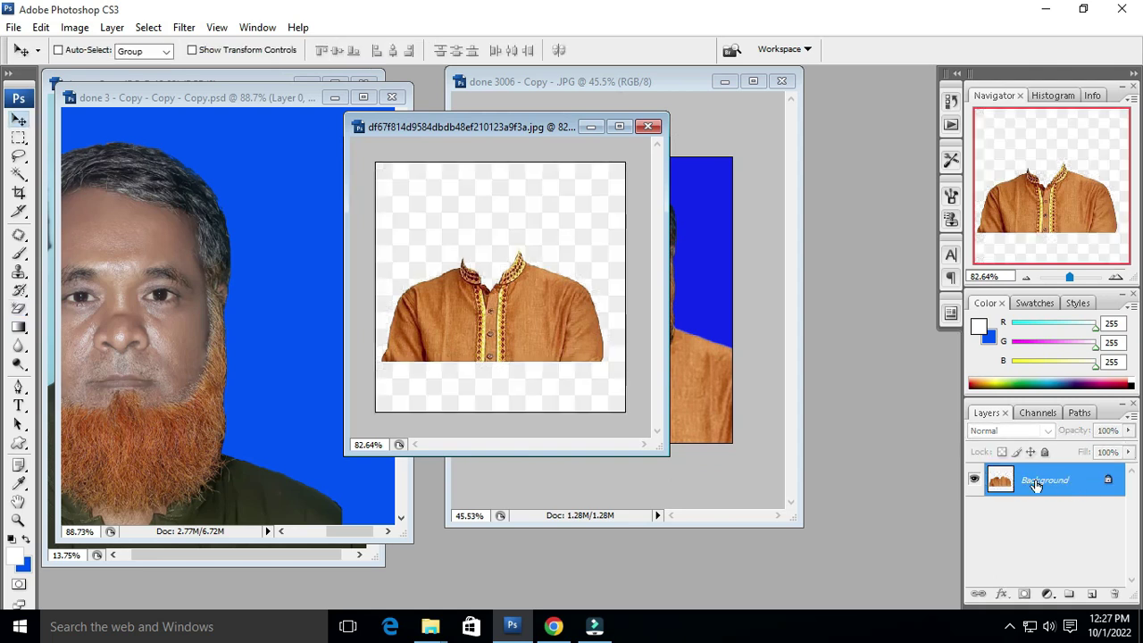
pyautogui.click(19, 308)
pyautogui.click(477, 204)
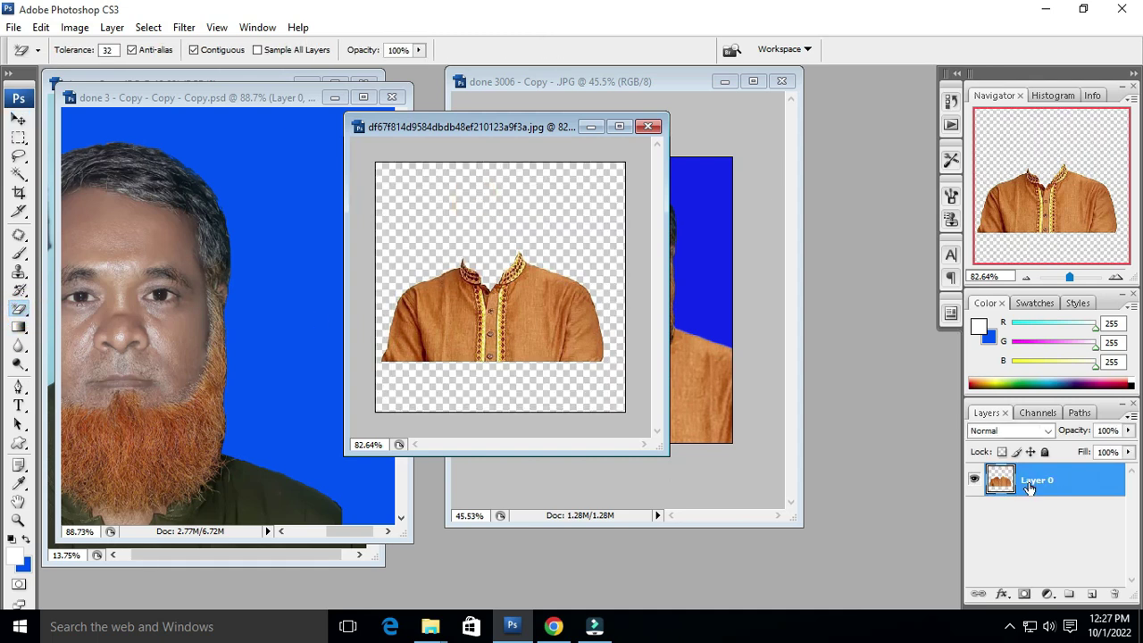
# - Copy the transparent panjabi into the portrait and move it under the beard
pyautogui.press('v')
pyautogui.moveTo(518, 127); pyautogui.dragTo(667, 97)
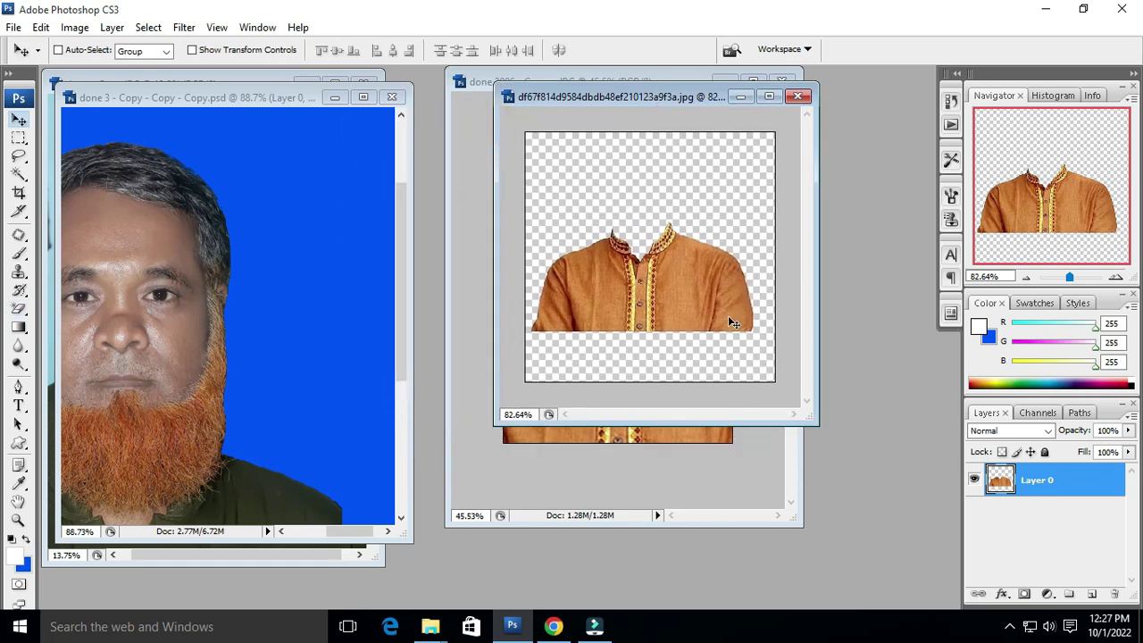
pyautogui.rightClick(687, 301)
pyautogui.moveTo(671, 299); pyautogui.dragTo(255, 304)
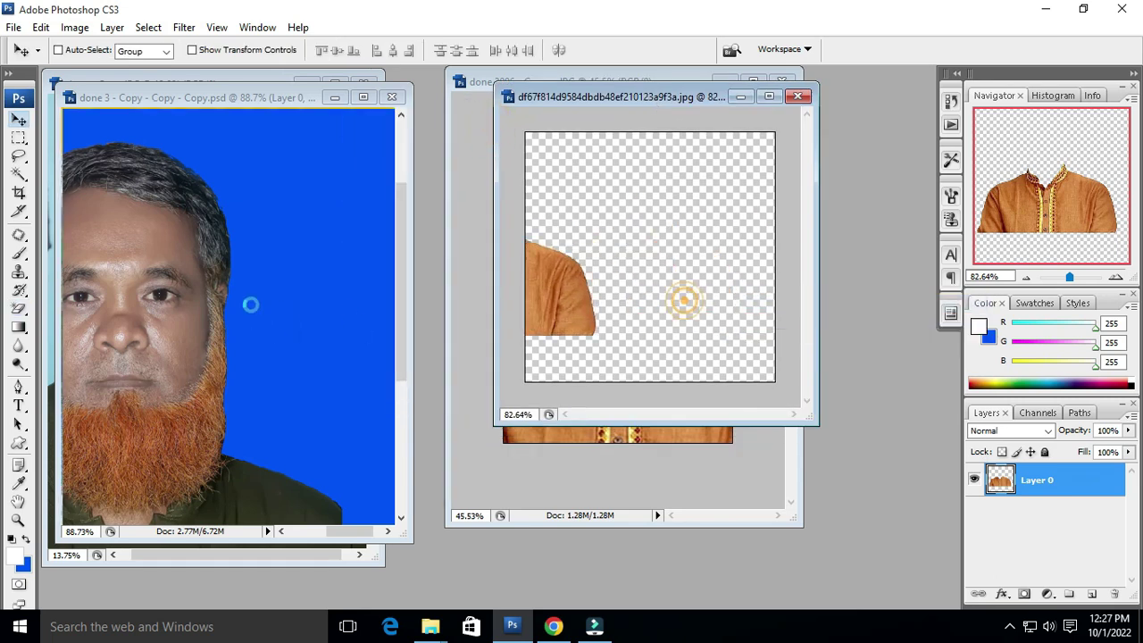
pyautogui.press('f')
pyautogui.hotkey('ctrl', '0')
pyautogui.moveTo(584, 268); pyautogui.dragTo(444, 408)
# - Scale the panjabi over the dark shirt and bring its layer above the photo
pyautogui.hotkey('ctrl', 't')
pyautogui.moveTo(509, 362)
pyautogui.mouseDown()
pyautogui.moveTo(584, 331)
pyautogui.moveTo(692, 325)
pyautogui.mouseUp()
pyautogui.press('Return')
pyautogui.moveTo(490, 421)
pyautogui.mouseDown()
pyautogui.moveTo(528, 457)
pyautogui.moveTo(520, 476)
pyautogui.mouseUp()
pyautogui.hotkey('ctrl', ']')
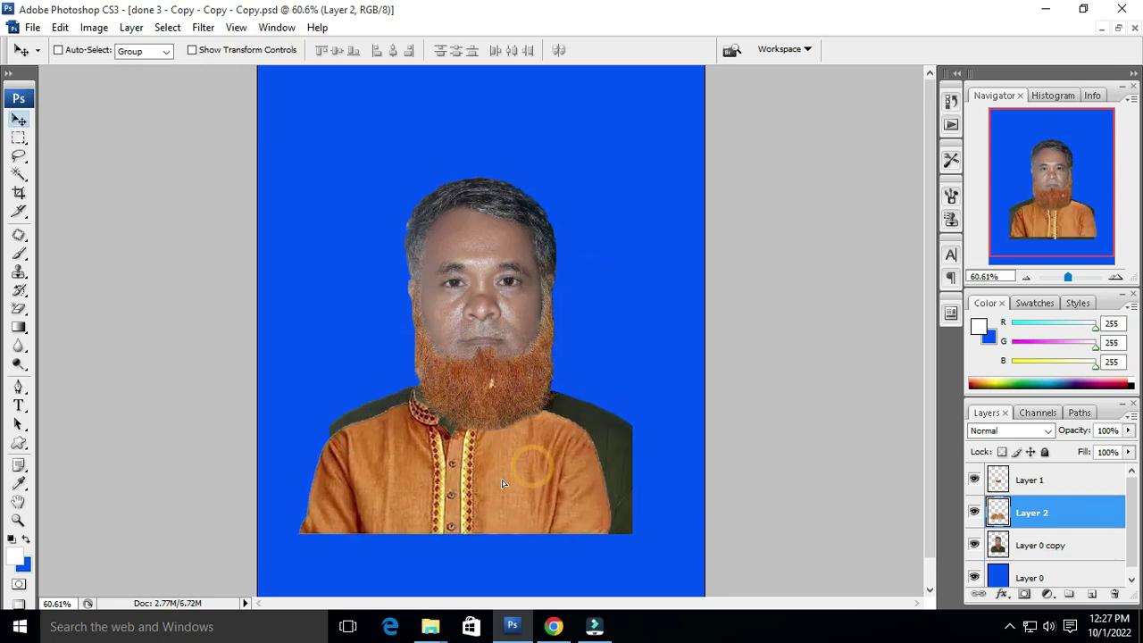
# - Enlarge the panjabi layer to 114.8% to cover the shirt
pyautogui.hotkey('ctrl', '0')
pyautogui.scroll(1, 529, 414)
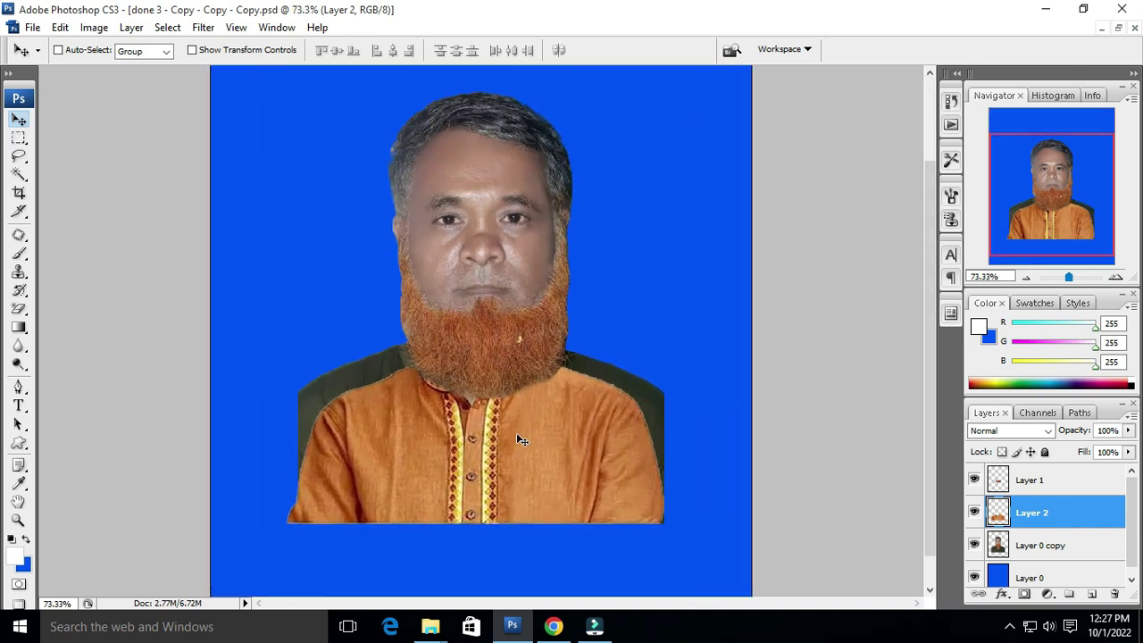
pyautogui.hotkey('ctrl', 't')
pyautogui.moveTo(665, 330); pyautogui.dragTo(695, 310)
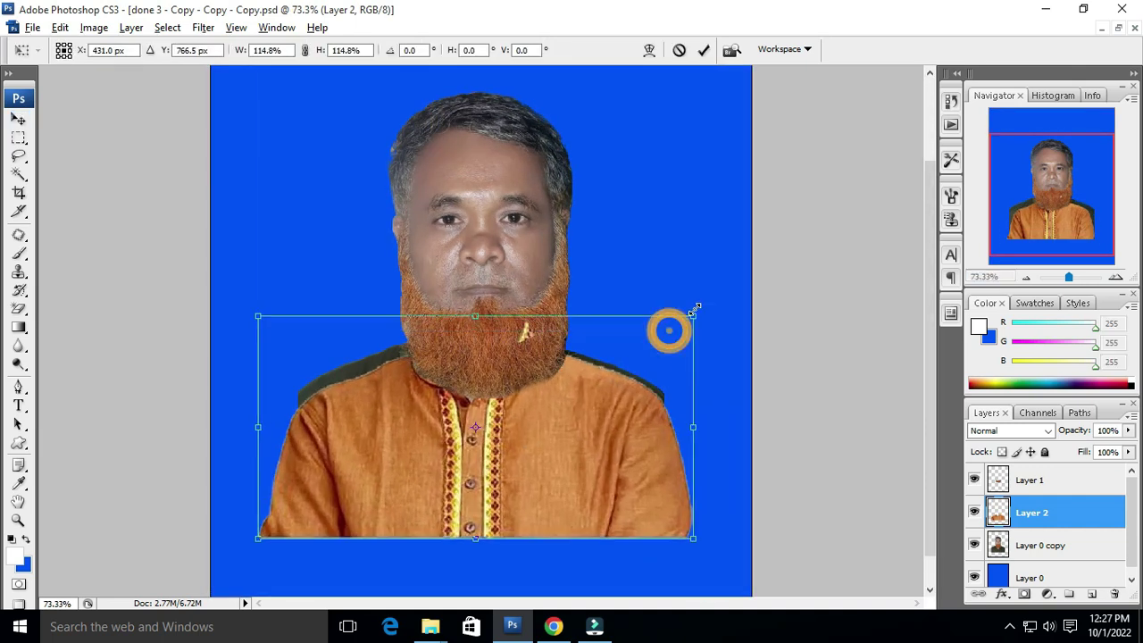
pyautogui.press('Return')
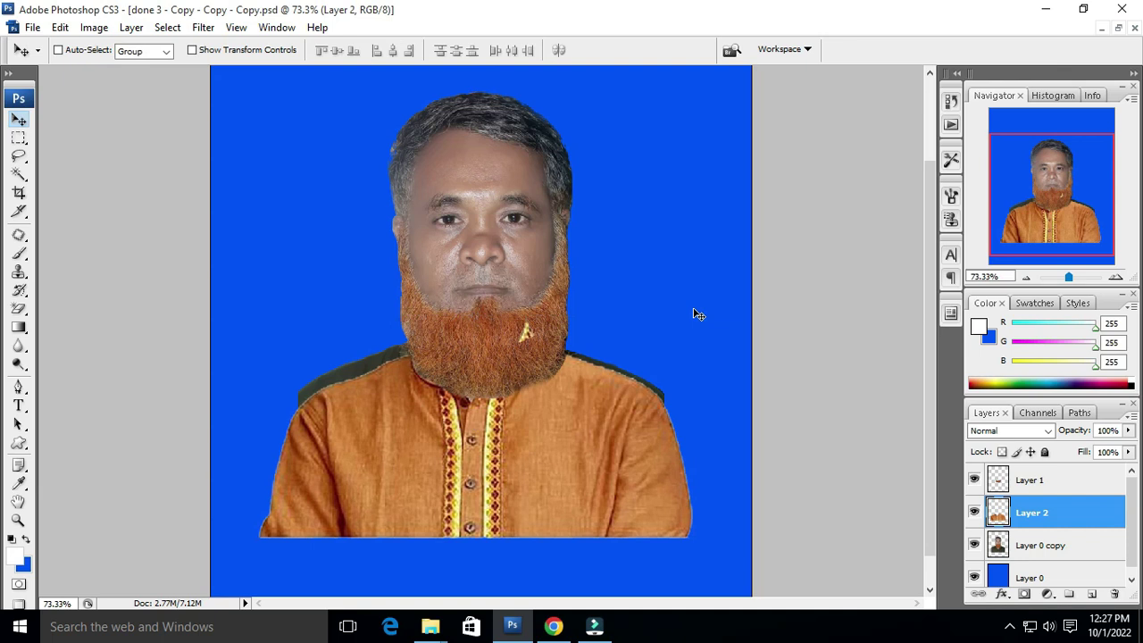